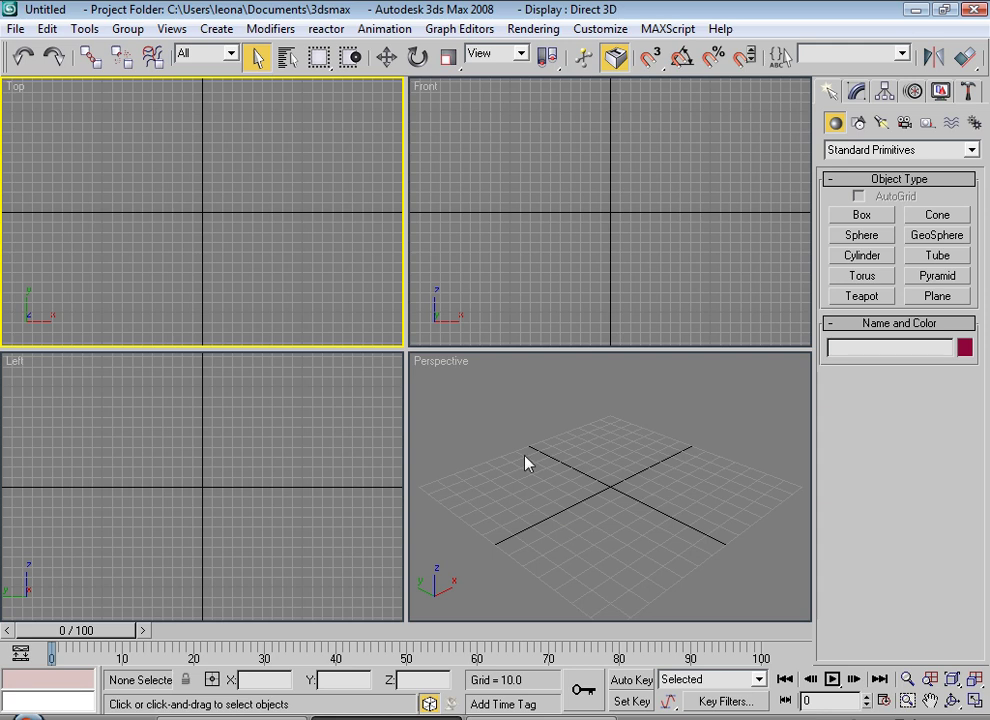
Set the system unit scale to 1 unit = 1.0 Millimeters in Units Setup
left_click(597, 32)
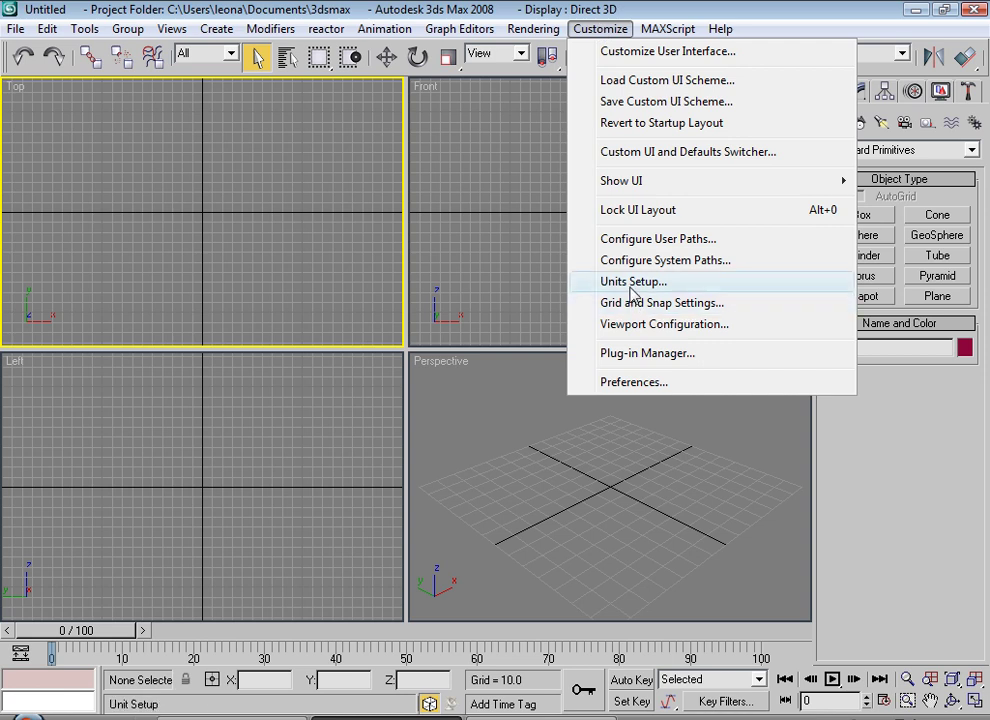
left_click(705, 289)
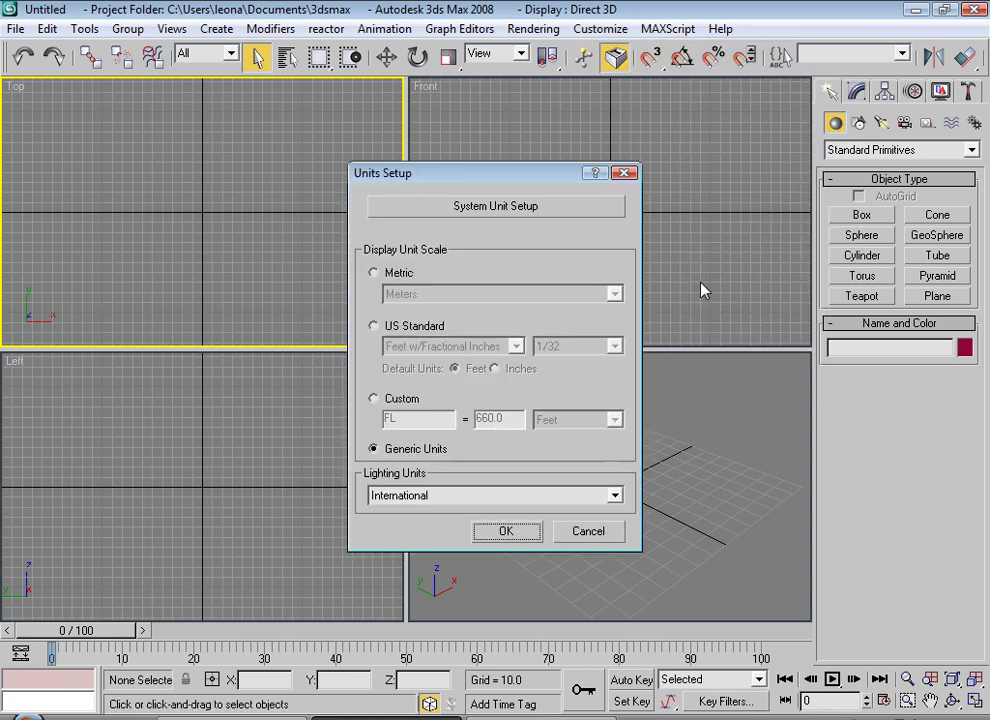
left_click(530, 221)
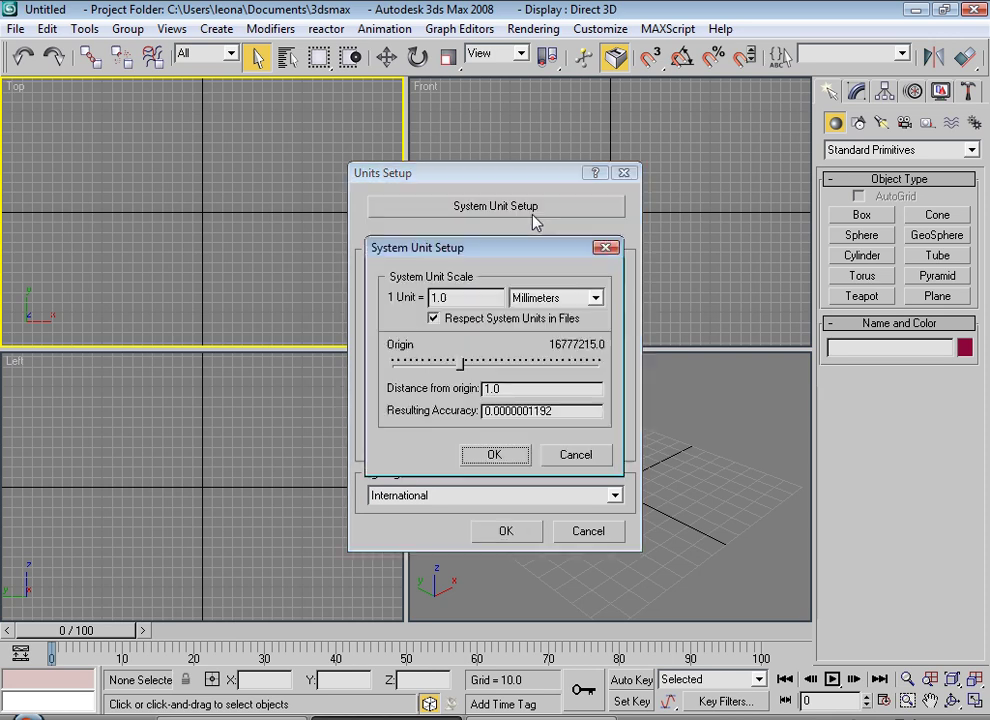
left_click(545, 298)
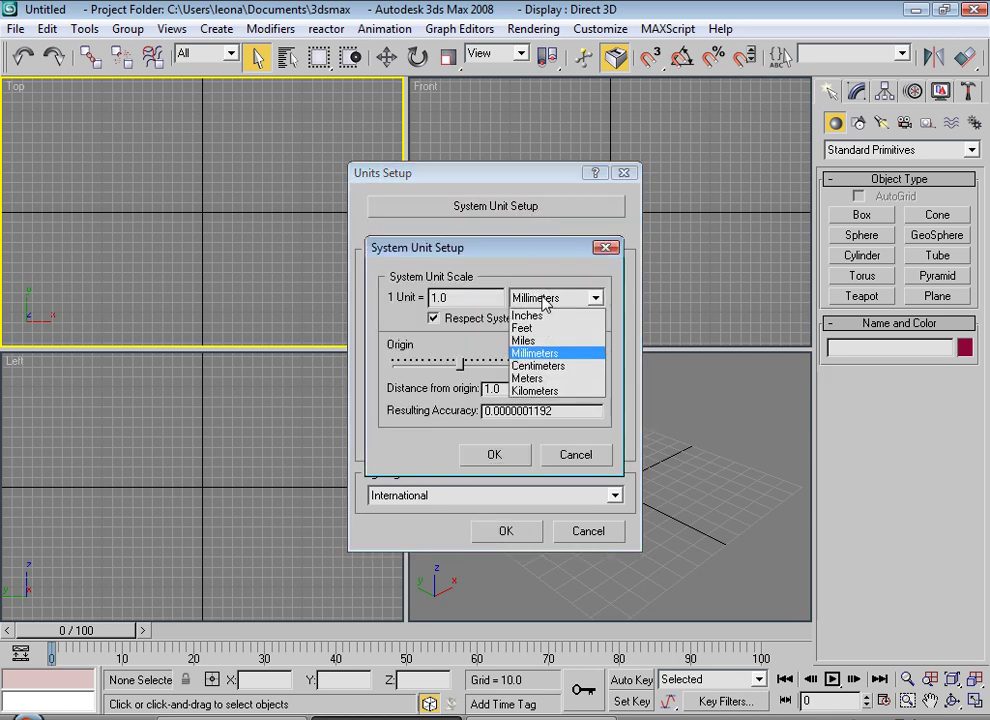
left_click(543, 300)
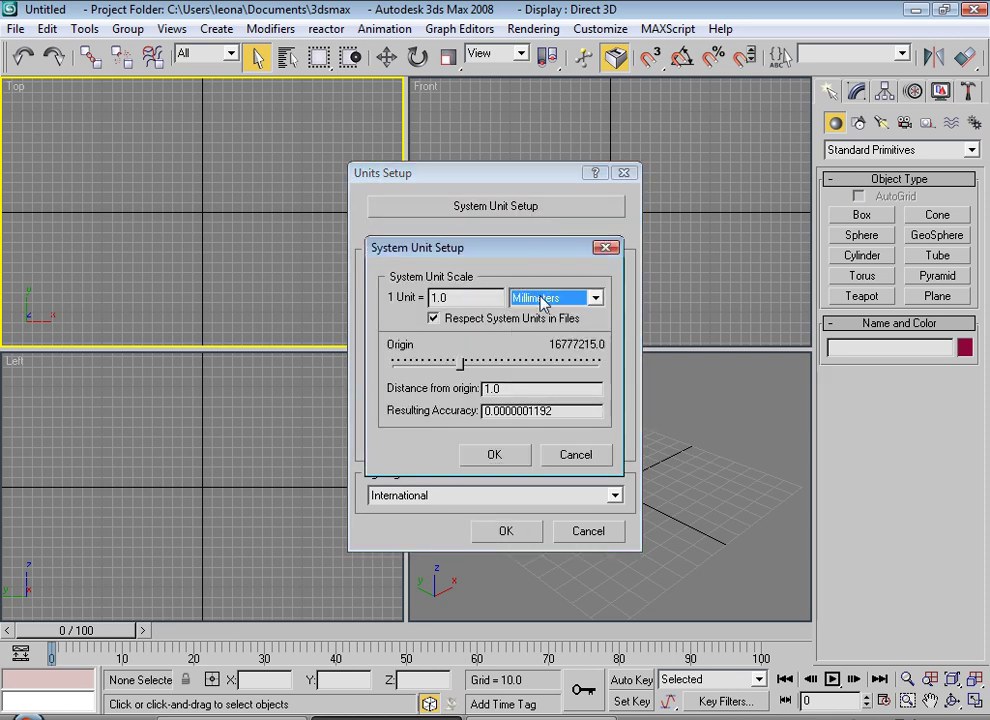
left_click(498, 459)
left_click(506, 531)
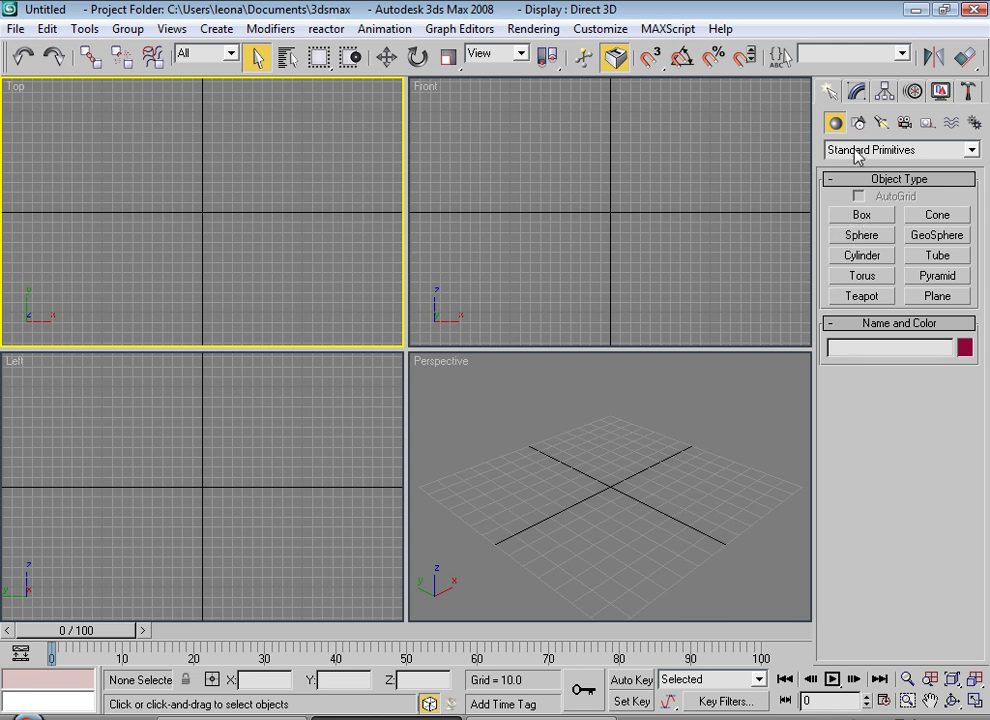
Draw a box in the Top viewport with a first try of length 1500 and width 800
left_click(857, 215)
mouse_move(68, 118)
left_mouse_down()
mouse_move(307, 263)
mouse_move(314, 283)
left_mouse_up()
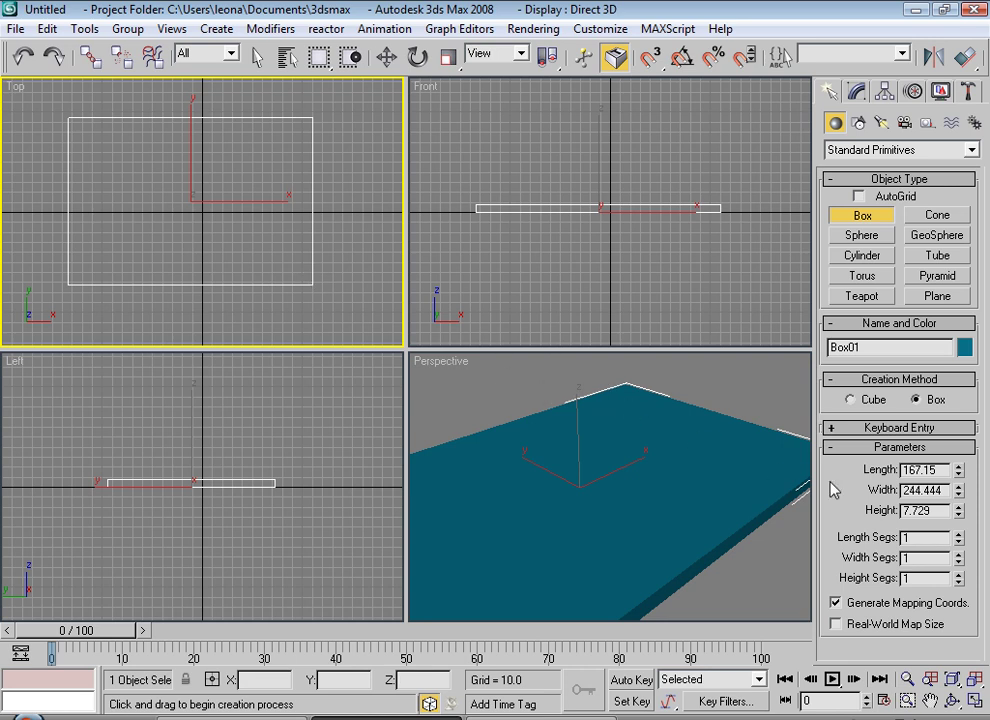
double_click(921, 470)
type("1500")
key("Tab")
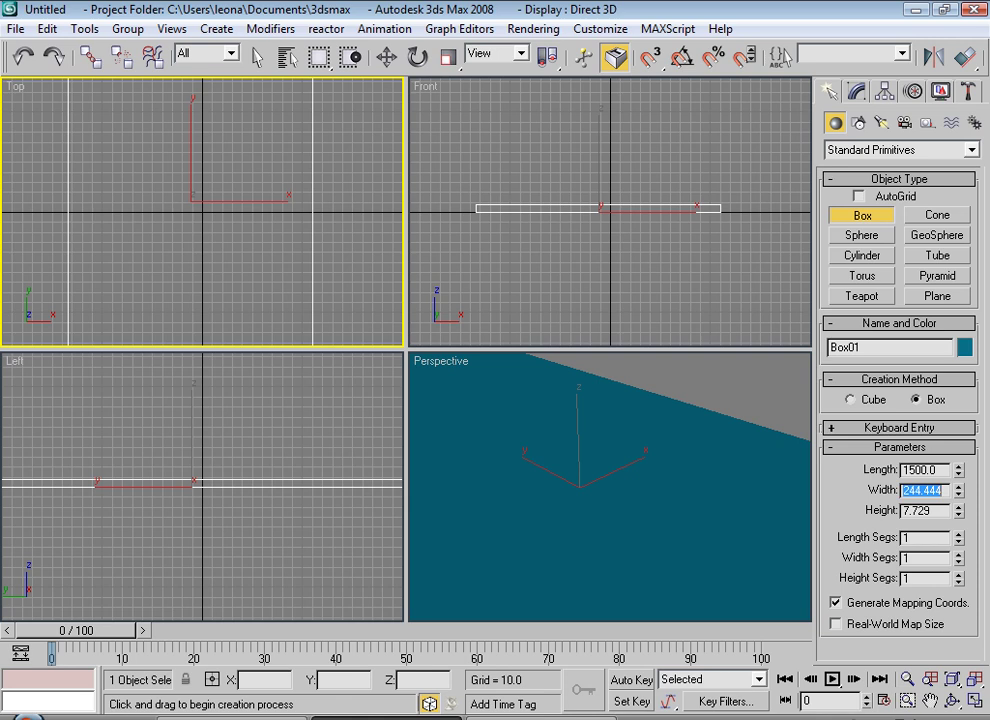
type("800")
key("Return")
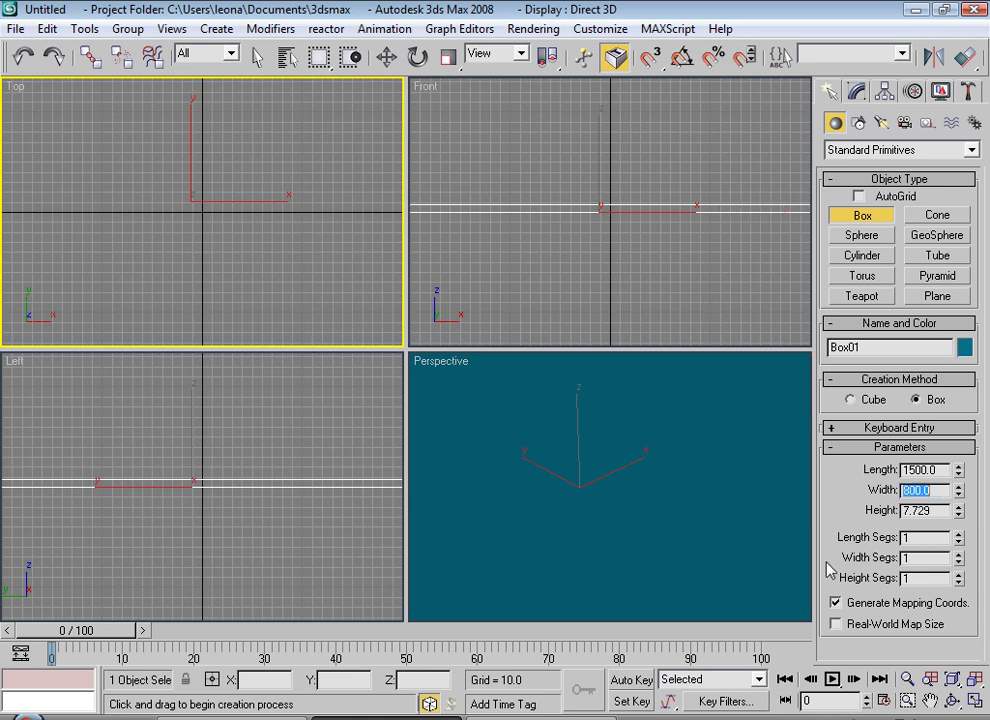
key("z")
right_click(656, 498)
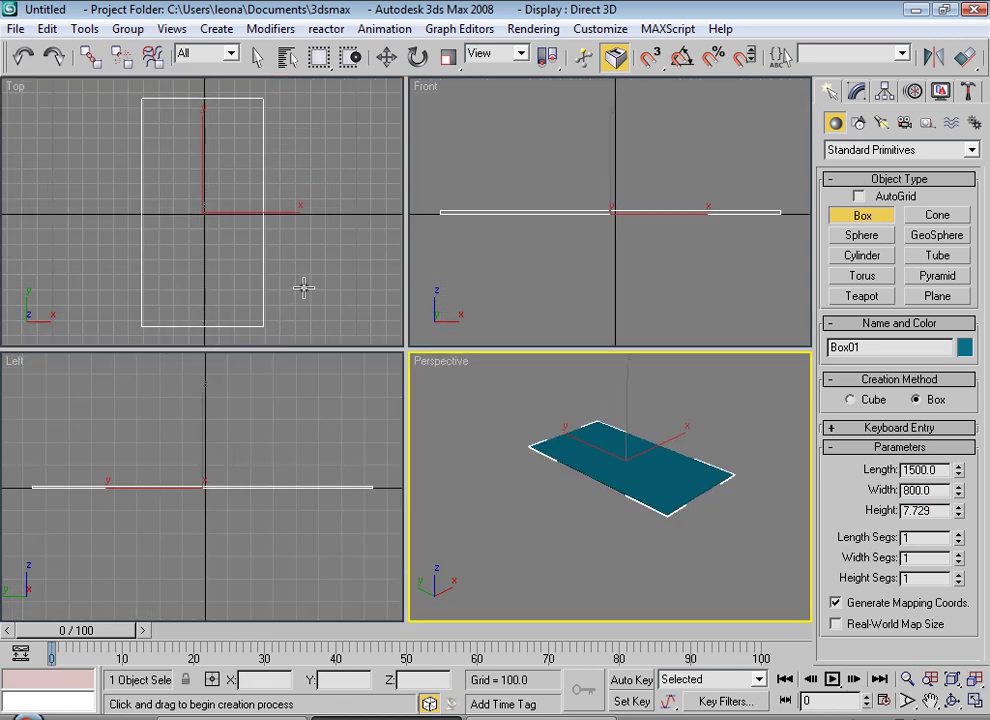
scroll(300, 278, "down", 3)
scroll(250, 265, "up", 2)
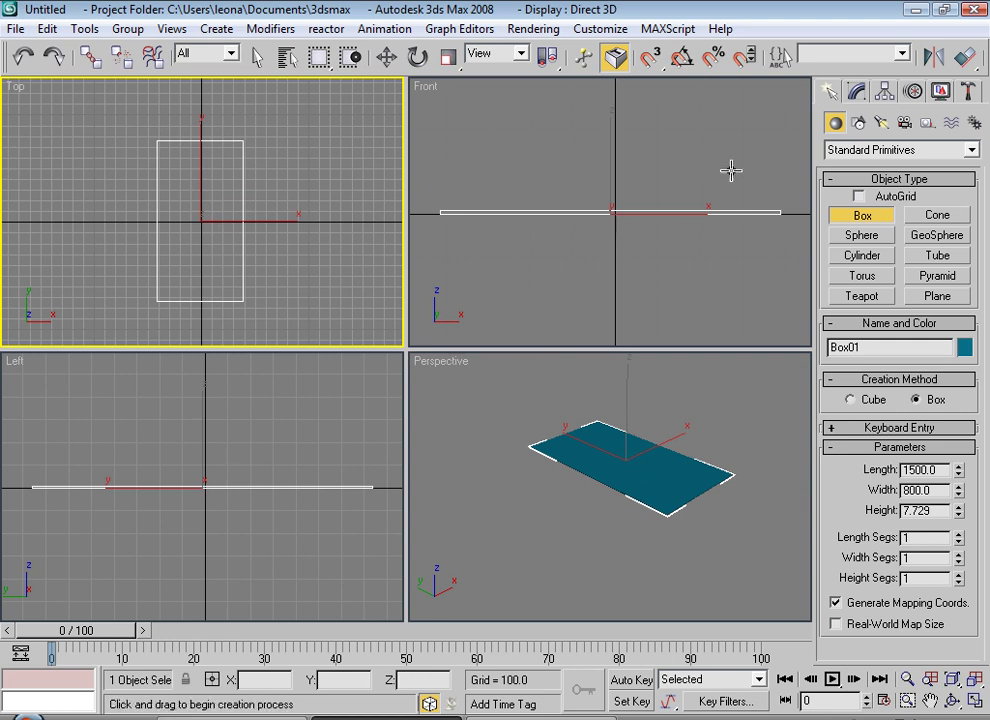
Correct the box to length 800, width 1500 and height 25
left_click_drag(935, 466, 868, 478)
type("80")
key("Tab")
type("1")
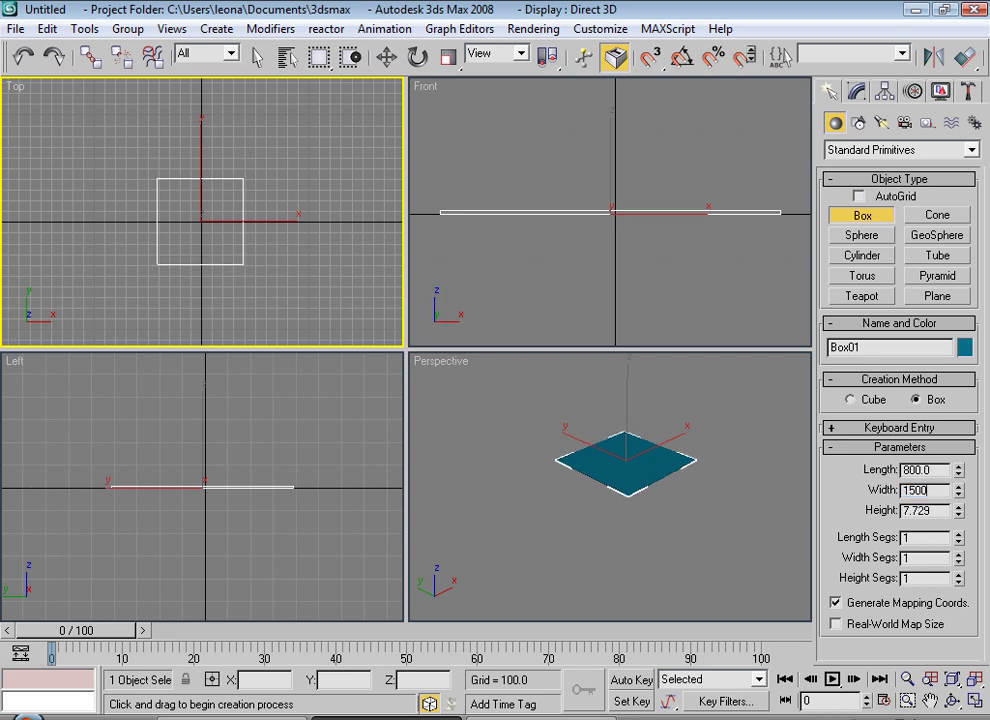
key("Return")
double_click(908, 511)
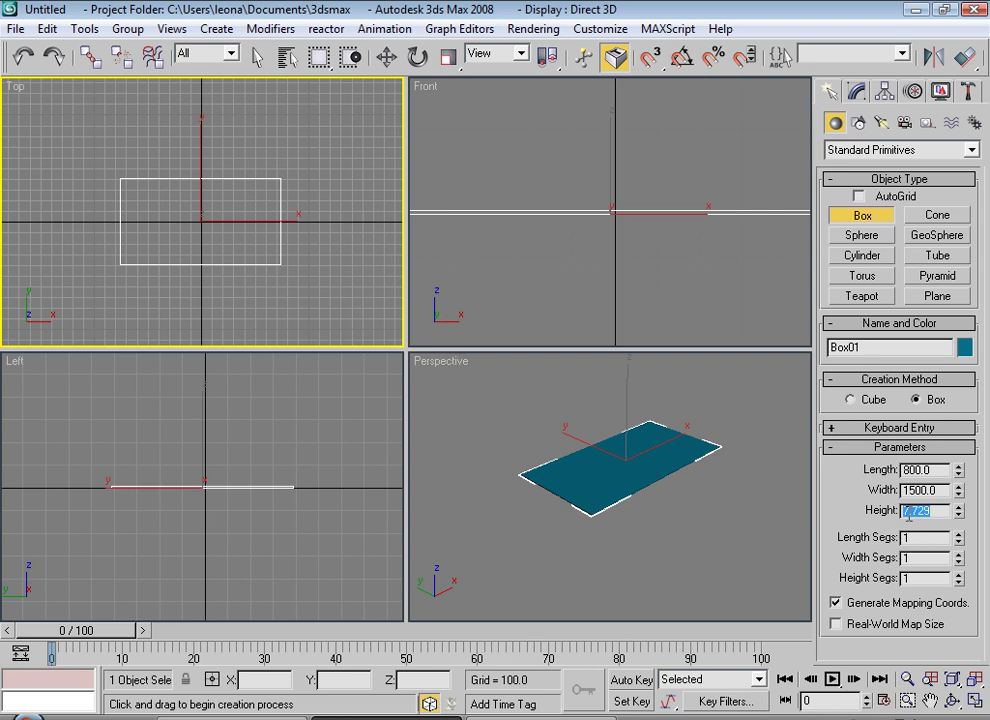
type("25")
key("Return")
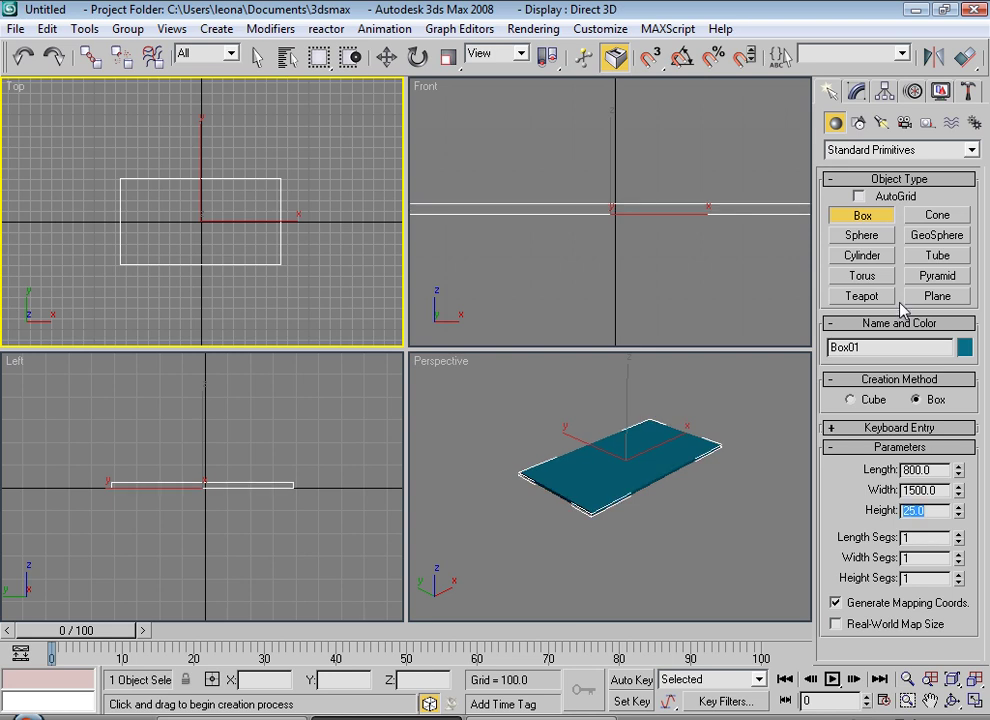
right_click(590, 488)
scroll(605, 495, "up", 3)
scroll(618, 518, "down", 2)
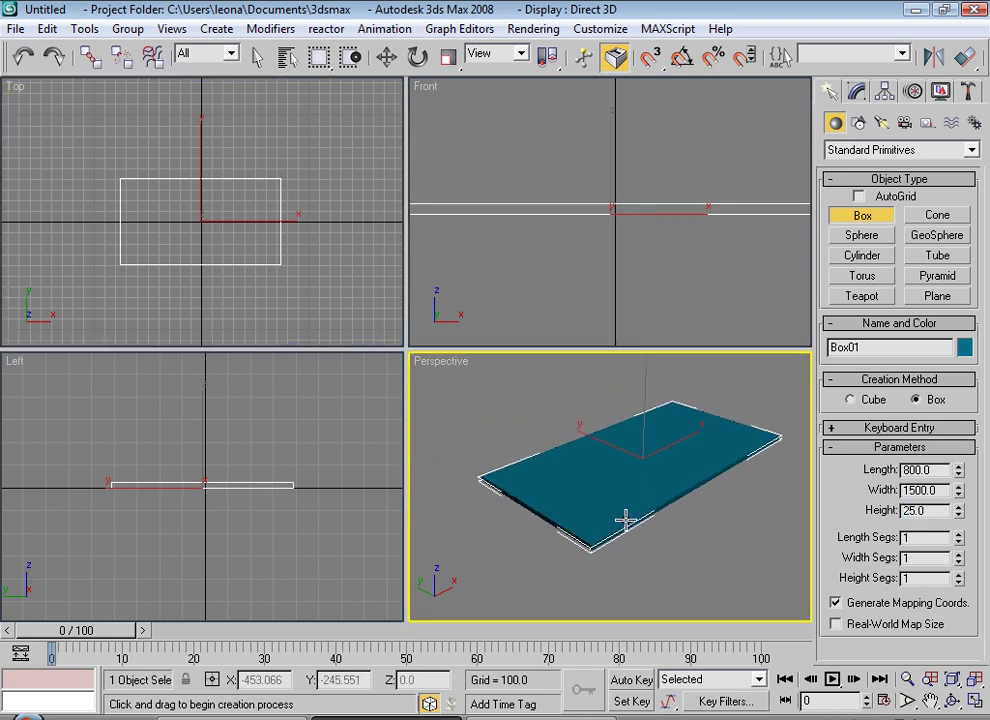
left_click(857, 91)
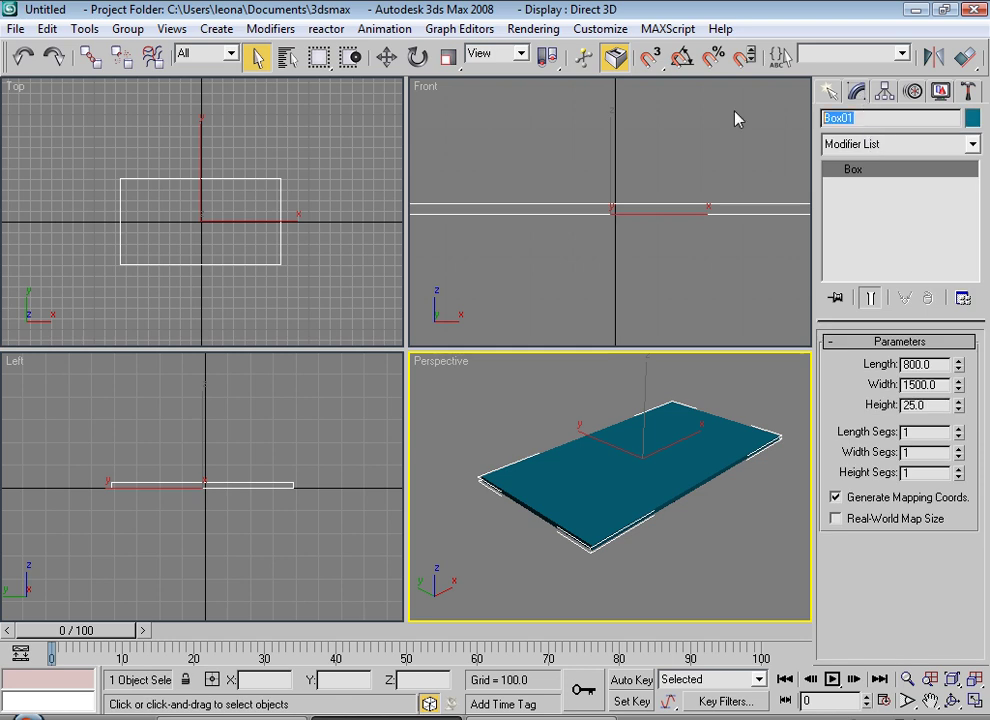
Rename the box to 'mat ban'
type("mat ban")
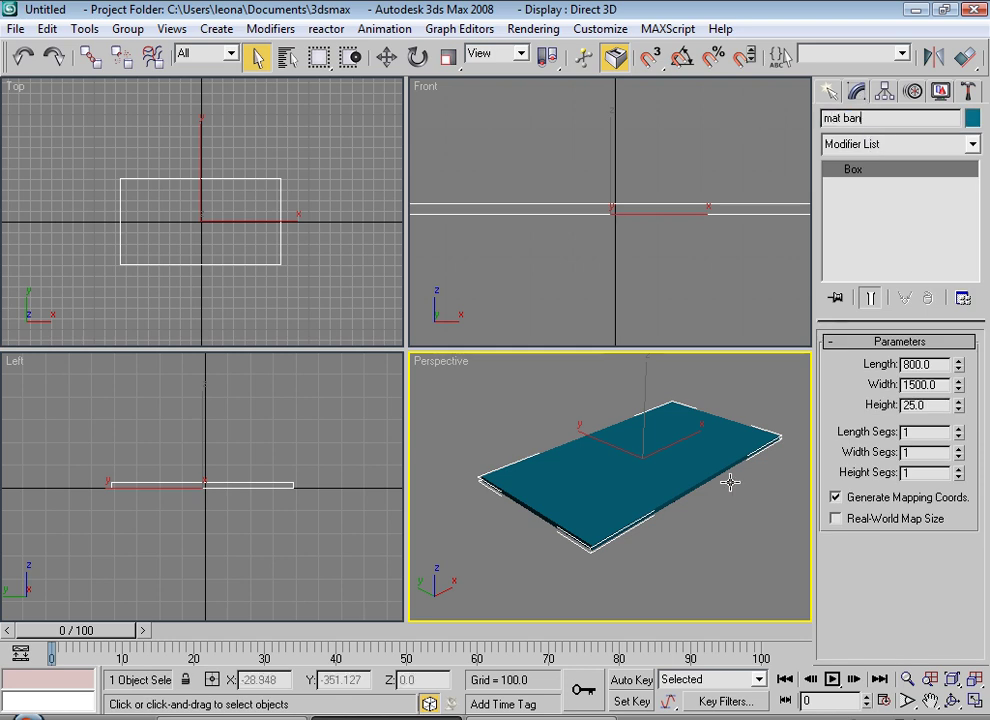
left_click(390, 58)
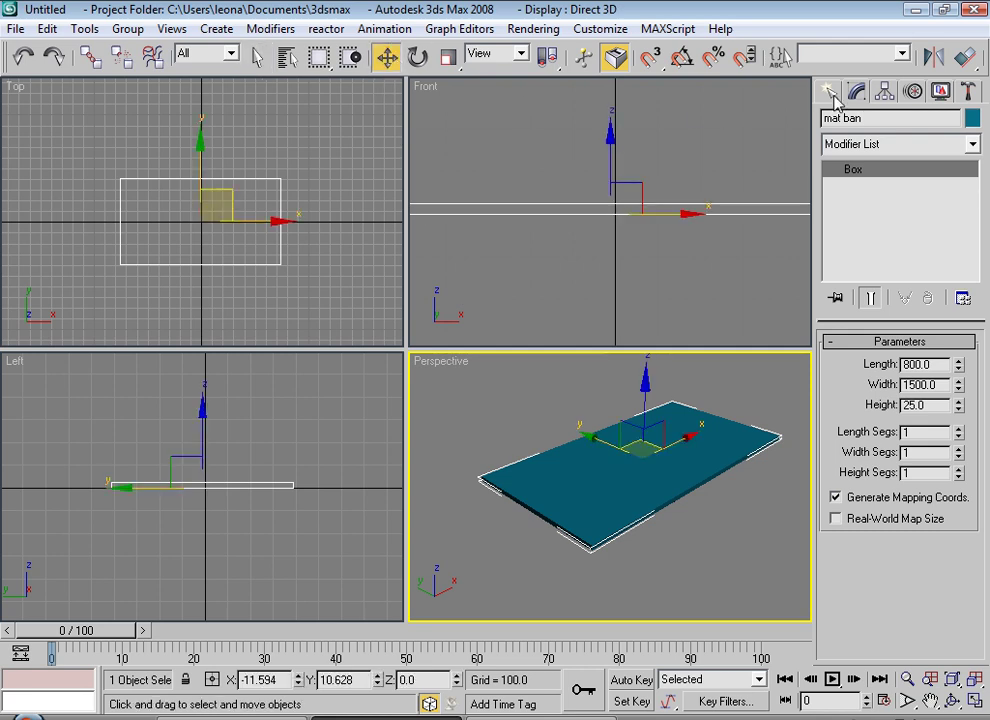
left_click(830, 92)
Convert mat ban to an Editable Poly from its right-click menu
scroll(645, 492, "up", 4)
scroll(645, 494, "down", 4)
scroll(612, 528, "up", 1)
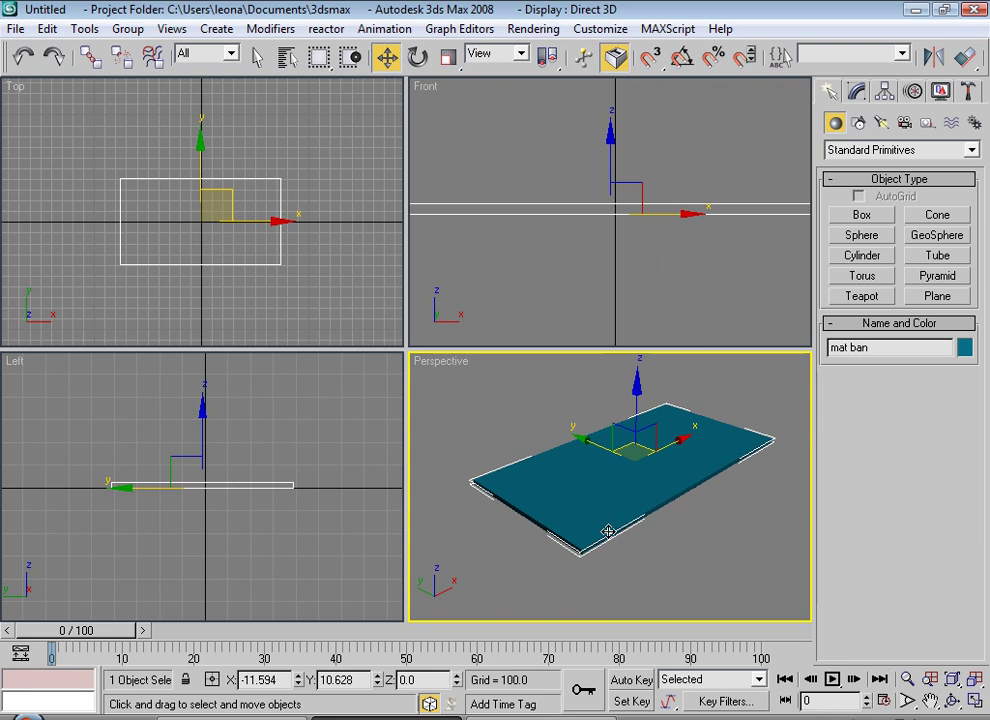
scroll(610, 533, "up", 2)
scroll(606, 536, "up", 2)
scroll(604, 537, "down", 3)
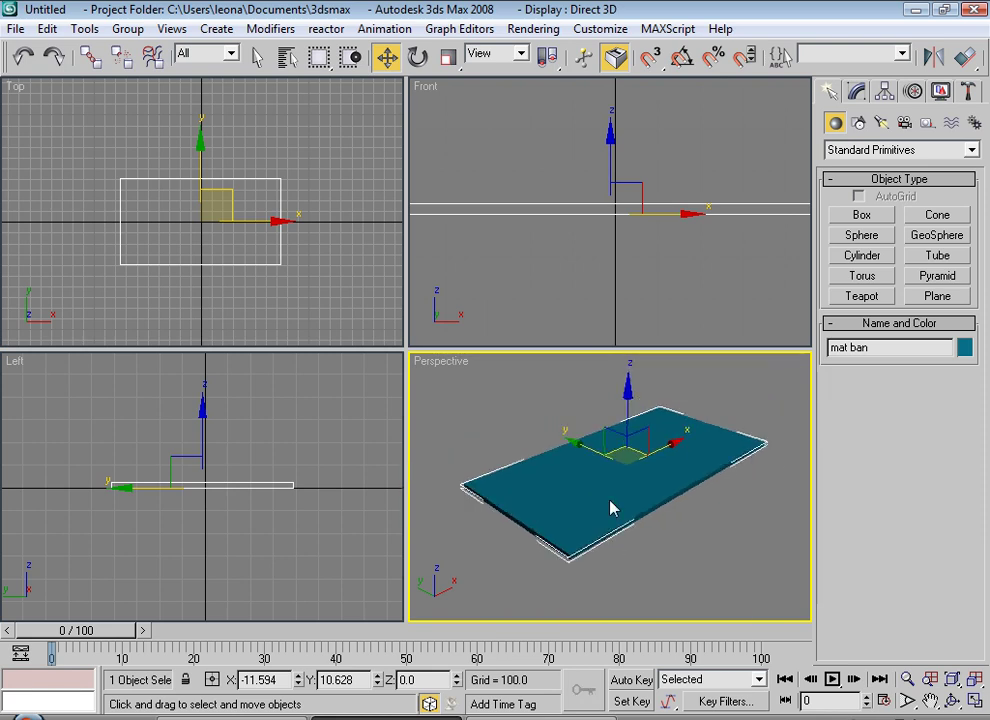
right_click(606, 466)
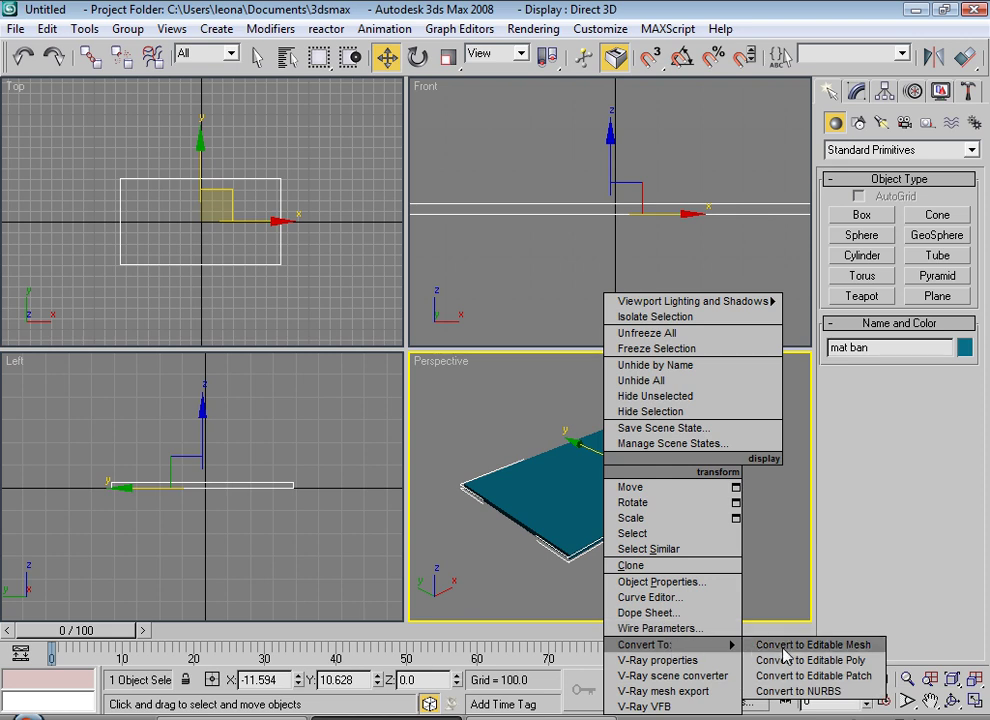
left_click(791, 662)
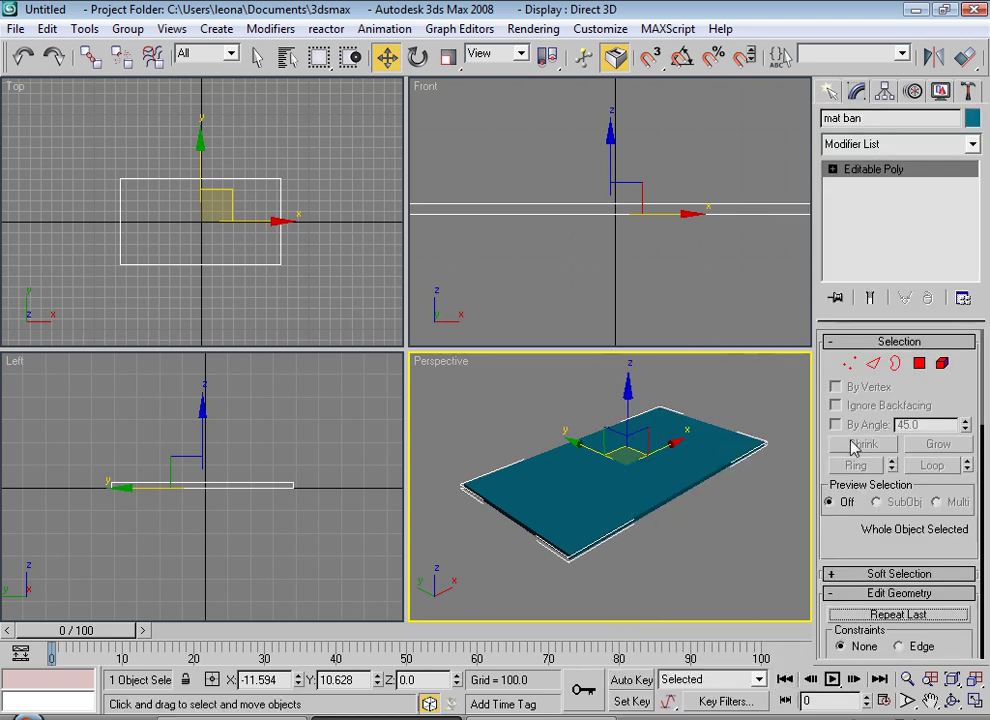
Enter Polygon mode and select the slab's faces in the Front and Top views
key("4")
scroll(557, 572, "up", 1)
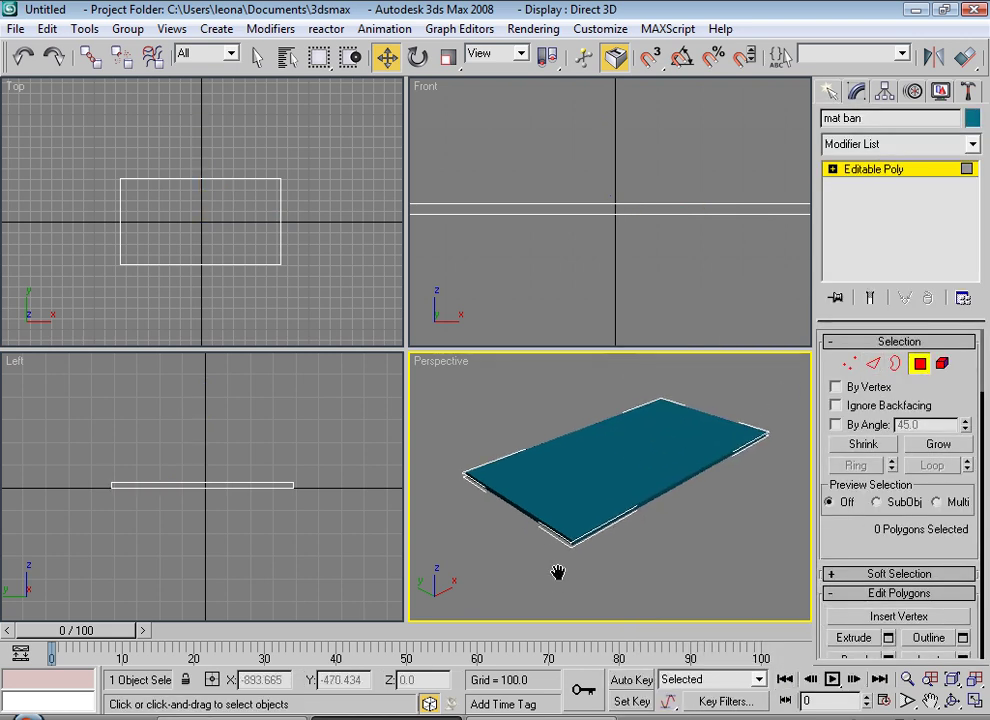
scroll(570, 550, "up", 2)
scroll(574, 568, "up", 2)
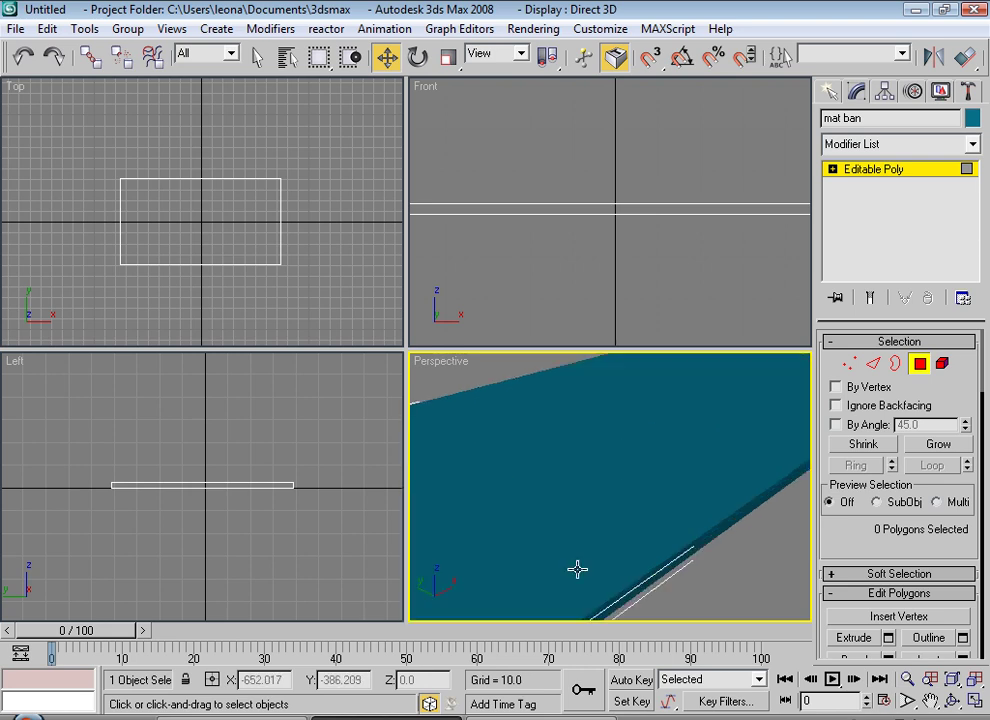
middle_click_drag(577, 570, 579, 524)
scroll(584, 527, "down", 3)
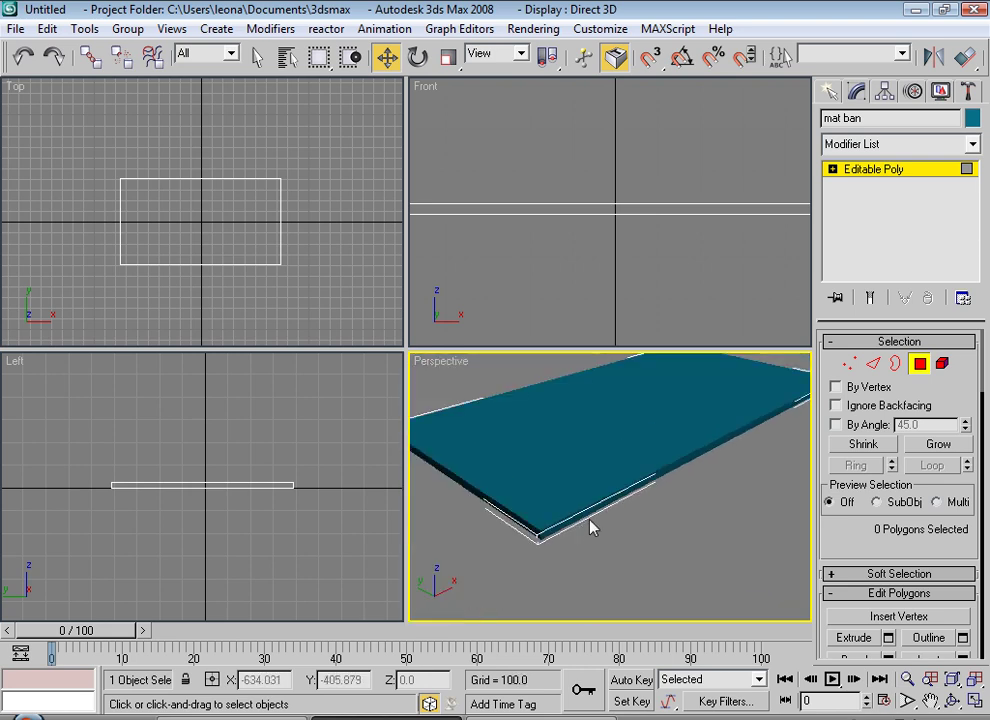
left_click(593, 510)
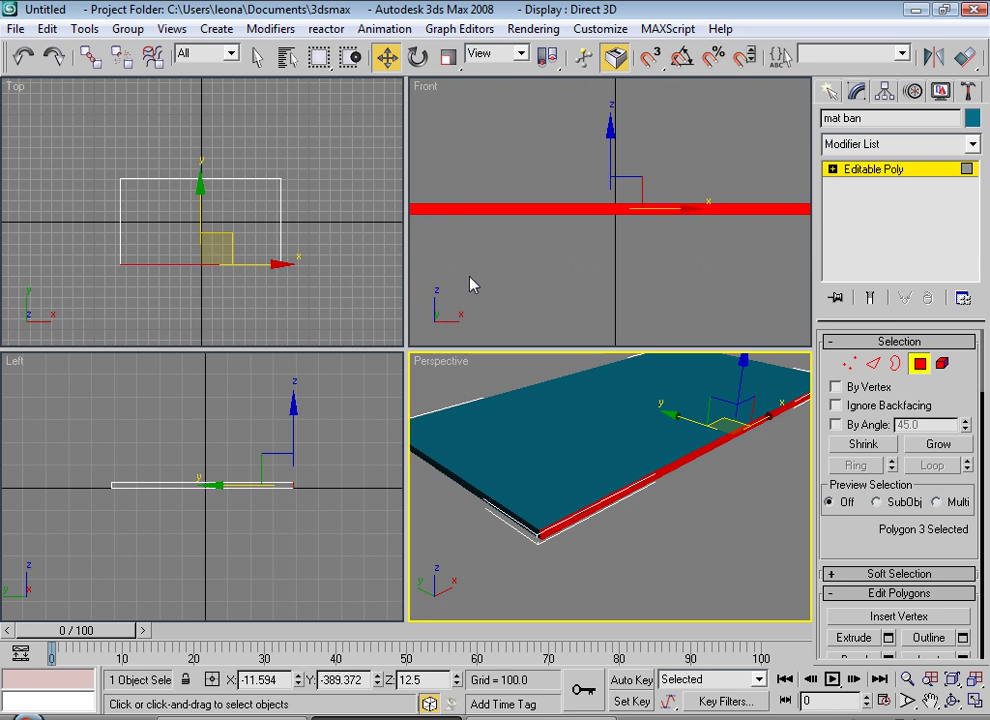
right_click(567, 267)
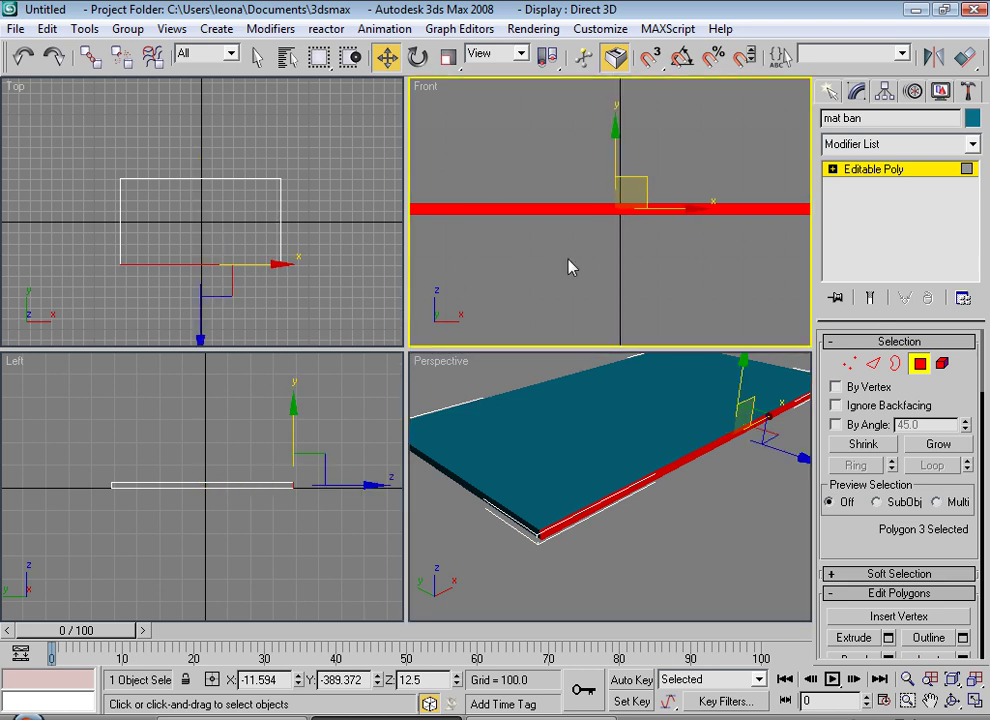
left_click_drag(73, 223, 305, 291)
left_click_drag(96, 244, 303, 278)
left_click(298, 212)
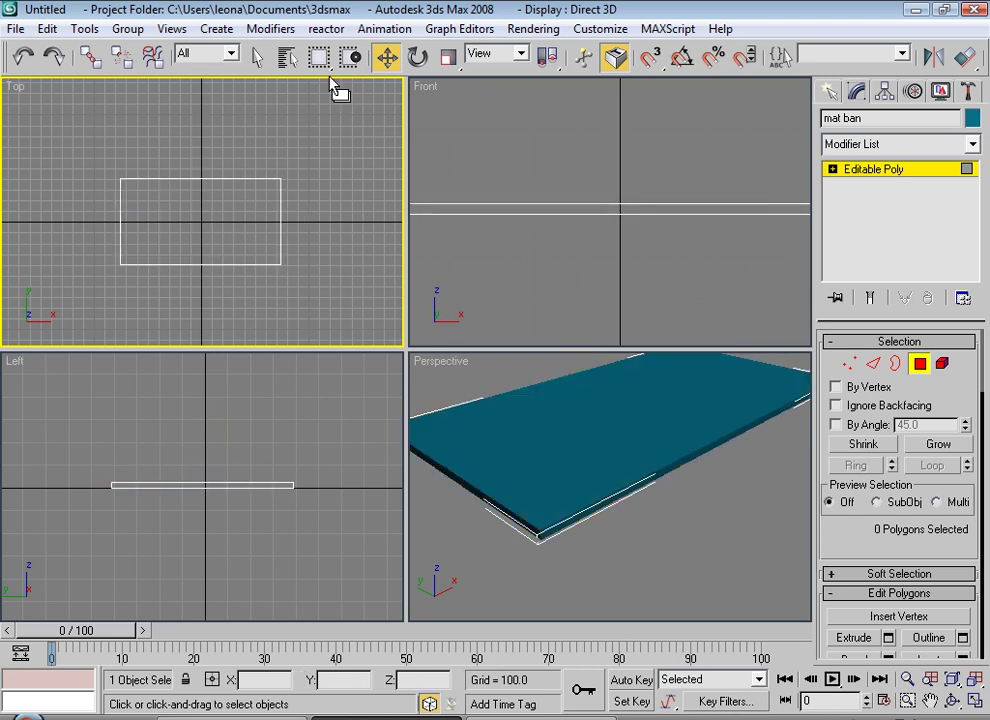
left_click_drag(92, 249, 323, 314)
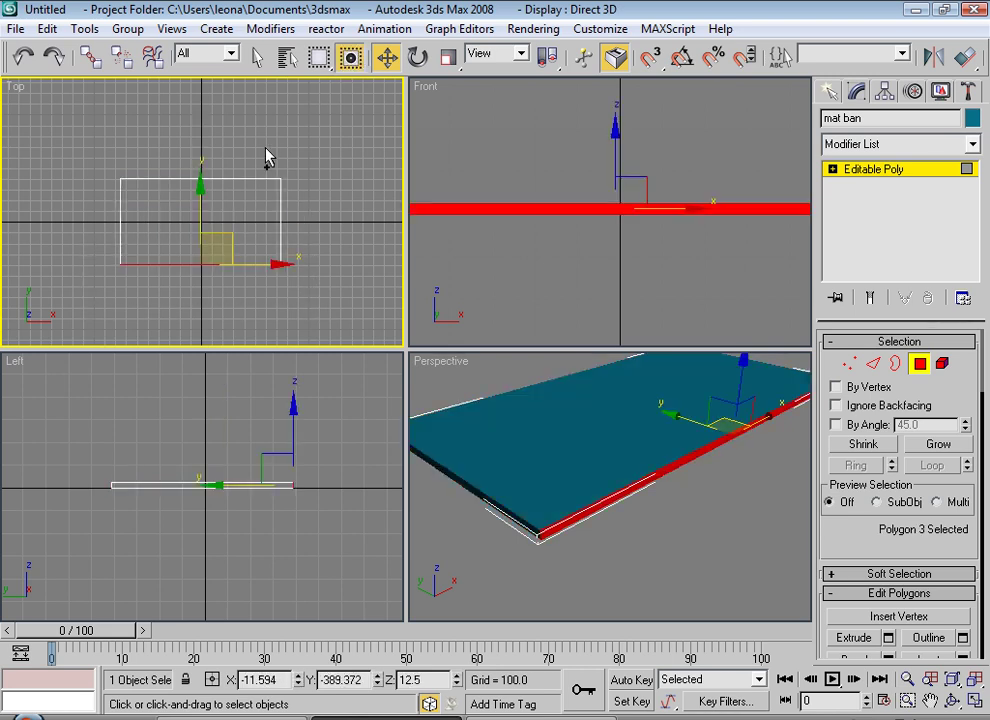
left_click_drag(267, 155, 347, 295, "ctrl")
mouse_move(71, 157)
left_mouse_down("ctrl")
mouse_move(86, 152)
mouse_move(512, 316)
left_mouse_up("ctrl")
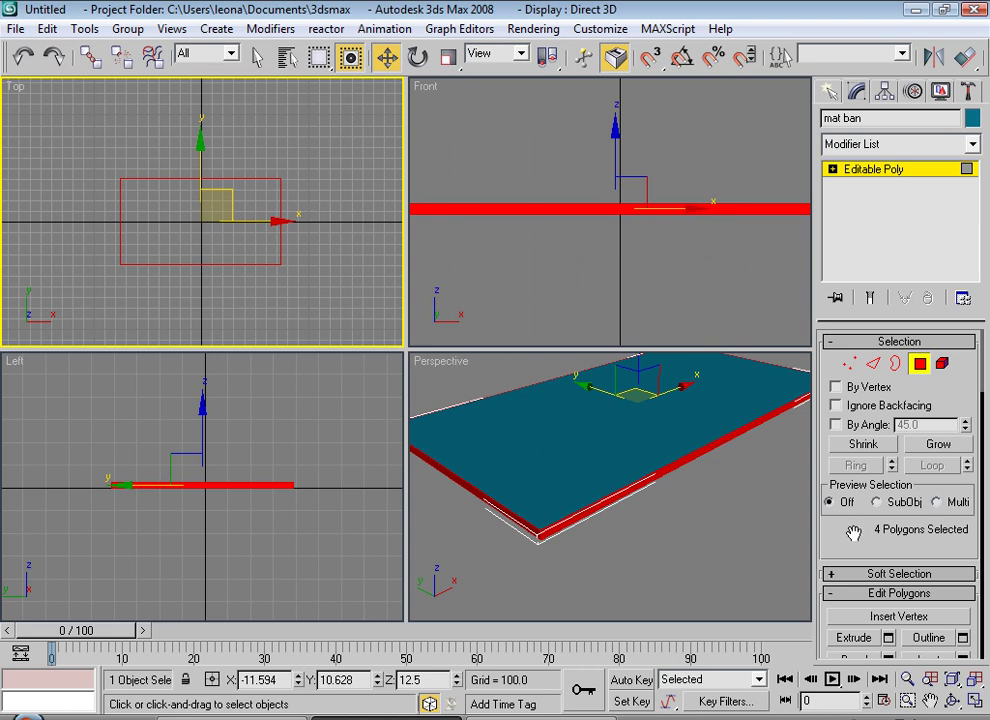
Jump to the Material IDs rollout and frame the plate in the Perspective and Front views
left_click_drag(853, 533, 853, 390)
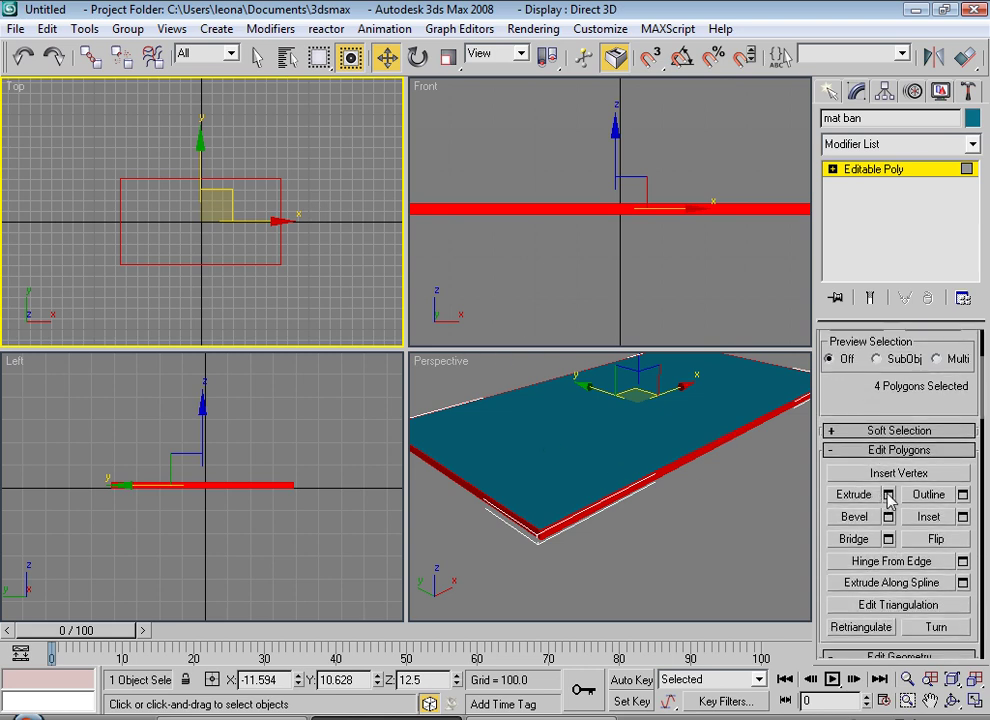
right_click(855, 405)
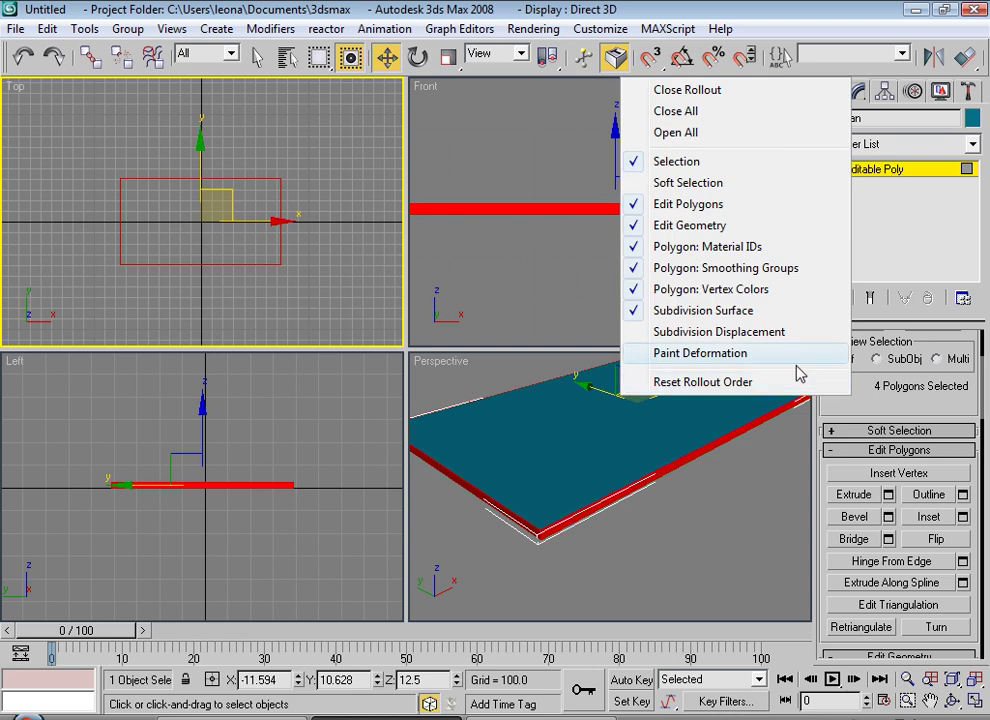
left_click(725, 259)
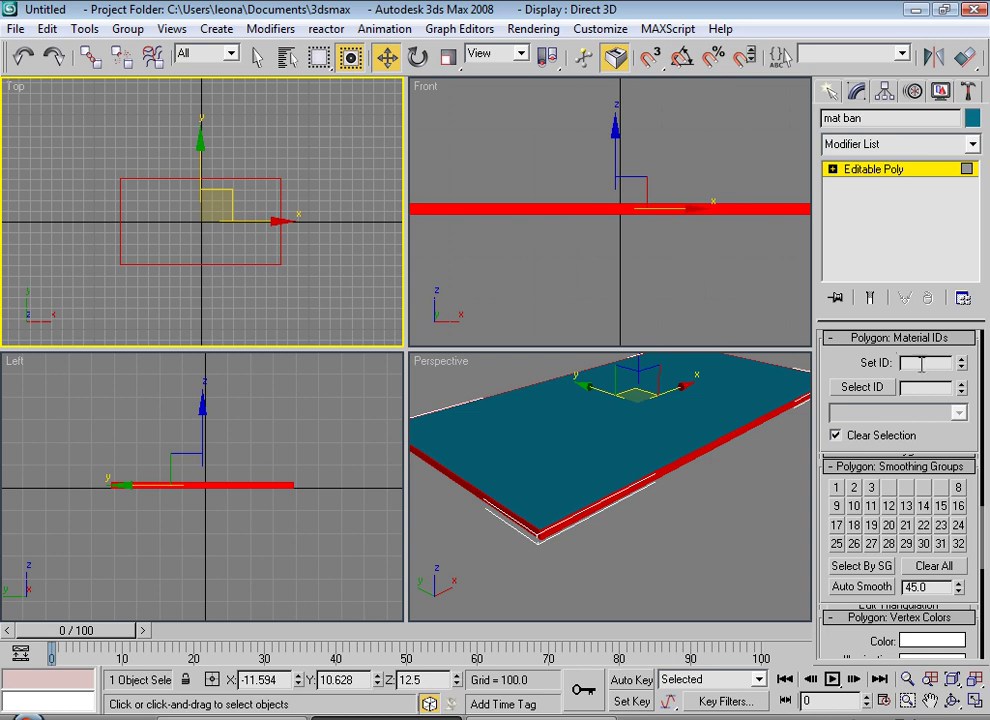
right_click(636, 526)
key("z")
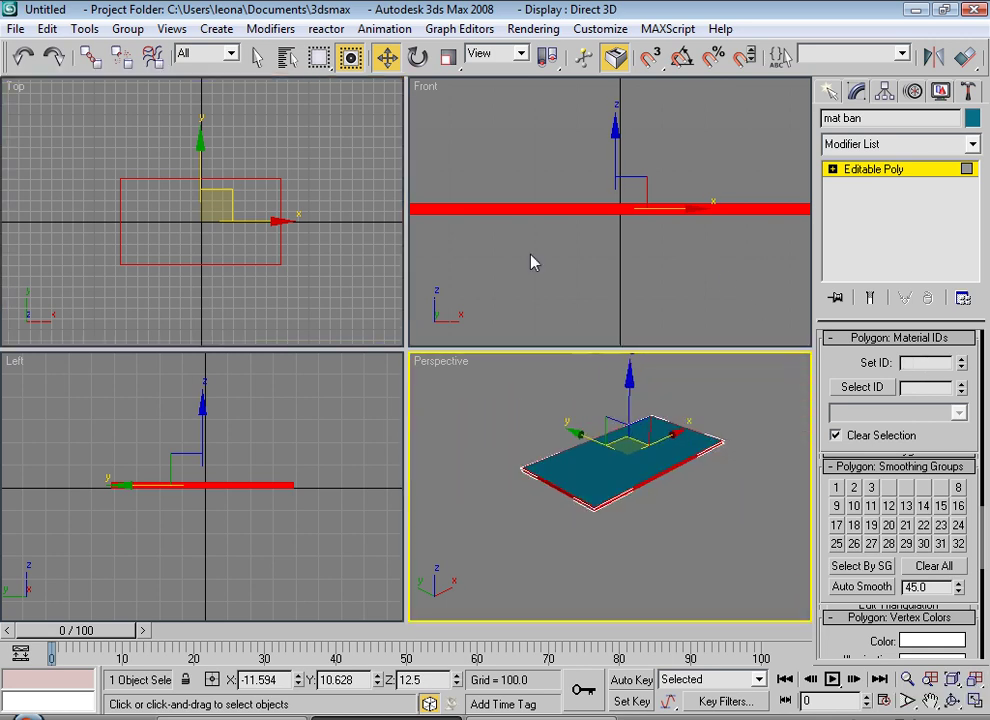
right_click(577, 278)
key("z")
left_click_drag(455, 216, 815, 352)
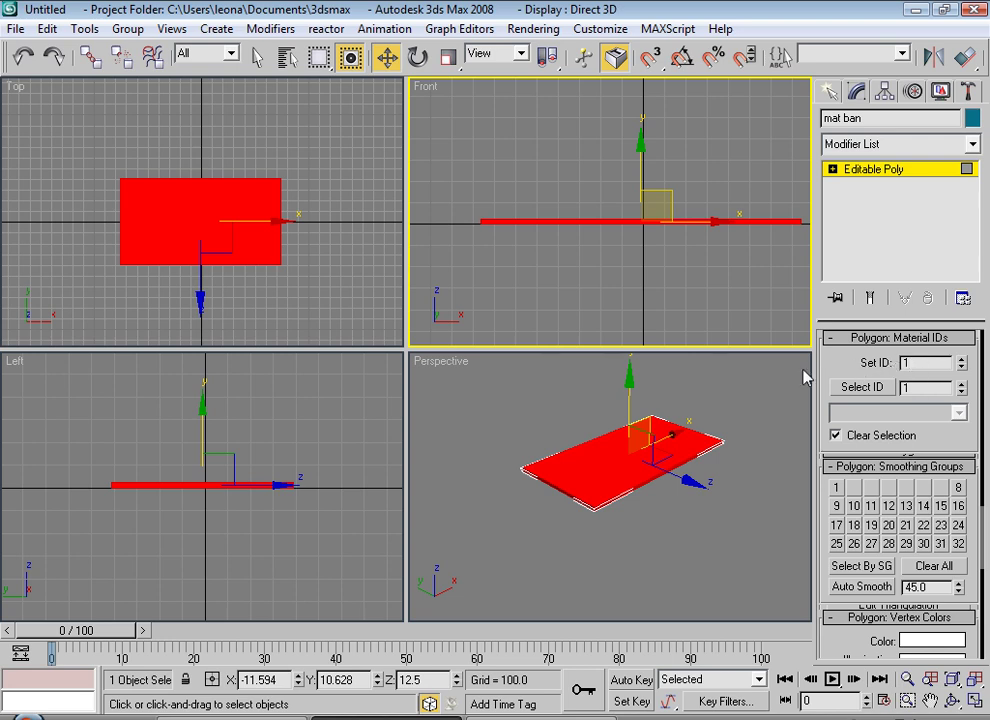
Select the plate's top polygon in the Top view and set its material ID to 2
left_click(249, 297)
left_click_drag(33, 250, 300, 280)
left_click_drag(266, 145, 353, 299)
left_click_drag(84, 141, 133, 228)
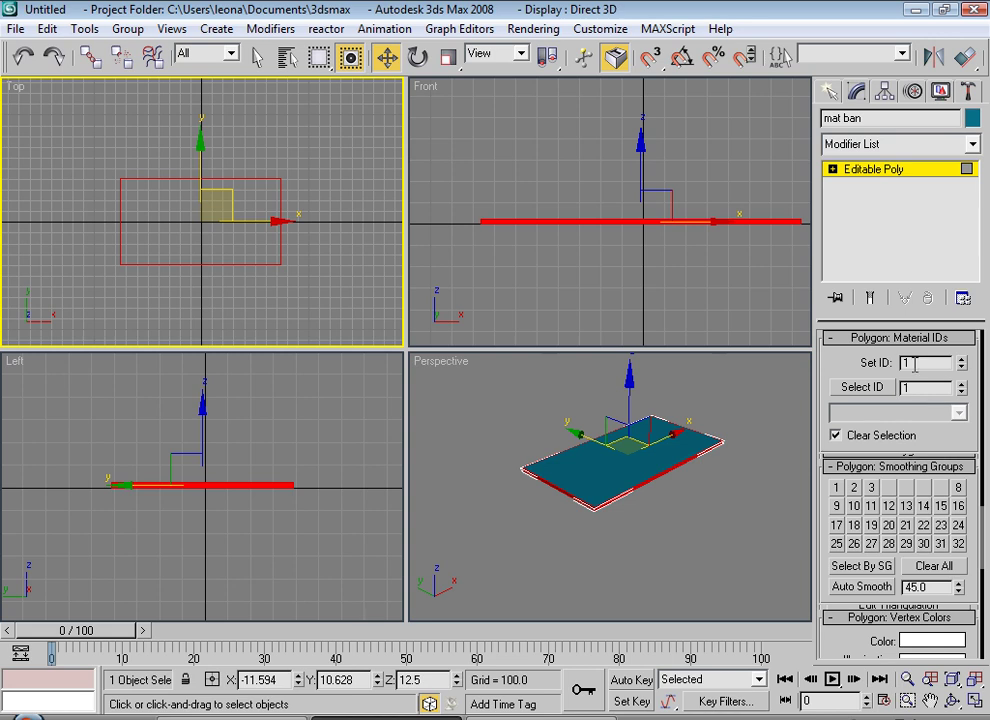
type("2")
key("Return")
right_click(836, 372)
left_click(727, 490)
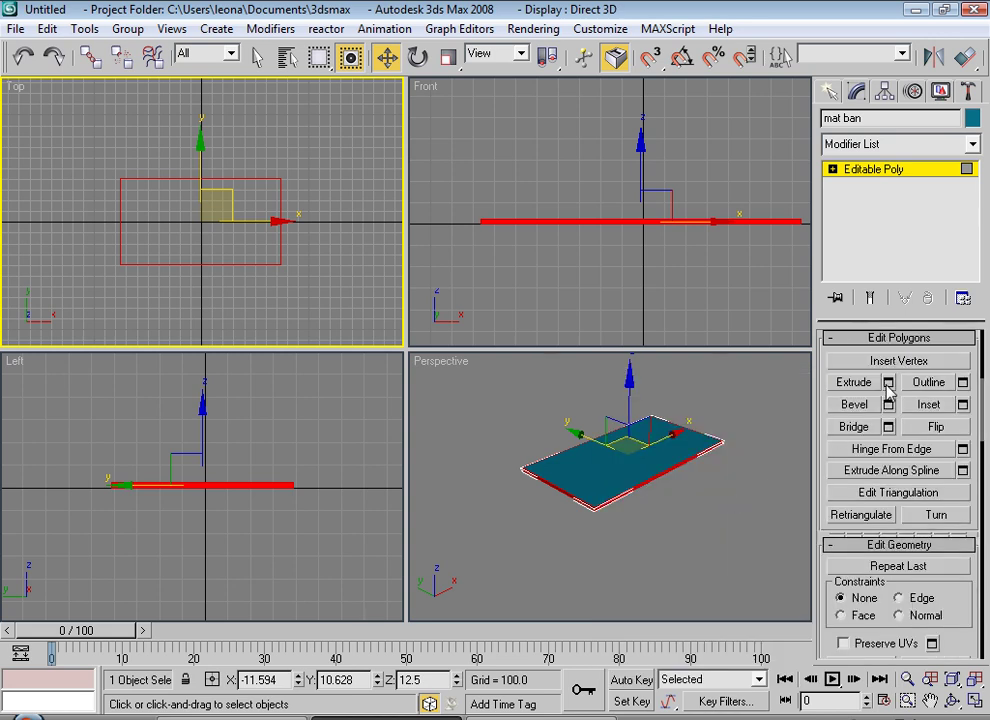
Open the Bevel settings for the top face and try an outline of 3
left_click(888, 404)
type("0")
key("Tab")
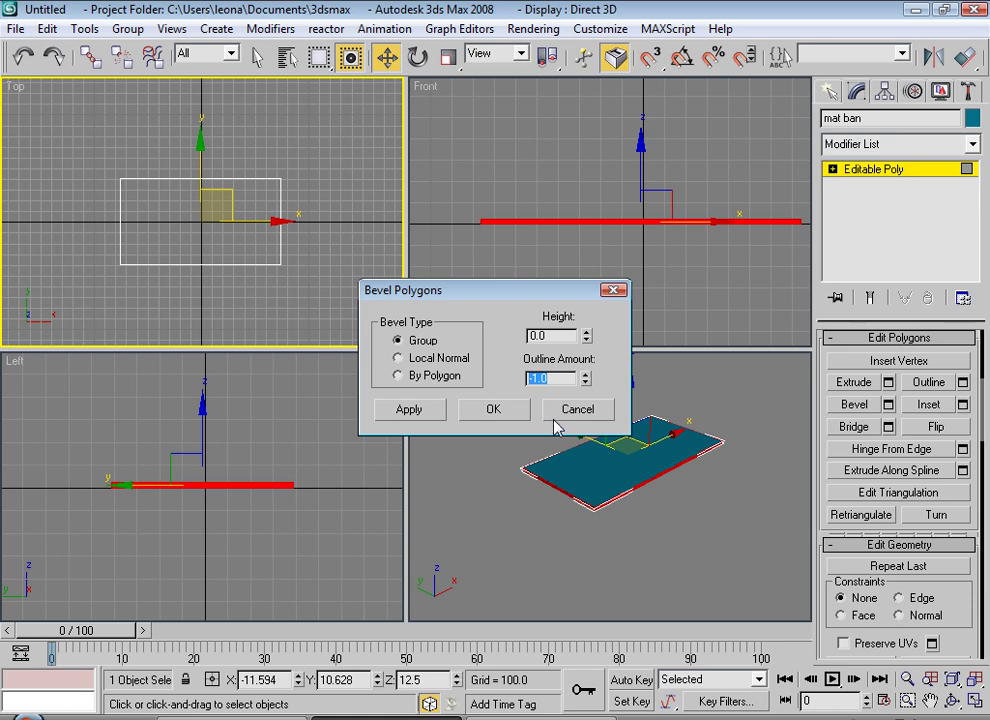
type("3")
key("Return")
left_click(433, 410)
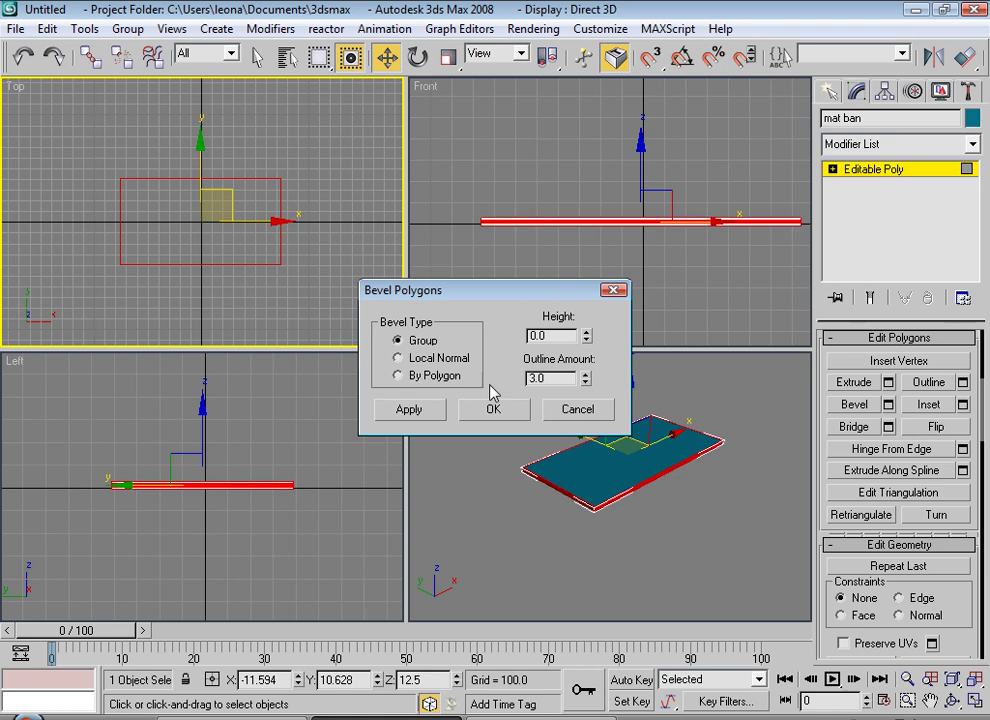
Apply the bevel with outline 0, height 15 and Local Normal
type("0")
key("Tab")
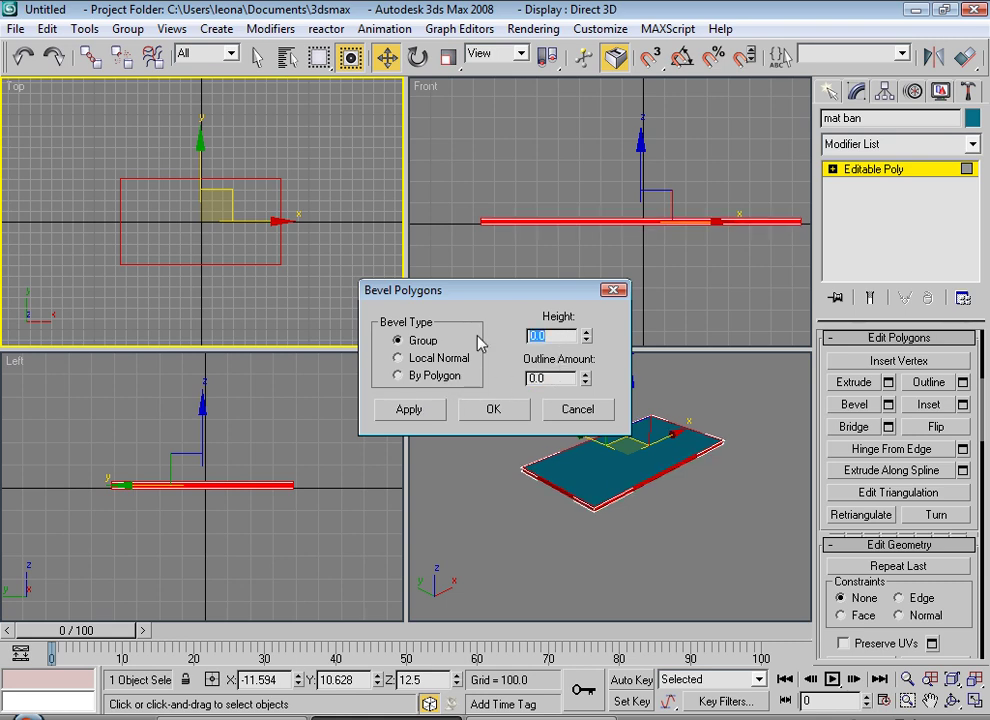
type("15")
key("Return")
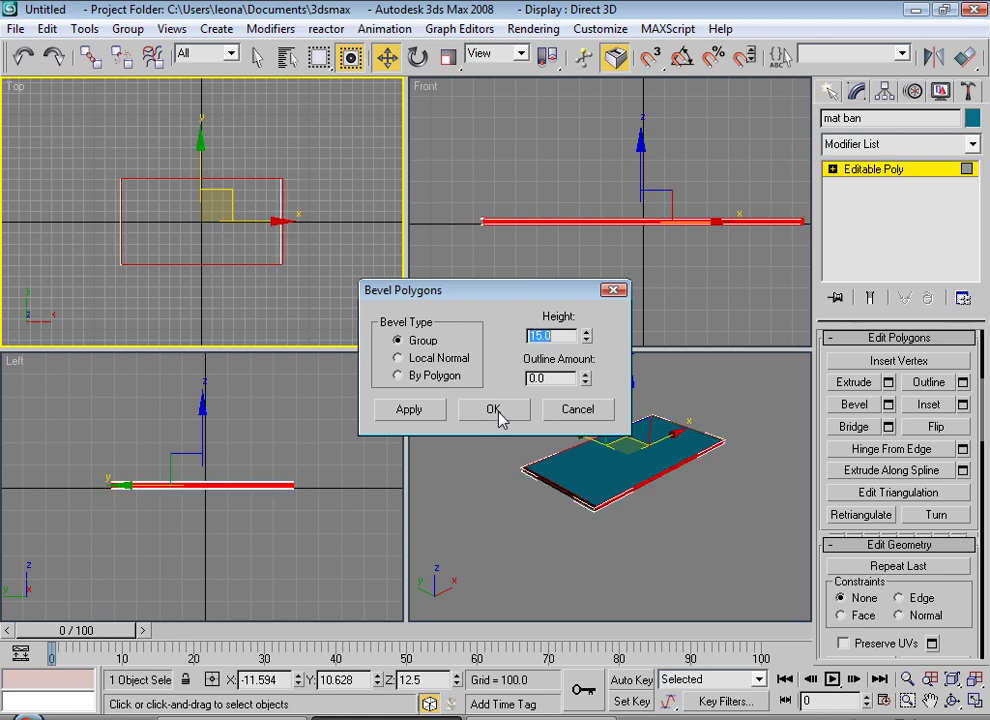
left_click(398, 358)
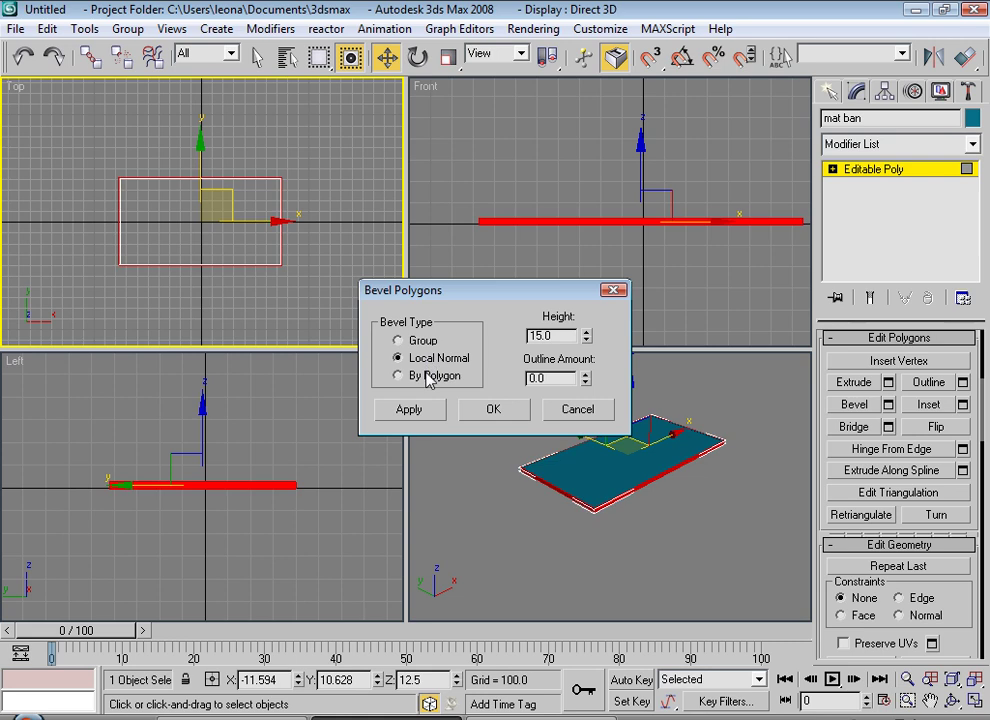
scroll(128, 281, "up", 5)
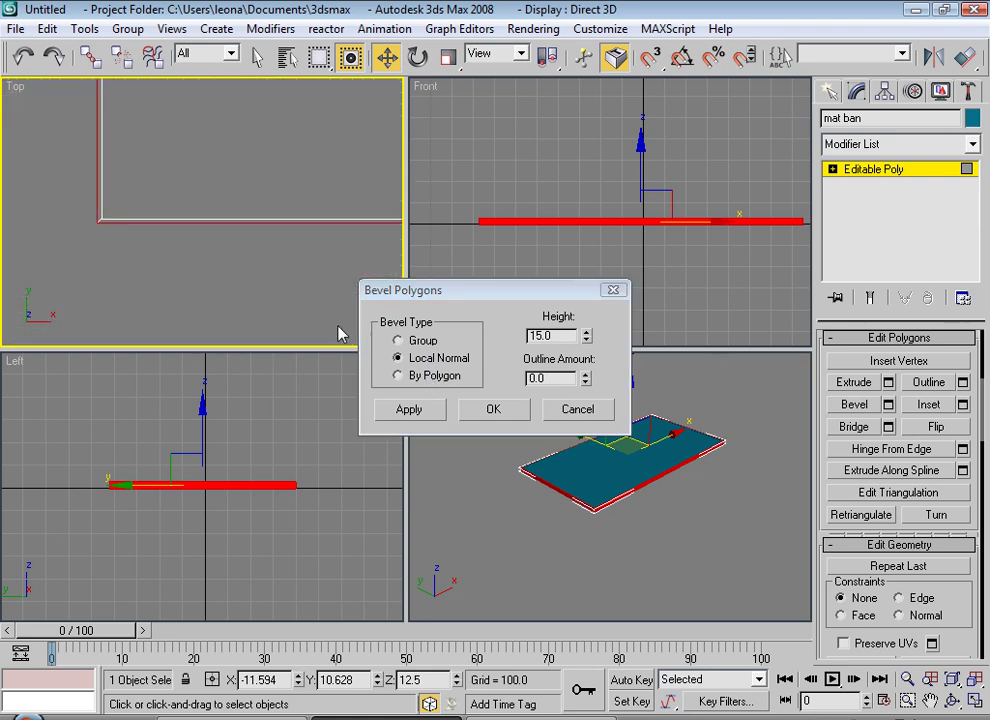
left_click(422, 377)
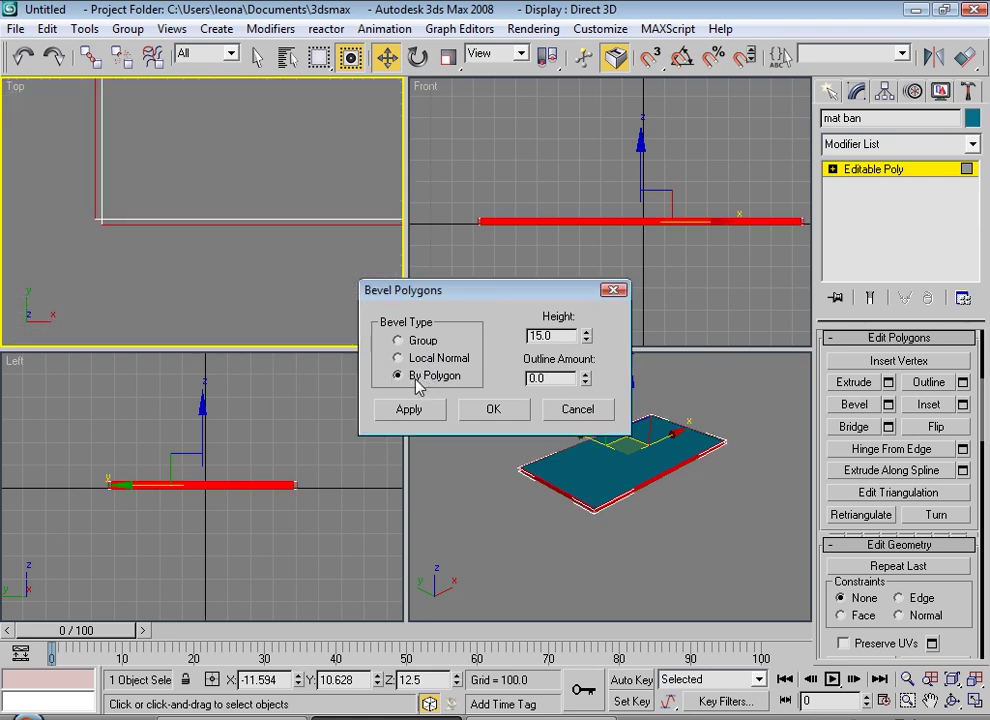
left_click(409, 360)
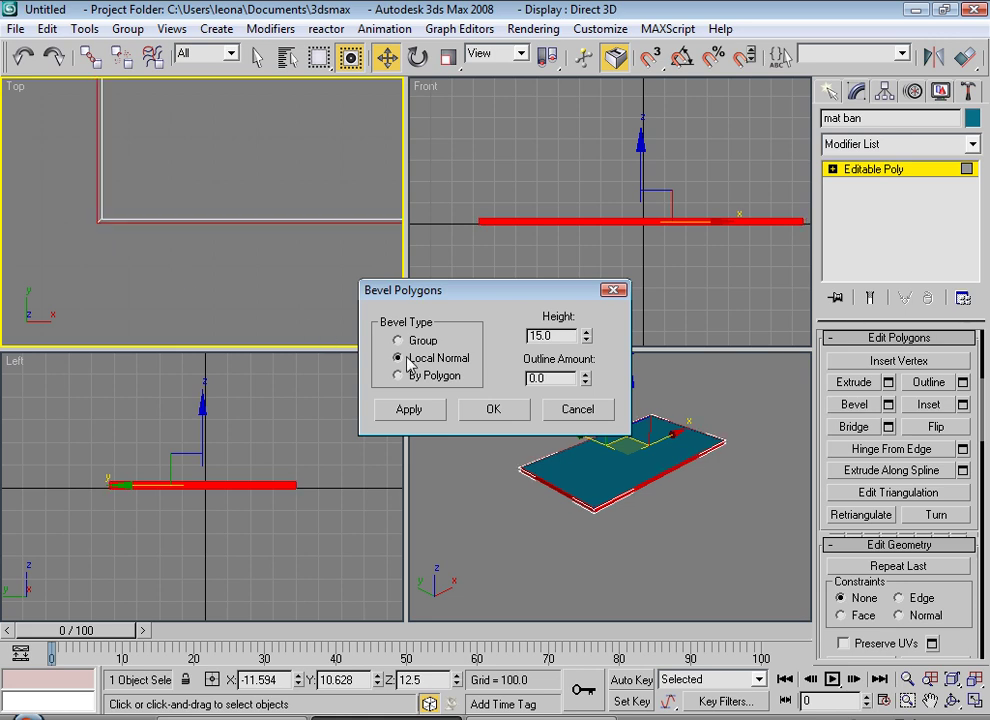
left_click(489, 412)
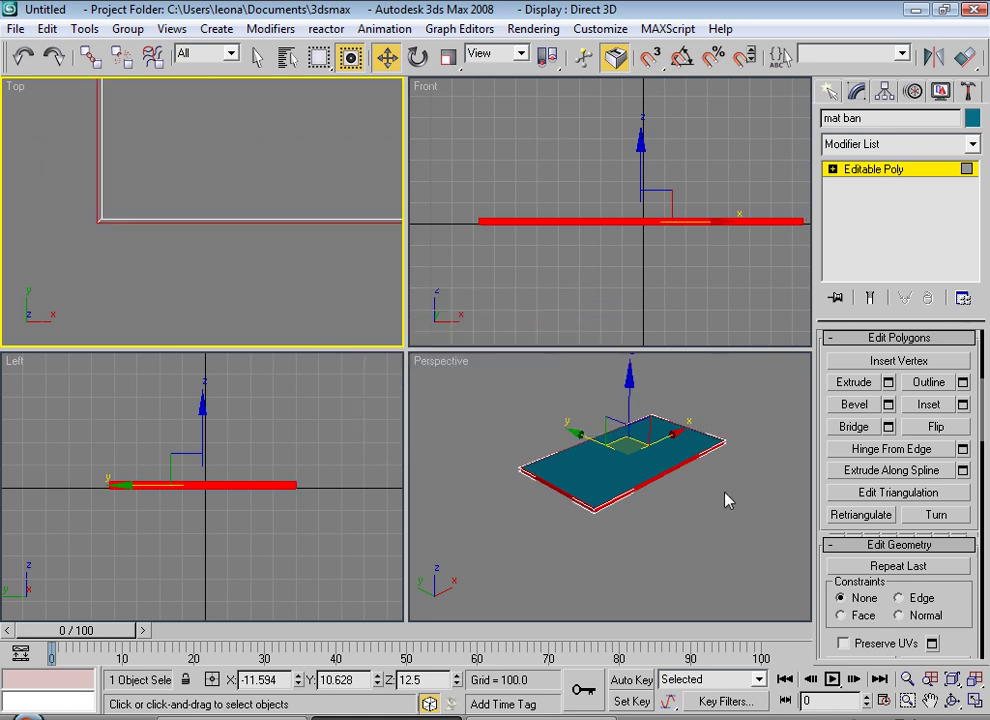
Deselect the faces, hide selection brackets and turn on edged-faces display (F4)
left_click(674, 581)
scroll(630, 525, "up", 4)
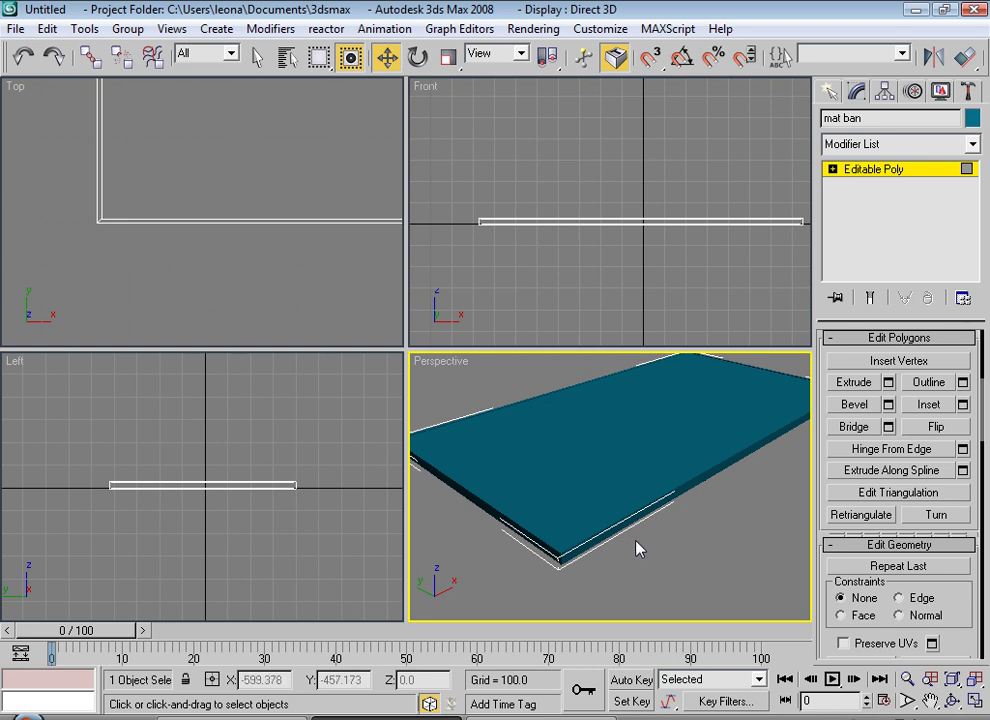
key("j")
key("F4")
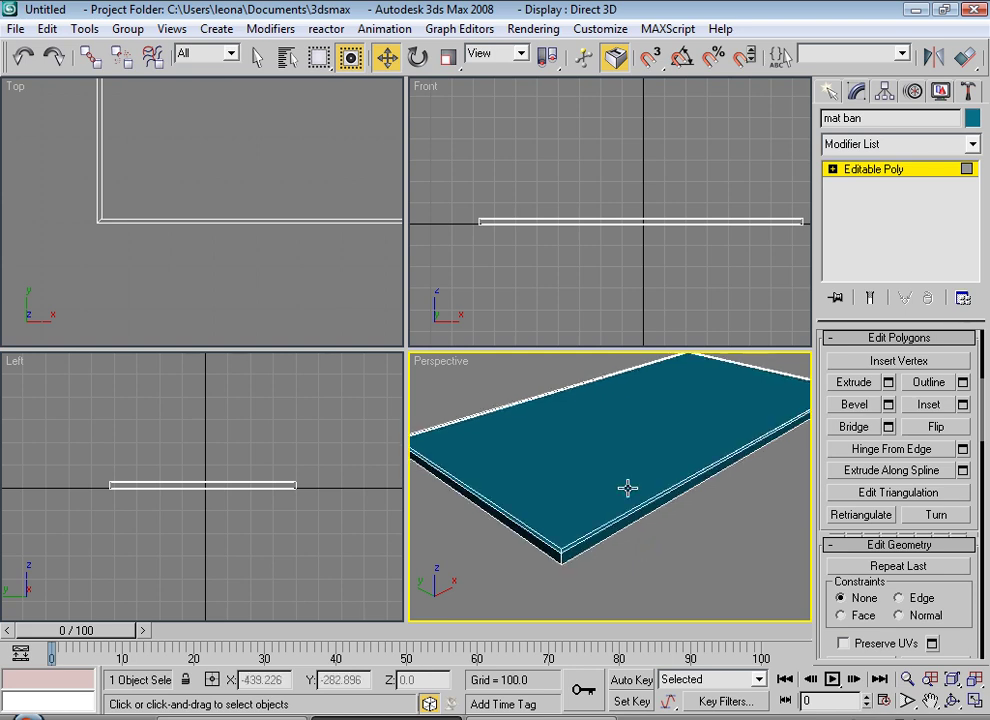
scroll(640, 570, "up", 3)
scroll(630, 575, "down", 2)
scroll(620, 535, "up", 4)
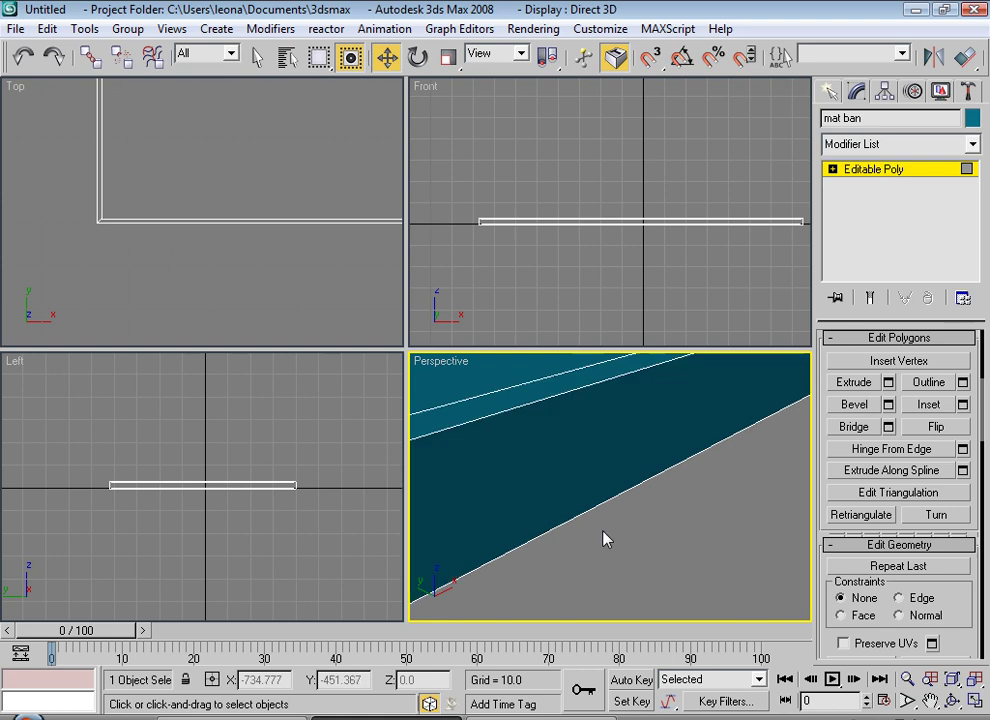
scroll(640, 545, "down", 3)
scroll(650, 548, "down", 2)
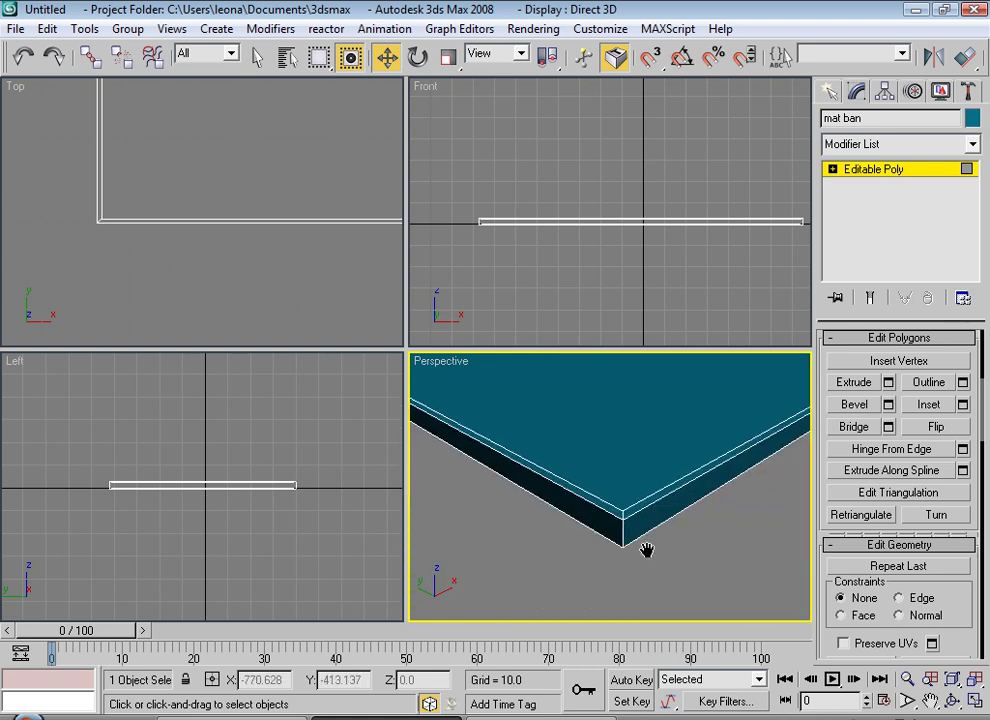
Switch to Edge level and select four edges at the slab's front corner
left_click(832, 170)
left_click(866, 200)
left_click(668, 484)
left_click(660, 512, "ctrl")
left_click(578, 533, "ctrl")
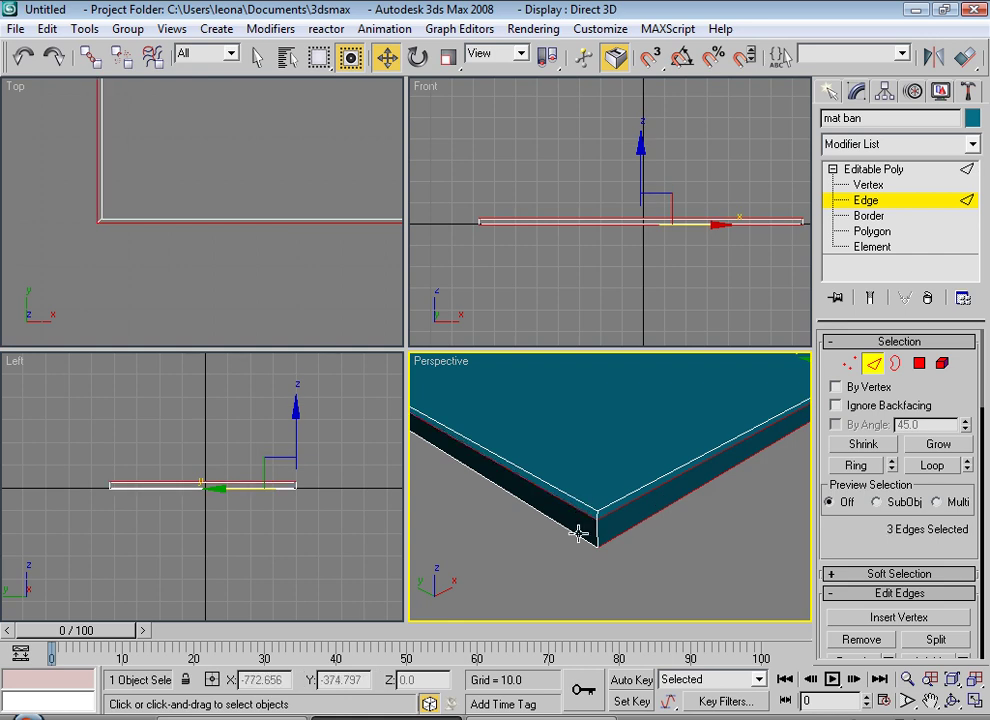
left_click(597, 540, "ctrl")
Add the slanted corner edges and the top and bottom front edges, making eight
scroll(575, 612, "down", 5)
scroll(614, 550, "up", 3)
mouse_move(580, 551)
middle_mouse_down()
mouse_move(769, 543)
mouse_move(632, 597)
mouse_move(696, 411)
mouse_move(557, 610)
middle_mouse_up()
scroll(698, 449, "up", 5)
scroll(560, 557, "up", 3)
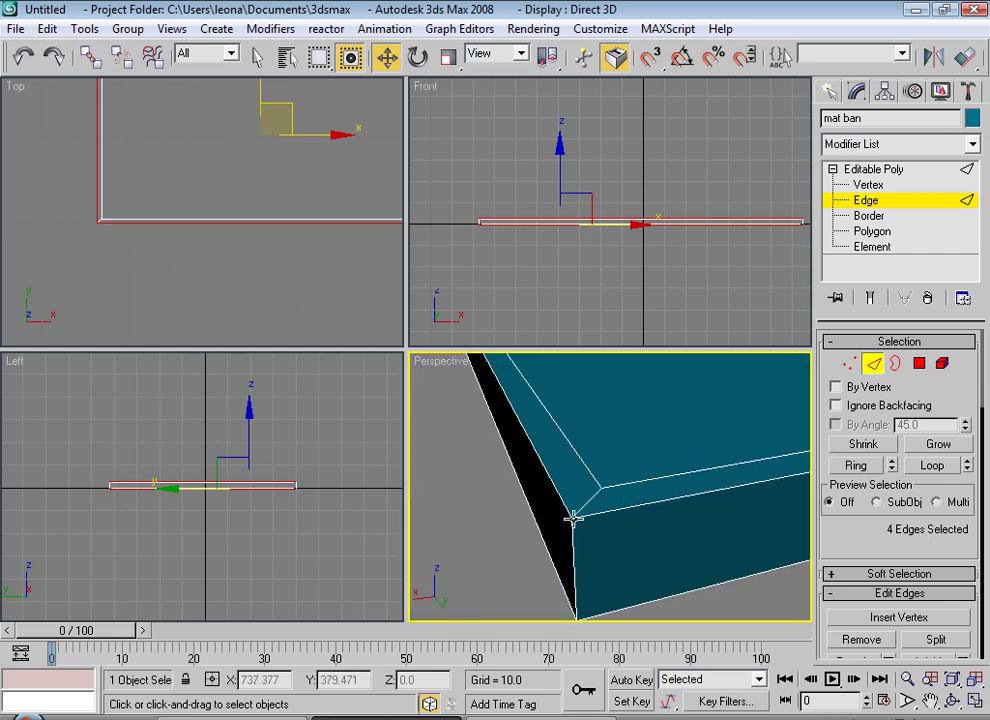
left_click(561, 580, "ctrl")
left_click(574, 600, "ctrl")
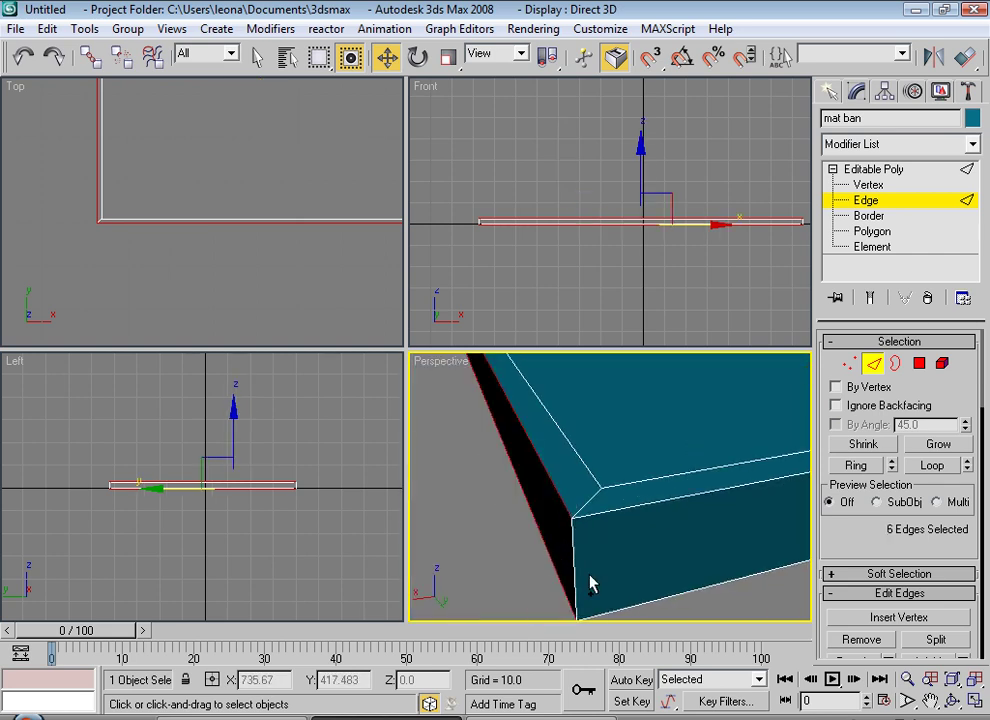
left_click(652, 597, "ctrl")
left_click(648, 507, "ctrl")
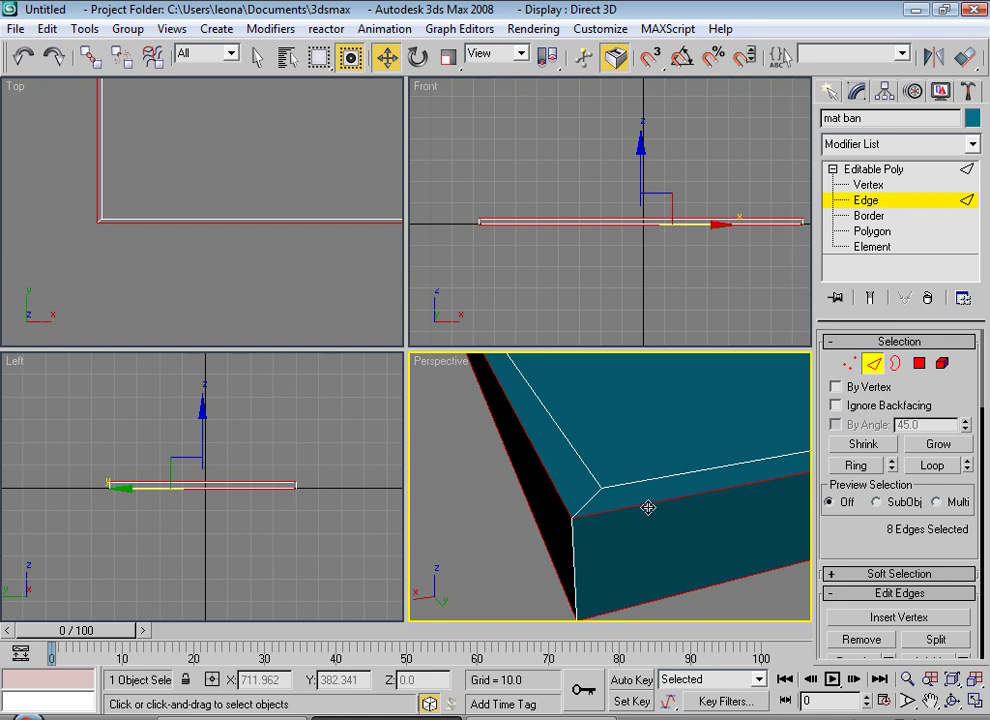
Scroll the command panel down to the Edit Edges rollout
left_click_drag(855, 532, 870, 228)
left_click_drag(875, 485, 875, 345)
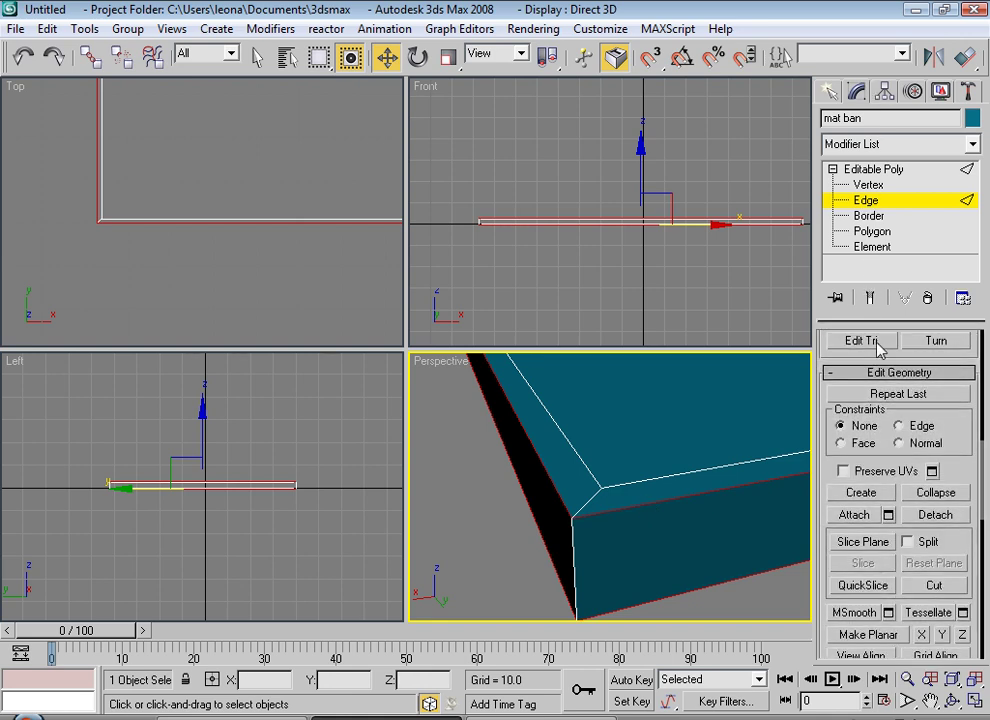
left_click_drag(818, 480, 822, 253)
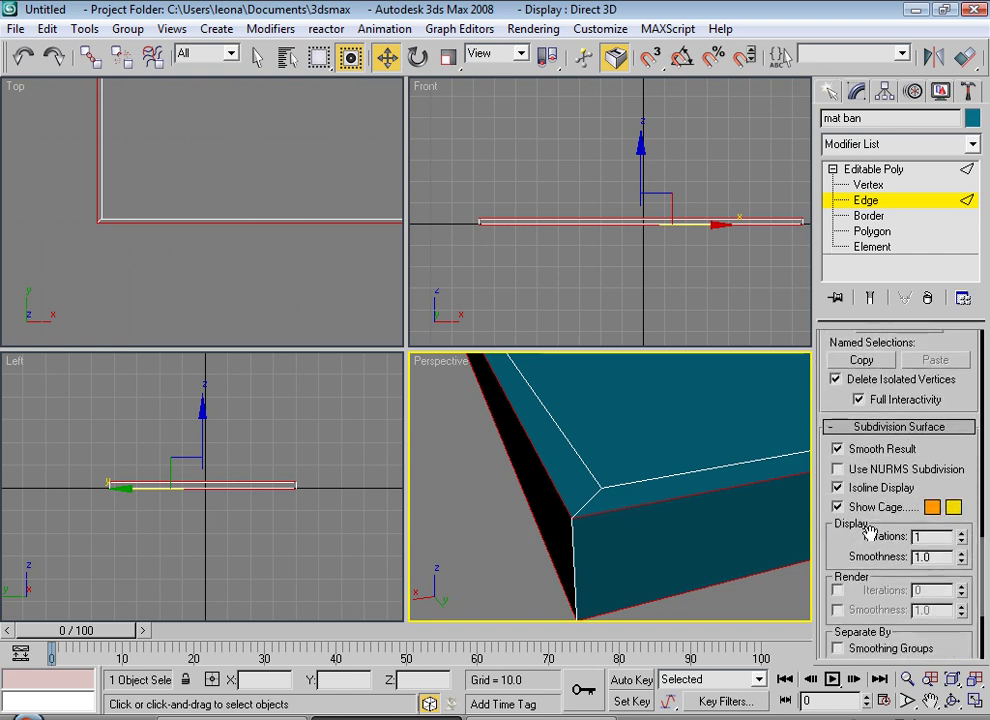
scroll(870, 533, "down", 3)
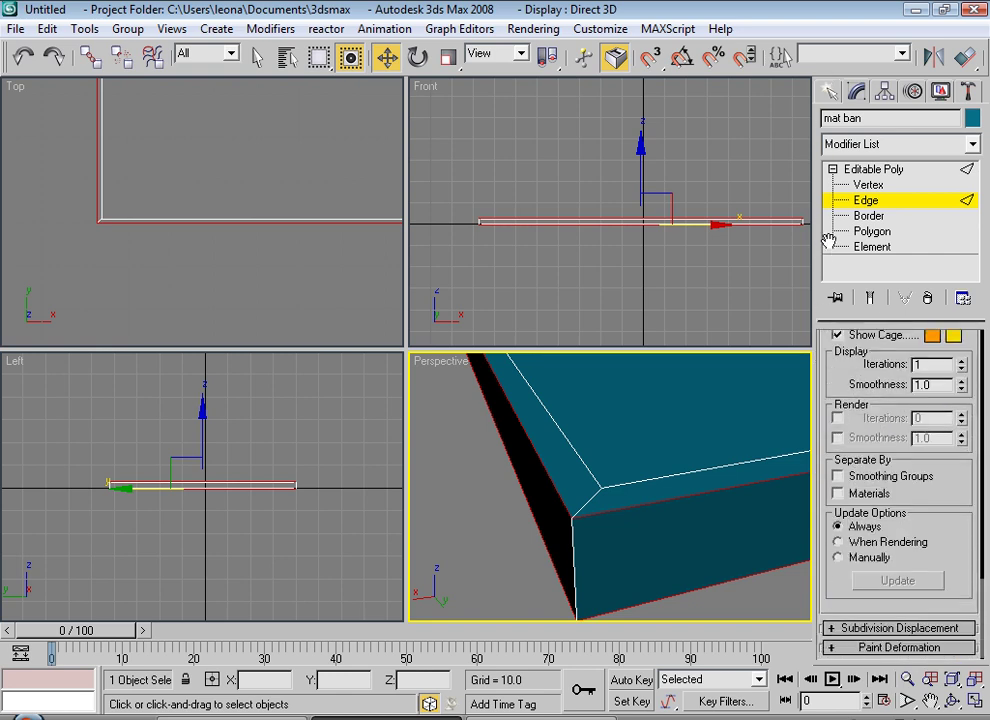
left_click(834, 630)
left_click(831, 380)
mouse_move(831, 393)
left_mouse_down()
mouse_move(838, 512)
mouse_move(824, 565)
left_mouse_up()
left_click_drag(824, 475, 830, 655)
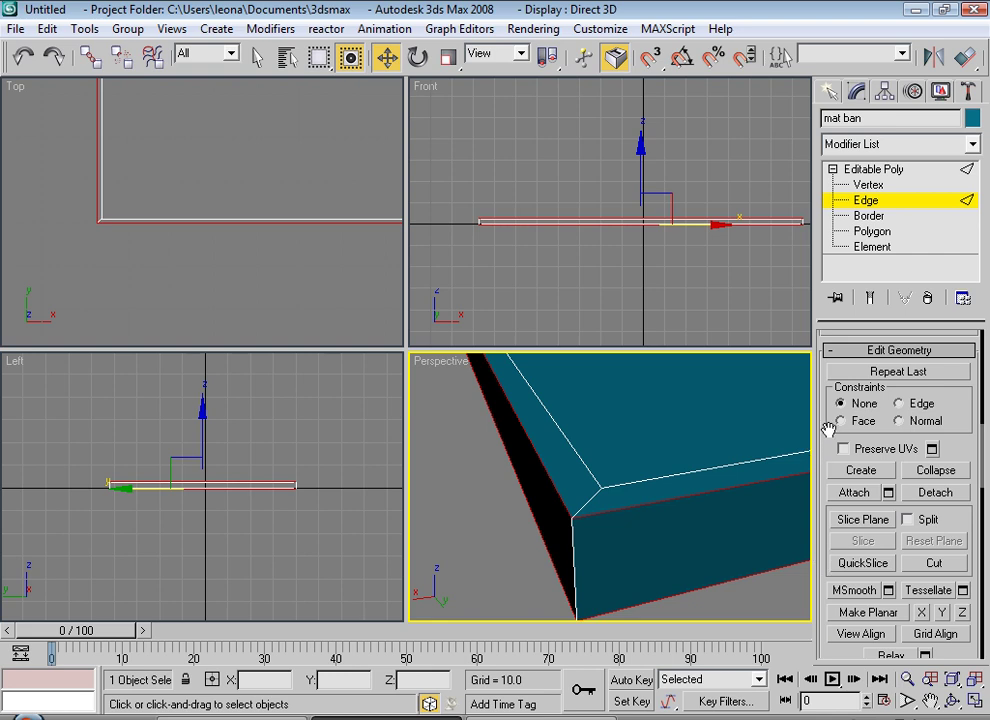
left_click_drag(829, 429, 830, 540)
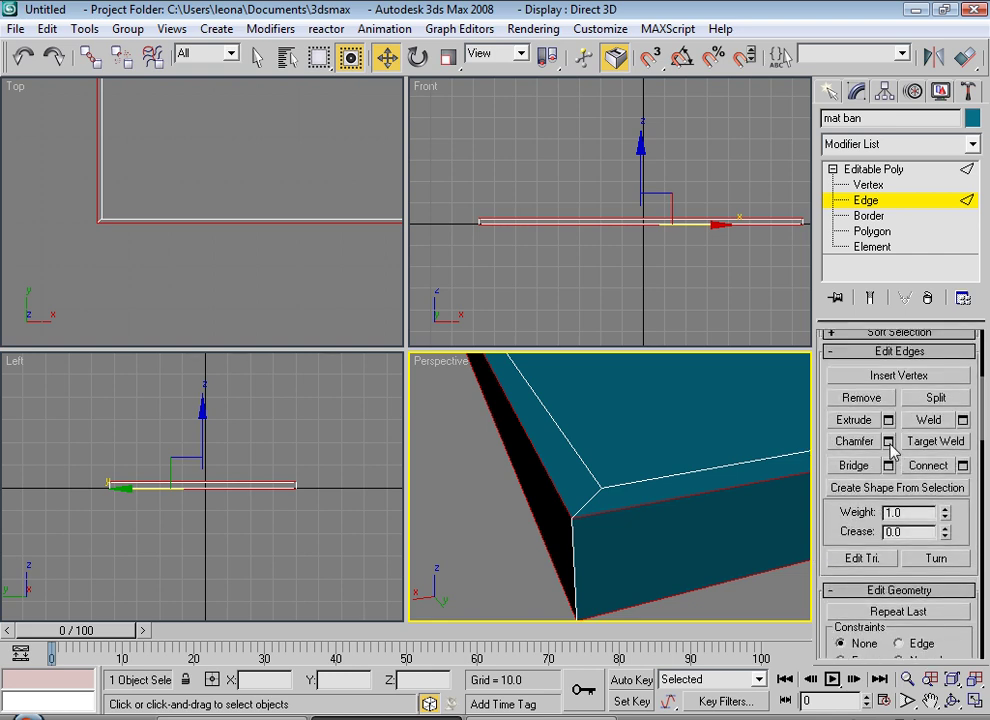
Drag-chamfer the slab's top edge, then chamfer another edge loop into extra bands
left_click(855, 441)
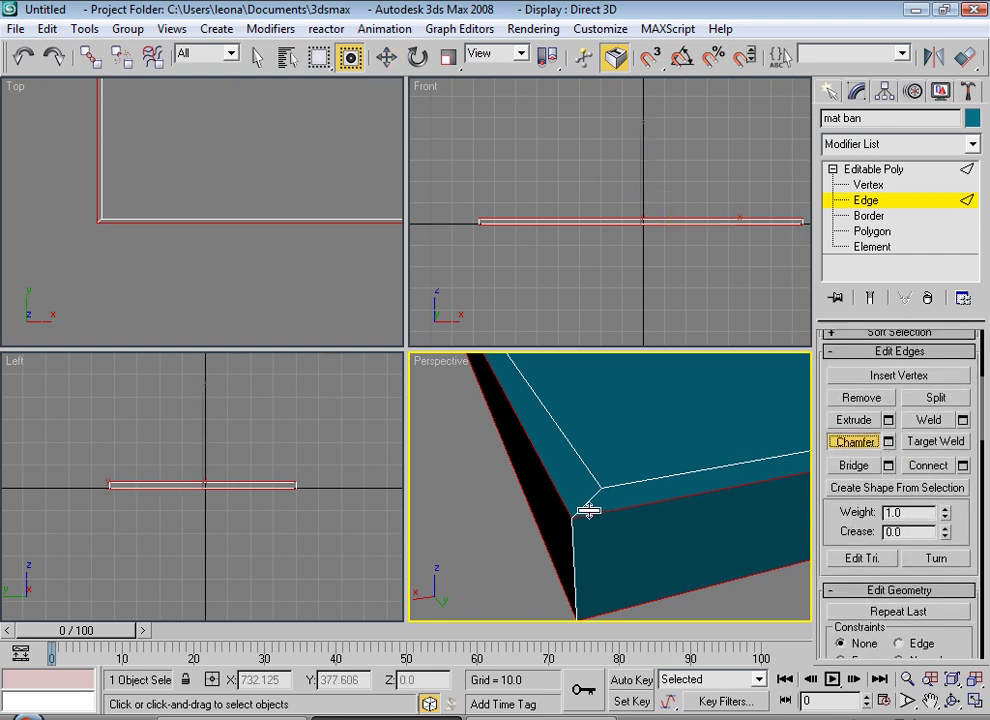
left_click_drag(564, 503, 561, 494)
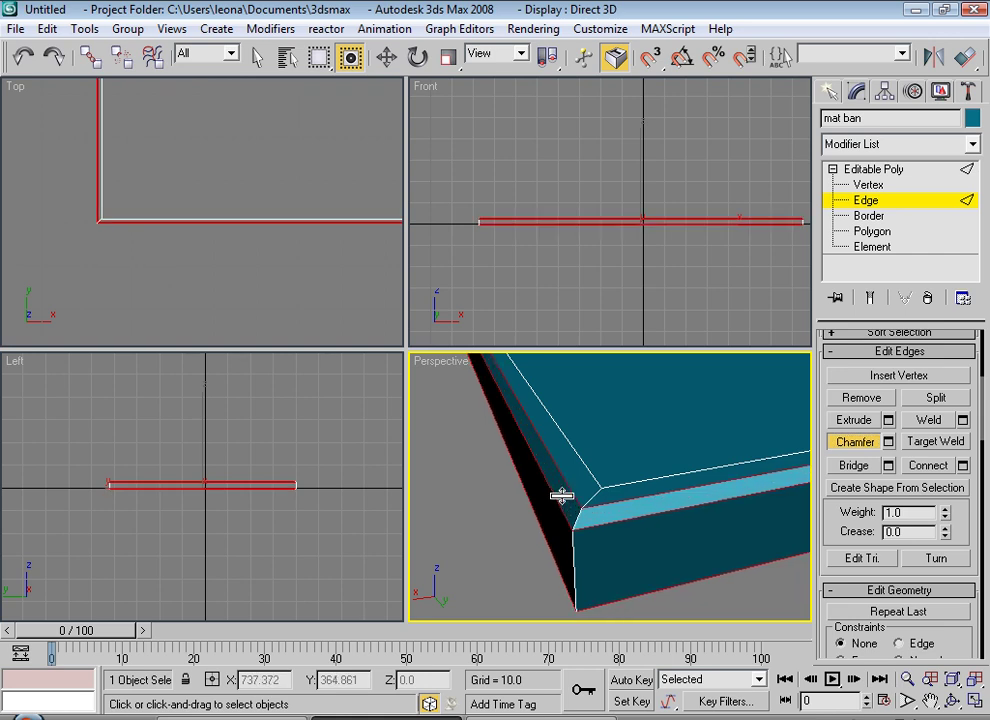
left_click(563, 495)
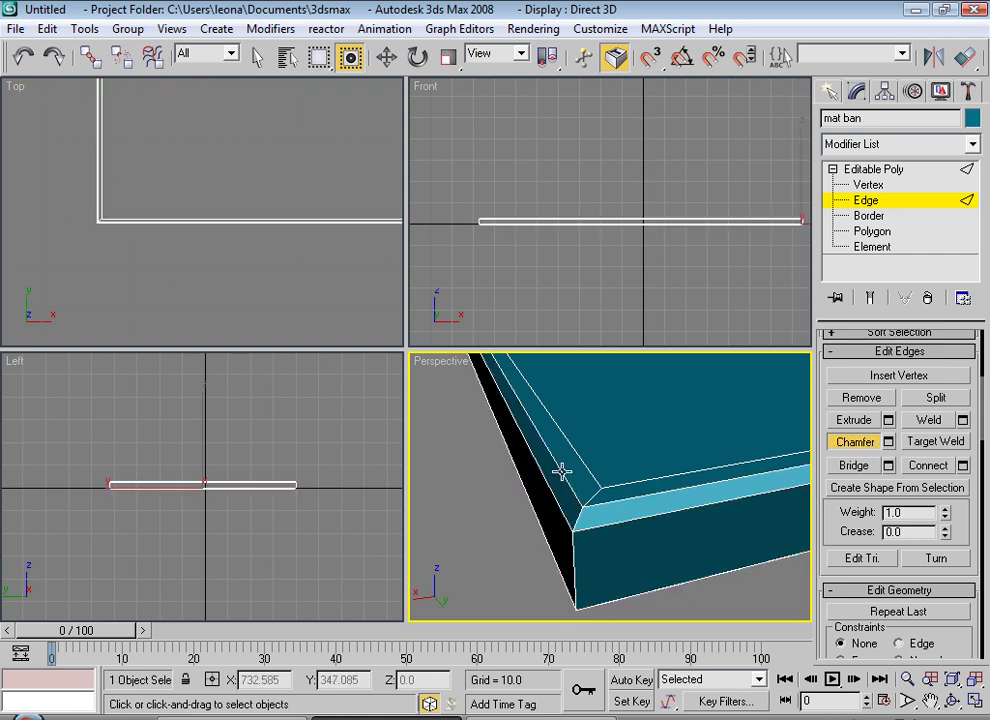
left_click_drag(565, 470, 568, 483)
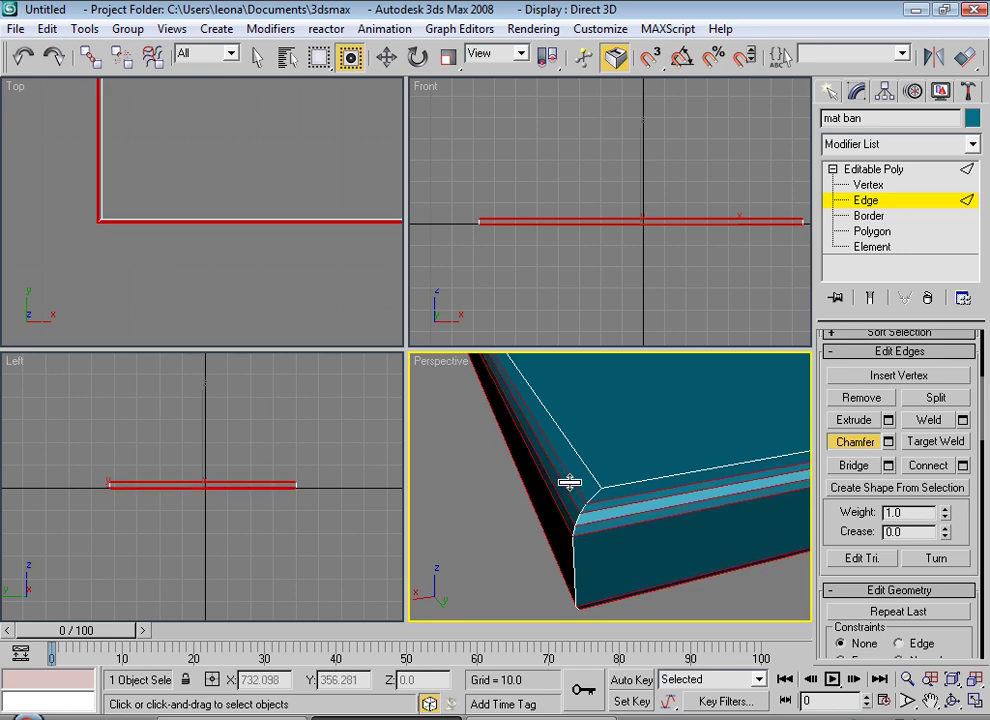
Return mat ban to object level and orbit the view so its corner faces forward
scroll(588, 560, "down", 2)
scroll(590, 570, "down", 4)
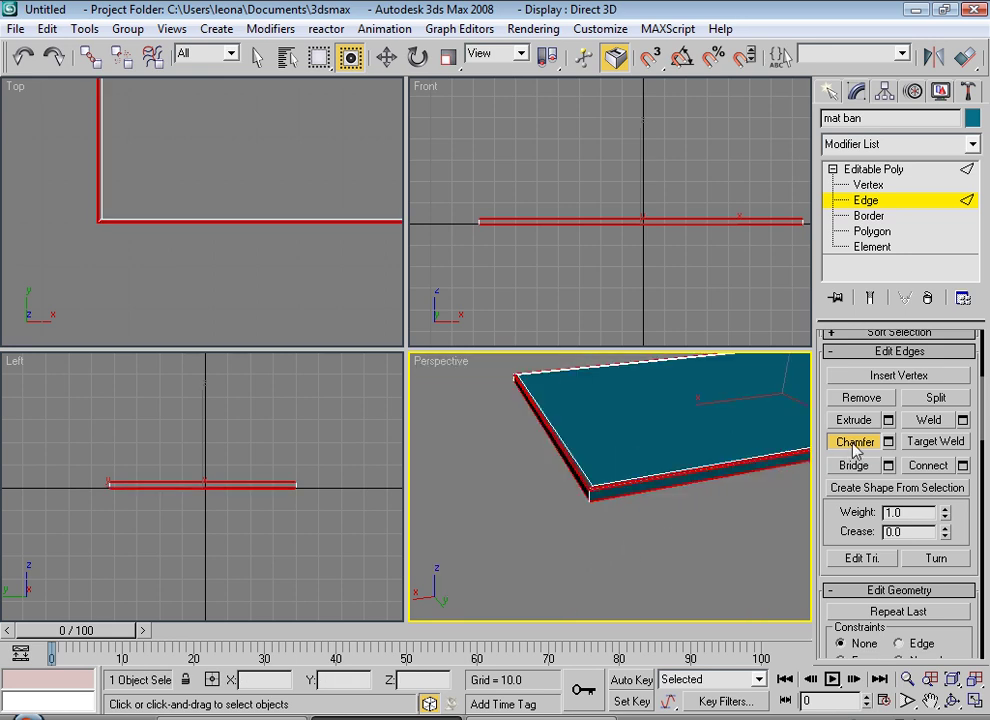
left_click(743, 457)
left_click(865, 200)
scroll(660, 490, "up", 2)
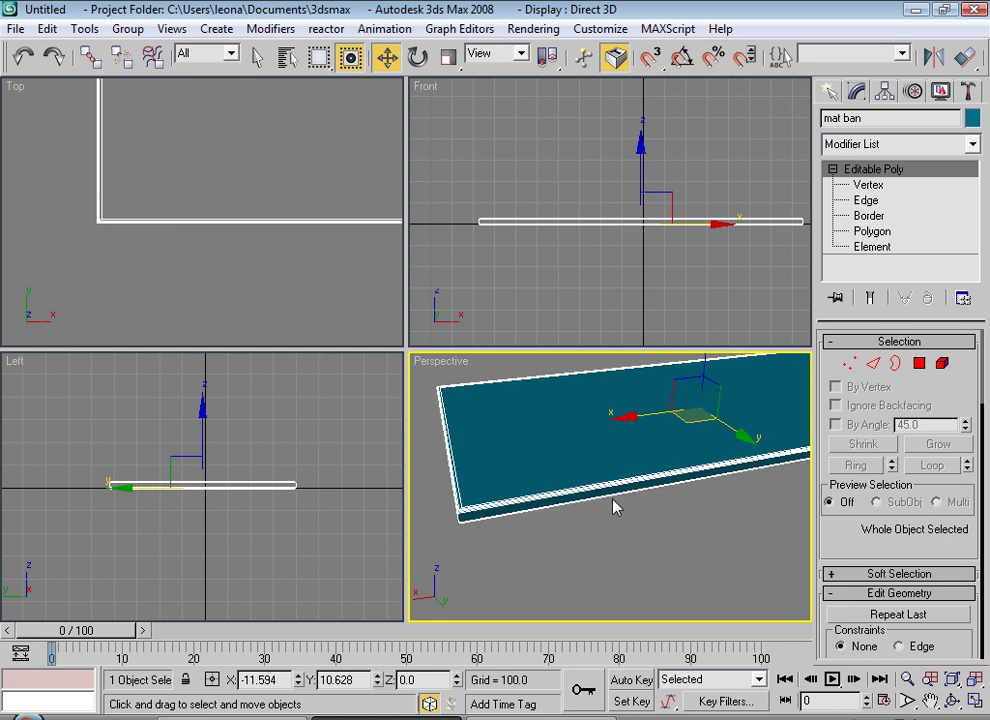
scroll(614, 507, "down", 2)
middle_click_drag(647, 530, 592, 537, "alt")
scroll(592, 537, "up", 2)
scroll(634, 537, "up", 1)
scroll(633, 560, "down", 2)
scroll(632, 530, "down", 2)
middle_click_drag(636, 585, 608, 566, "alt")
Open the Material Editor and switch its sample slots to a 5x3 layout
key("m")
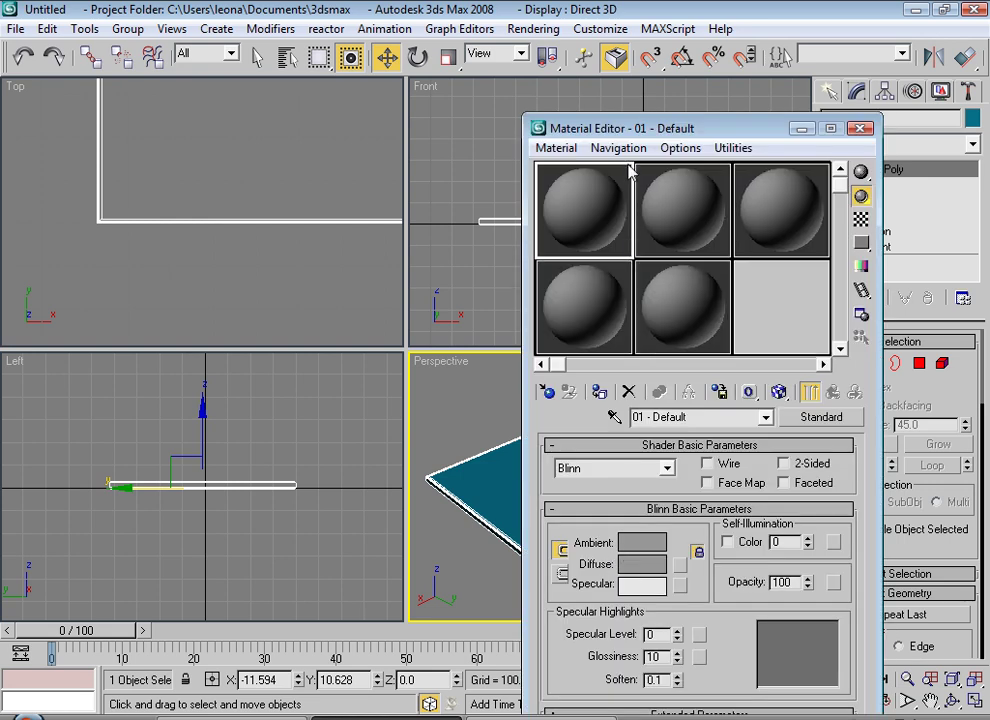
left_click_drag(630, 128, 541, 48)
right_click(504, 155)
left_click(545, 367)
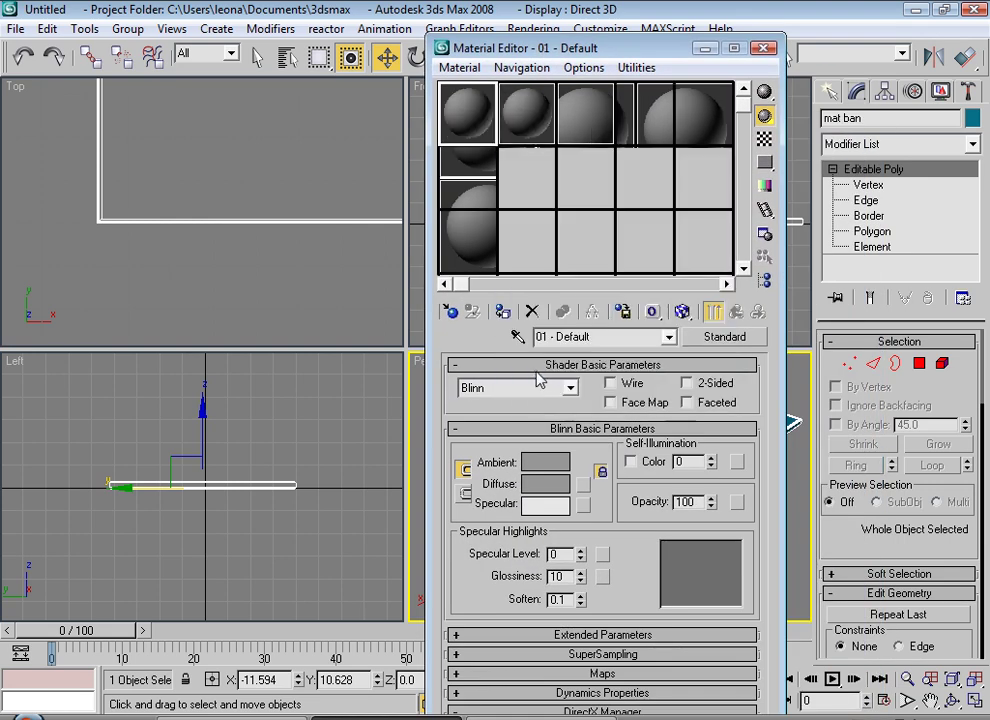
Make the first slot Multi/Sub-Object, keeping the old material, with 2 sub-materials, first named mat
left_click(706, 337)
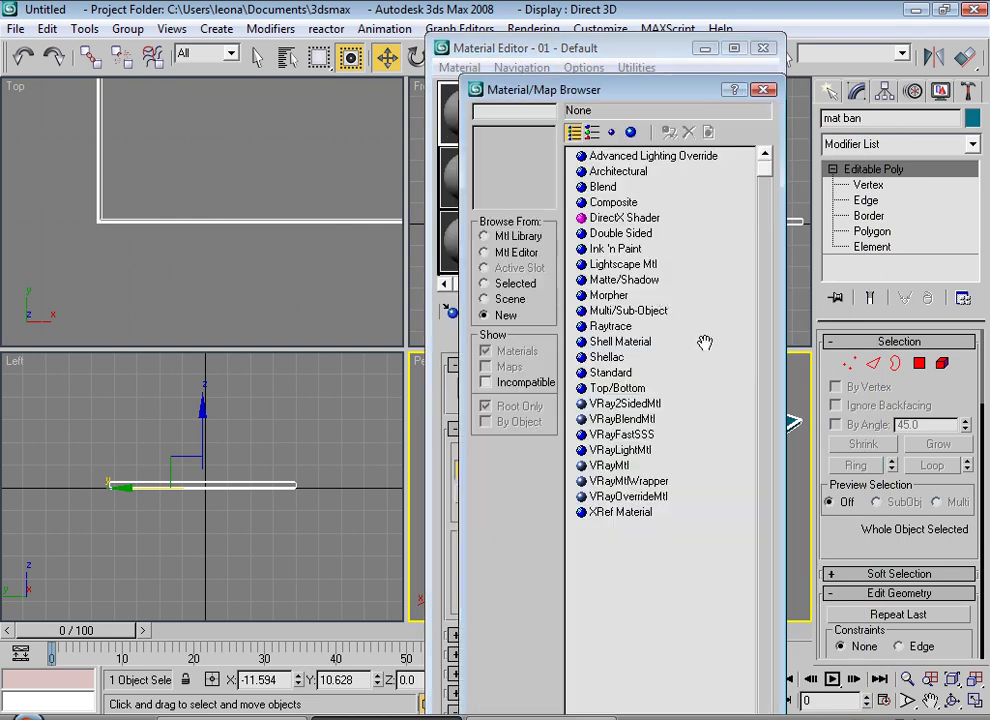
double_click(599, 311)
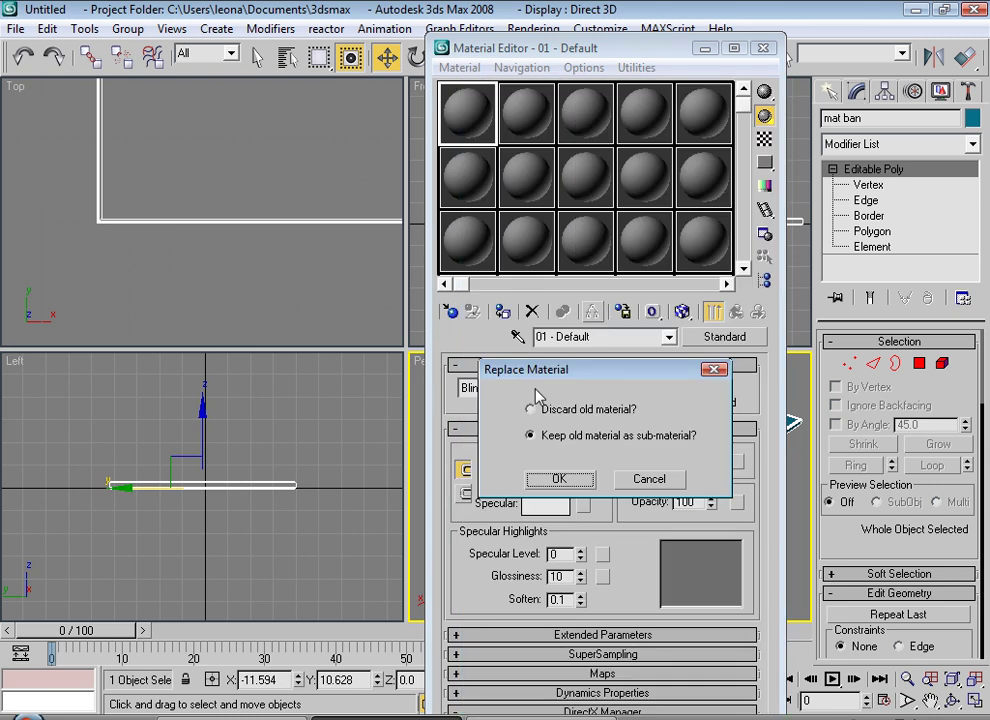
left_click(553, 476)
left_click(522, 393)
type("2")
key("Return")
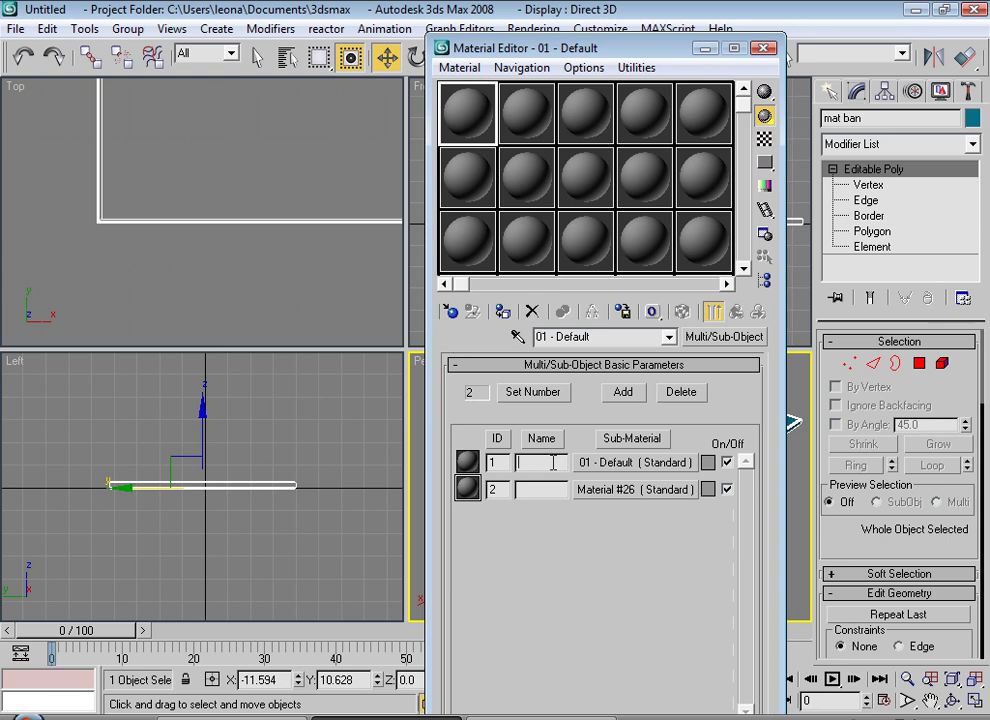
type("mat")
key("Tab")
Make sub-material mat a VRayMtl with a light beige diffuse colour
left_click(598, 464)
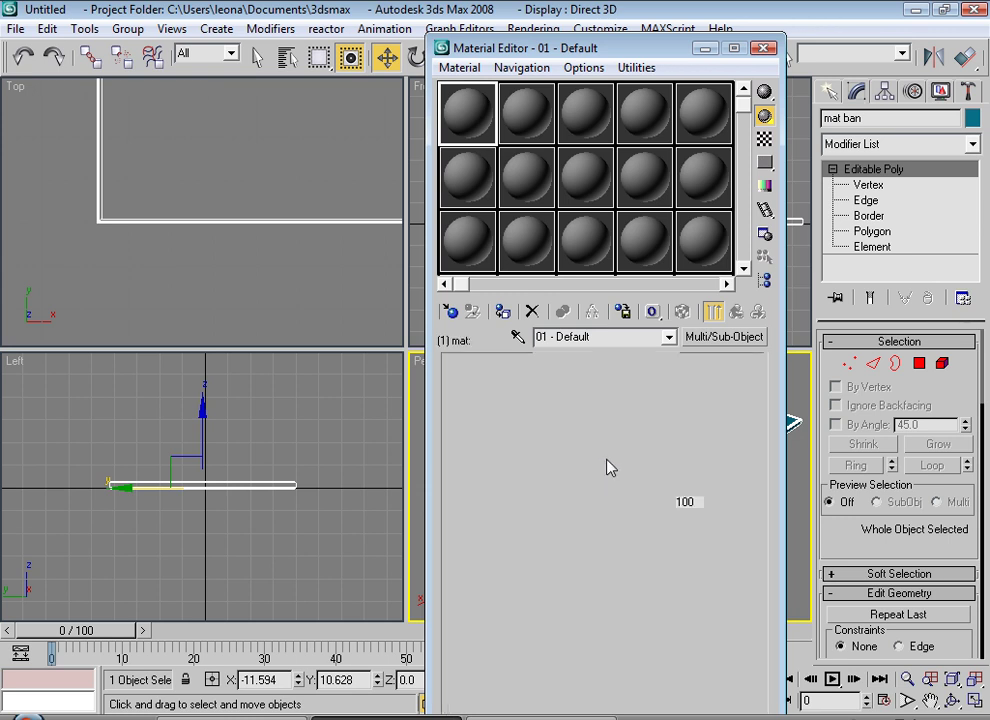
left_click(736, 338)
double_click(606, 483)
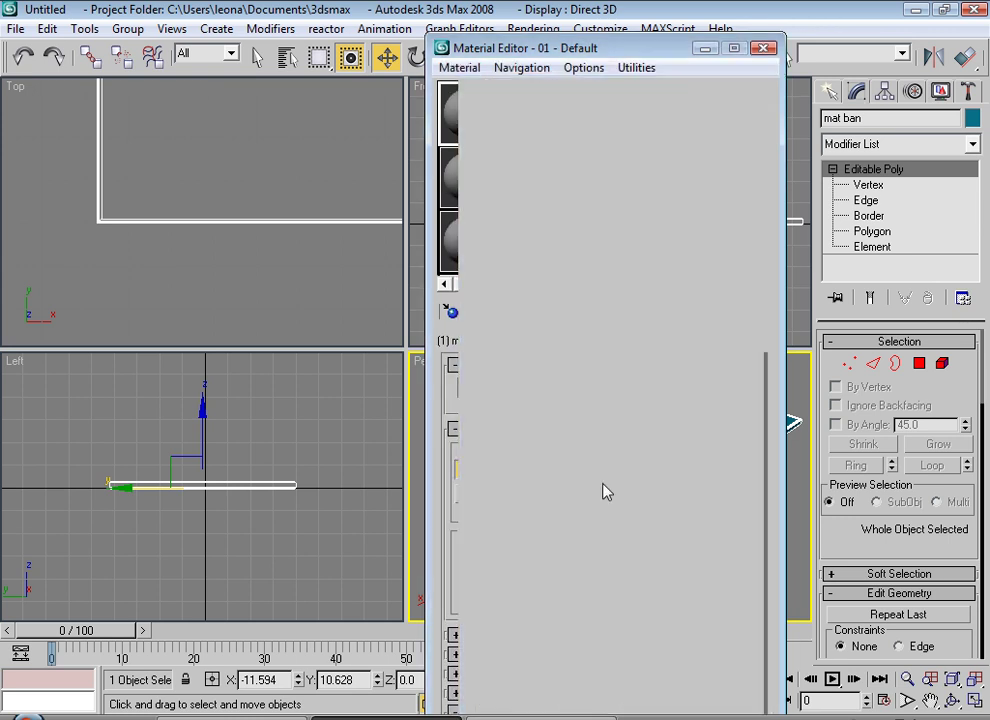
left_click(568, 466)
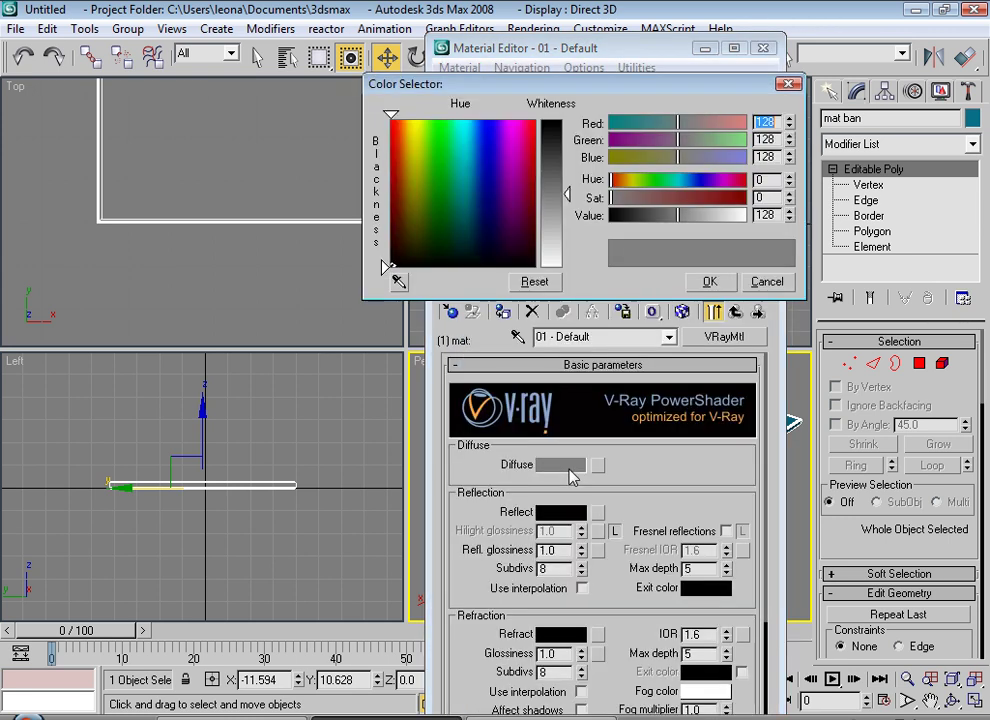
left_click_drag(449, 206, 409, 231)
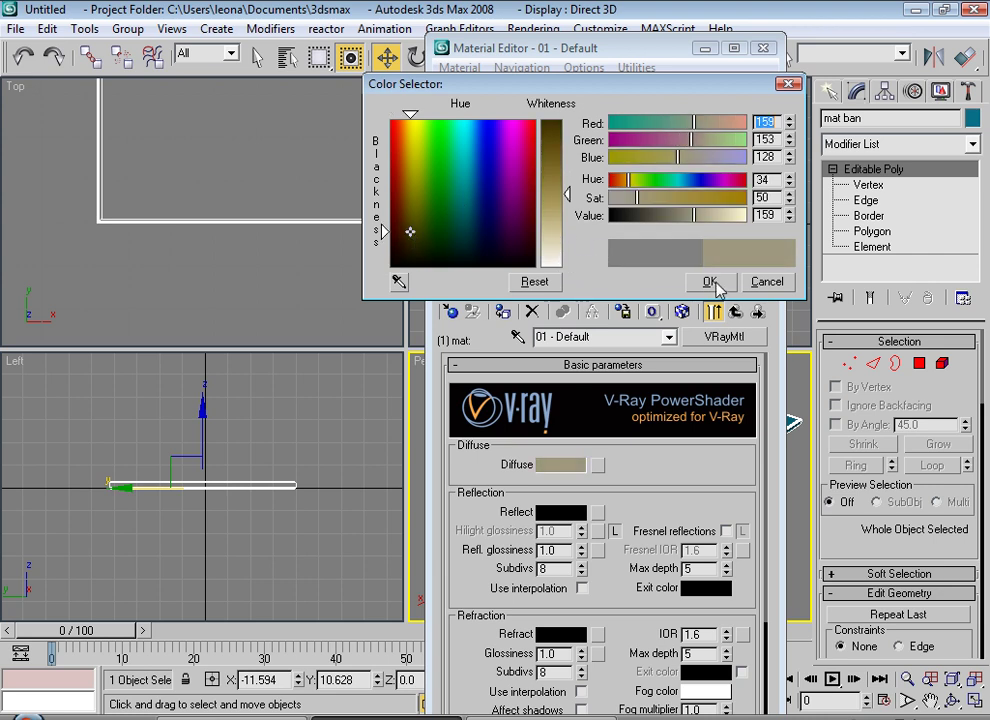
left_click(551, 226)
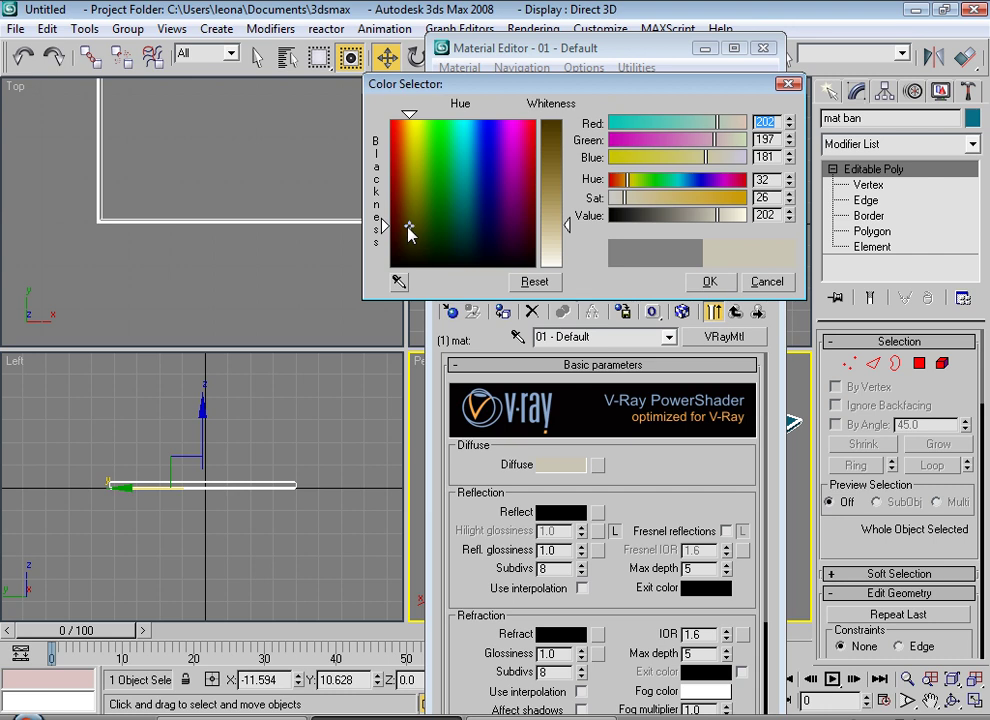
left_click(709, 281)
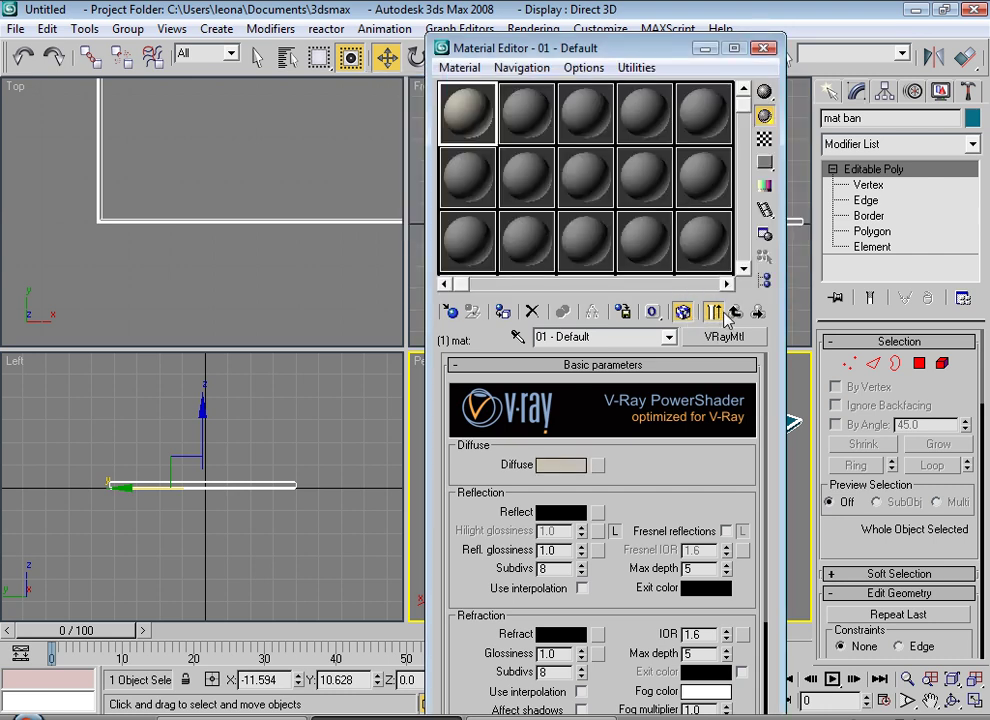
left_click(735, 311)
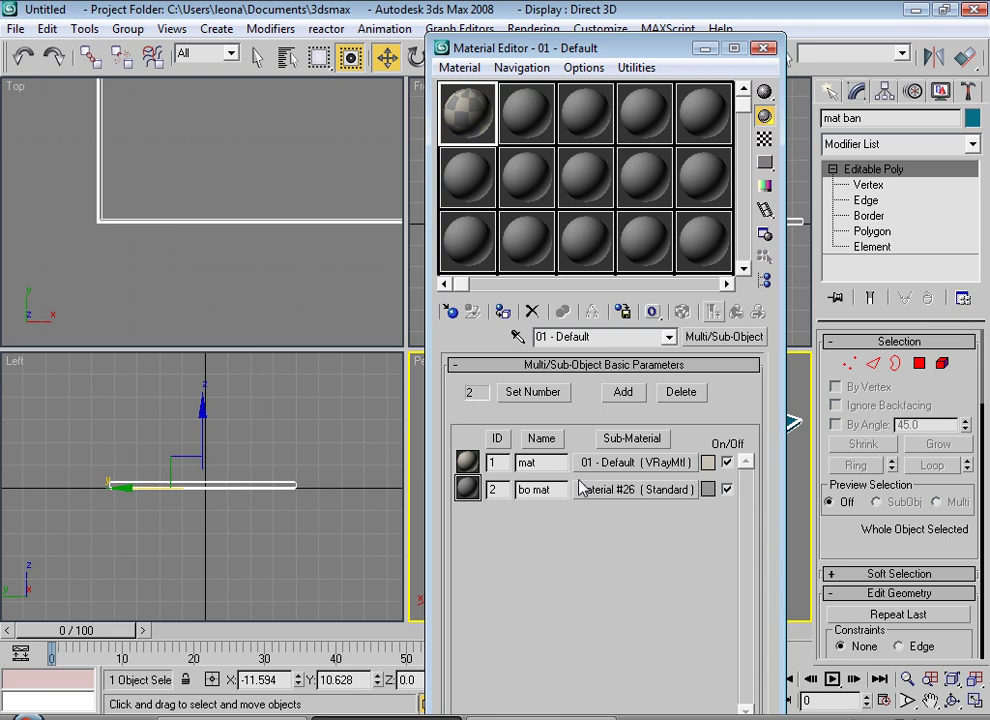
Make sub-material bo mat a VRayMtl with a dark brown diffuse (RGB 105, 99, 89)
left_click(580, 488)
left_click(715, 337)
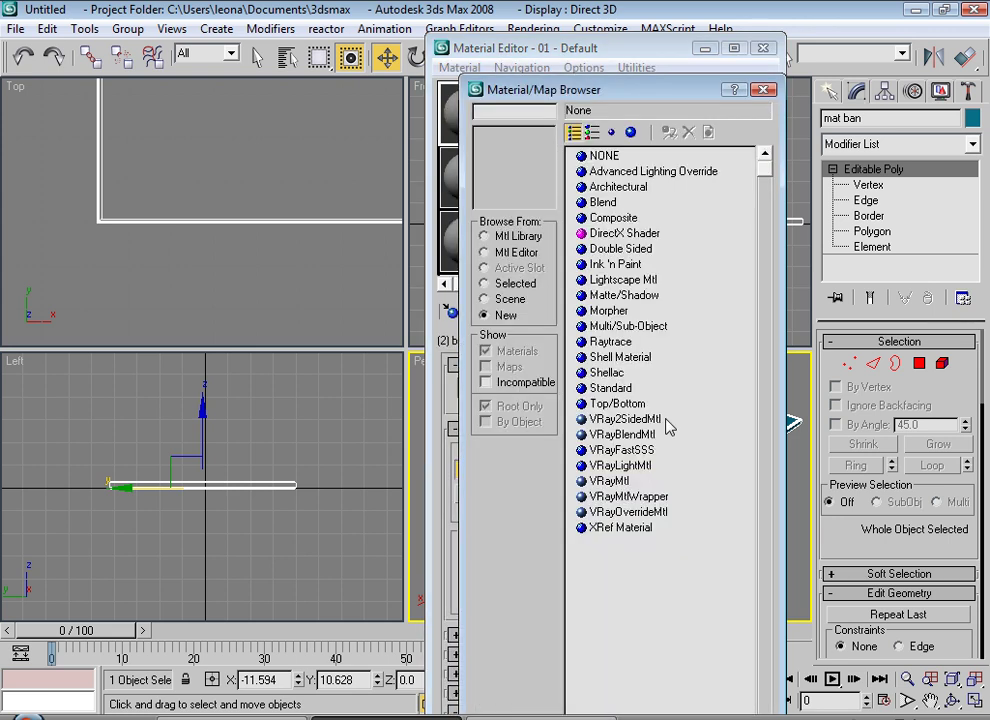
double_click(605, 481)
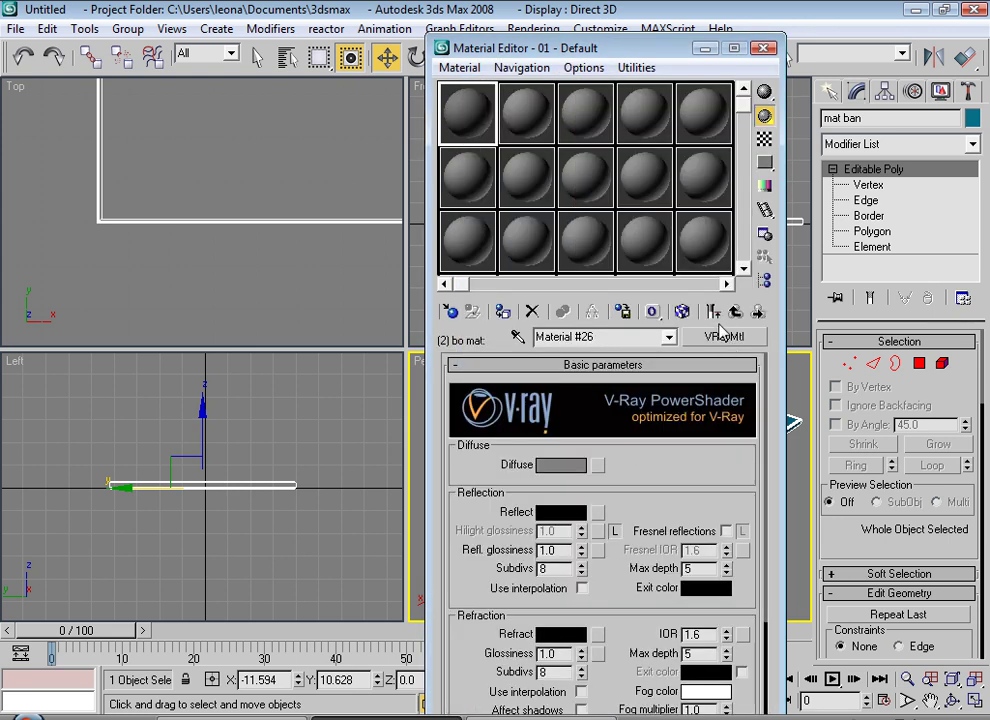
left_click(562, 465)
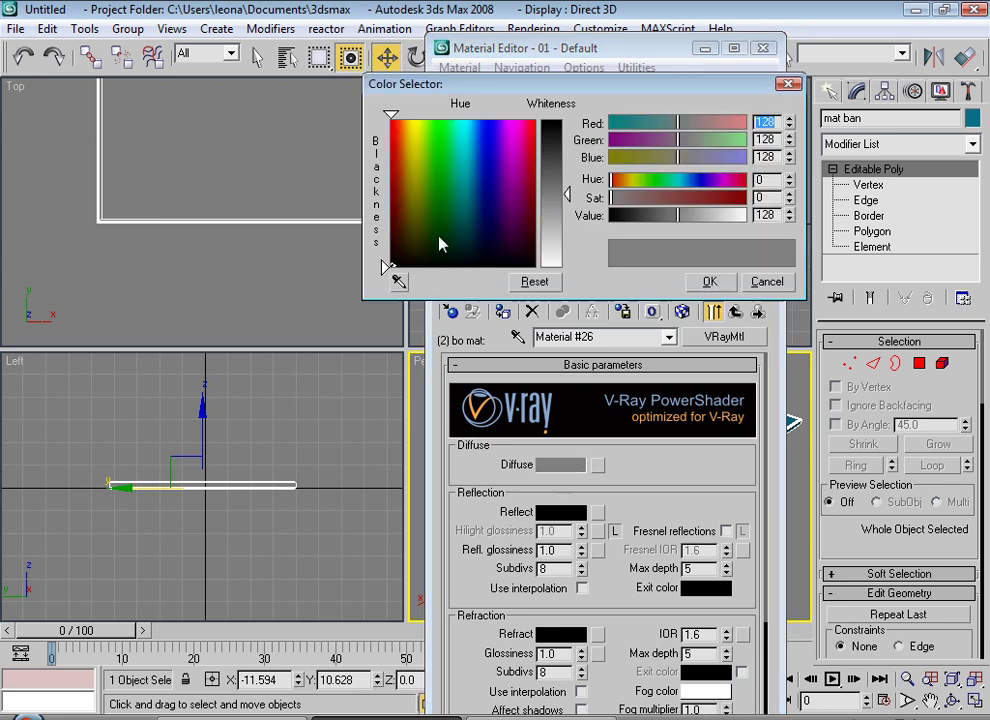
left_click_drag(409, 258, 412, 256)
left_click_drag(553, 194, 553, 172)
left_click_drag(409, 247, 407, 255)
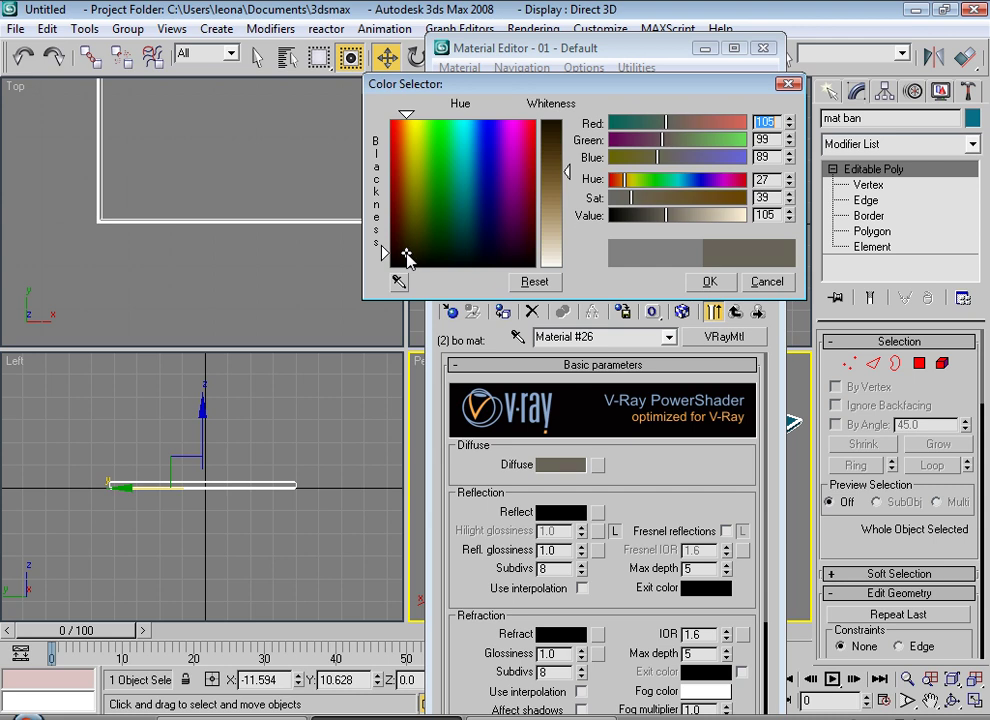
left_click_drag(548, 199, 559, 162)
left_click(709, 283)
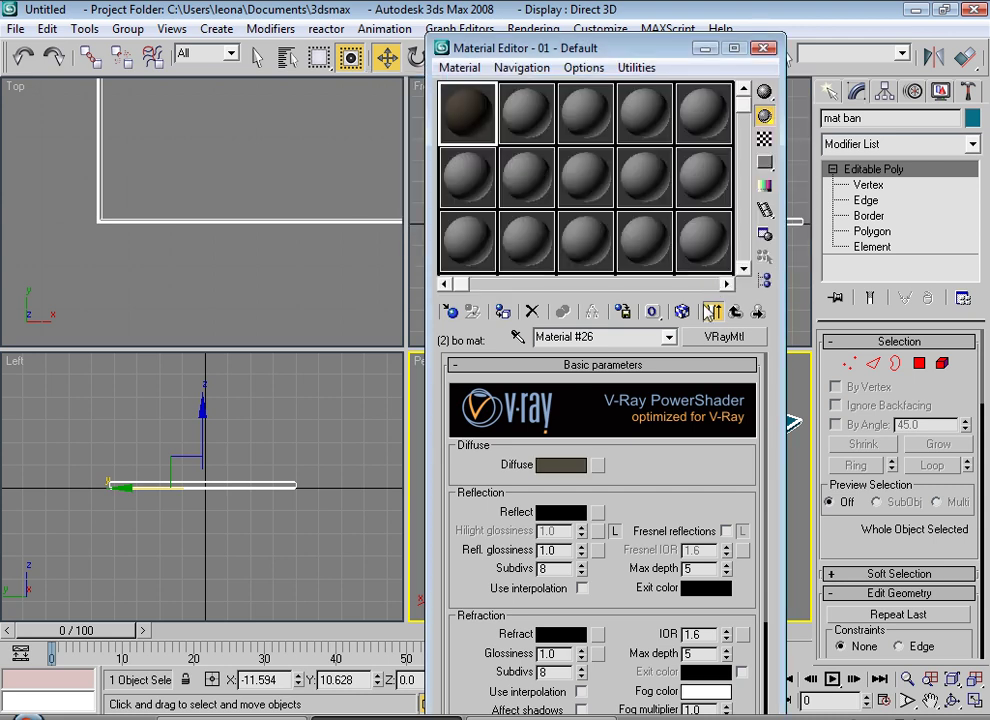
left_click(736, 313)
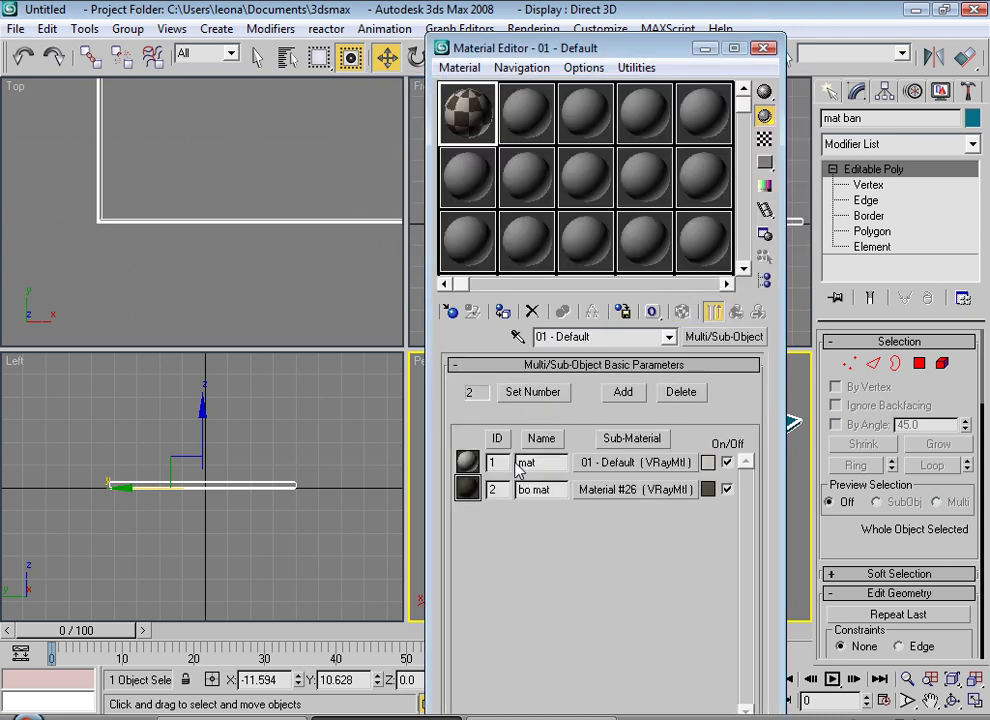
Fine-tune mat's diffuse colour, assign the material to the slab, and close the editor
left_click(581, 466)
left_click(562, 465)
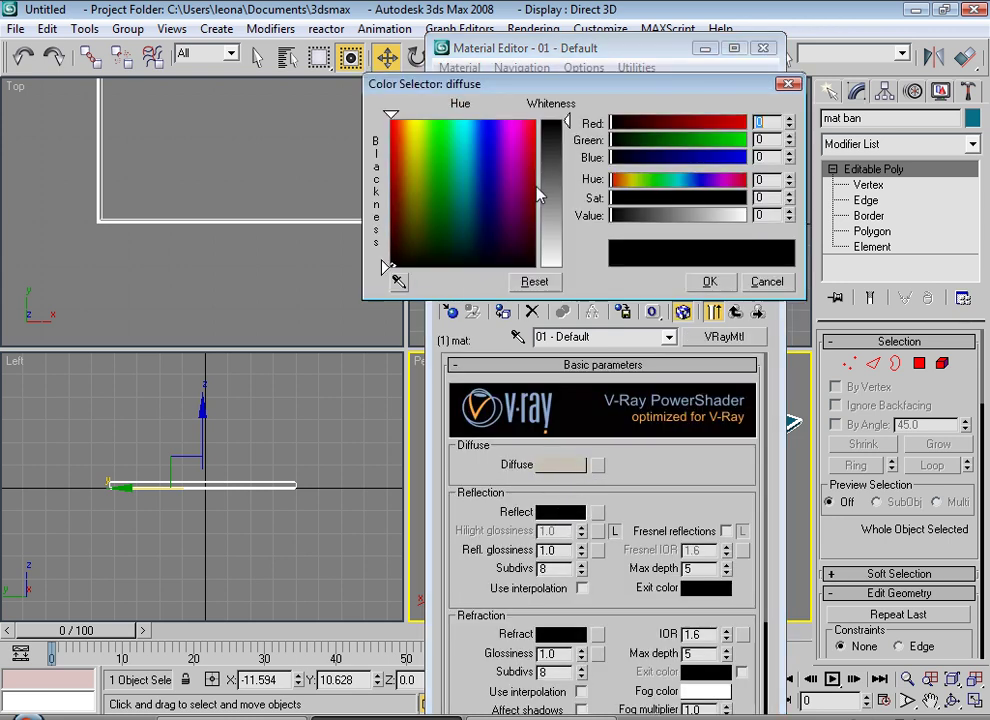
left_click(618, 214)
left_click(705, 281)
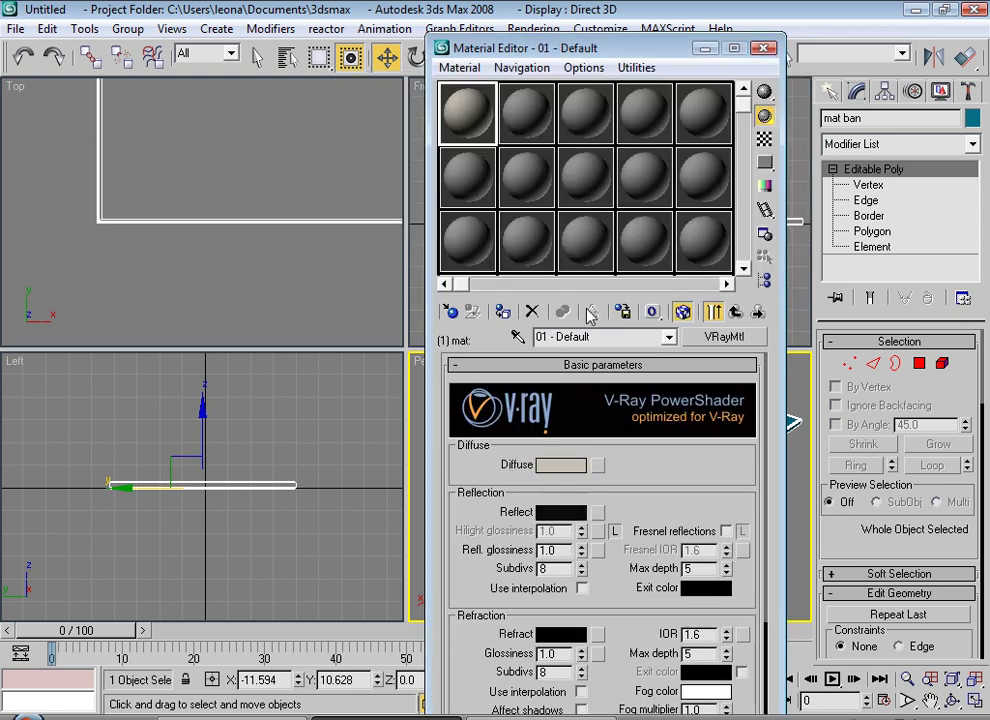
left_click(502, 311)
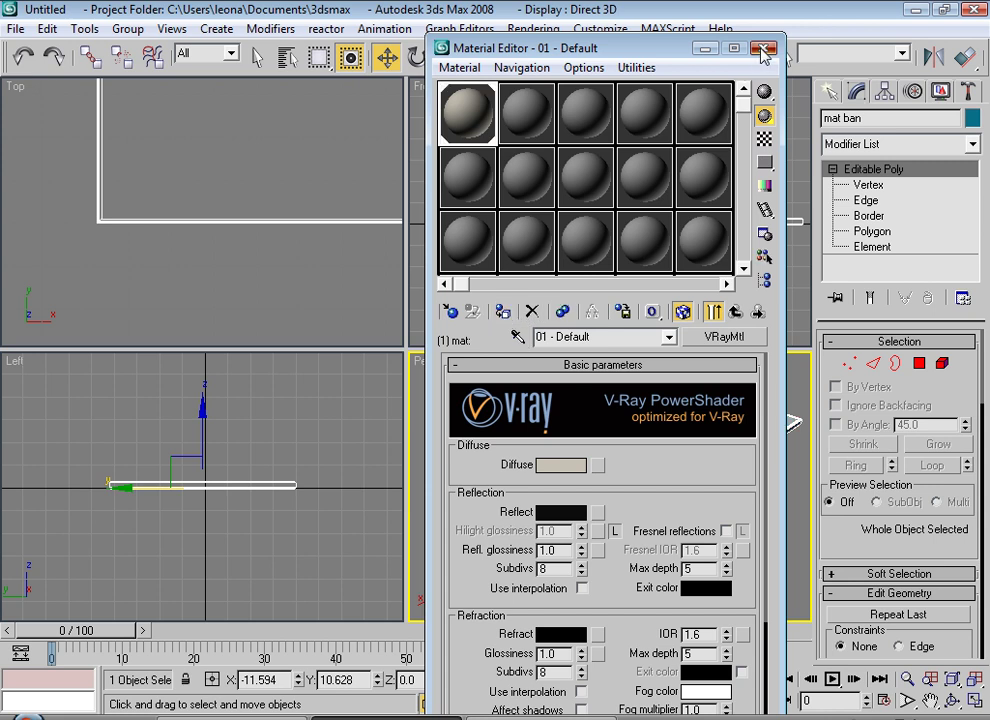
left_click(763, 47)
Deselect everything and test-render the Perspective view, then close the render windows
left_click(745, 553)
key("shift+q")
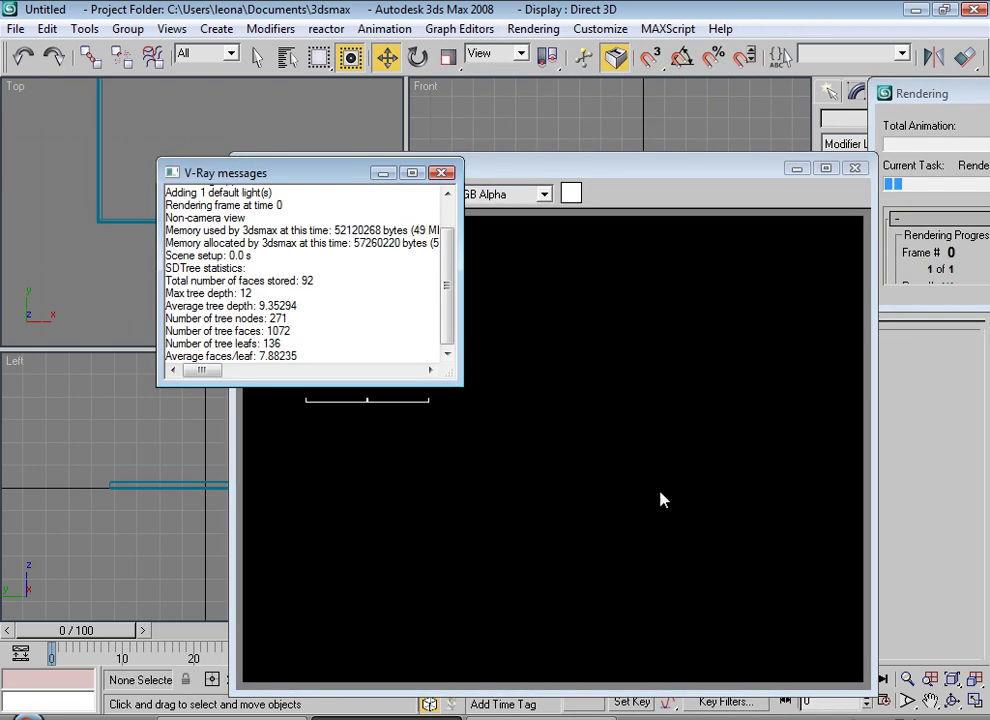
left_click(441, 175)
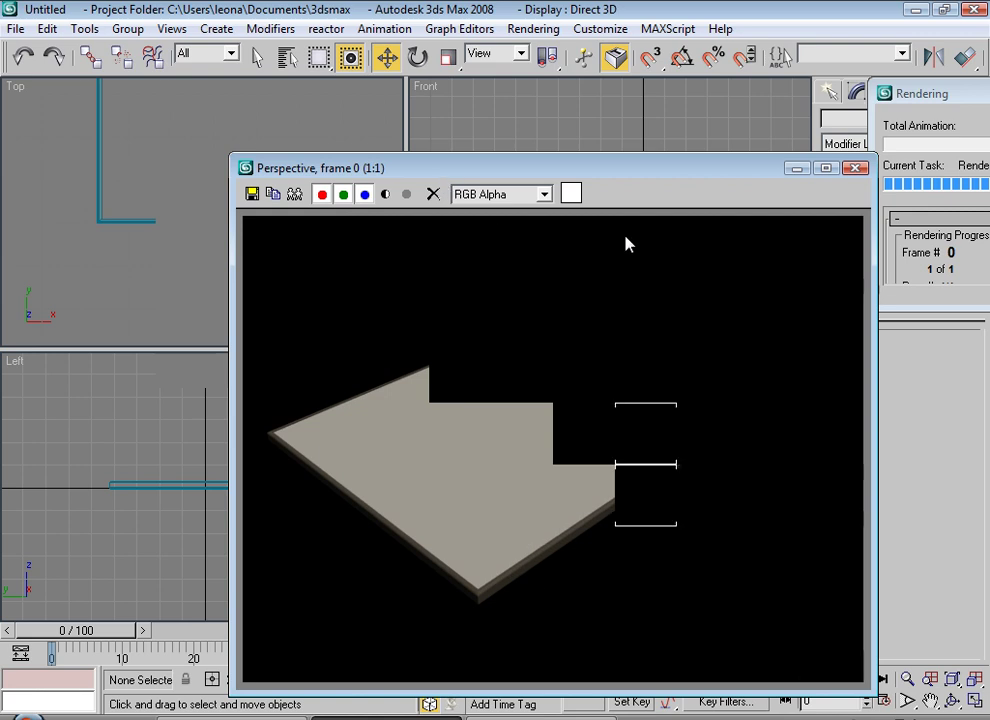
left_click(855, 168)
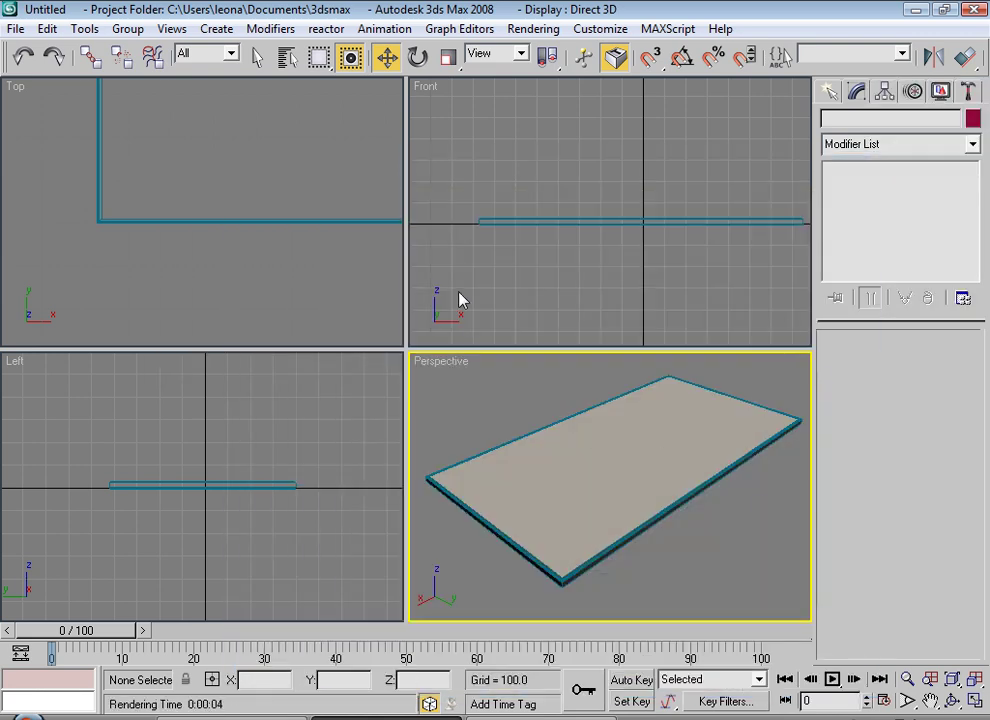
Zoom the table top to fit all viewports, show the Create panel, and reframe the Front view
left_click(322, 284)
key("ctrl+shift+z")
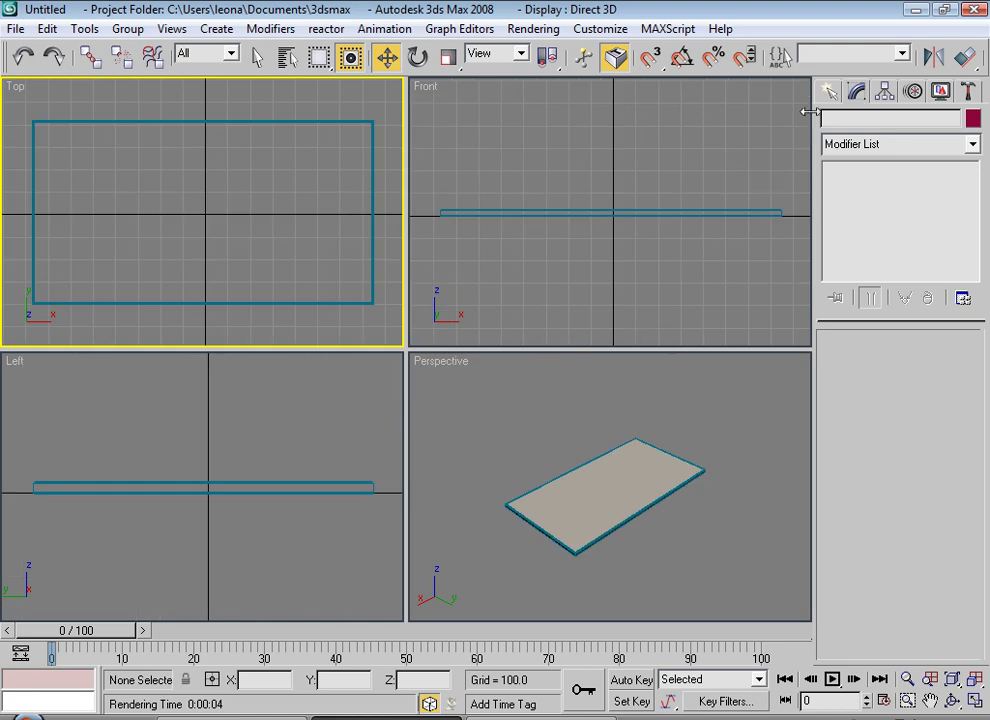
left_click(829, 93)
scroll(585, 240, "down", 5)
middle_click_drag(588, 225, 548, 170)
scroll(548, 170, "up", 4)
middle_click_drag(563, 236, 597, 262)
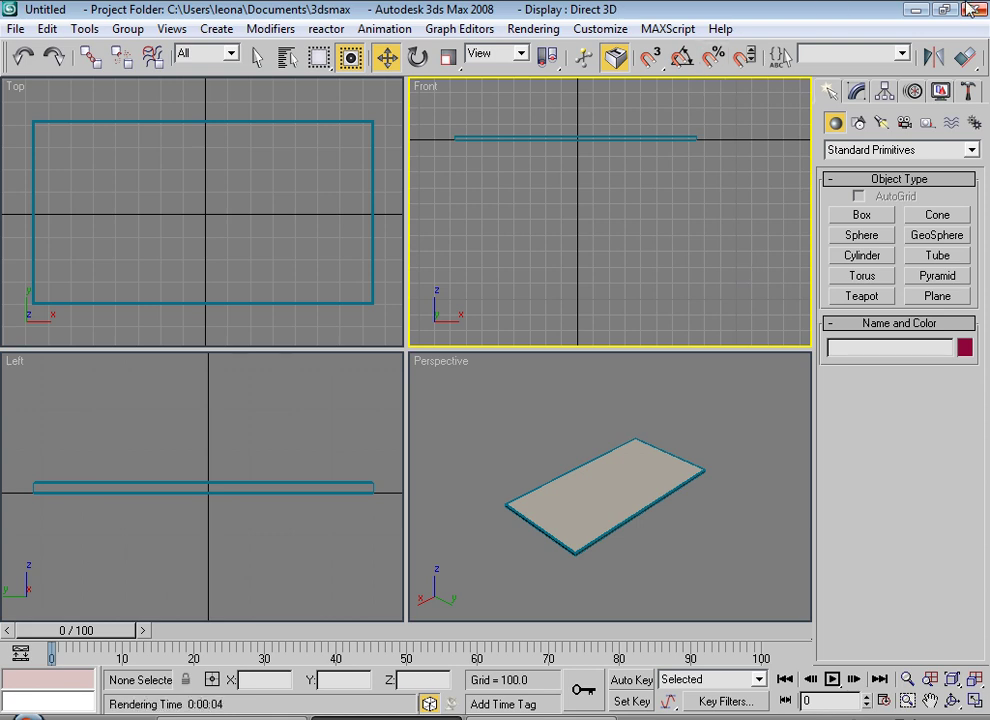
Pick the Line spline tool and maximize the Front view with its grid hidden
left_click(858, 122)
left_click(866, 229)
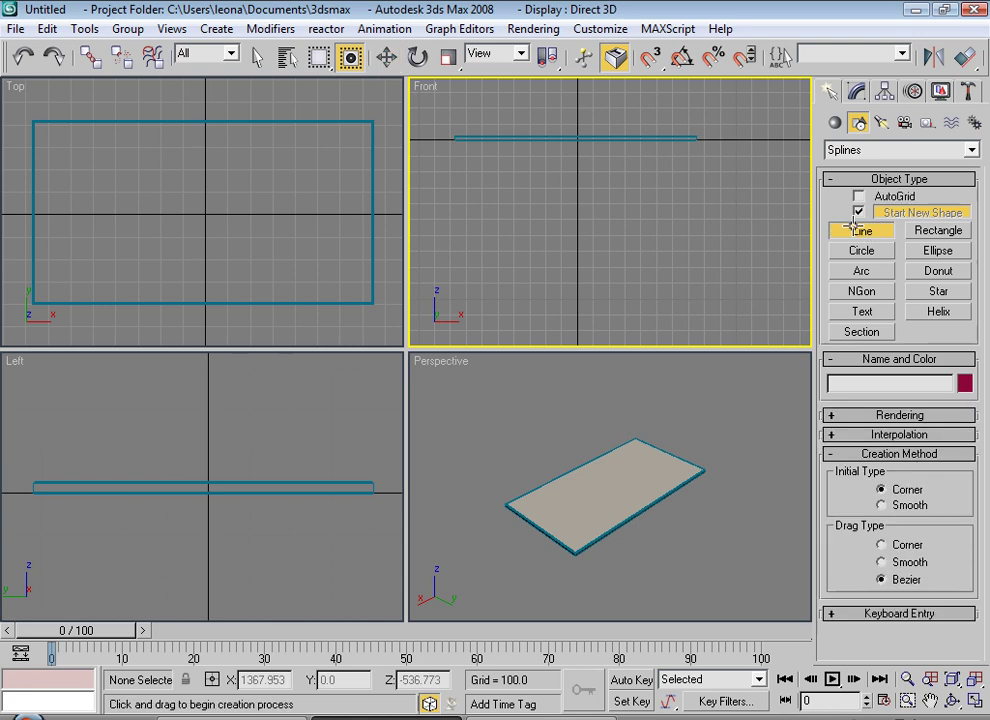
scroll(470, 240, "up", 2)
scroll(513, 214, "down", 2)
key("alt+w")
key("g")
middle_click_drag(272, 258, 321, 246)
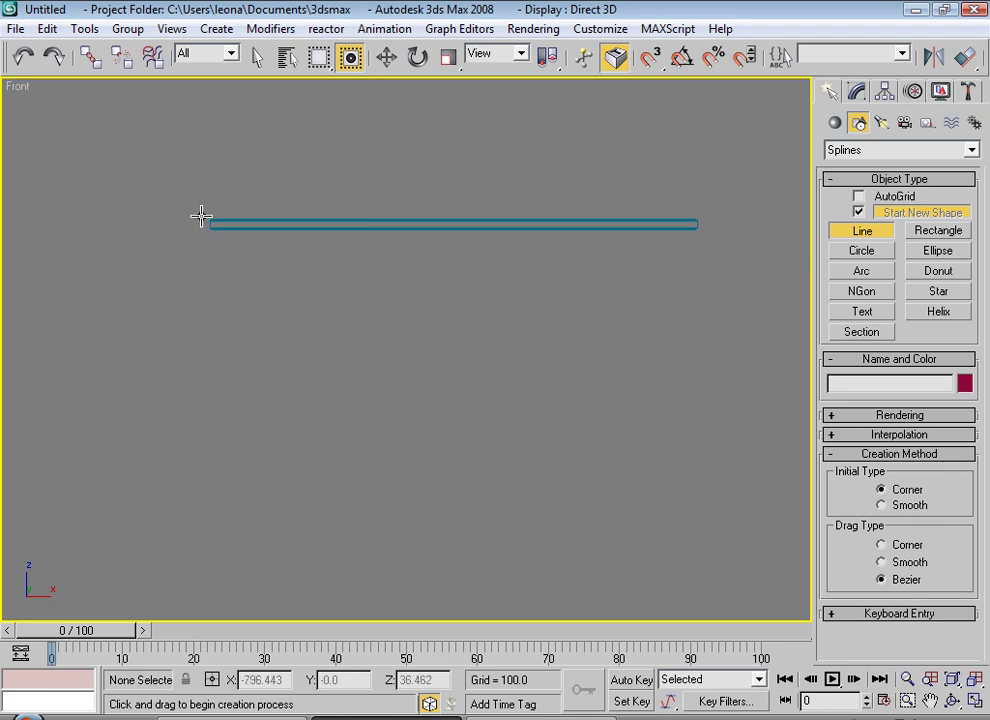
Draw the closed leg outline below the table top with a curved inward bite on the right
left_click(204, 217)
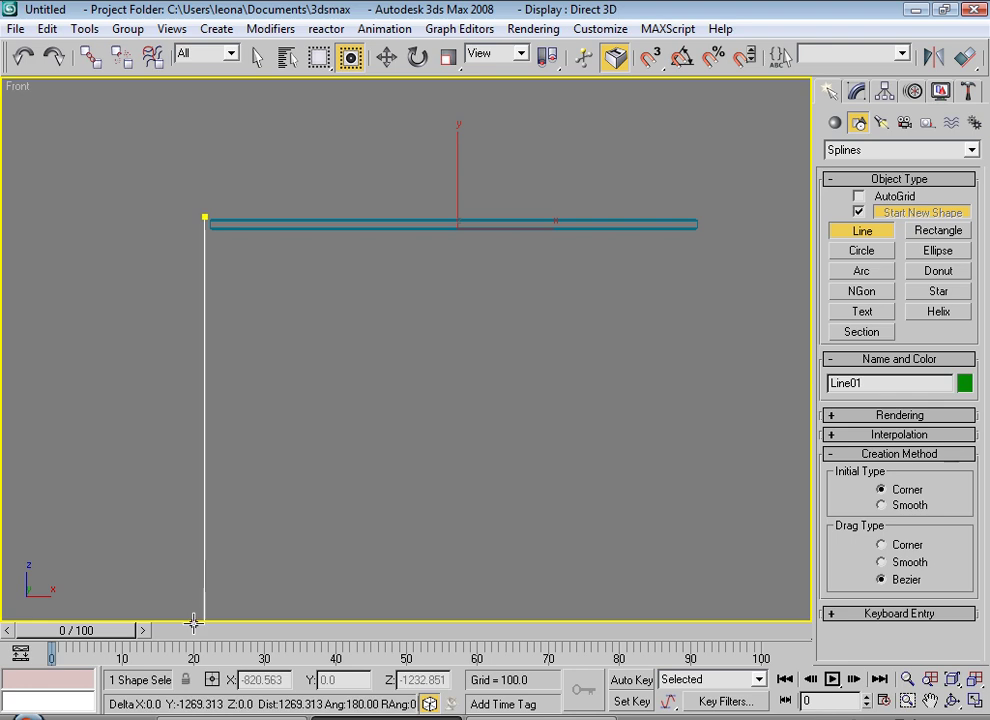
scroll(210, 495, "down", 2)
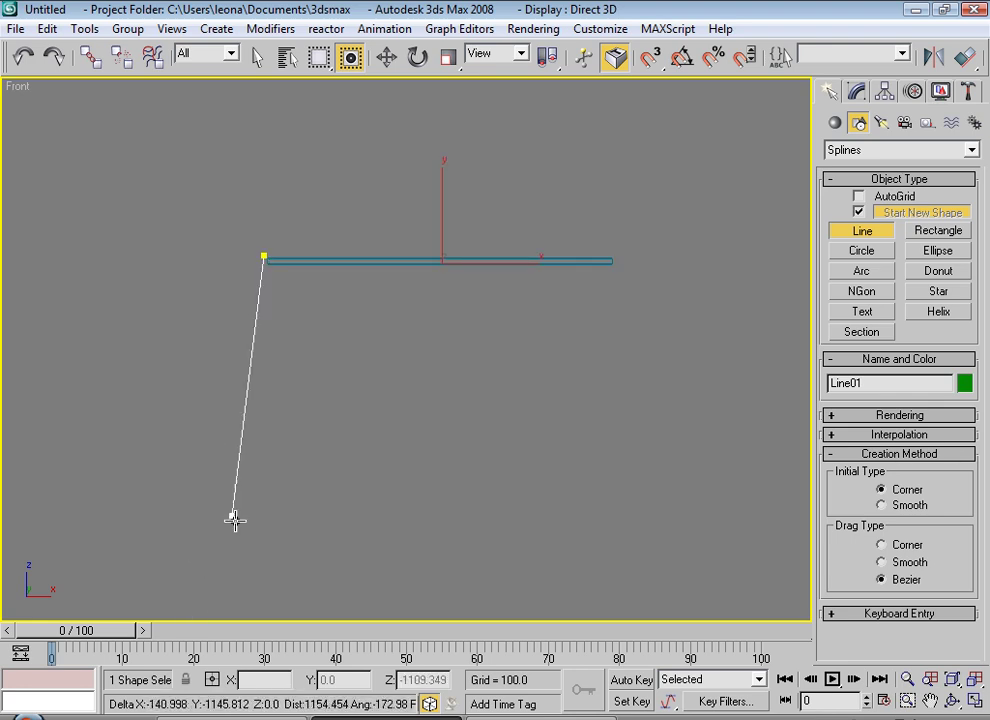
left_click(270, 613)
scroll(240, 410, "down", 2)
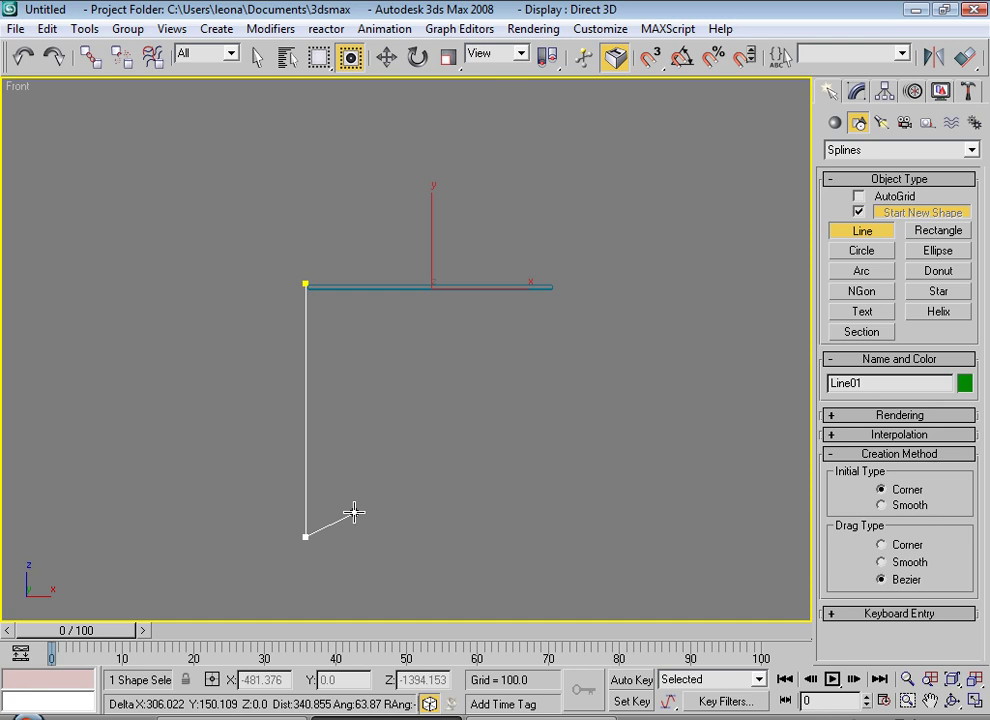
left_click(553, 531)
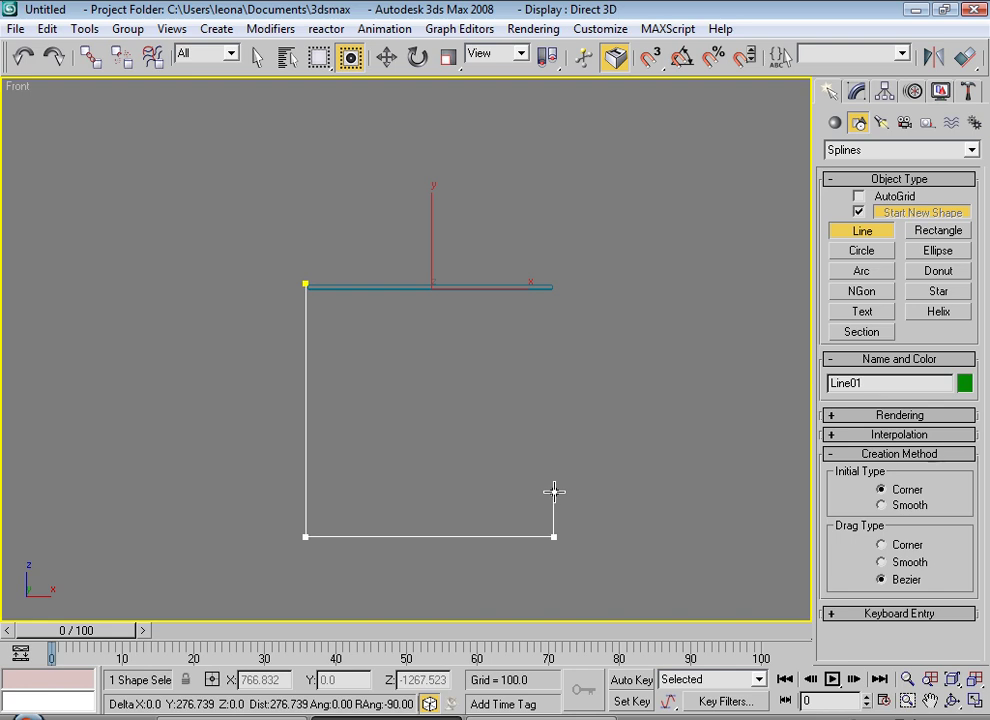
left_click(554, 491)
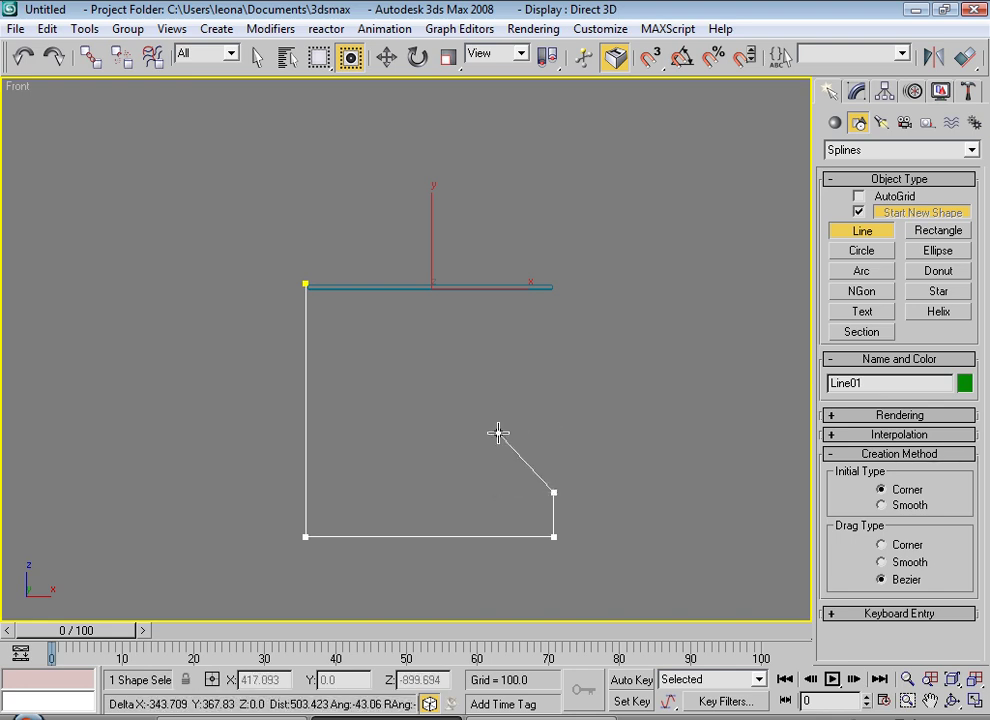
left_click_drag(518, 426, 543, 347)
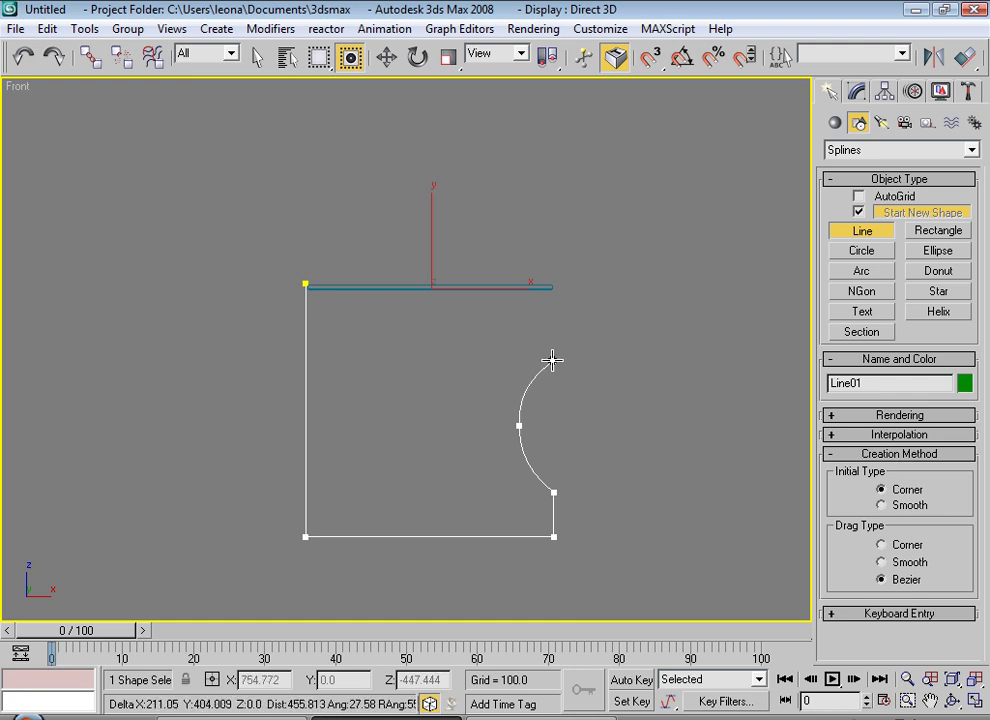
left_click(553, 360)
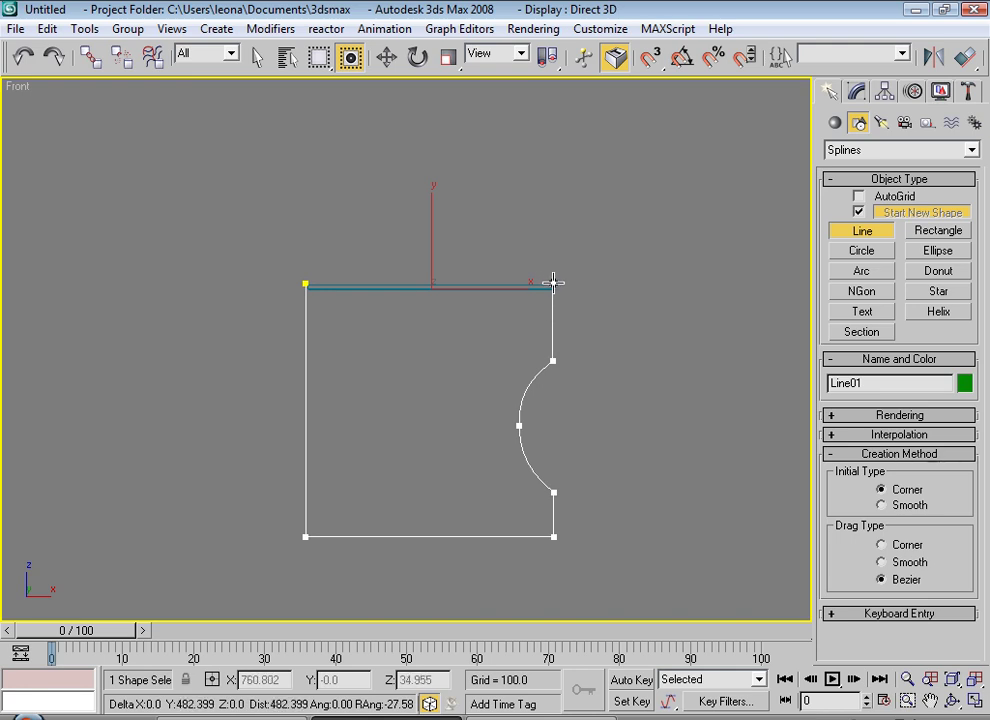
left_click(553, 283)
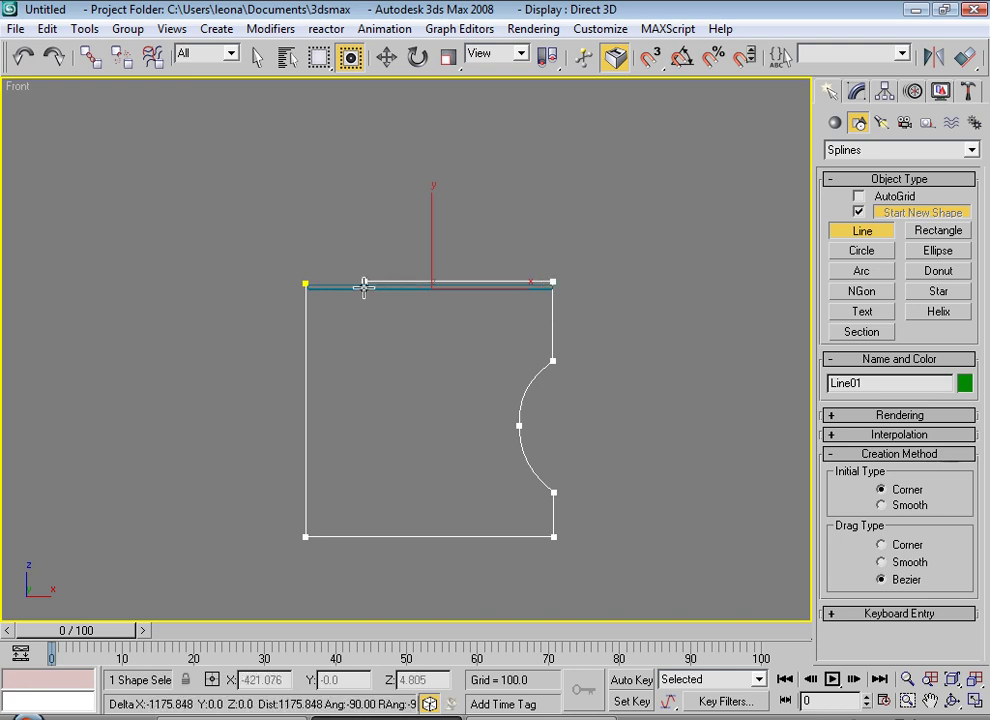
left_click(305, 283)
left_click(478, 427)
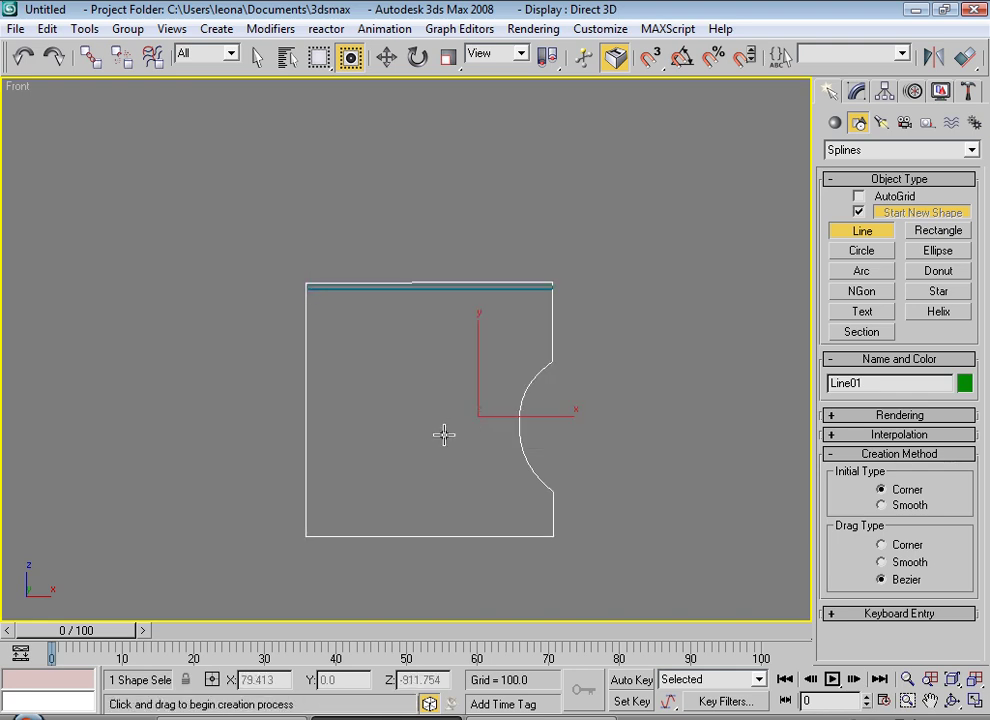
Raise the outline's top-left corner vertex slightly
left_click(305, 283)
scroll(334, 320, "up", 3)
scroll(261, 368, "up", 2)
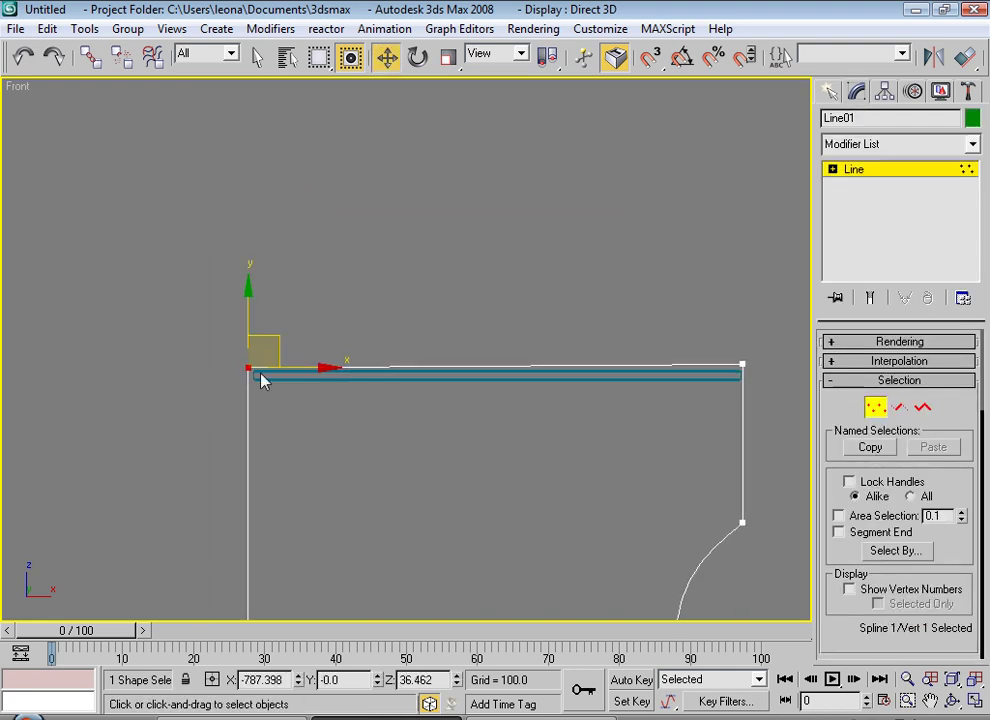
left_click_drag(246, 313, 248, 311)
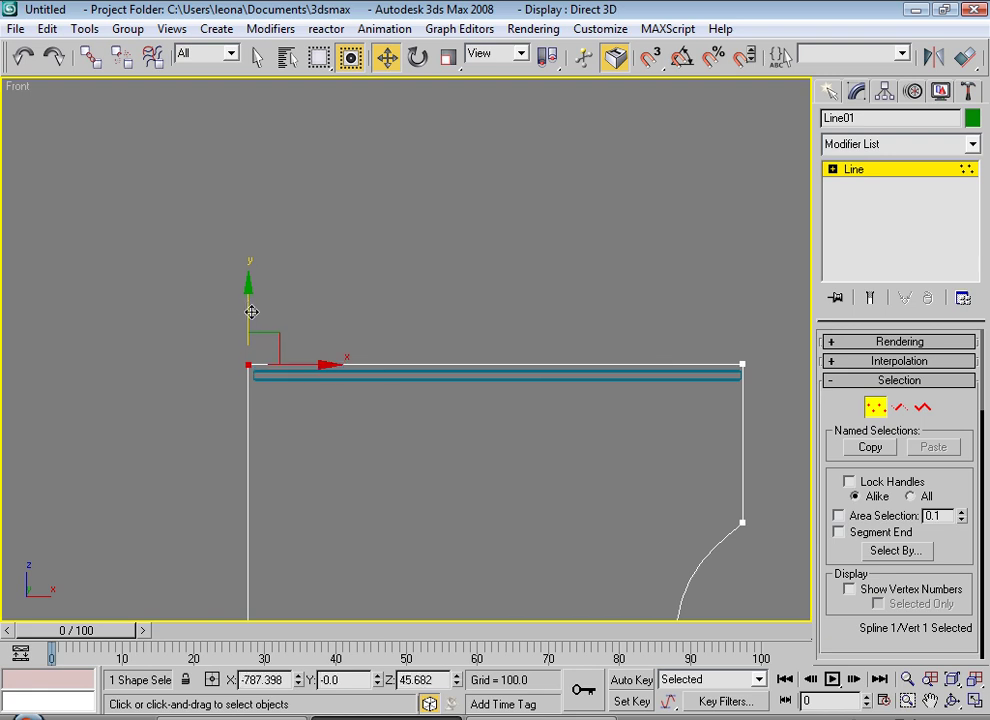
left_click(464, 519)
scroll(464, 519, "down", 2)
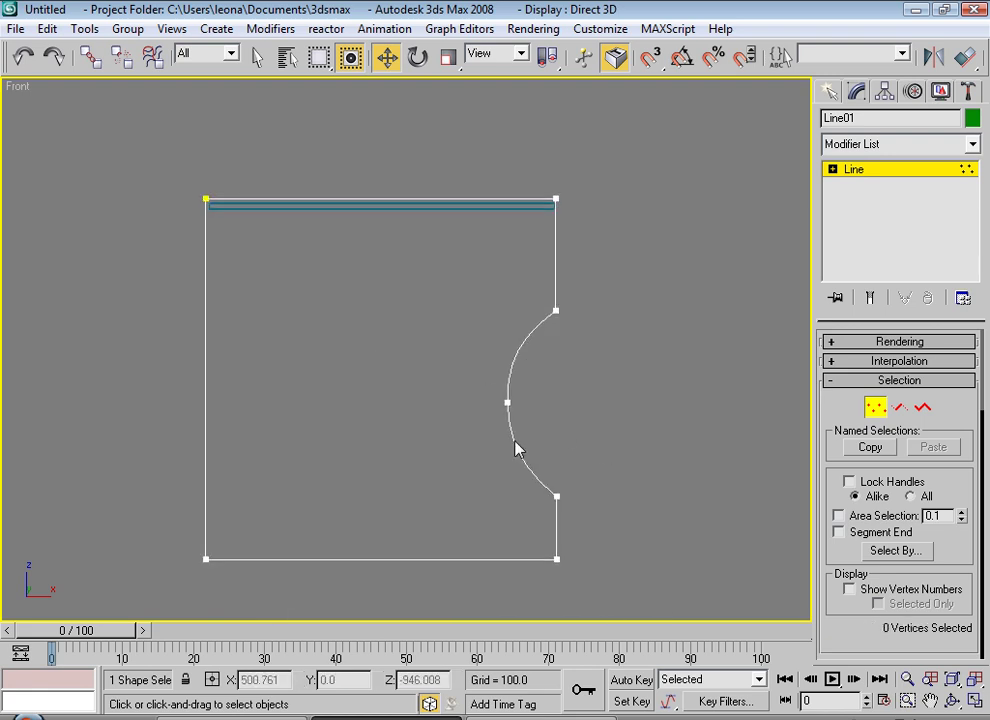
Deepen the curve's middle vertex, raise the vertex above it, and lower the one below
left_click(508, 402)
left_click_drag(562, 401, 551, 402)
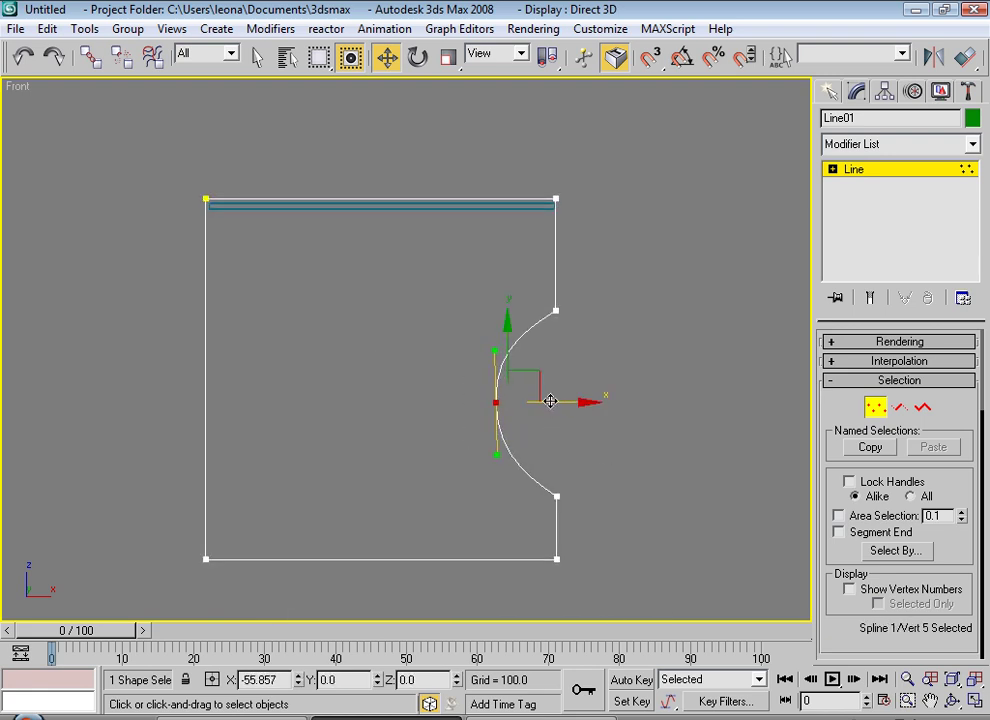
left_click(556, 311)
left_click_drag(553, 254, 554, 201)
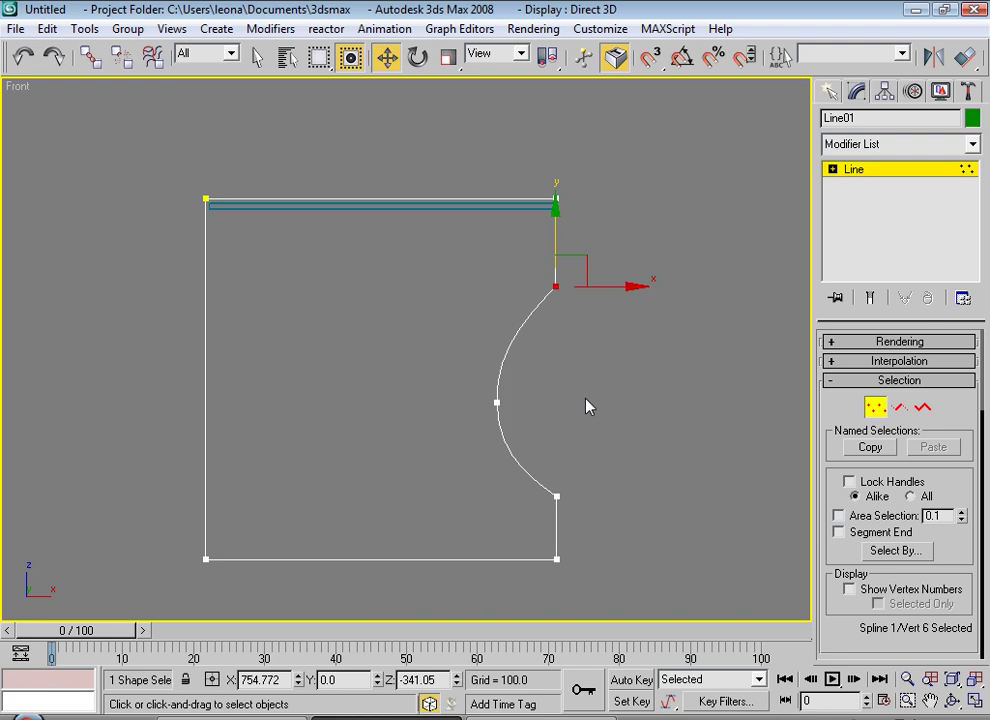
left_click_drag(531, 520, 607, 474)
mouse_move(557, 437)
left_mouse_down()
mouse_move(557, 447)
mouse_move(549, 430)
left_mouse_up()
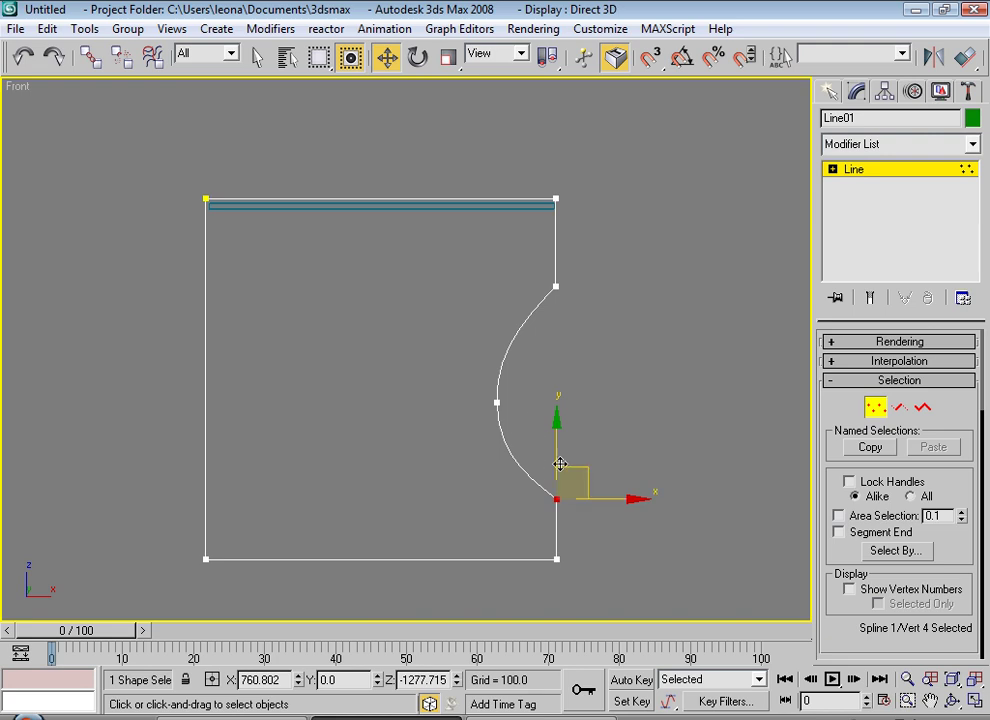
left_click_drag(557, 451, 558, 472)
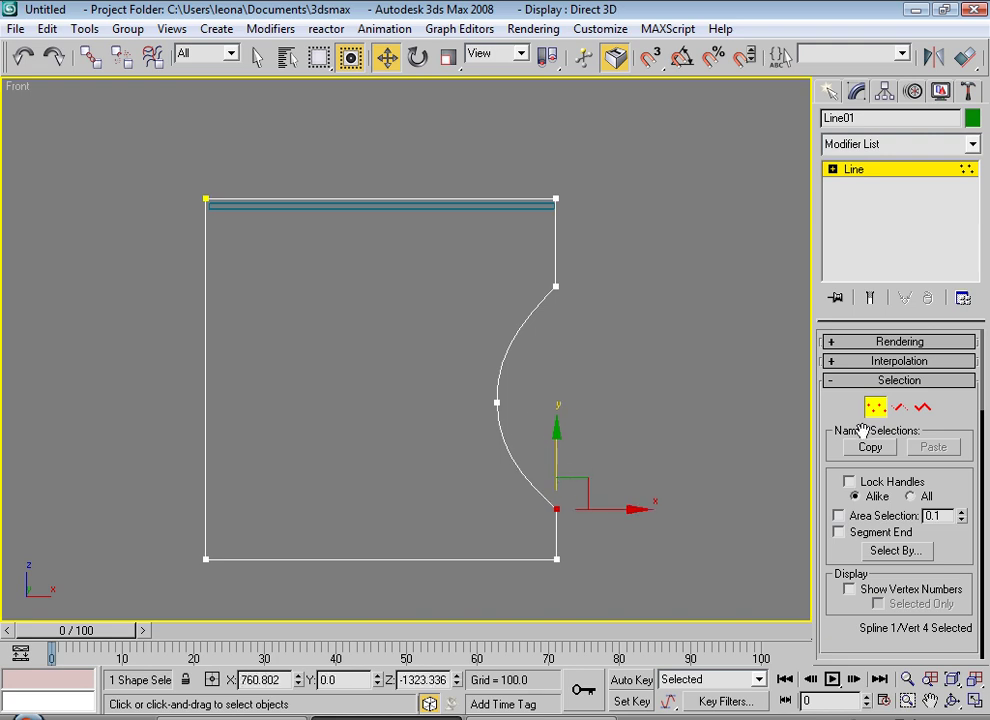
scroll(833, 368, "down", 1)
Fillet the corner below the curve into a rounded transition
scroll(860, 330, "down", 5)
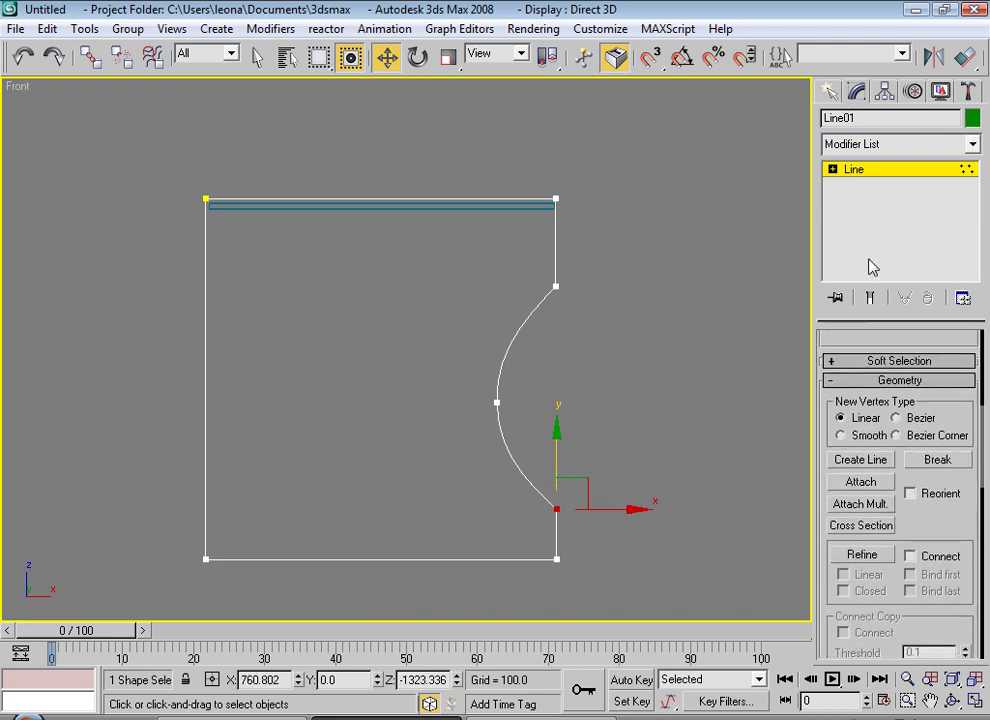
scroll(904, 233, "down", 5)
scroll(835, 588, "down", 1)
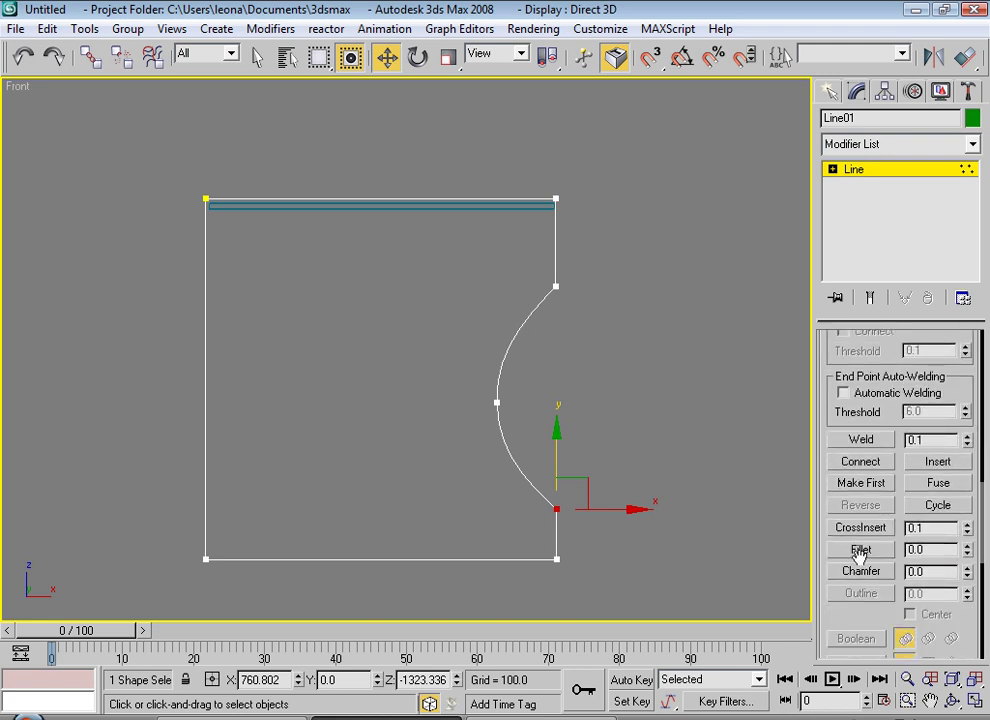
left_click(863, 571)
left_click(861, 552)
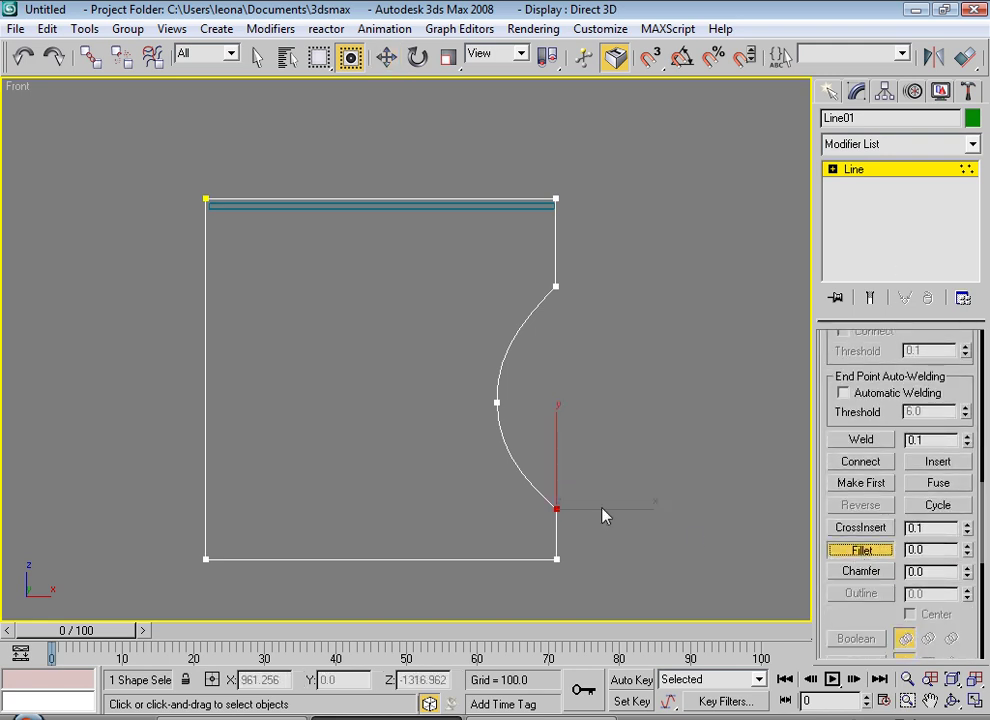
left_click_drag(558, 506, 560, 488)
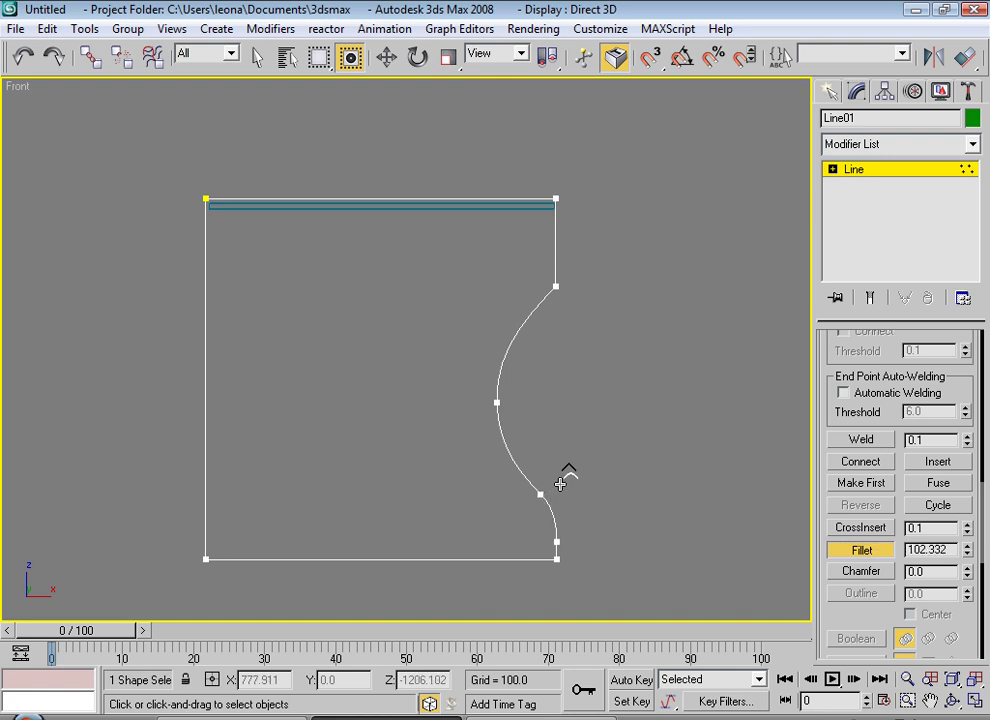
left_click_drag(560, 488, 570, 471)
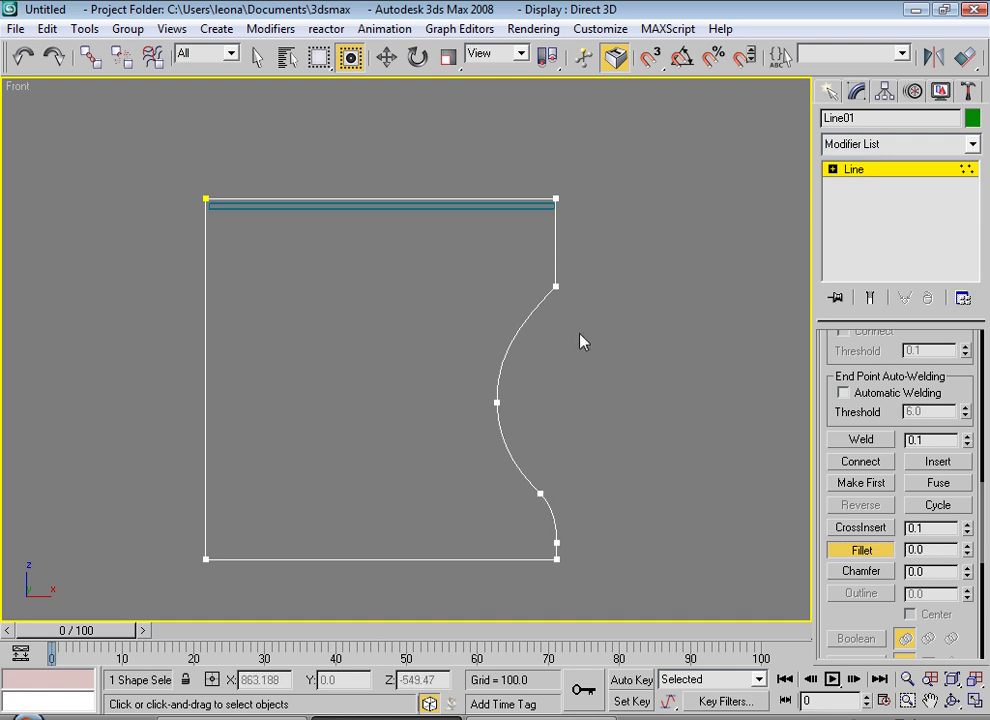
Fillet the corner above the curve and return Line01 to object level
left_click(556, 287)
left_click_drag(556, 287, 559, 258)
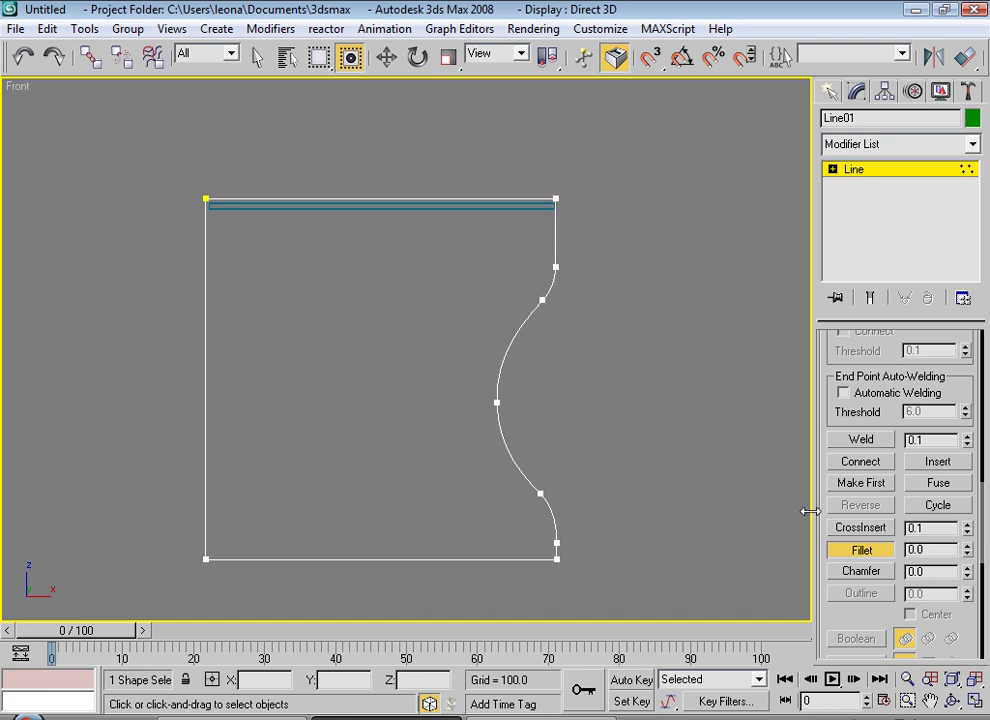
left_click(862, 550)
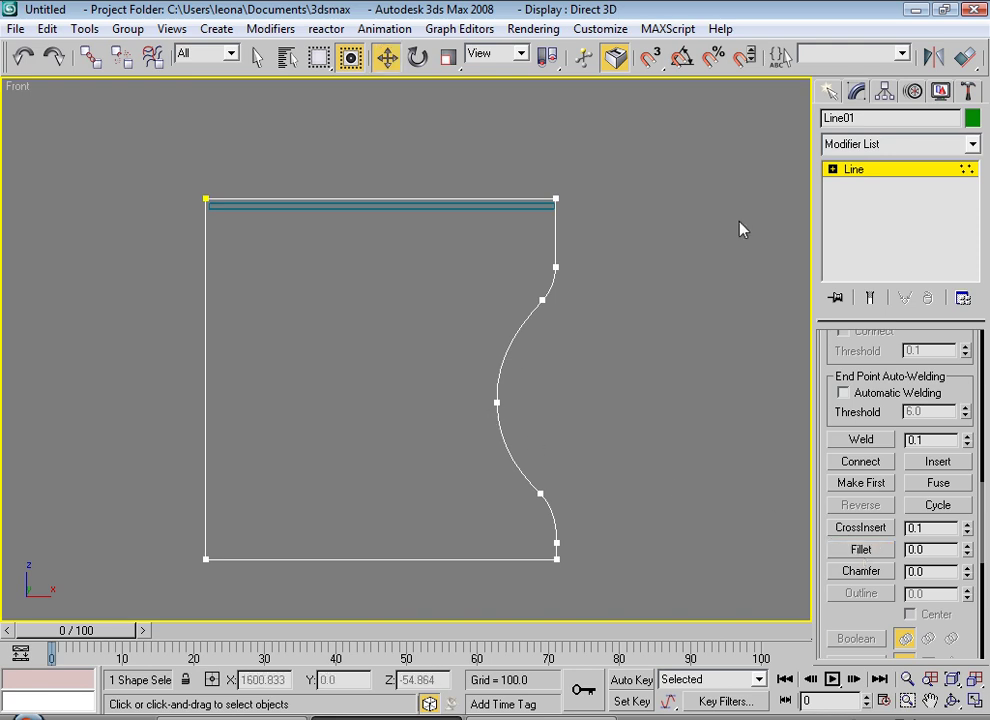
left_click(862, 170)
scroll(585, 320, "up", 2)
scroll(559, 302, "down", 2)
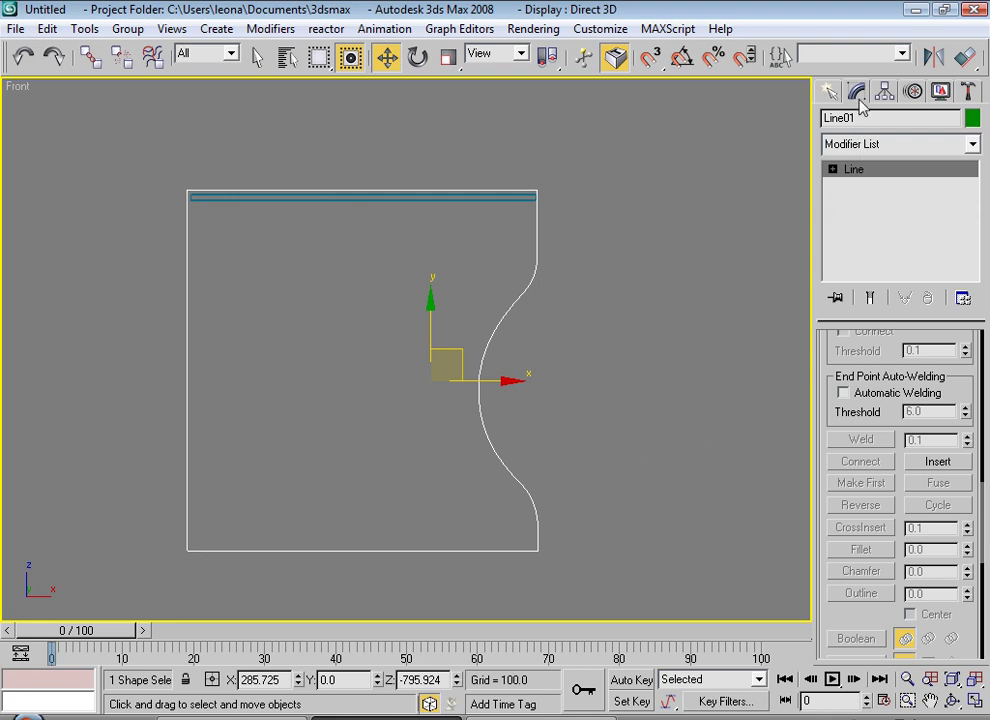
Add an Extrude modifier of amount 20 to Line01, then deselect it
left_click(865, 146)
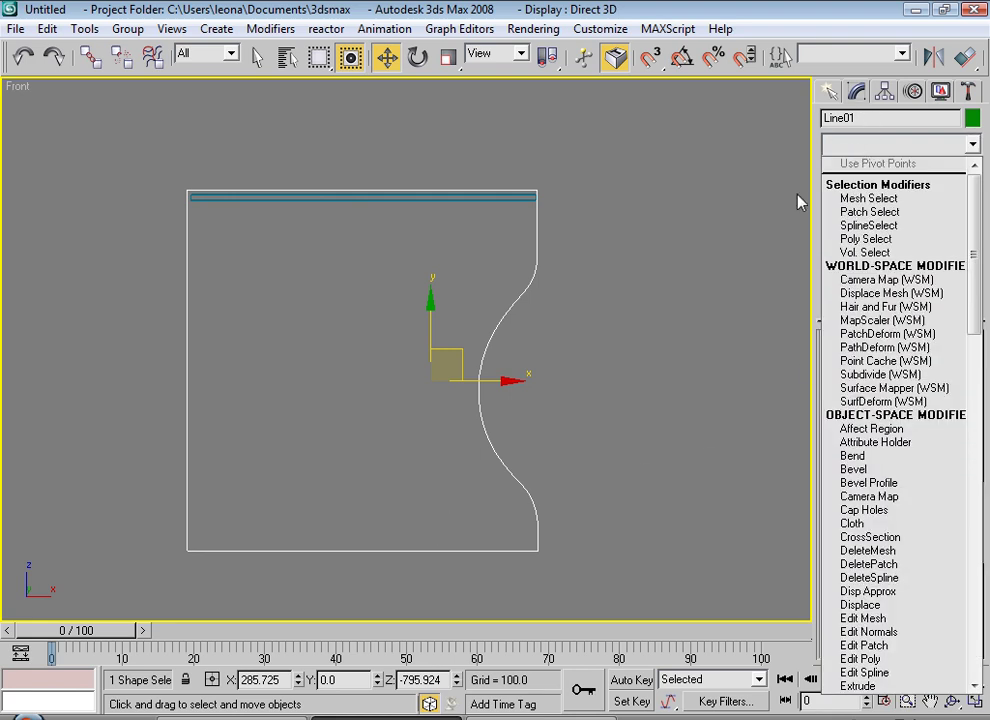
left_click(781, 228)
scroll(672, 462, "up", 1)
scroll(672, 462, "down", 4)
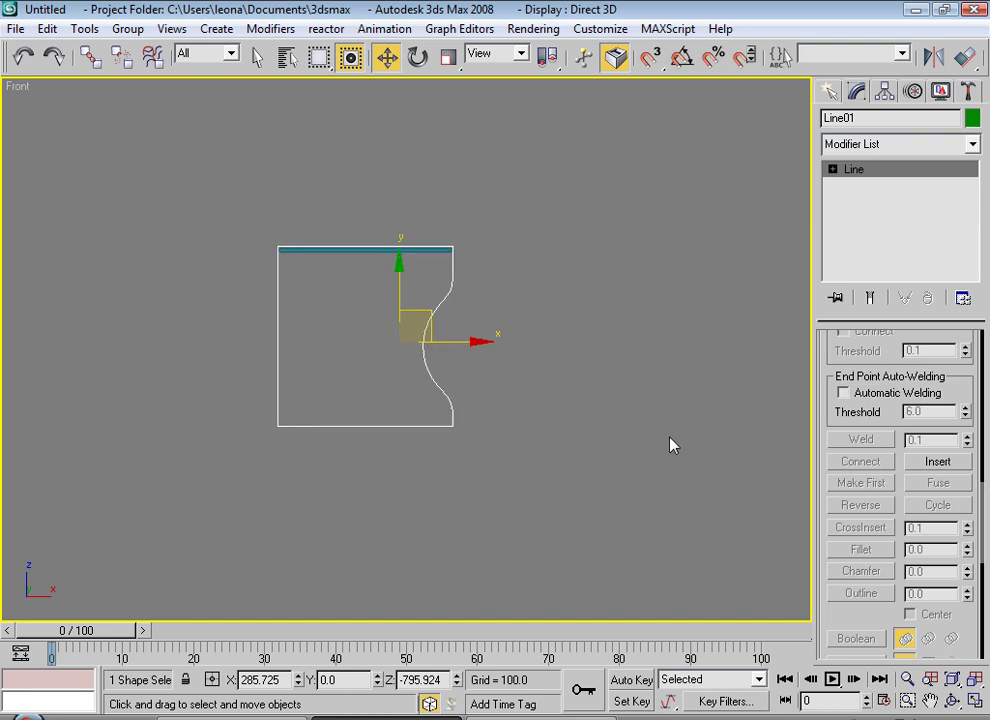
scroll(703, 416, "up", 2)
left_click(847, 146)
scroll(855, 240, "up", 2)
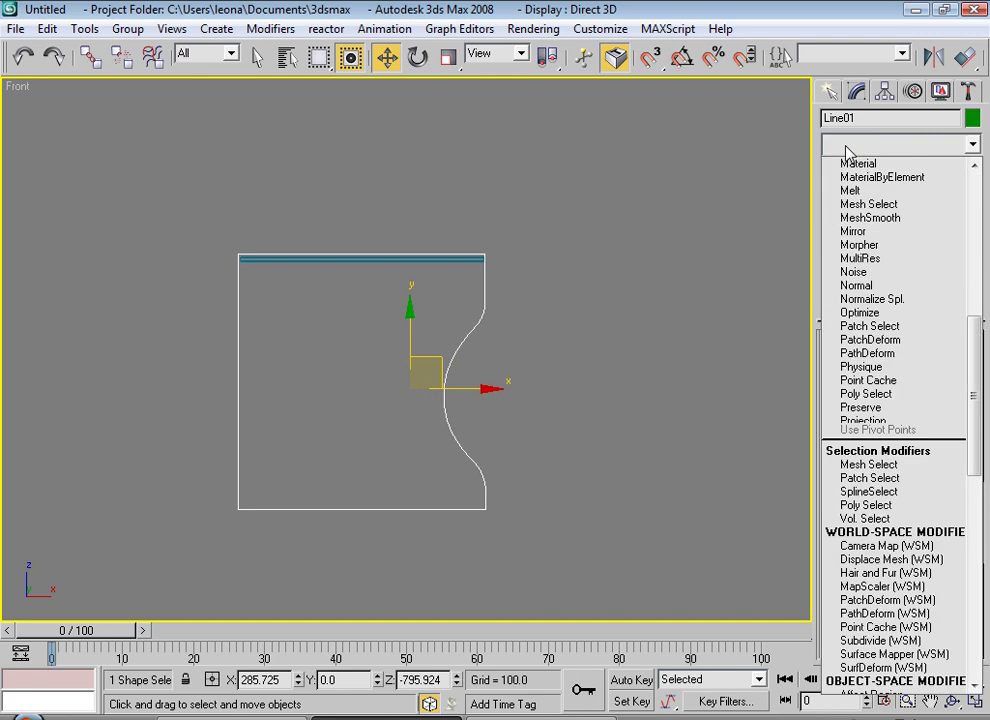
key("e")
left_click(855, 233)
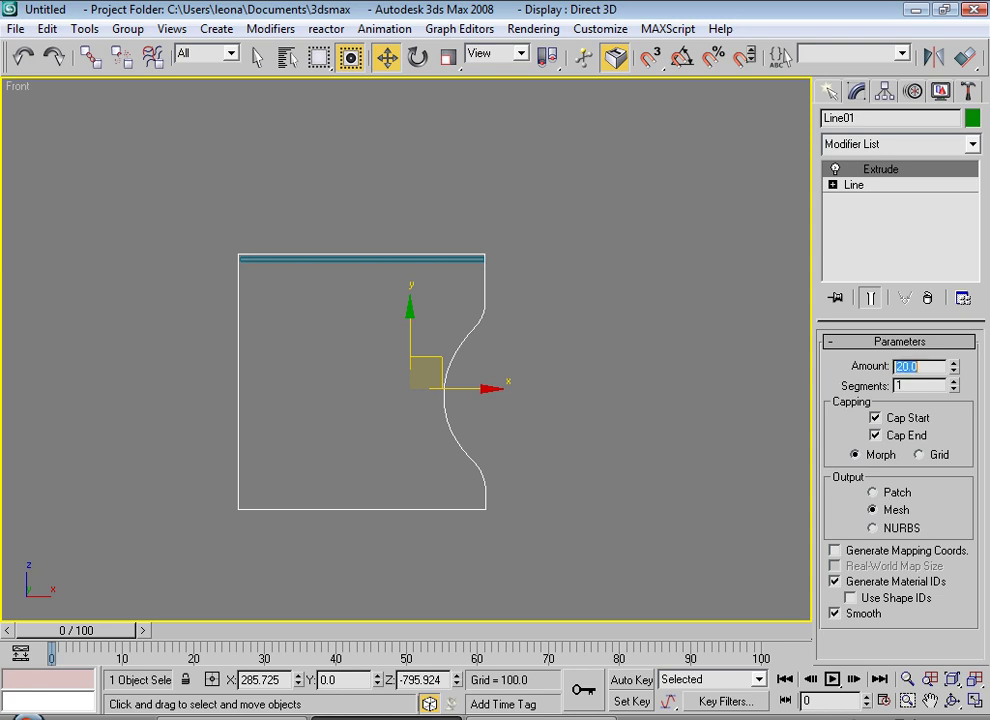
left_click(548, 481)
key("alt+w")
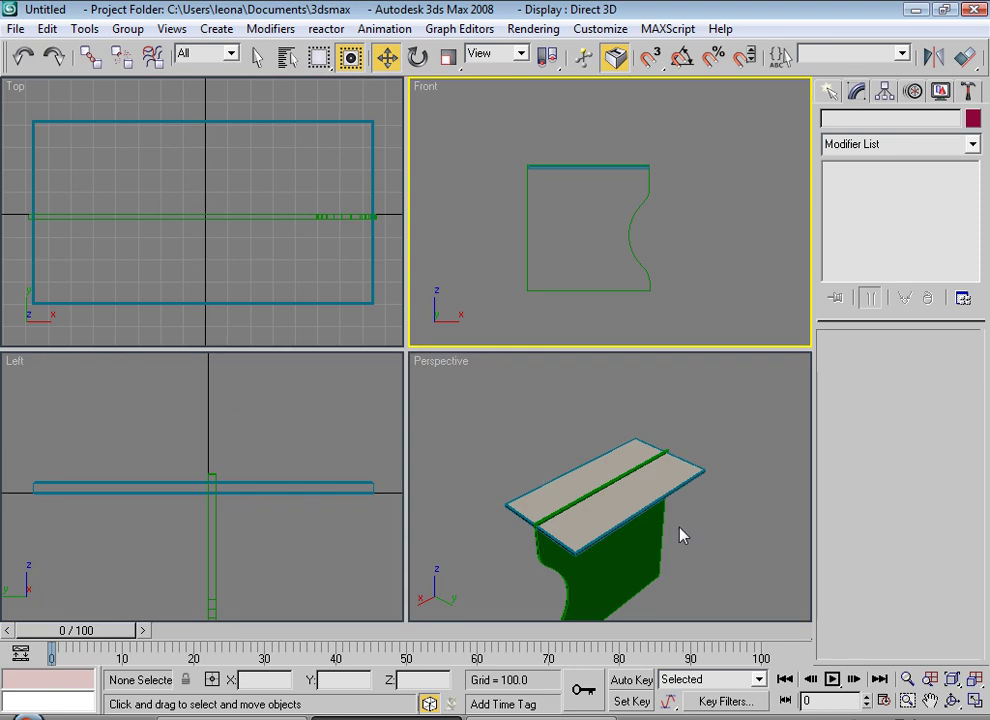
middle_click_drag(763, 550, 667, 482, "alt")
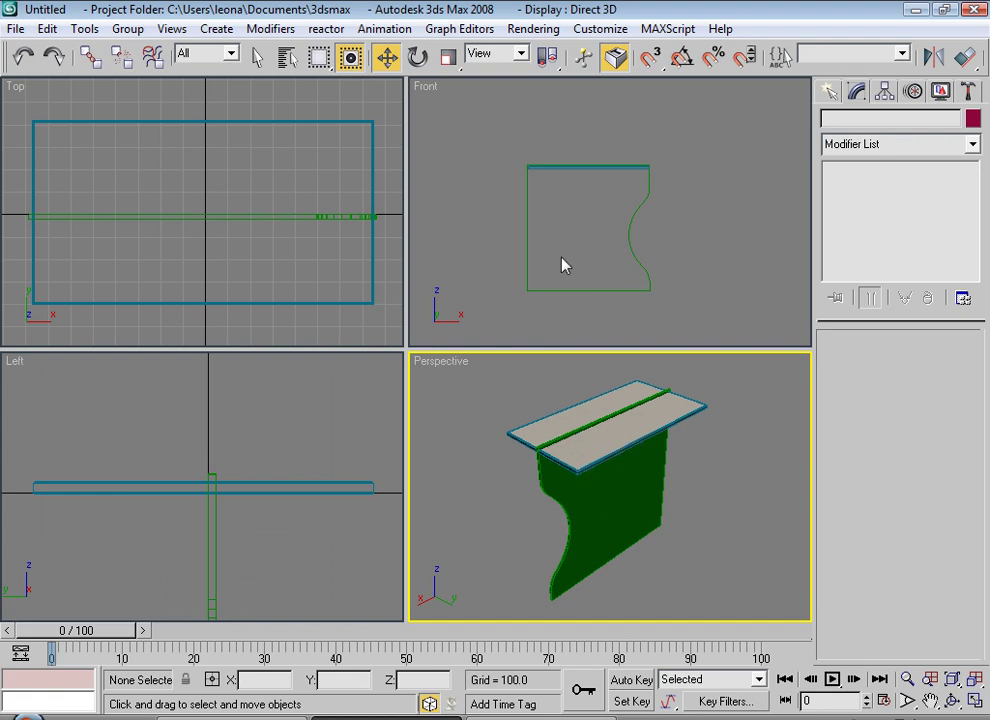
left_click(528, 221)
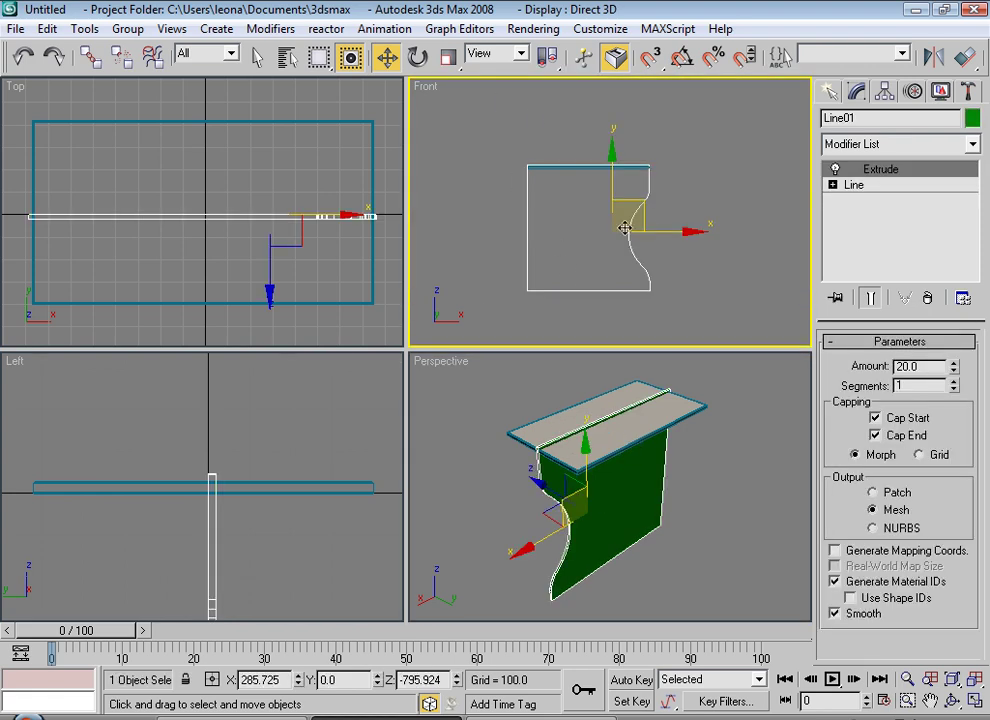
scroll(243, 538, "down", 2)
scroll(515, 287, "down", 1)
scroll(553, 265, "down", 2)
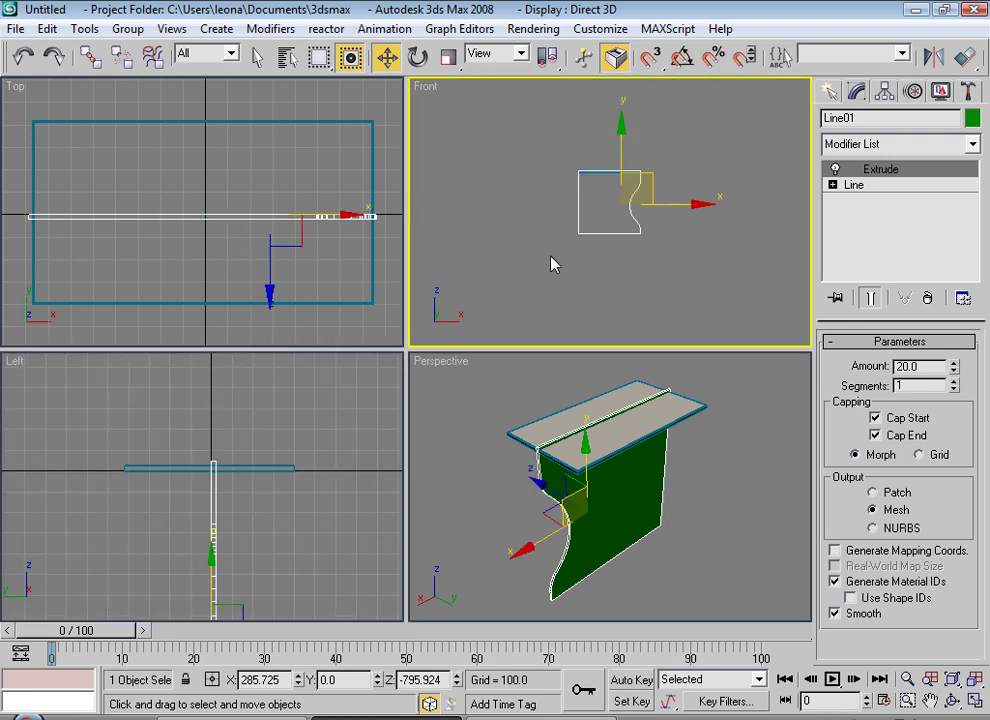
scroll(549, 270, "up", 3)
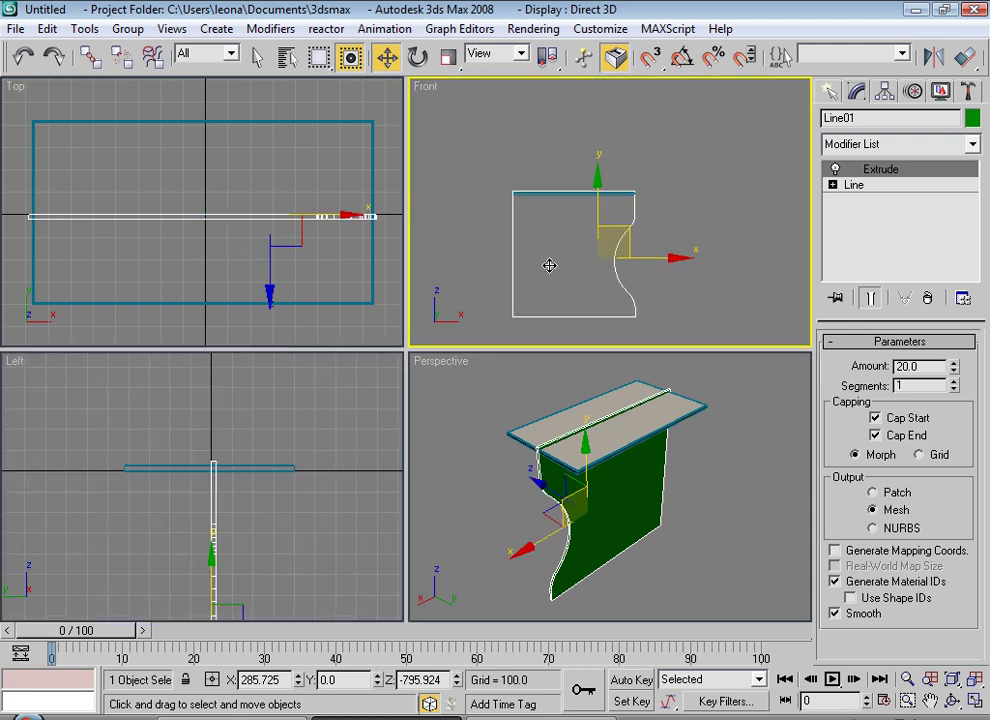
left_click(418, 57)
Rotate the leg panel 90° about Z via the Rotate Transform Type-In, then reselect it
scroll(259, 236, "down", 2)
scroll(243, 192, "down", 2)
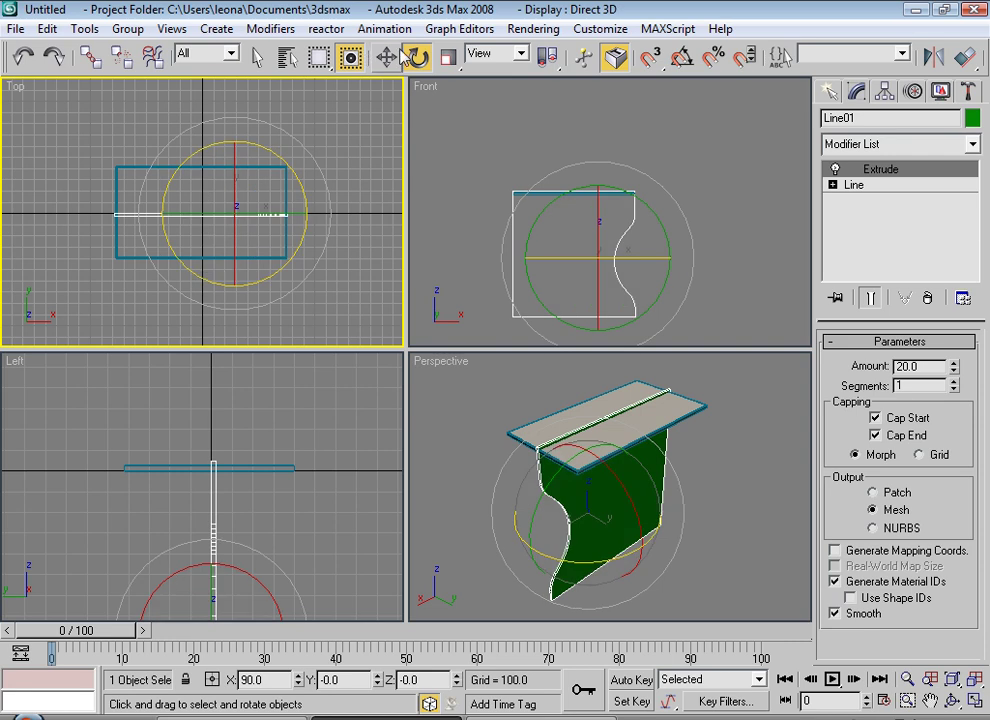
right_click(331, 172)
right_click(418, 57)
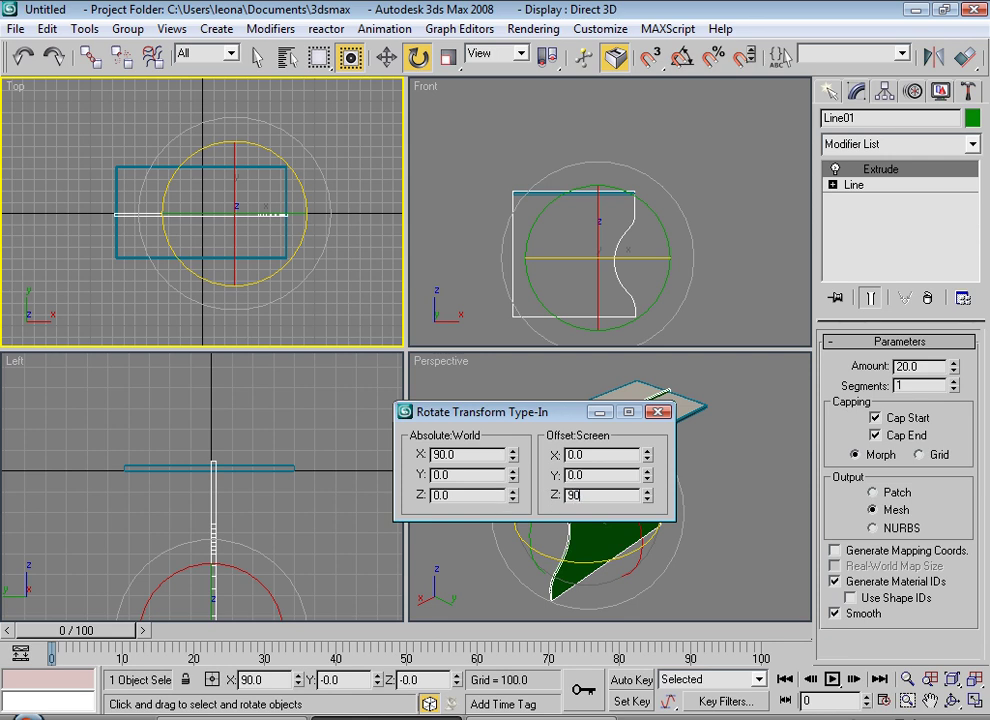
type("0")
key("Return")
left_click(660, 413)
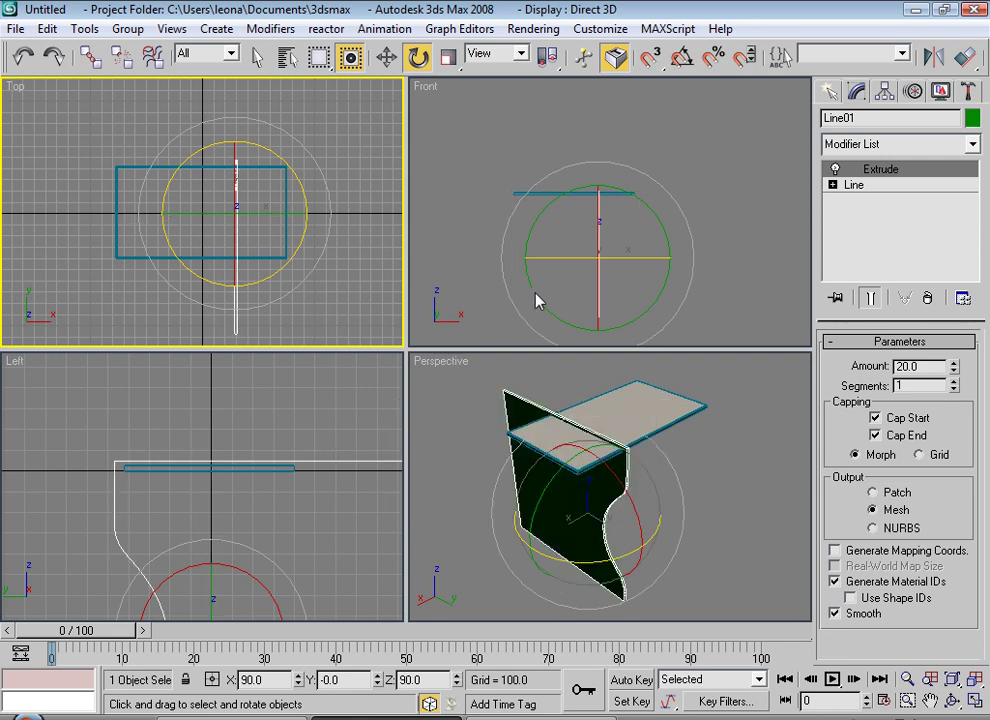
left_click_drag(217, 462, 200, 435)
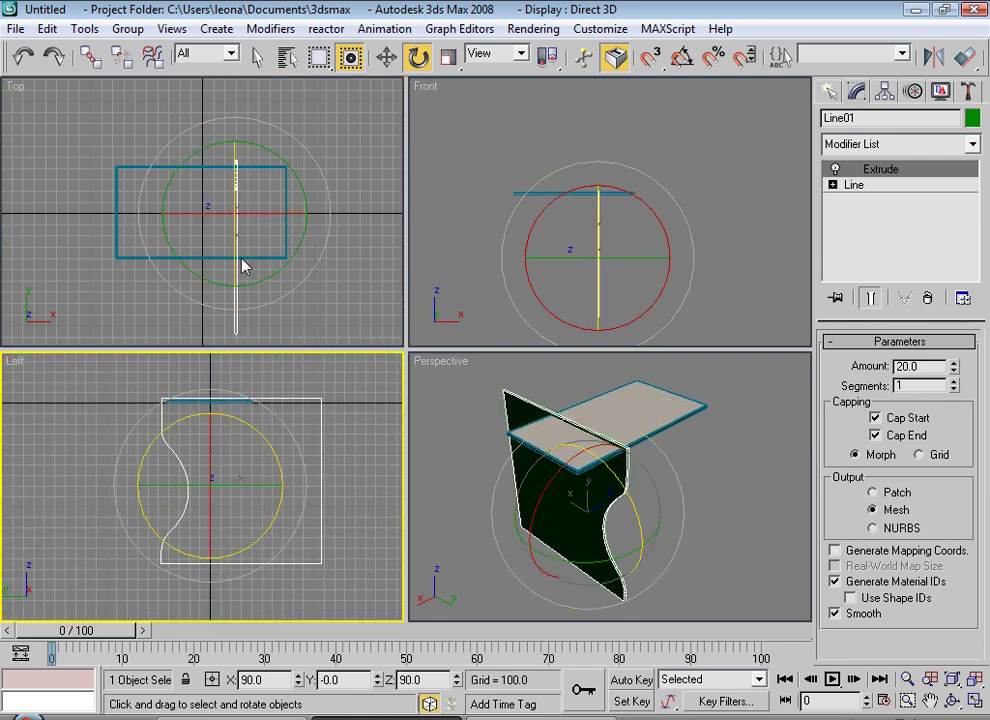
left_click(387, 56)
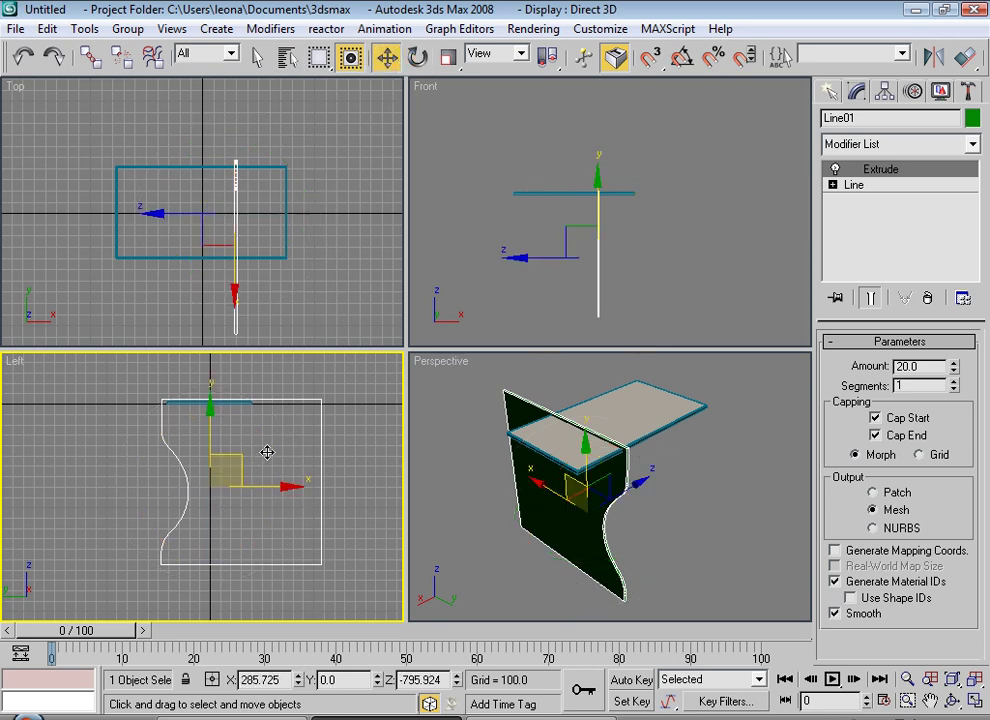
left_click_drag(375, 598, 376, 598)
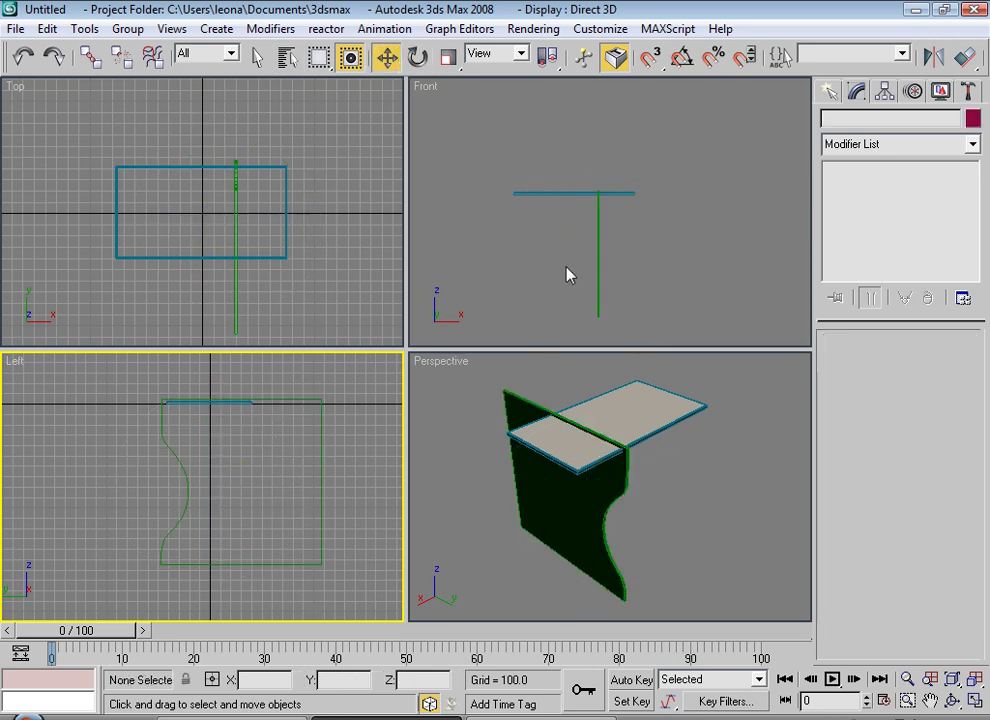
left_click(318, 412)
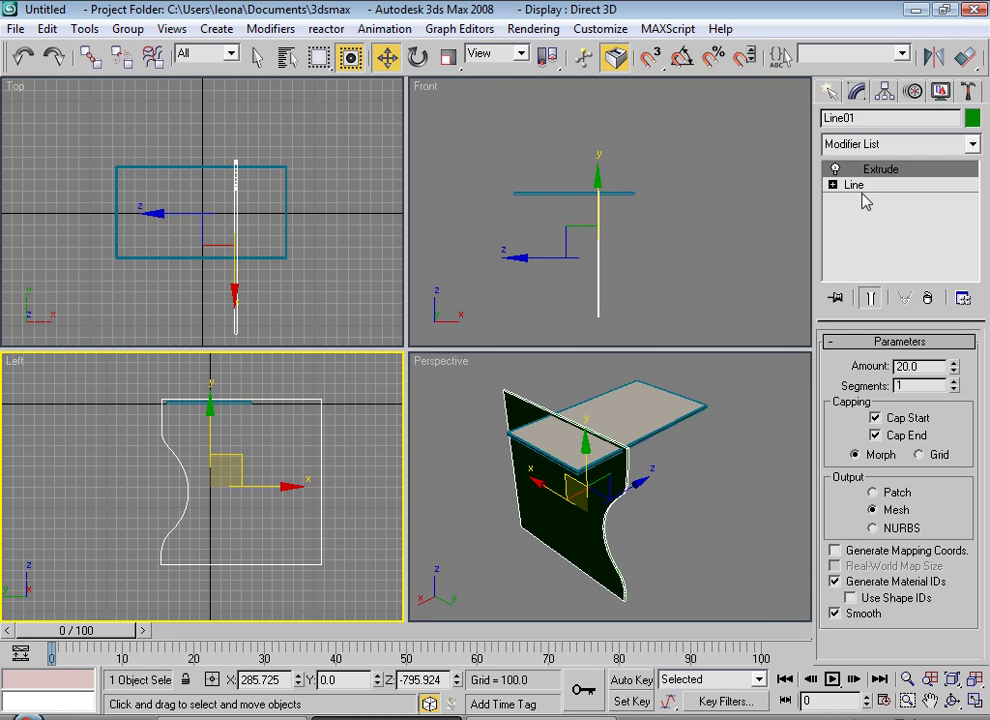
At Line vertex level, move the right-edge vertices left to narrow the leg outline
left_click(832, 185)
left_click(868, 200)
left_click_drag(350, 493, 388, 449)
left_click_drag(300, 392, 365, 550)
left_click_drag(366, 403, 316, 403)
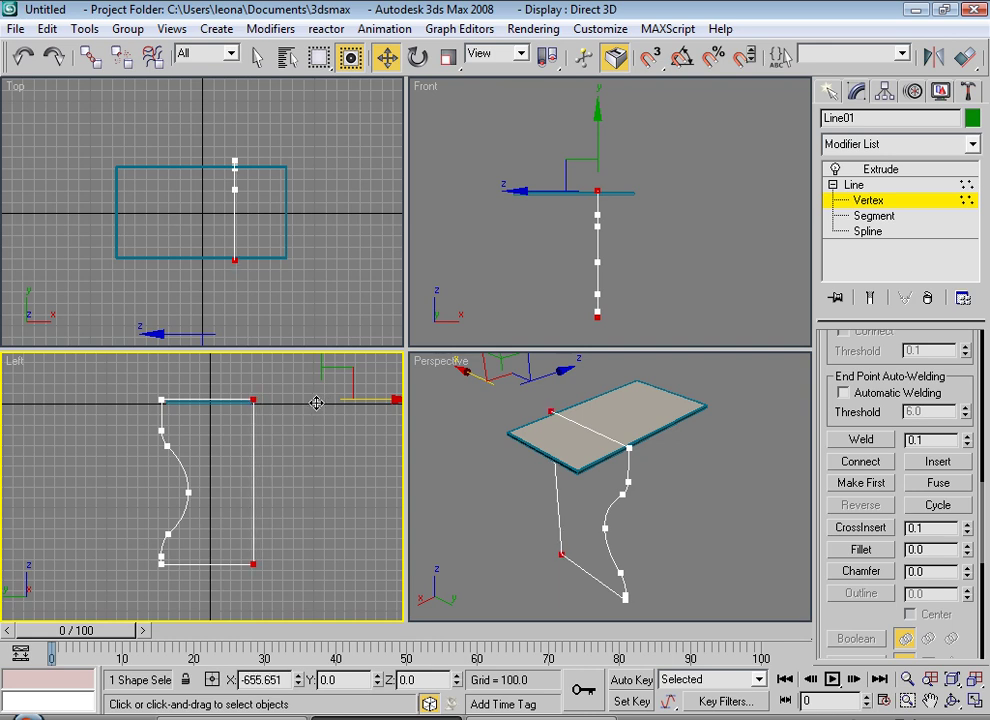
Raise the lower vertices slightly and push the curve's middle vertex further inward
left_click_drag(231, 527, 298, 608)
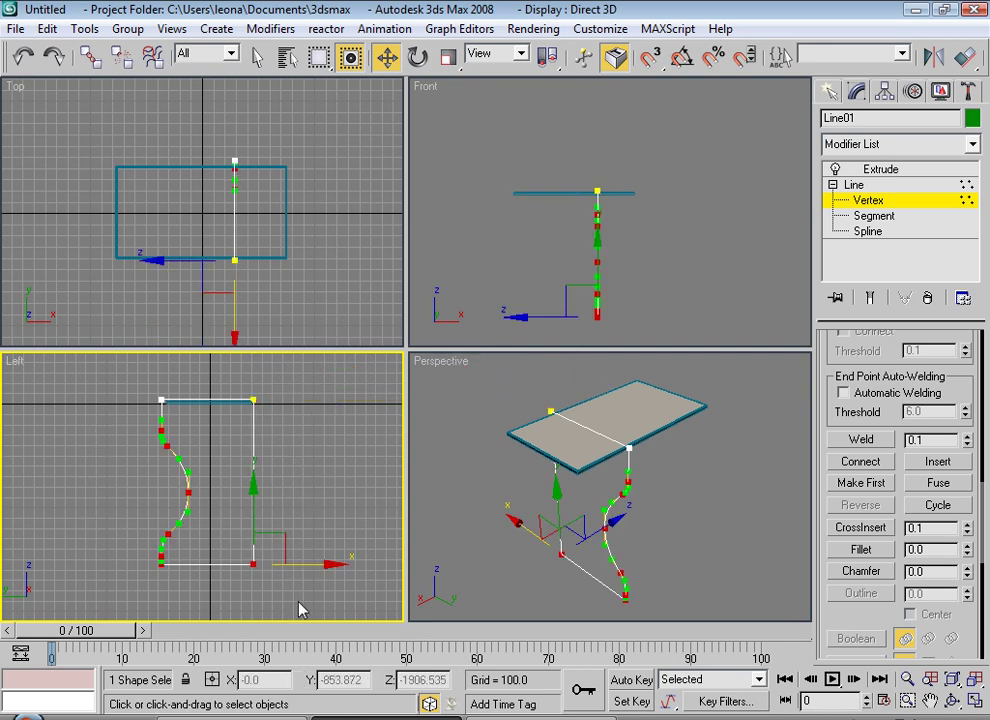
left_click_drag(136, 458, 270, 526)
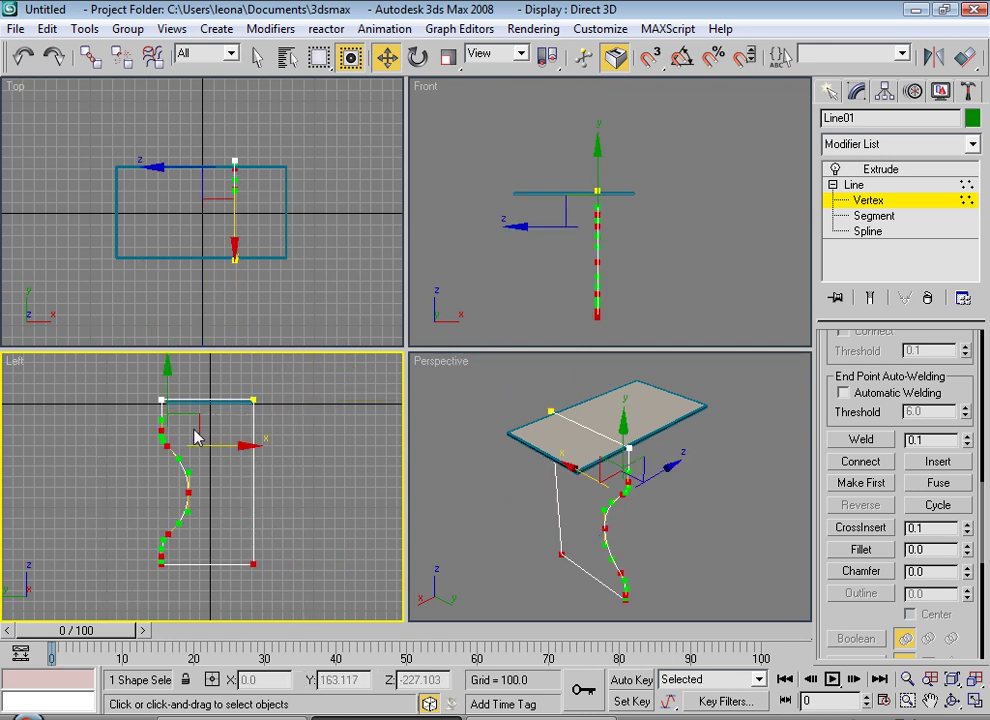
scroll(157, 532, "up", 2)
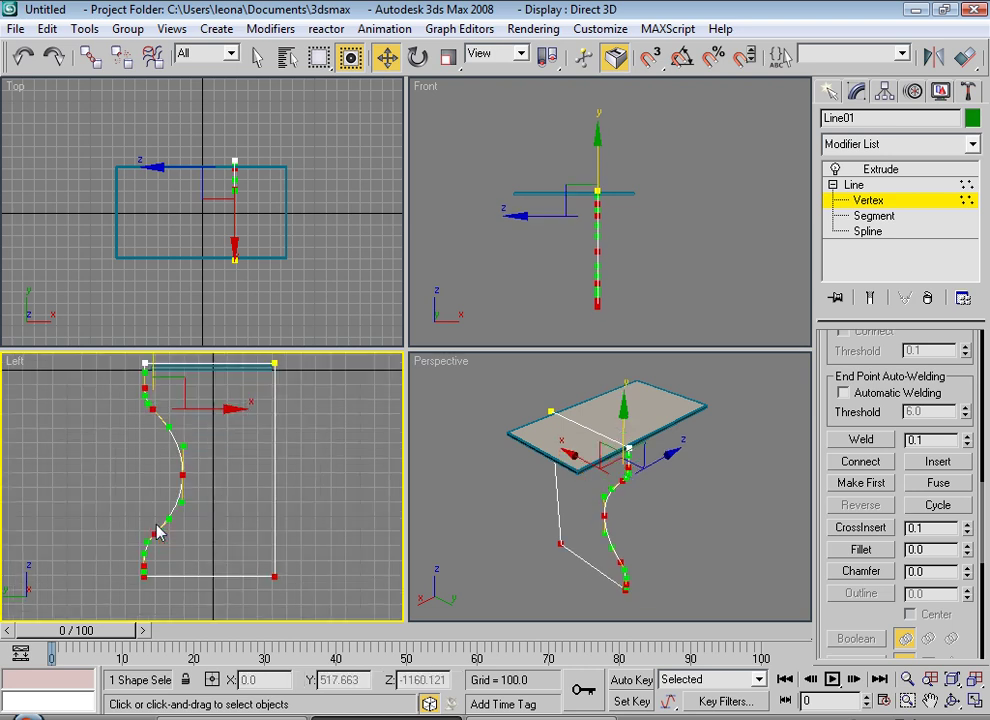
mouse_move(100, 469)
left_mouse_down()
mouse_move(309, 614)
mouse_move(275, 493)
left_mouse_up()
scroll(205, 480, "up", 2)
left_click(93, 455)
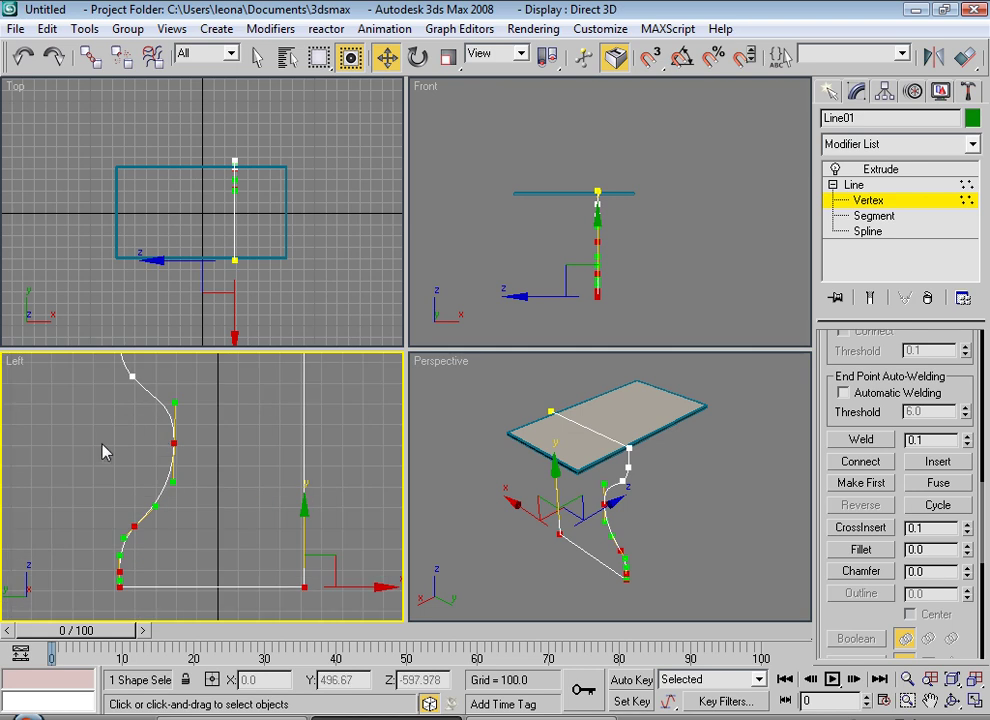
left_click(173, 443)
left_click_drag(221, 442, 208, 445)
left_click_drag(160, 404, 158, 411)
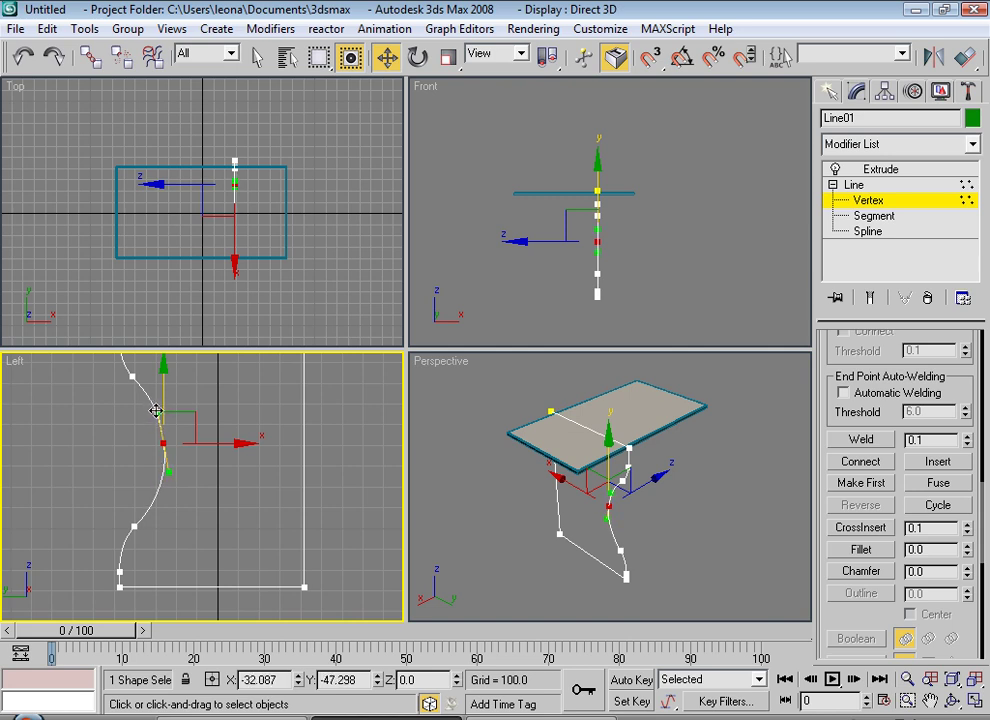
left_click(225, 590)
scroll(202, 487, "down", 3)
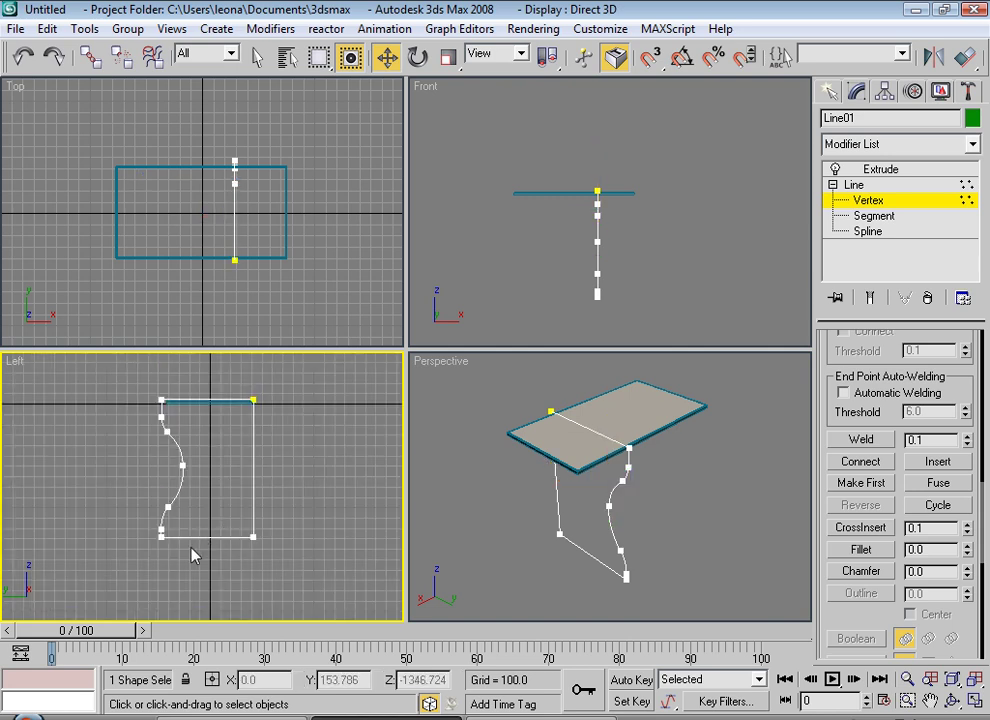
Return to the leg's Extrude level and move it toward the table top's right end in the Front view
middle_click_drag(268, 500, 272, 516)
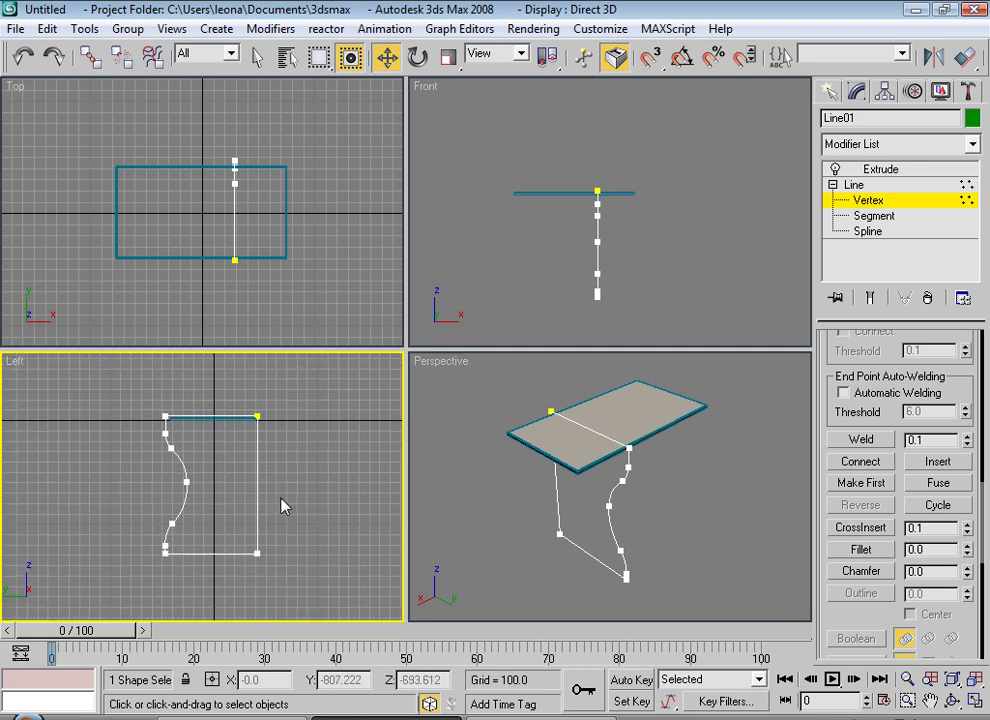
left_click(875, 169)
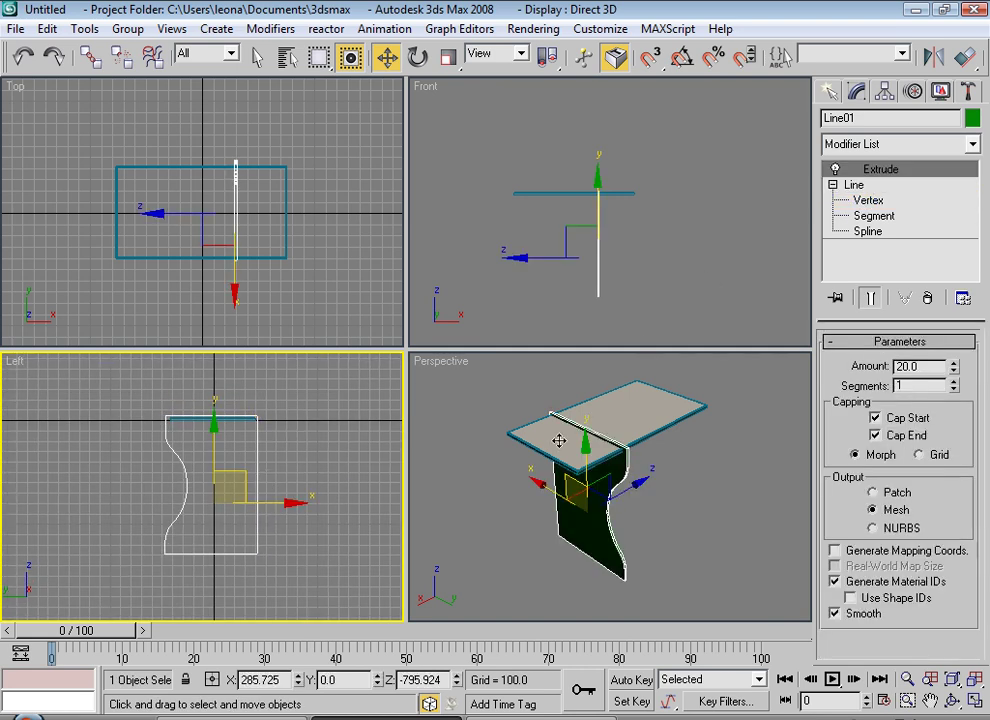
right_click(618, 241)
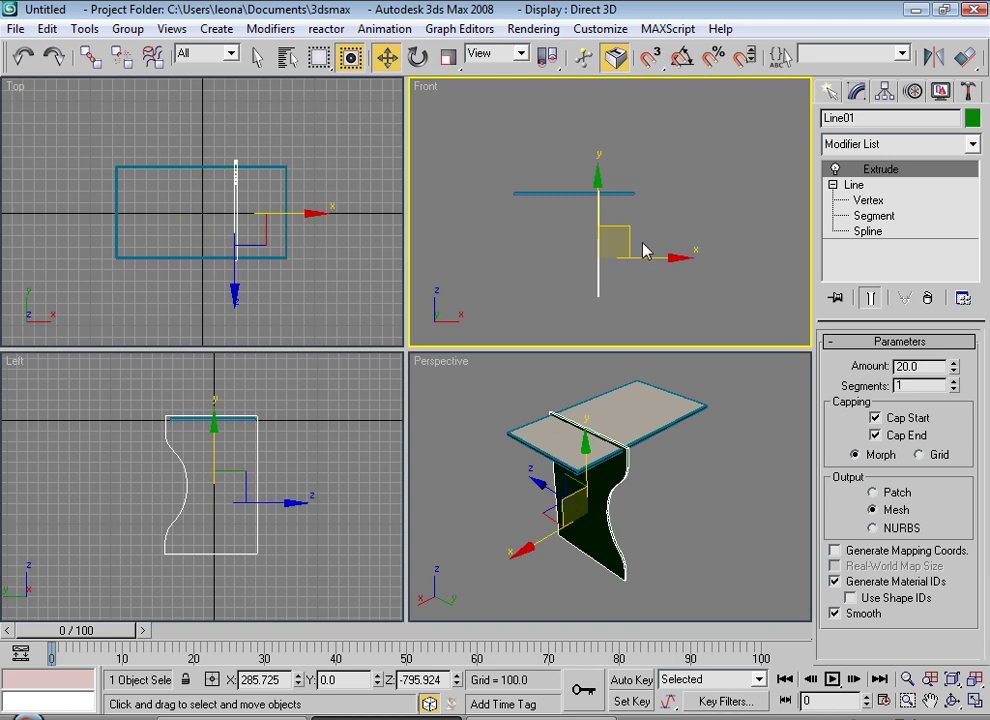
left_click_drag(603, 261, 707, 259)
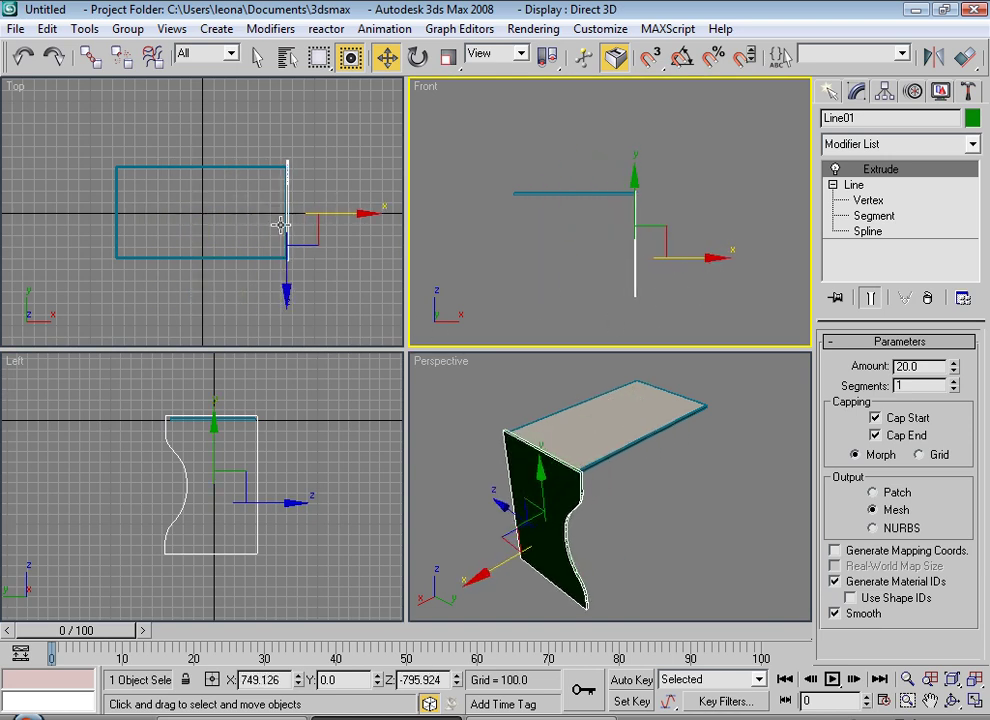
scroll(285, 214, "up", 3)
left_click_drag(302, 265, 302, 267)
Align the leg's X minimum to the table top's X maximum so it sits flush with the end
key("alt+a")
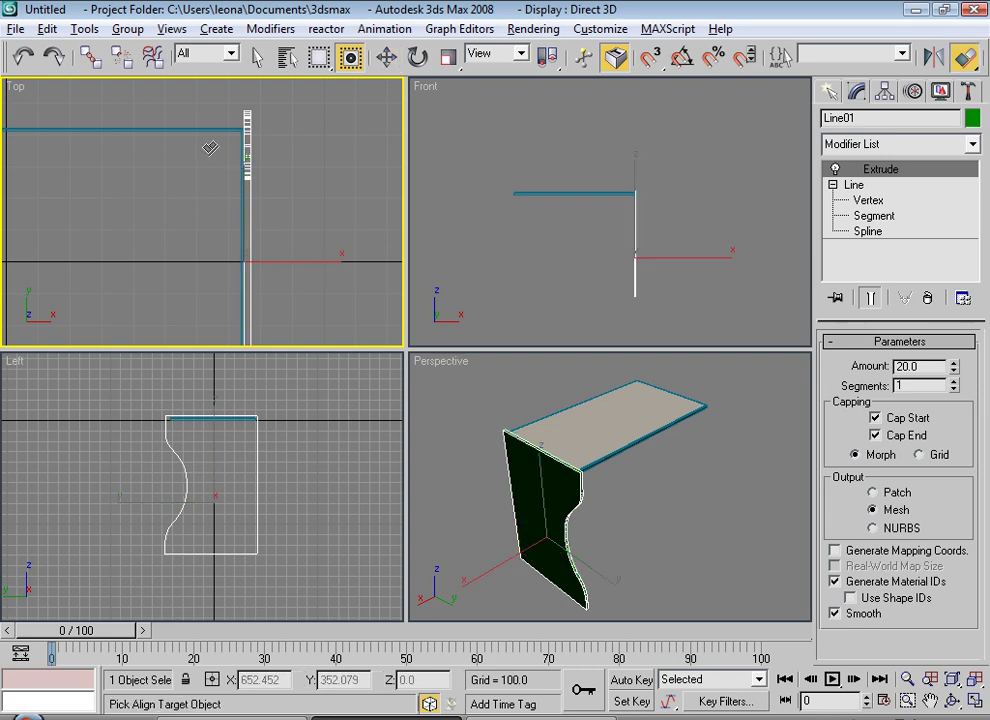
left_click(214, 129)
left_click(476, 239)
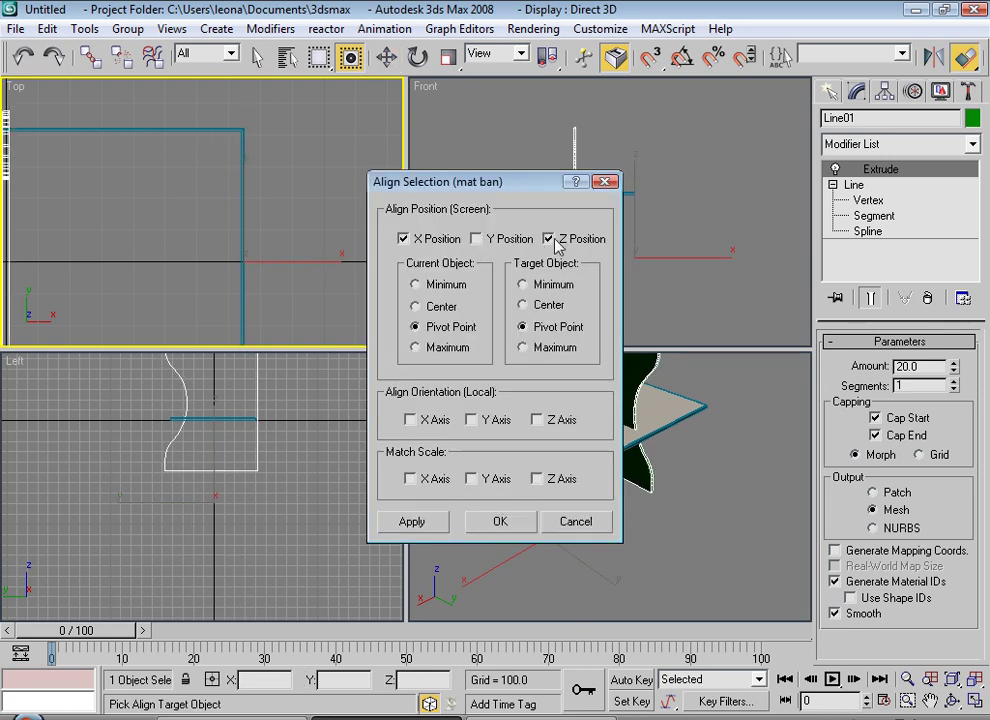
left_click(548, 240)
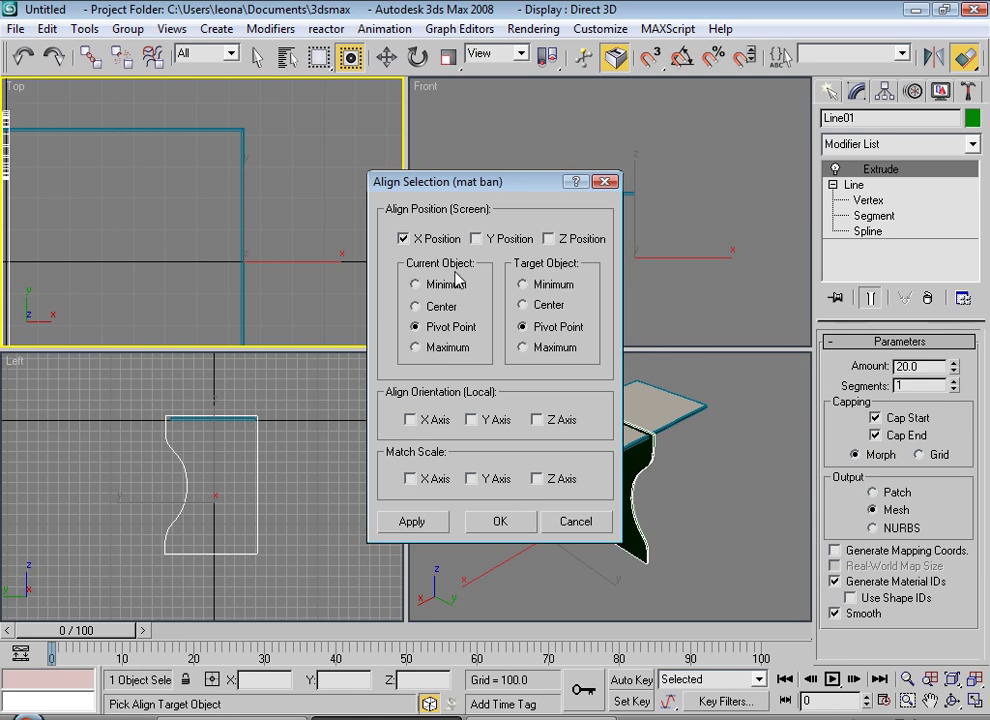
left_click(523, 348)
left_click(495, 520)
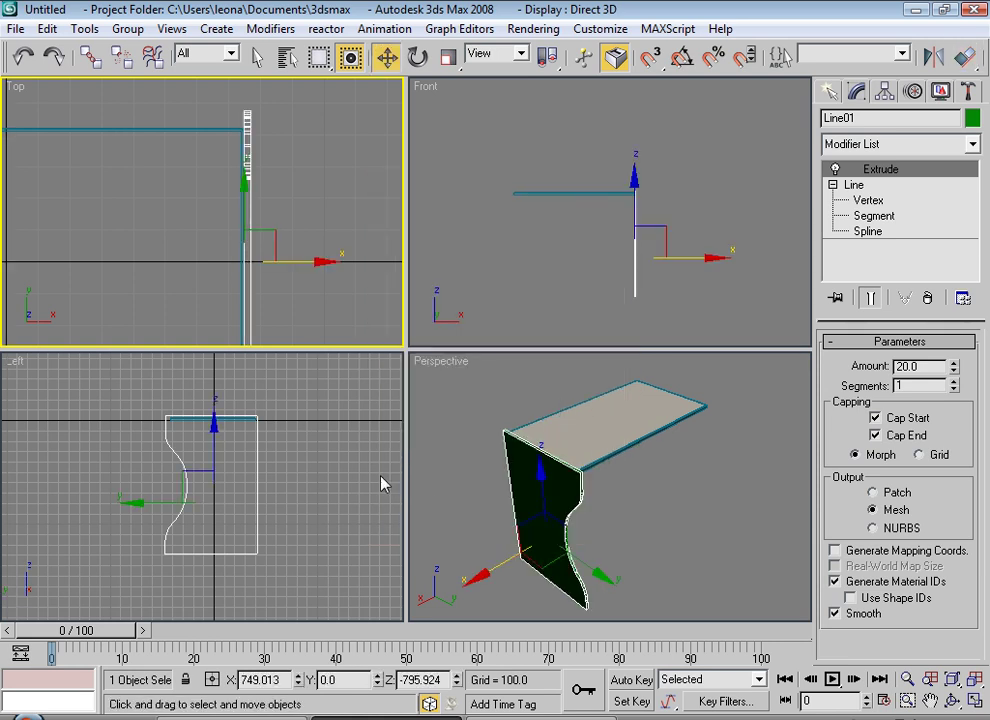
left_click(731, 536)
Scale the leg panel non-uniformly to 77 percent along Y
left_click(560, 497)
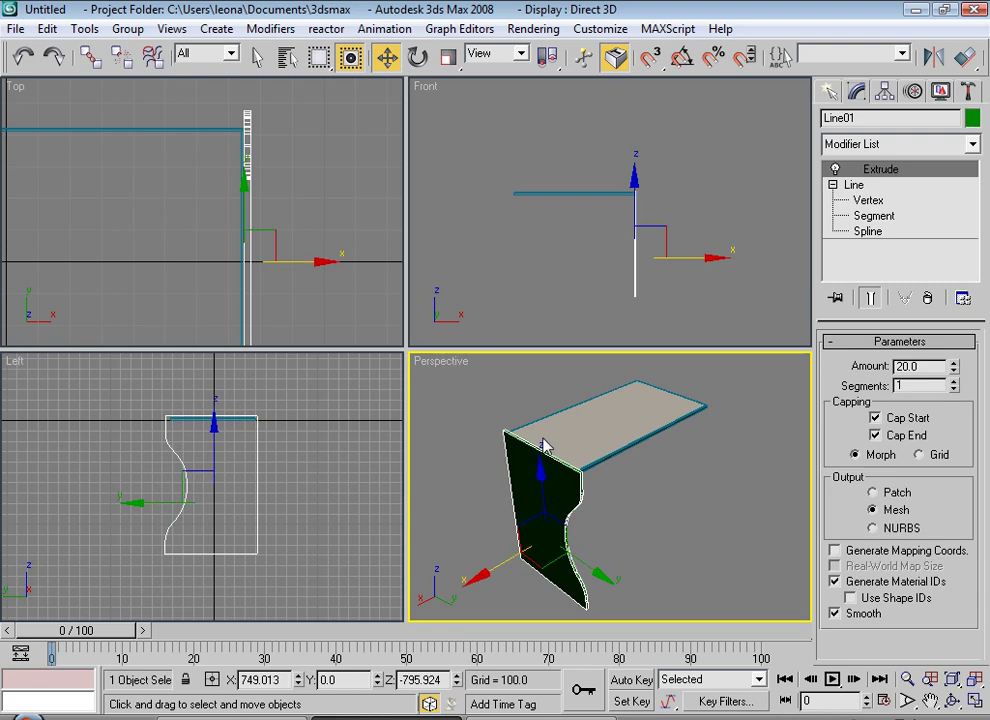
middle_click_drag(212, 278, 254, 483)
scroll(264, 441, "down", 3)
scroll(264, 441, "up", 2)
key("r")
key("r")
left_click_drag(222, 397, 221, 420)
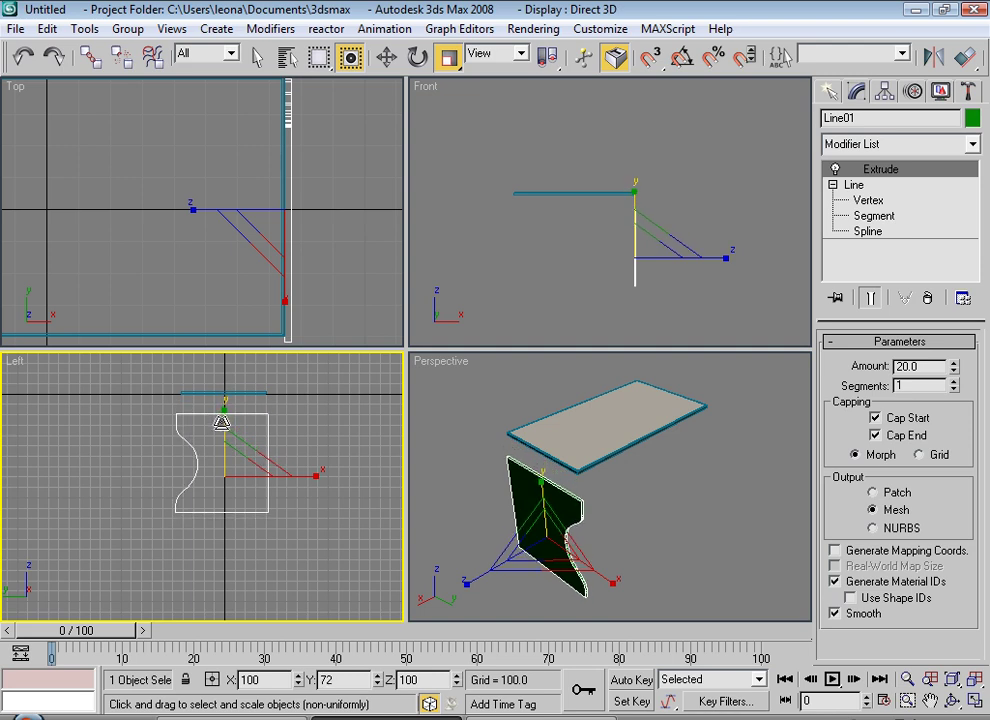
key("r")
key("r")
Move the leg up until its top meets the tabletop's underside
left_click(386, 57)
scroll(216, 433, "up", 2)
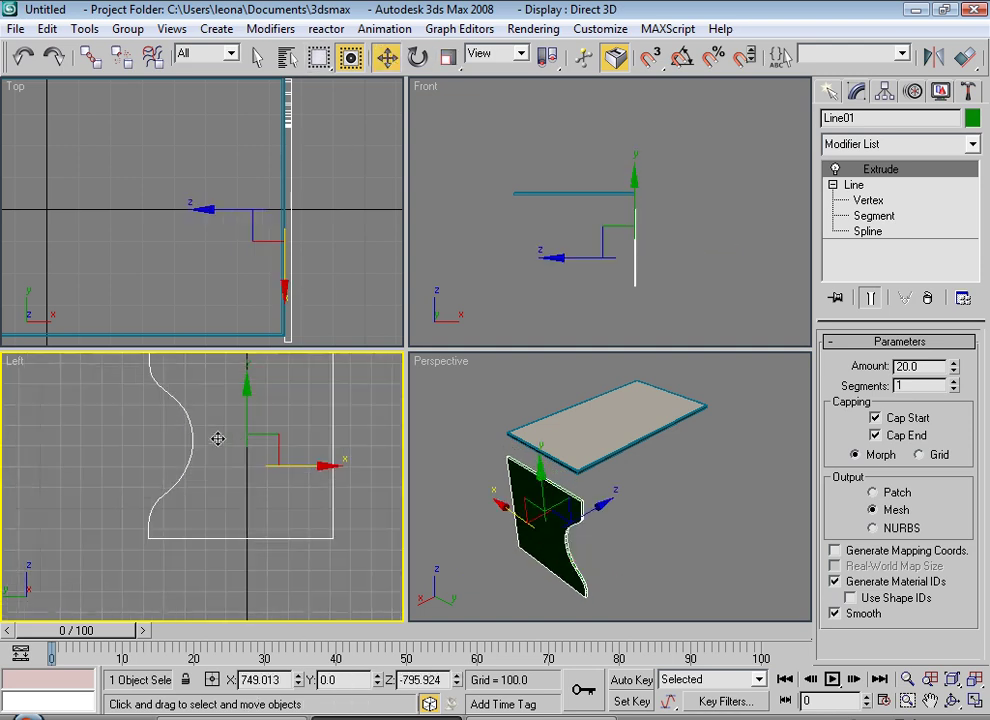
scroll(222, 502, "up", 1)
left_click_drag(246, 497, 244, 436)
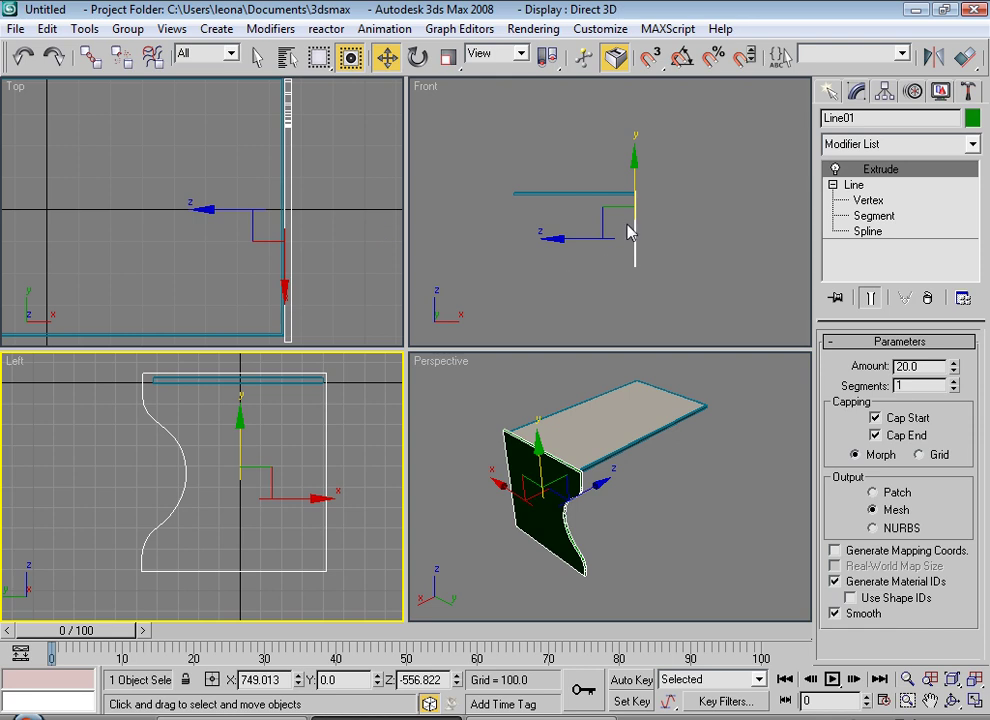
right_click(565, 240)
scroll(210, 232, "down", 5)
scroll(327, 254, "up", 1)
middle_click_drag(327, 254, 278, 250)
left_click(385, 237)
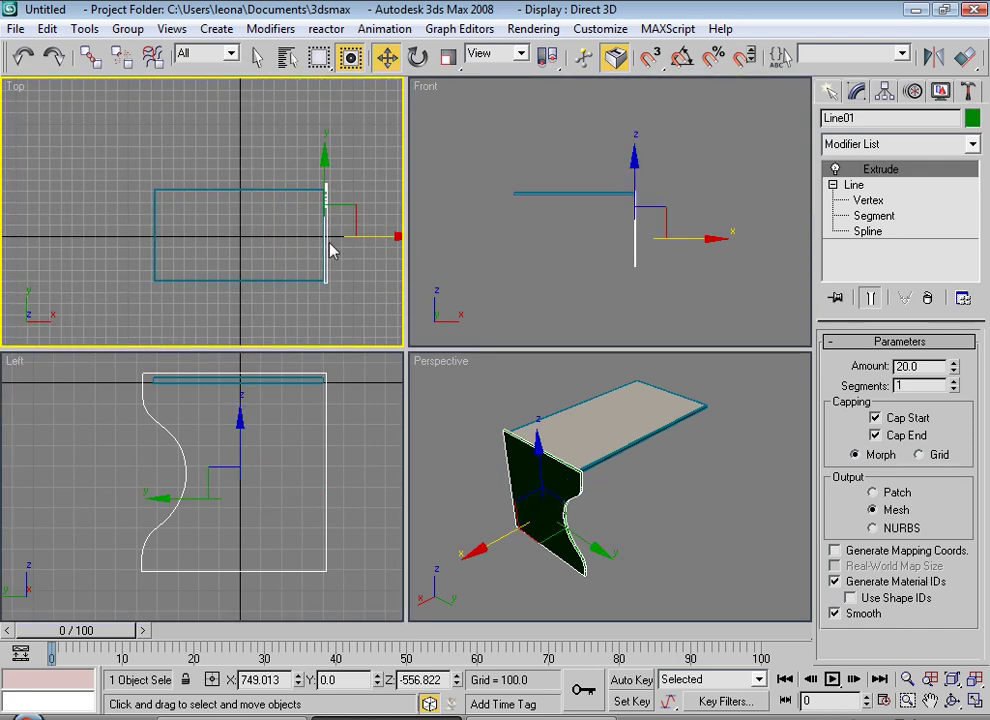
Clone the leg along X and align the copy's X maximum to the tabletop's X minimum
left_click_drag(376, 237, 320, 278, "shift")
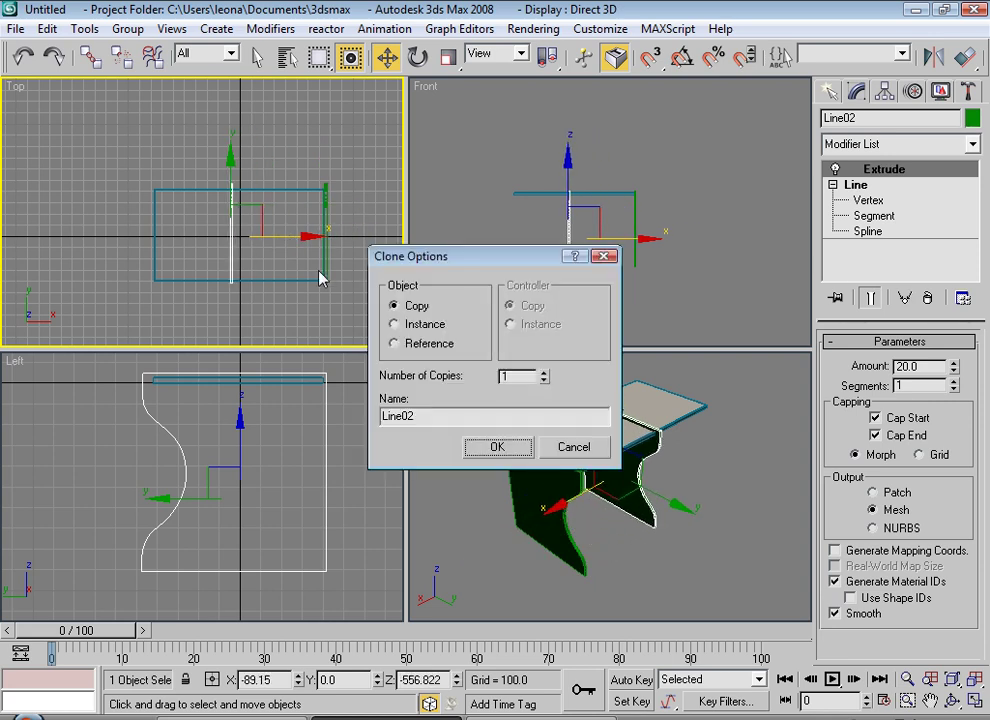
left_click(483, 447)
key("alt+a")
left_click(160, 280)
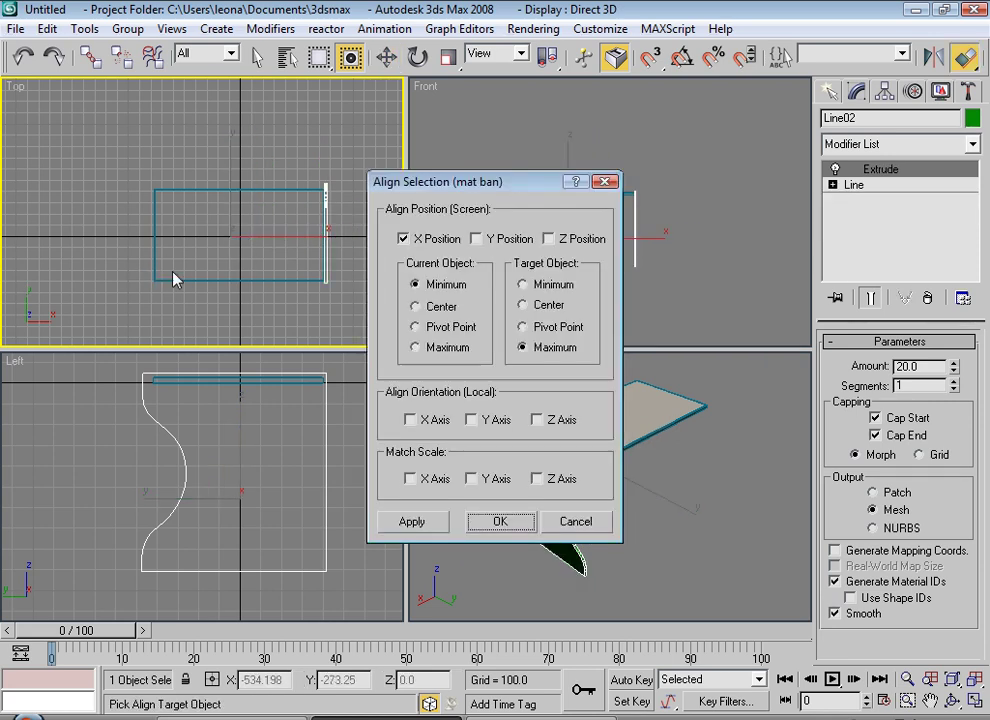
left_click(448, 348)
left_click(540, 285)
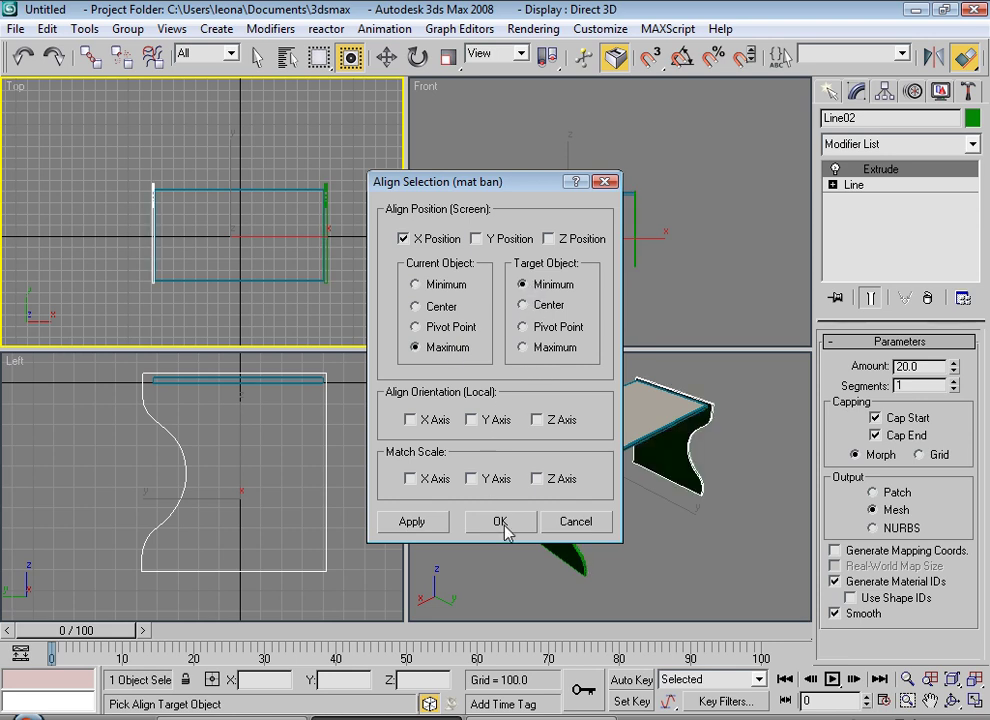
left_click(500, 522)
left_click(730, 530)
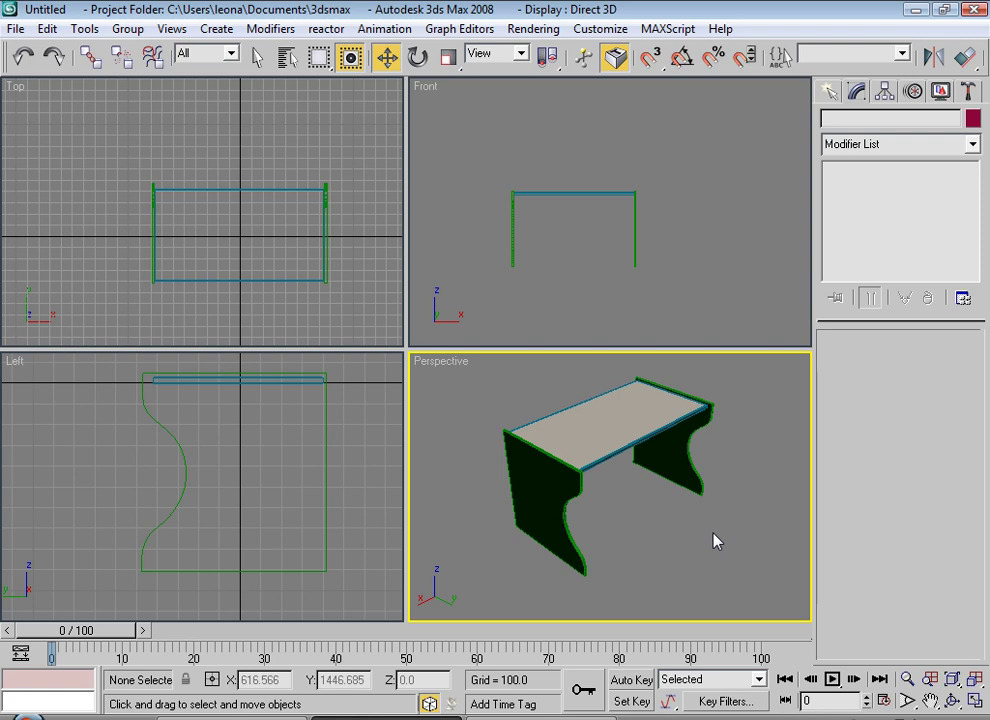
left_click(829, 91)
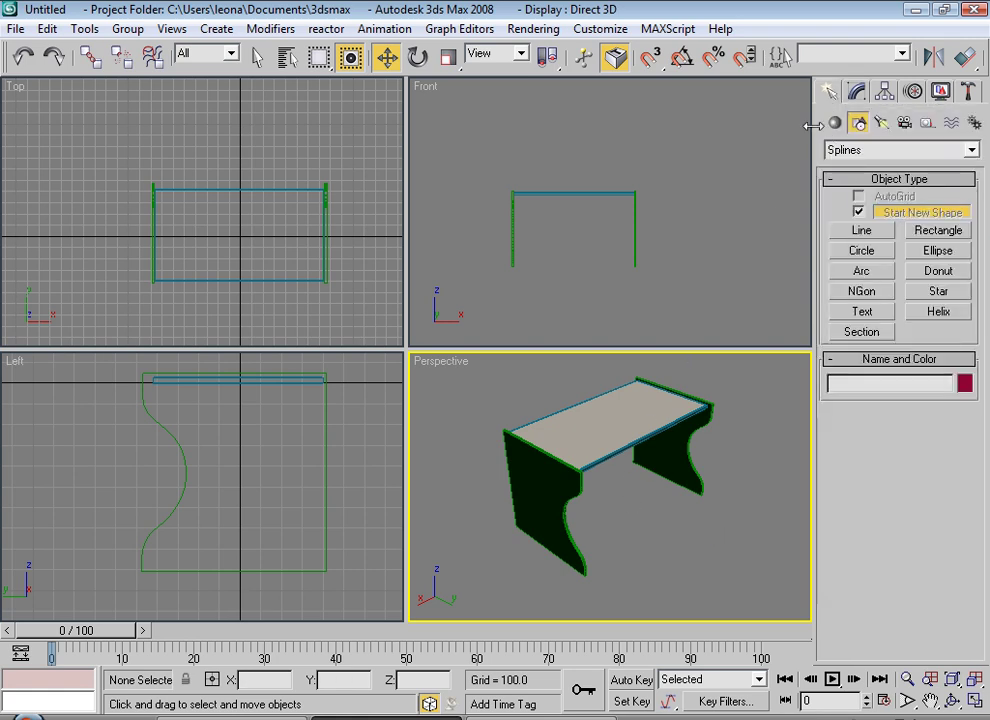
Copy the tabletop downward in the Front view as the lower shelf, mat ban01
left_click(835, 122)
left_click(862, 215)
scroll(276, 247, "up", 1)
scroll(230, 233, "up", 1)
middle_click_drag(230, 233, 157, 199)
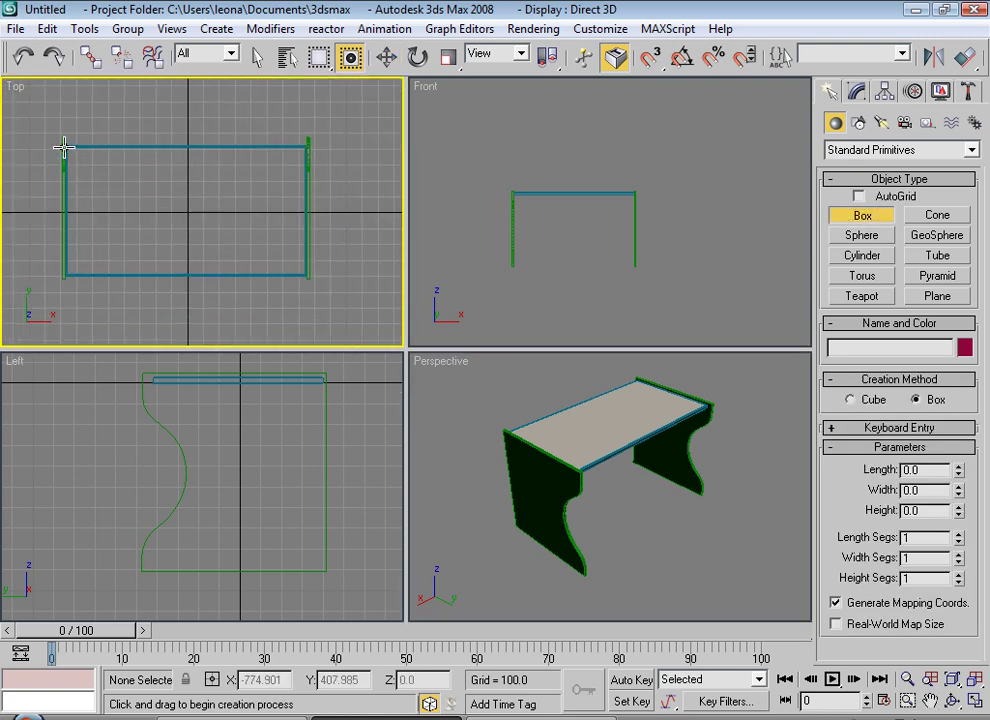
left_click(386, 57)
left_click(259, 148)
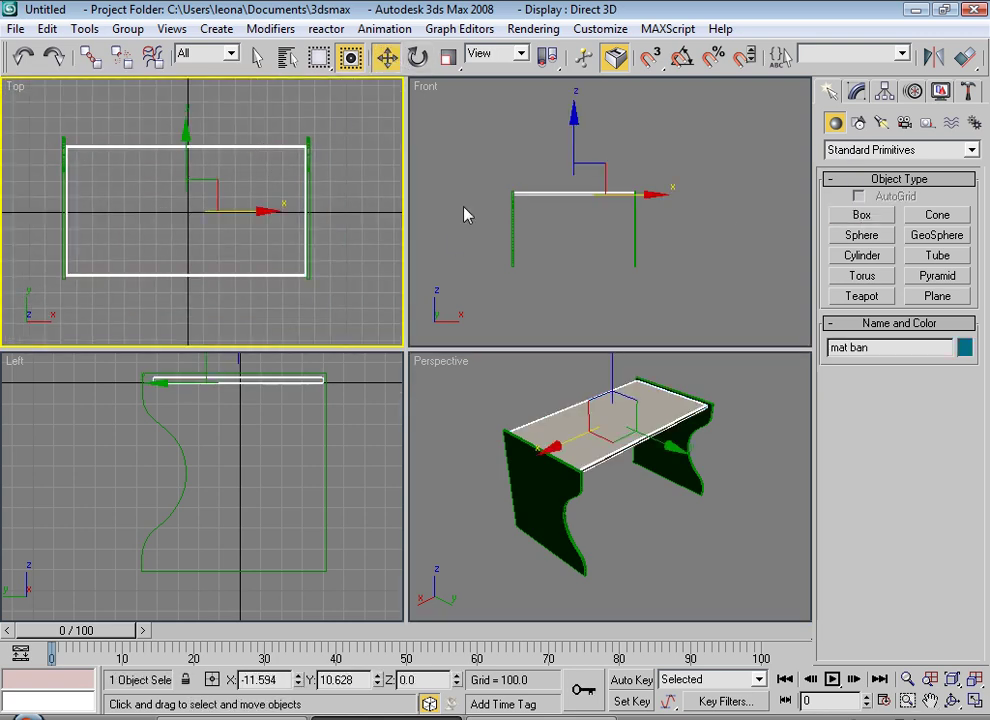
left_click(587, 168)
left_click_drag(587, 168, 561, 309, "shift")
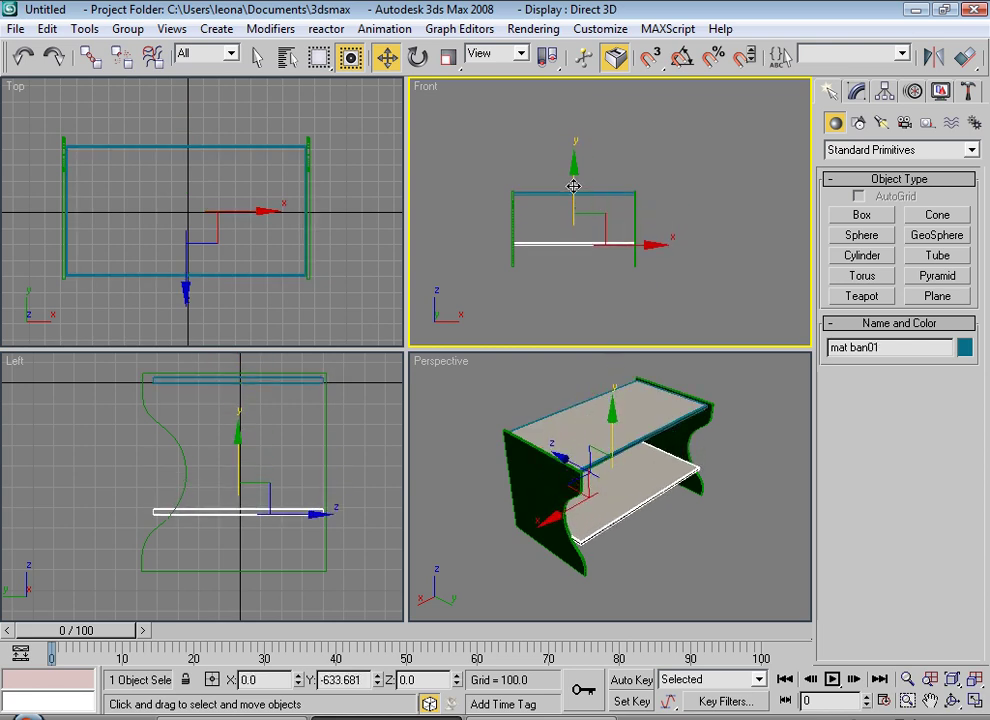
left_click(486, 449)
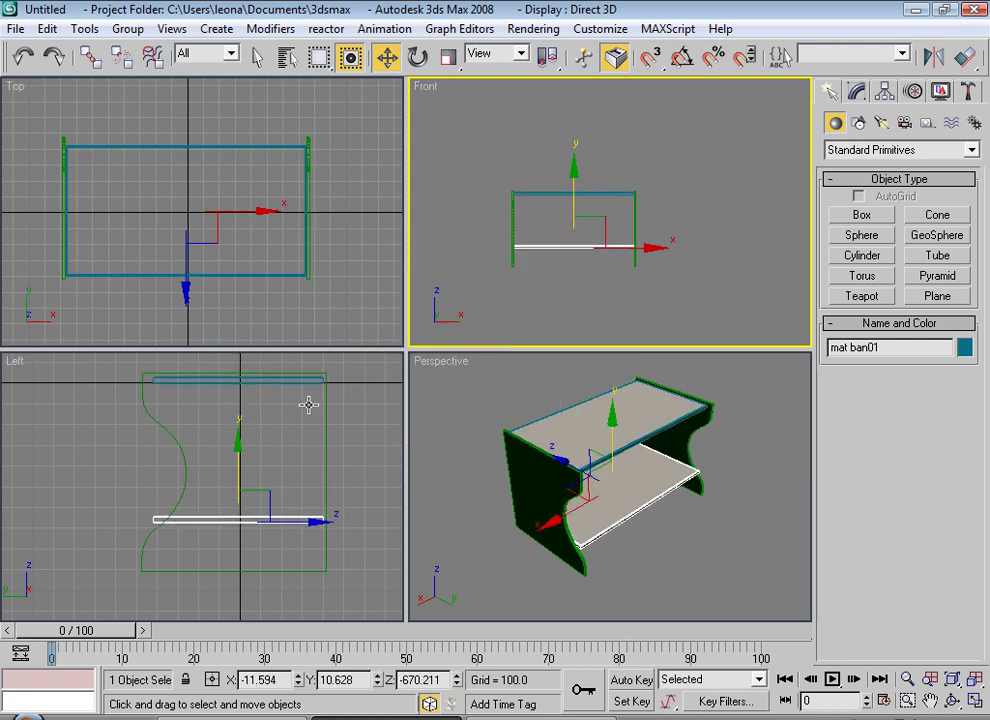
Scale the shelf's depth non-uniformly to 57 percent along Y
middle_click(200, 273)
middle_click_drag(200, 273, 200, 253)
key("r")
key("r")
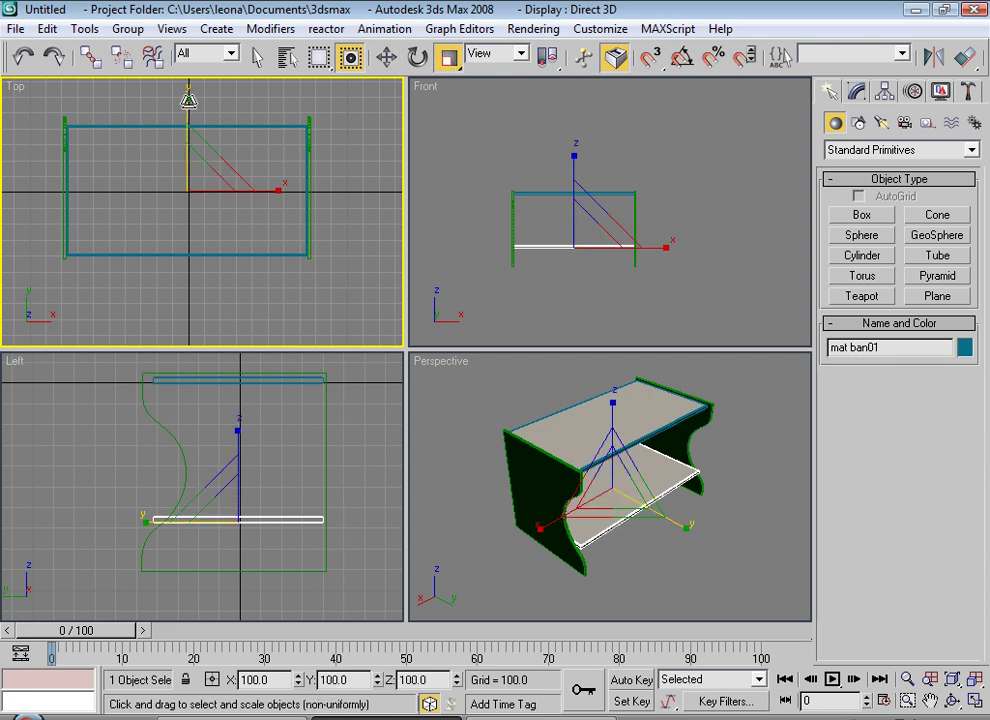
left_click_drag(189, 100, 191, 151)
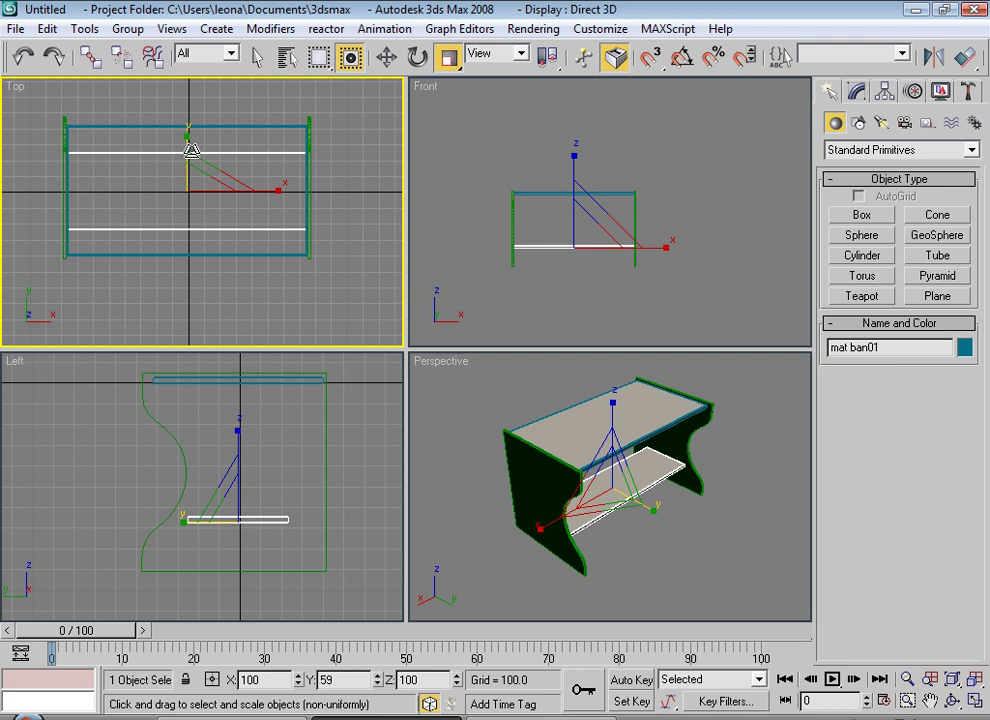
left_click_drag(191, 151, 191, 154)
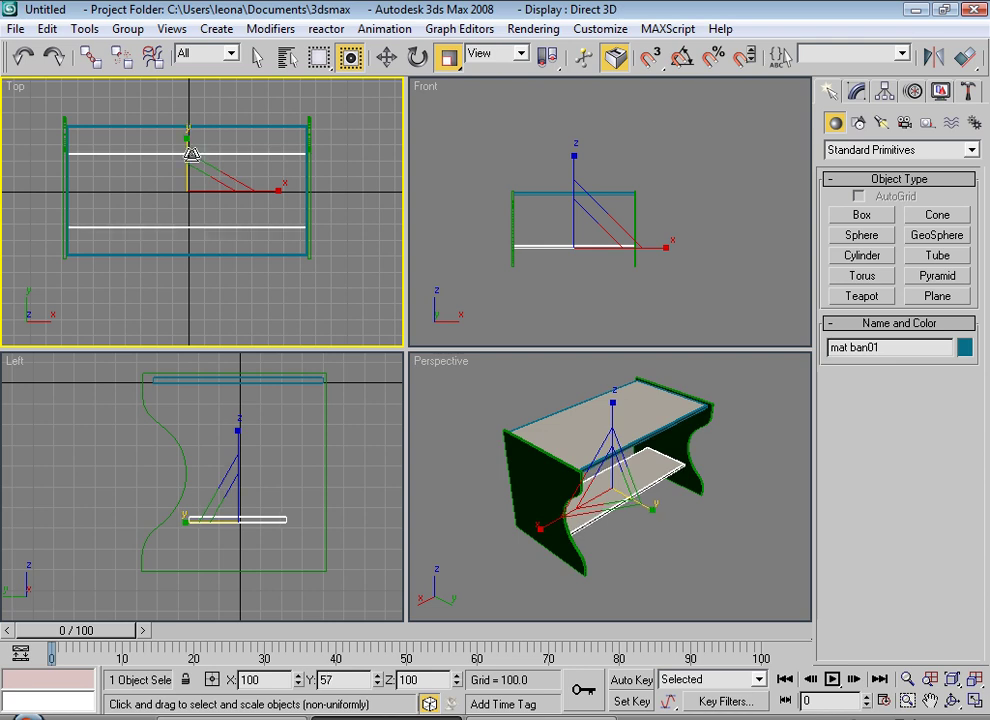
left_click_drag(350, 57, 349, 78)
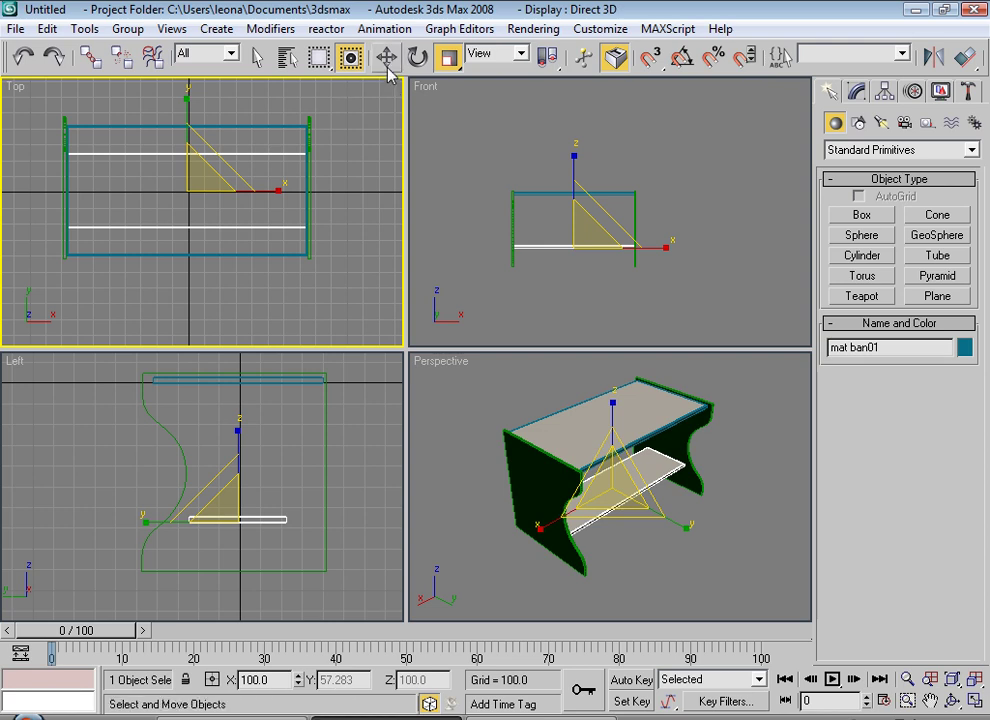
left_click(386, 57)
key("alt+a")
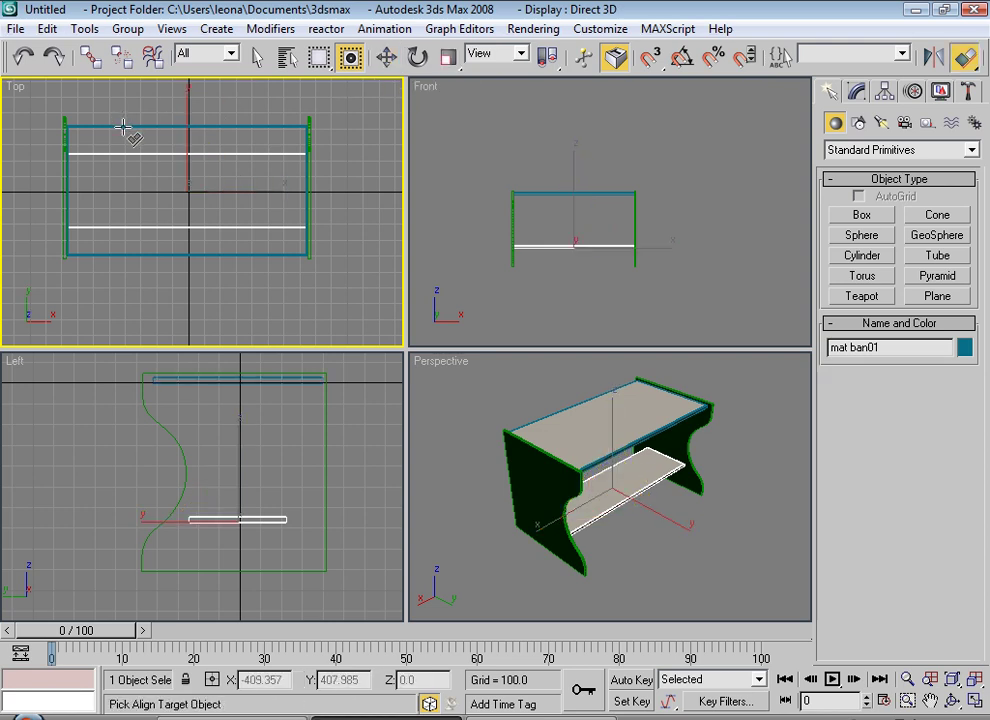
Align the shelf's Y minimum to the tabletop's Y minimum
left_click(128, 126)
left_click(440, 239)
left_click(478, 239)
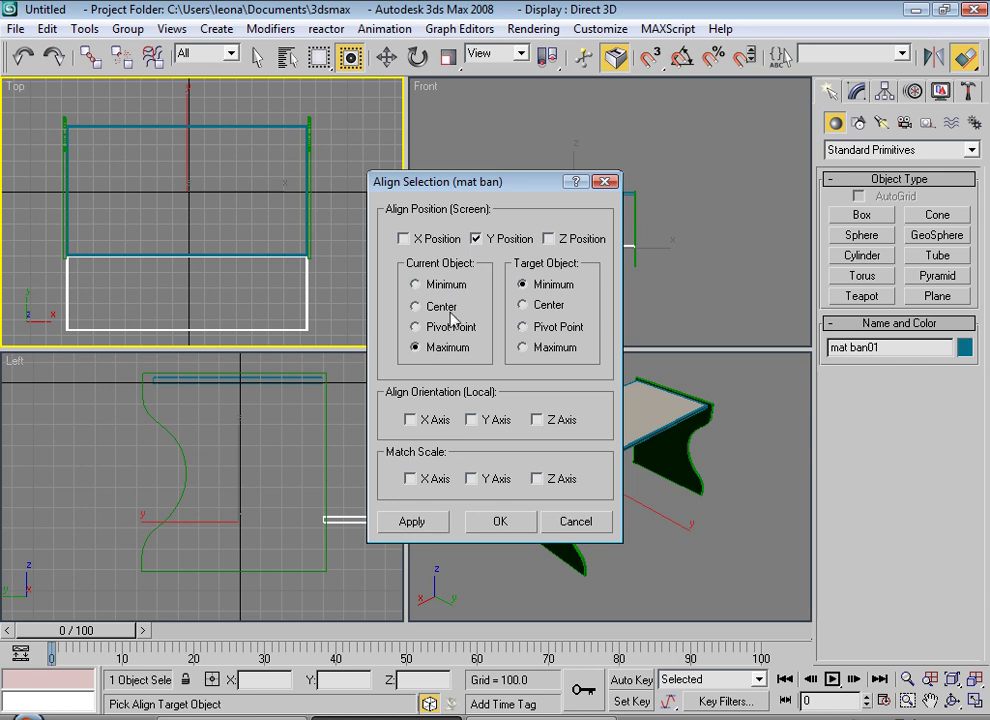
left_click(522, 347)
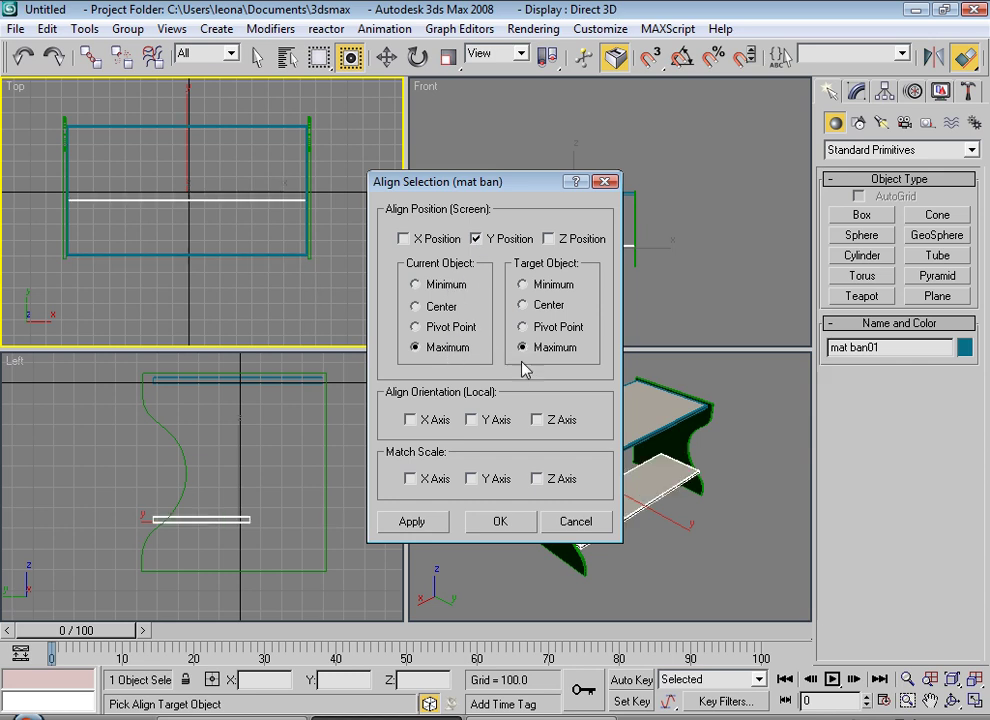
left_click(445, 286)
left_click(524, 286)
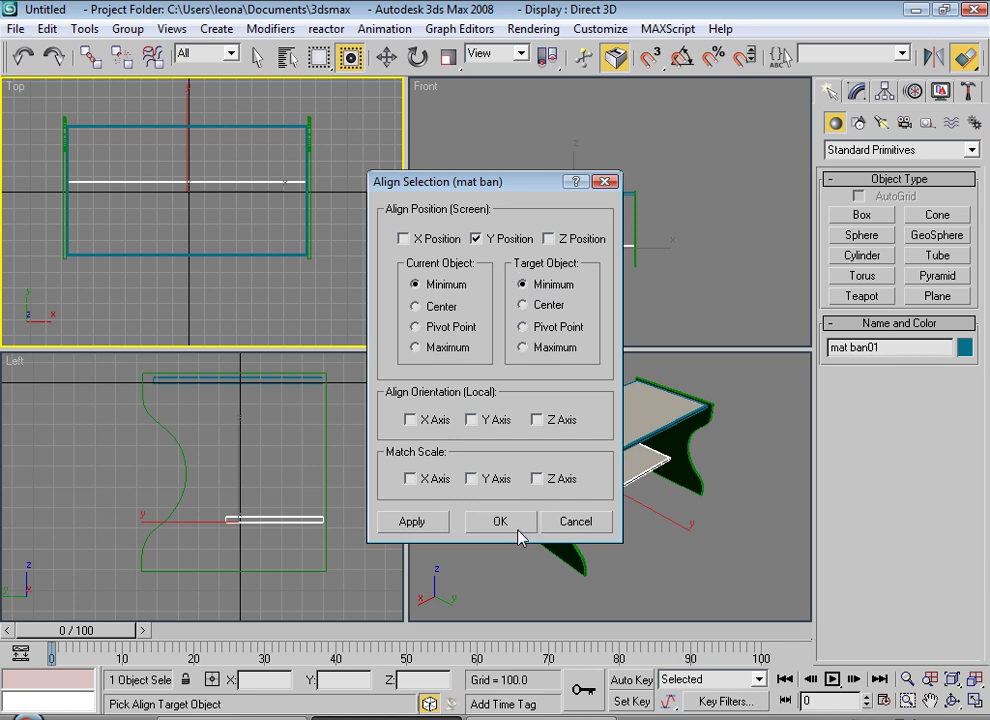
left_click(518, 530)
Align the shelf's Y maximum to the tabletop's, then slide it toward the table's front
key("alt+a")
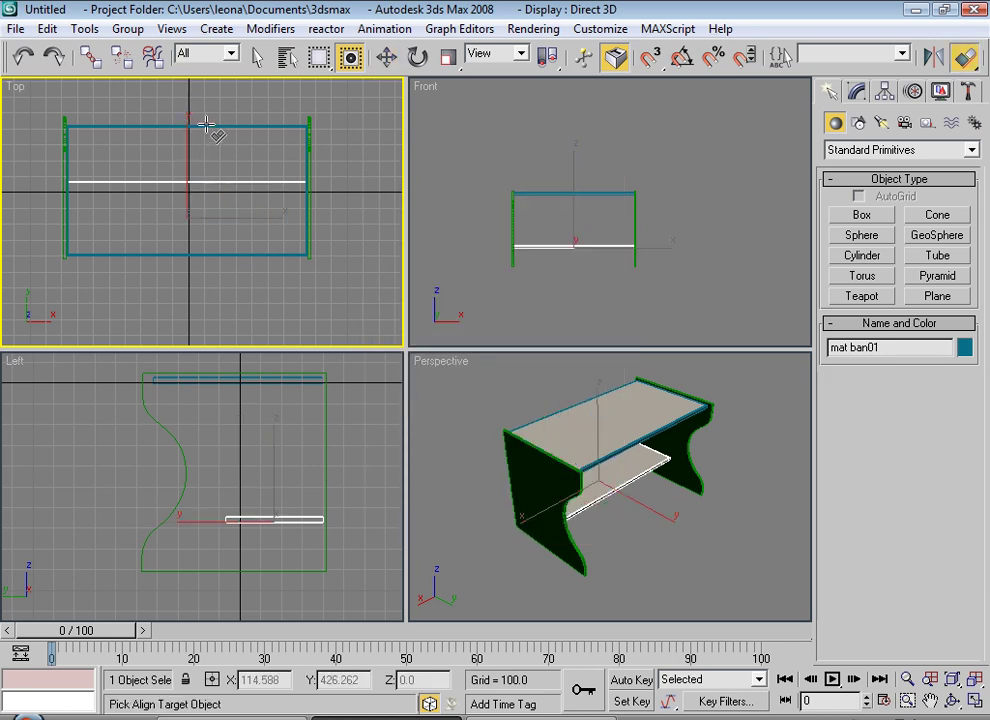
left_click(206, 125)
left_click(437, 356)
left_click(537, 353)
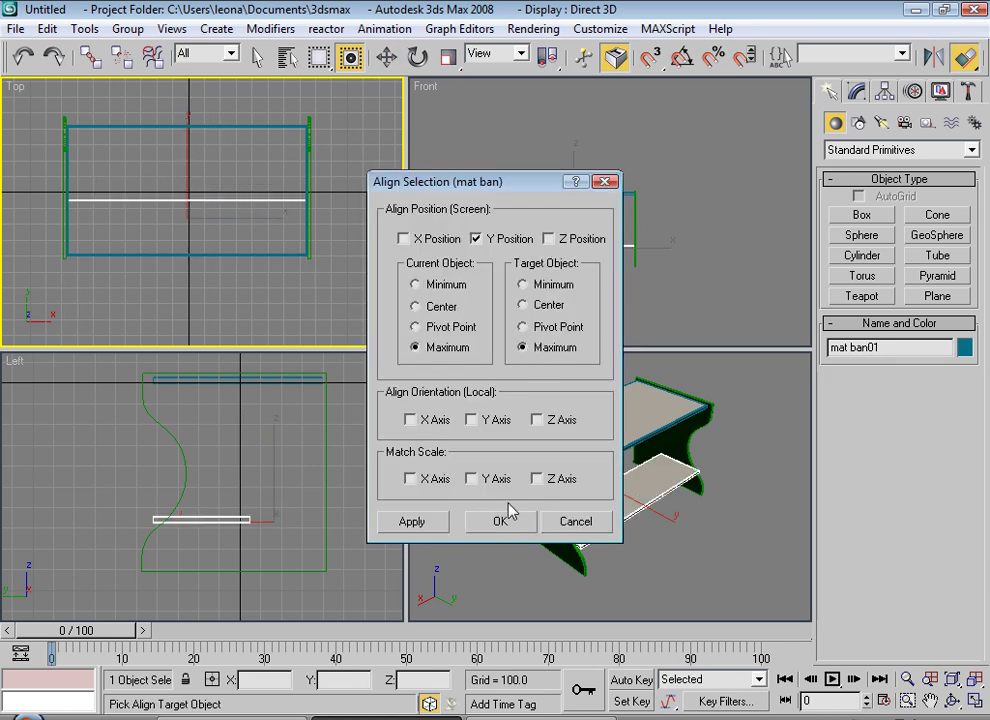
left_click(505, 520)
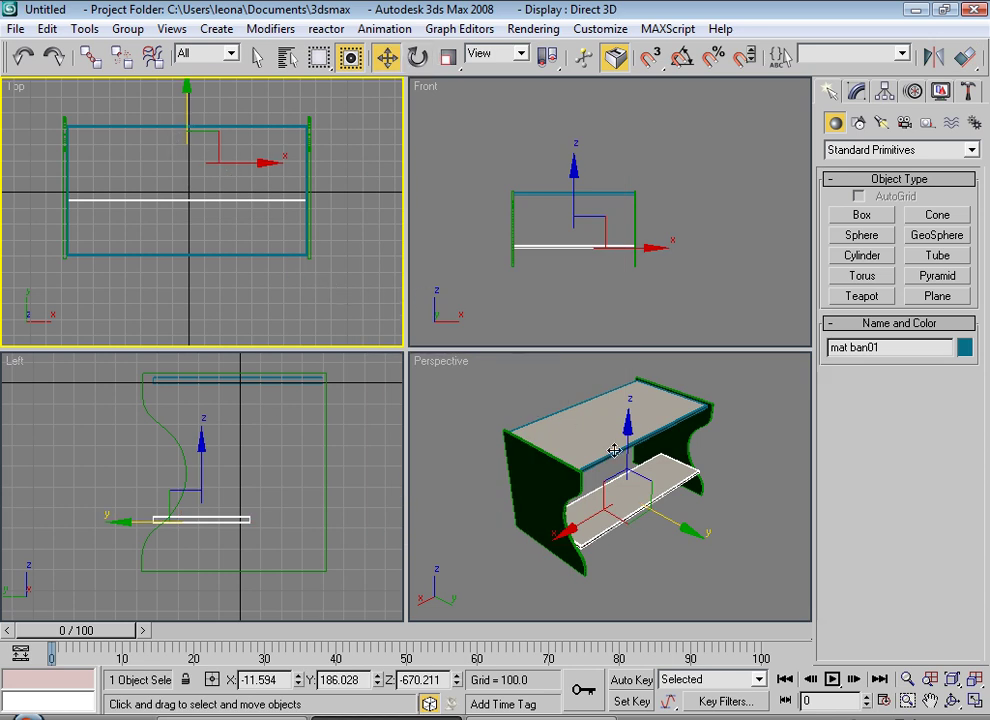
left_click_drag(188, 115, 188, 123)
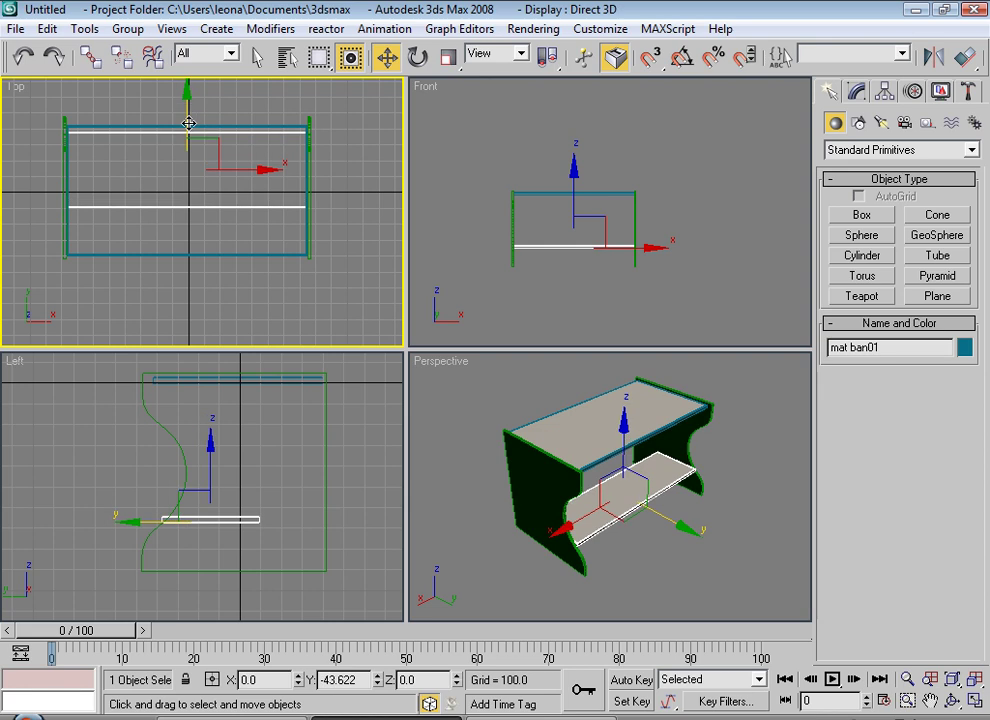
key("ctrl+z")
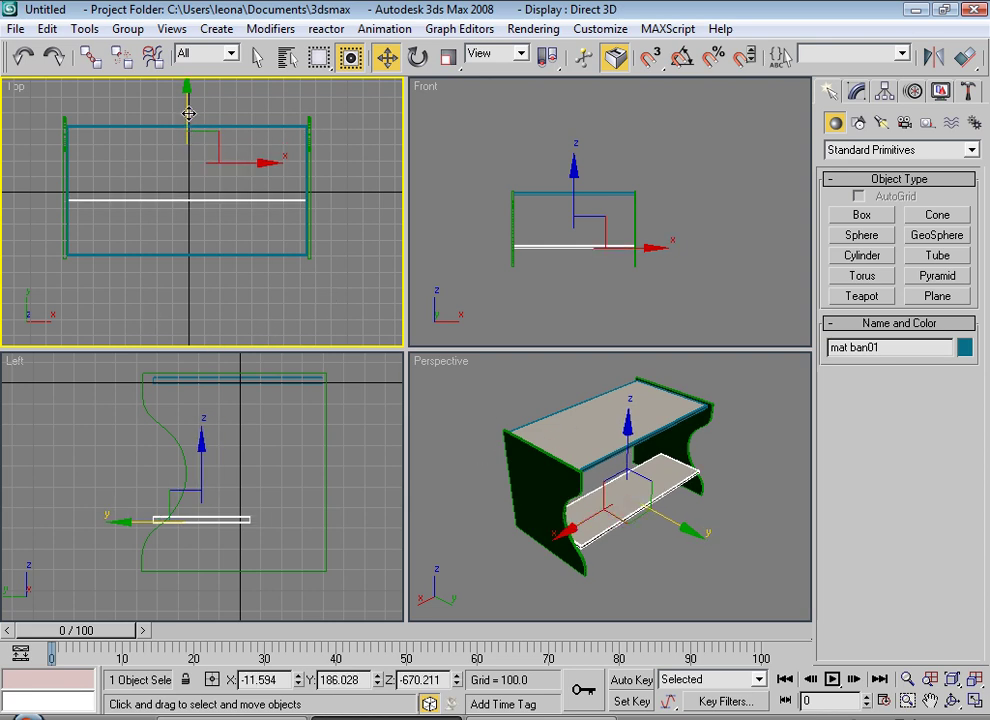
left_click_drag(188, 114, 188, 158)
Re-align the shelf's front edge to the tabletop's minimum Y edge
key("alt+a")
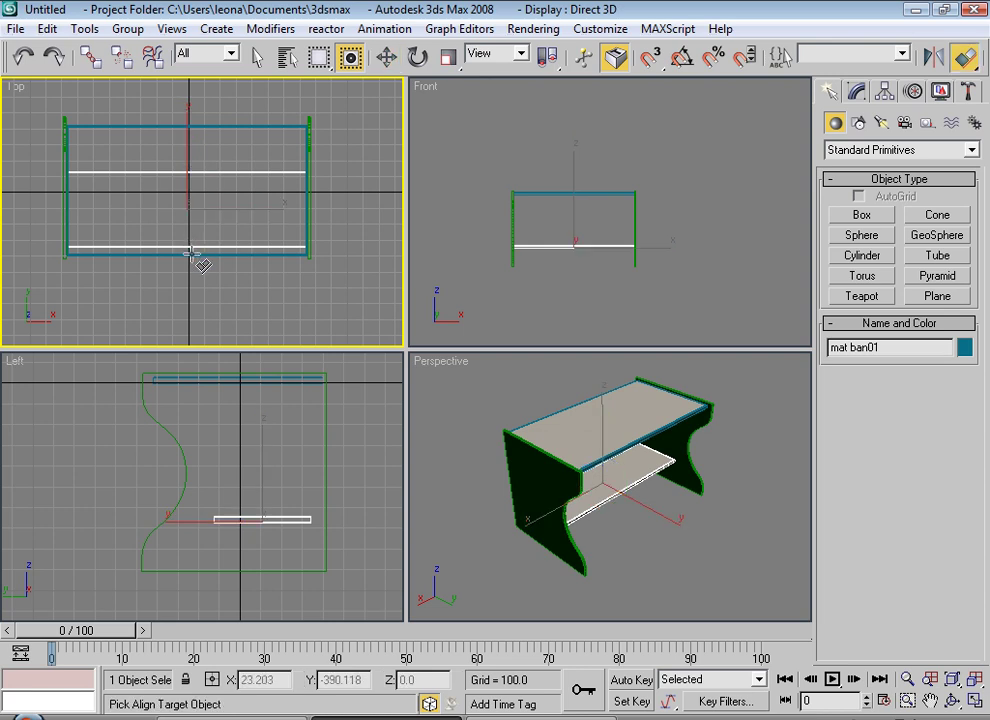
left_click(196, 255)
left_click(415, 284)
left_click(522, 284)
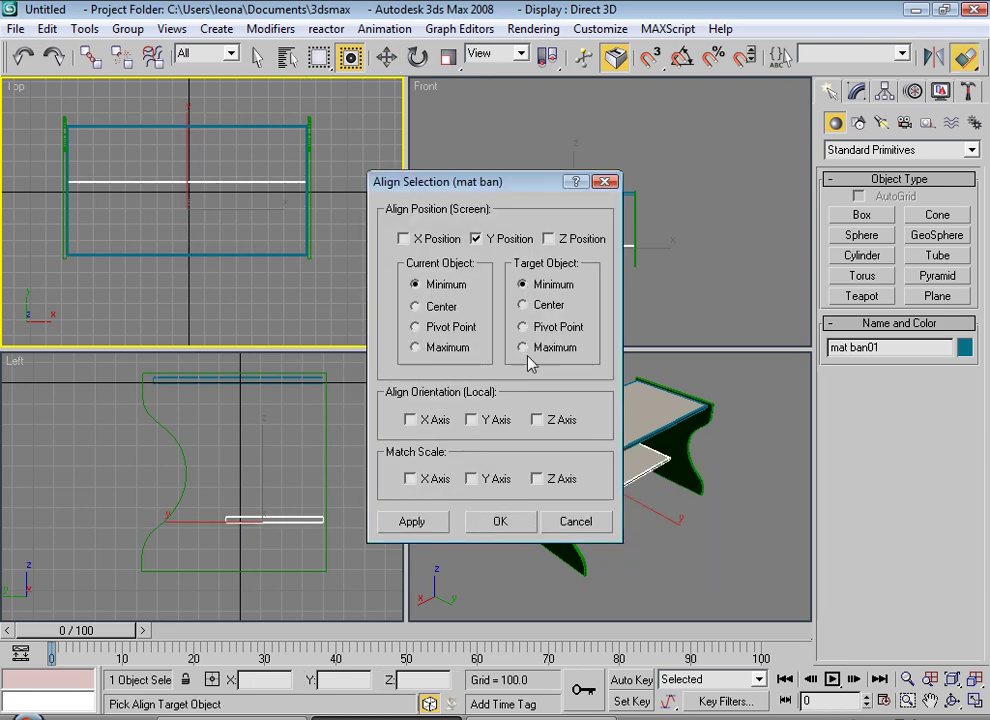
left_click(499, 521)
right_click(636, 530)
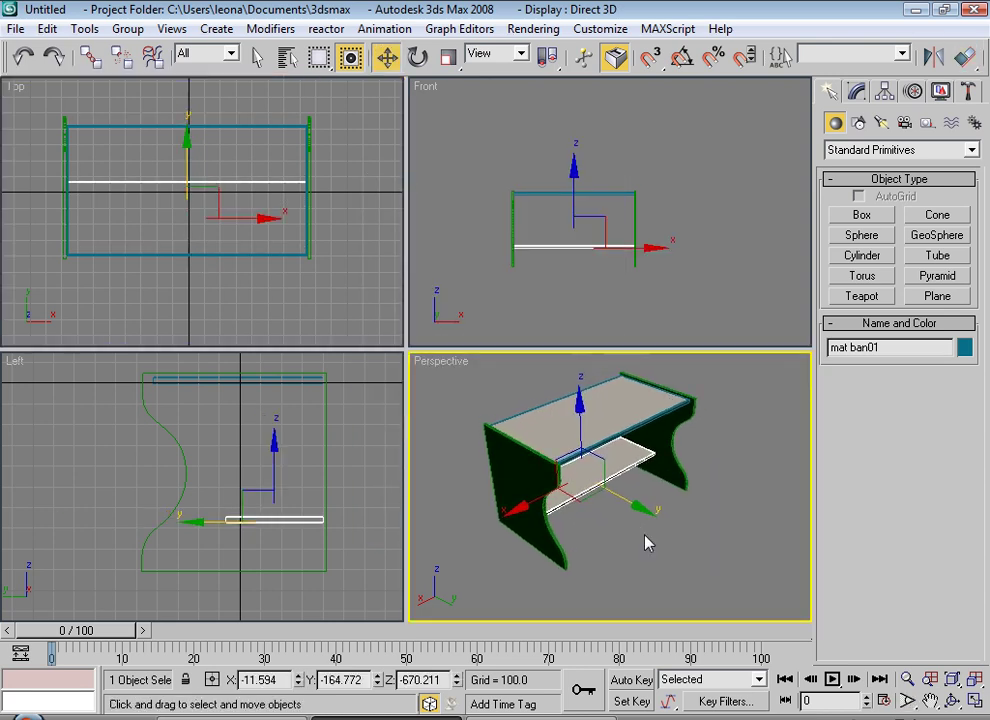
Align the shelf vertically to the bottom of the side leg
key("alt+a")
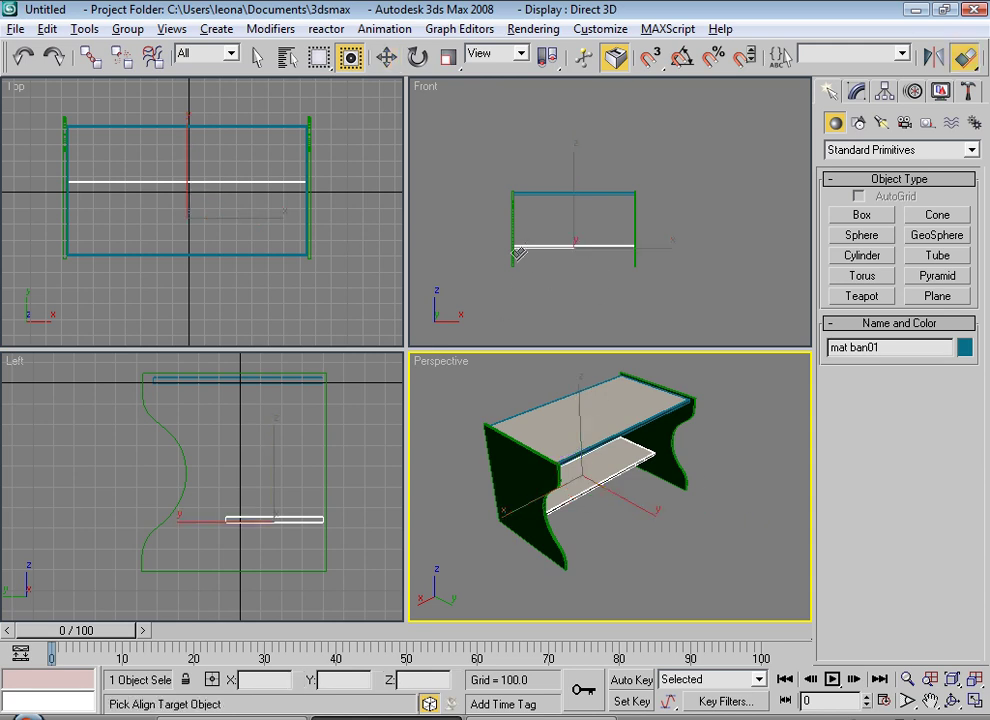
left_click(520, 252)
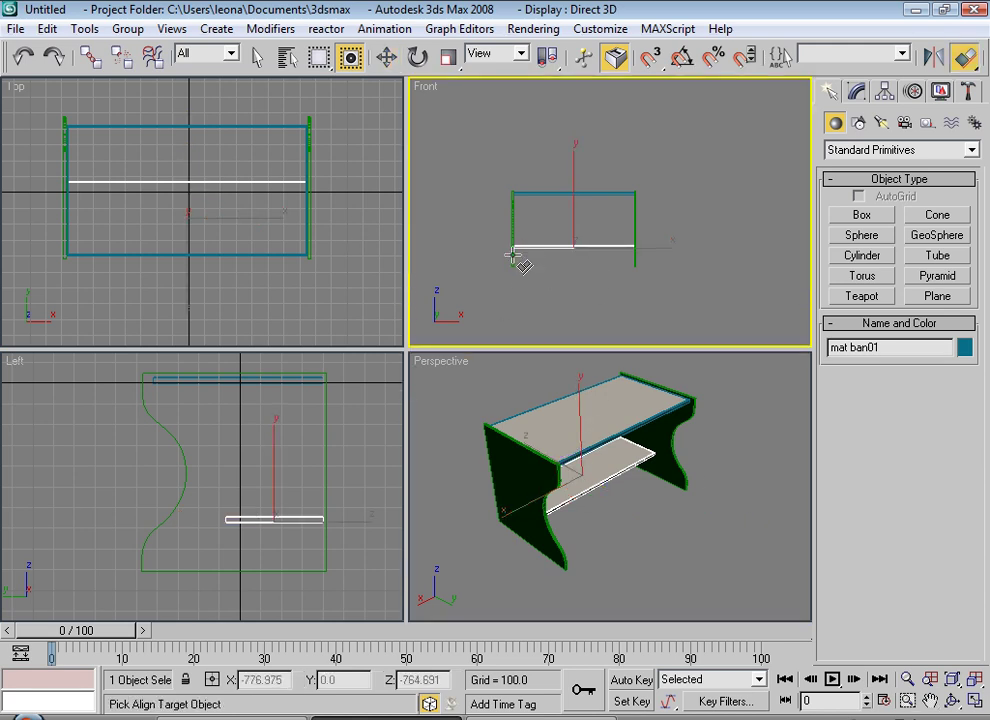
left_click(519, 252)
left_click_drag(497, 186, 210, 115)
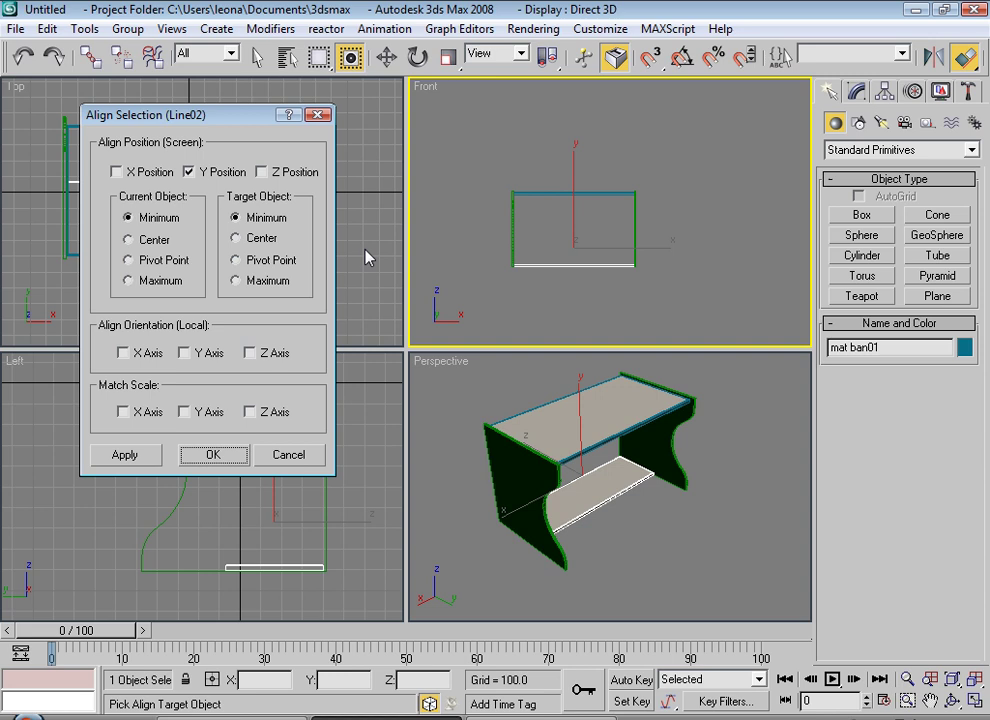
left_click(224, 459)
right_click(388, 57)
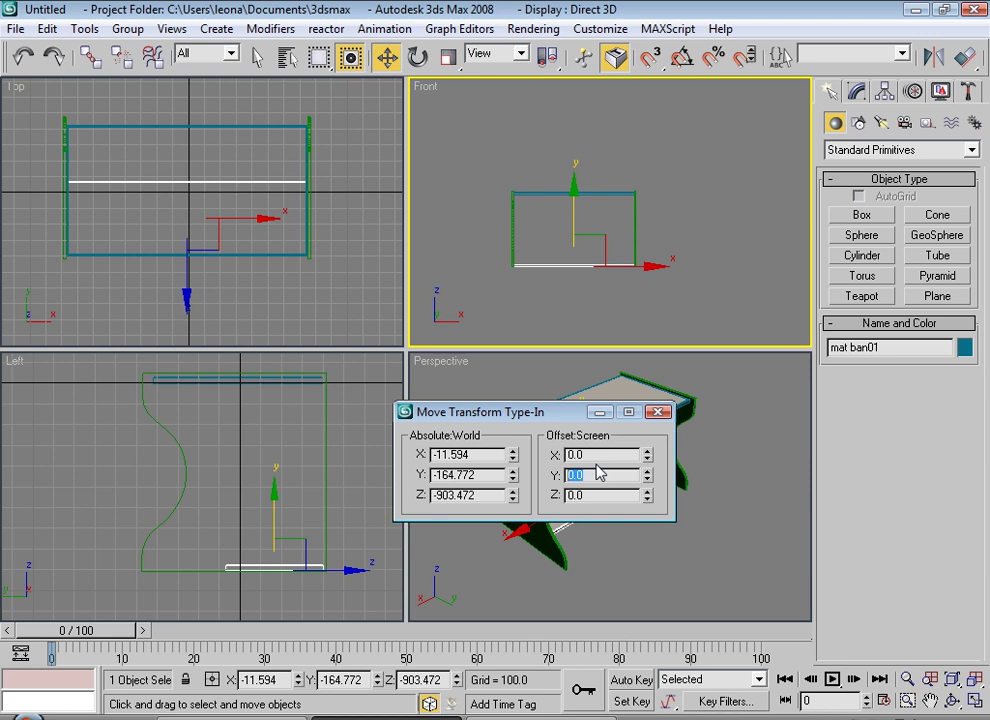
Apply a 200-unit Y offset to raise the shelf, then select the Line02 leg panel
key("Return")
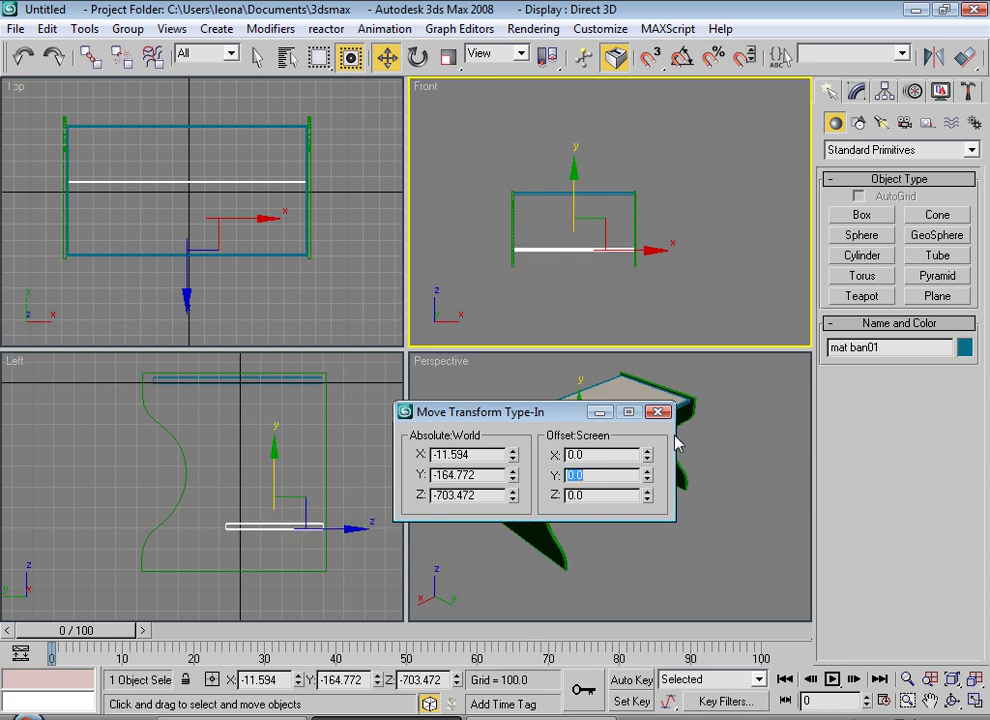
left_click(657, 411)
left_click(718, 446)
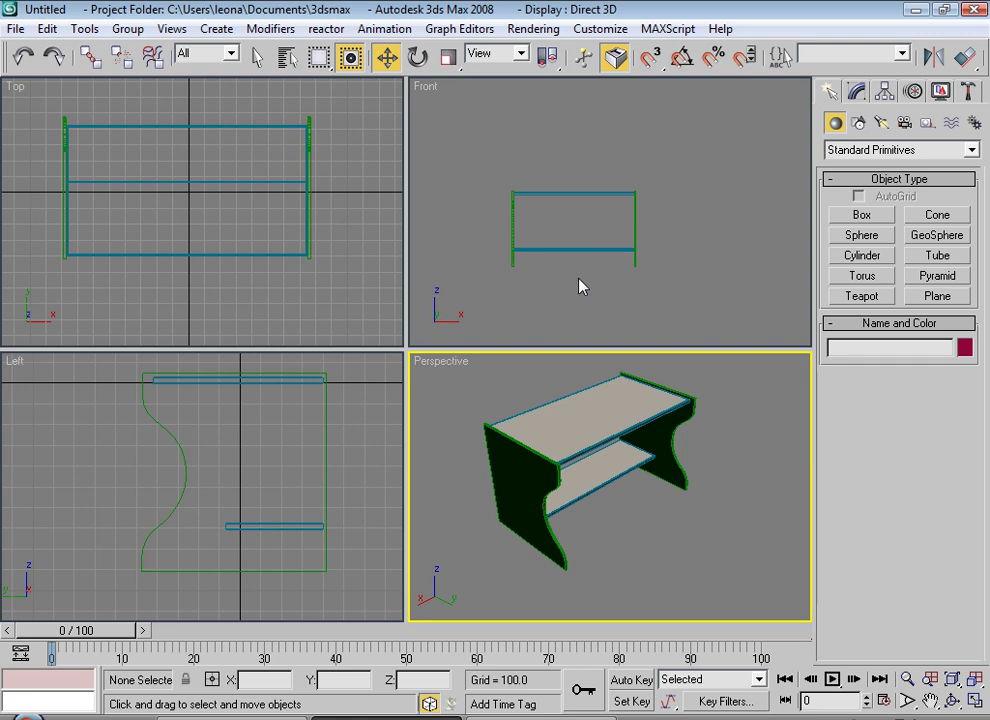
left_click(326, 459)
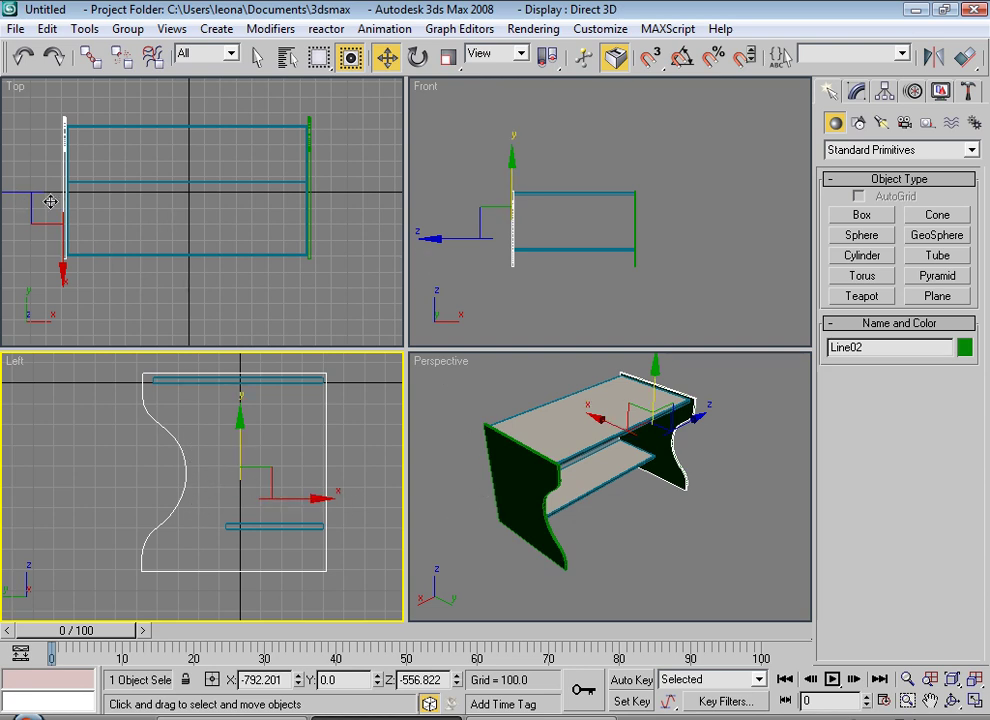
Copy Line02 in the Top view as an independent Line03 at the table's middle
left_click(97, 178)
left_click_drag(128, 190, 263, 204, "shift")
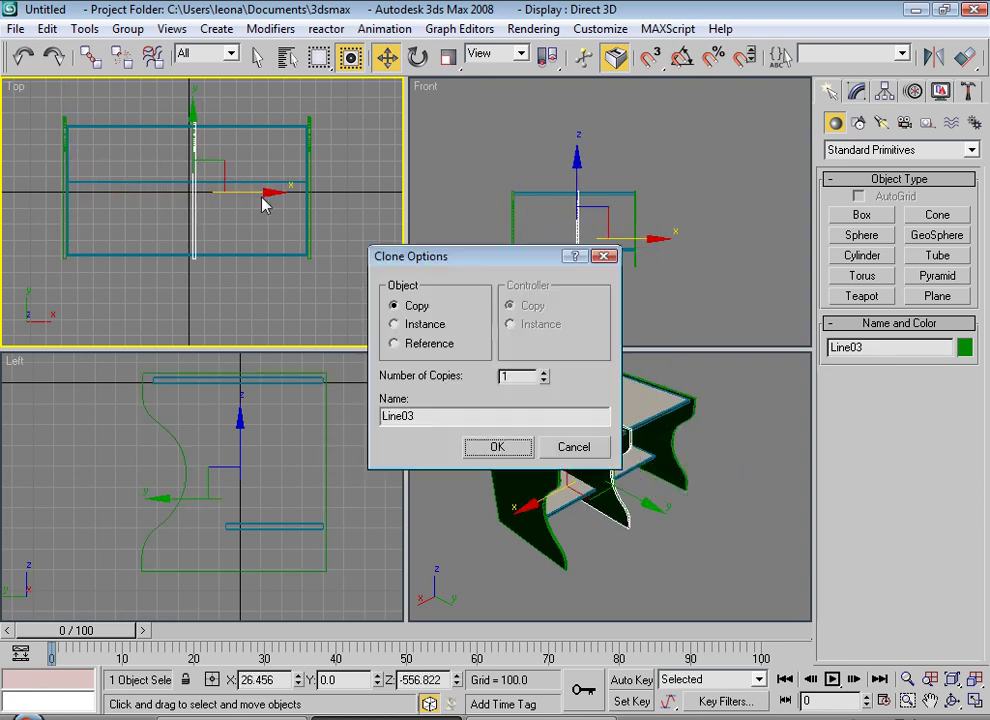
left_click(497, 449)
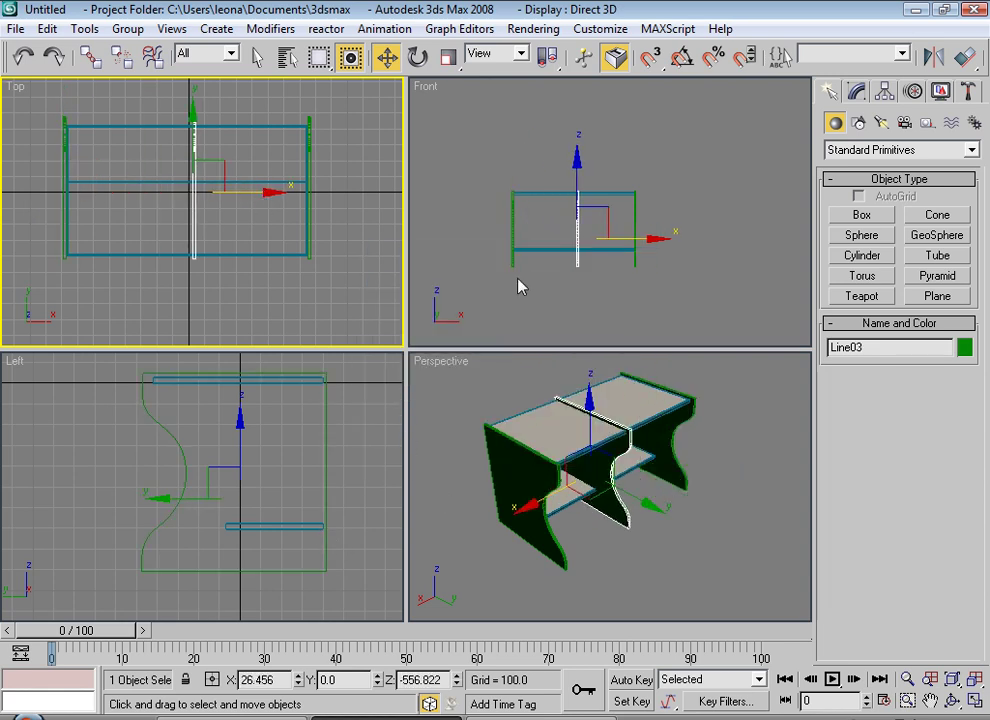
right_click(294, 486)
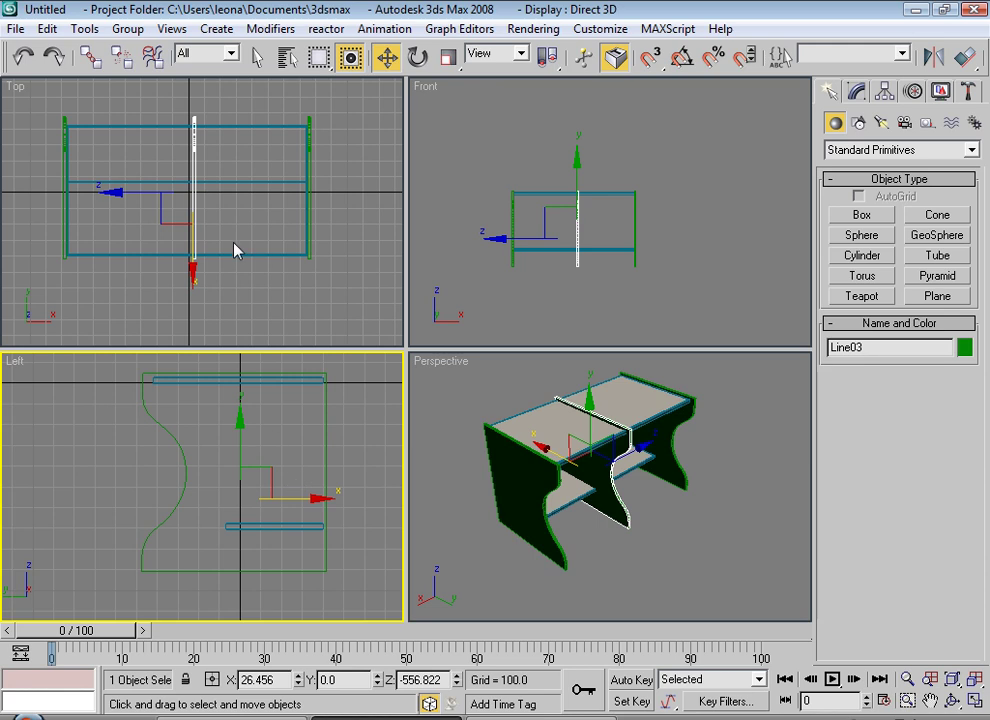
Hide all objects except Line03 and enter Vertex level of its Line in the stack
left_click(848, 92)
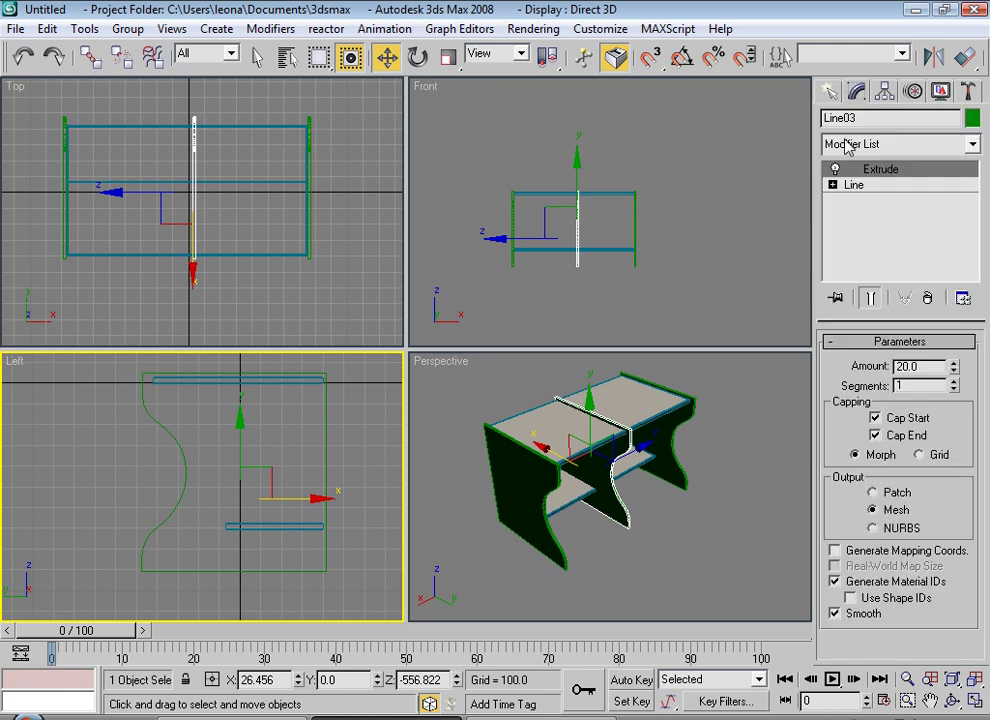
right_click(231, 455)
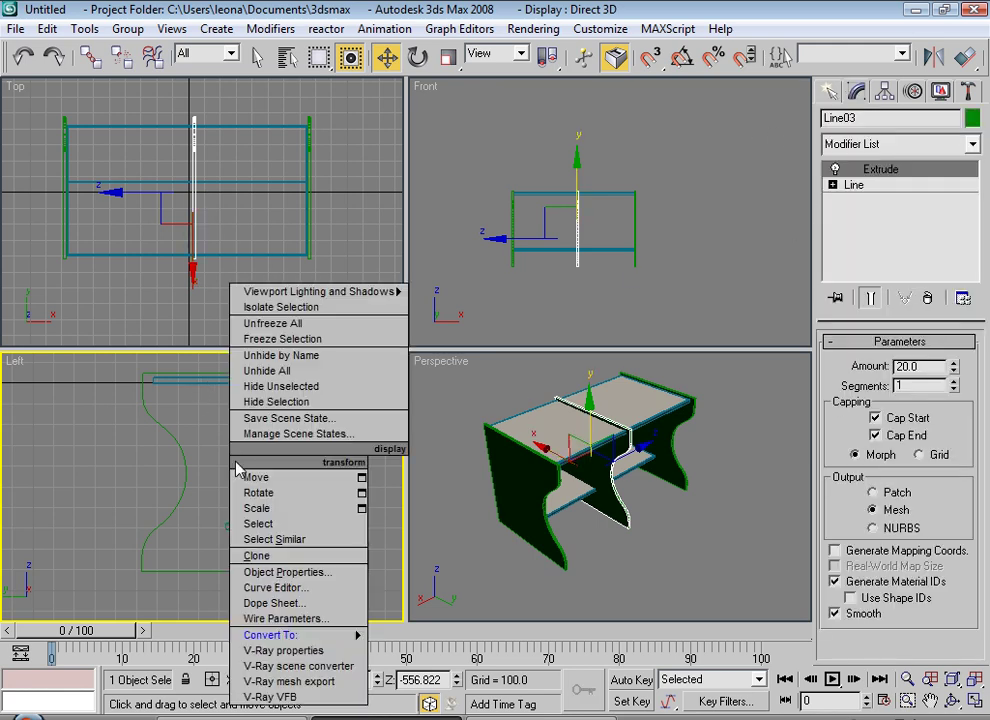
left_click(264, 386)
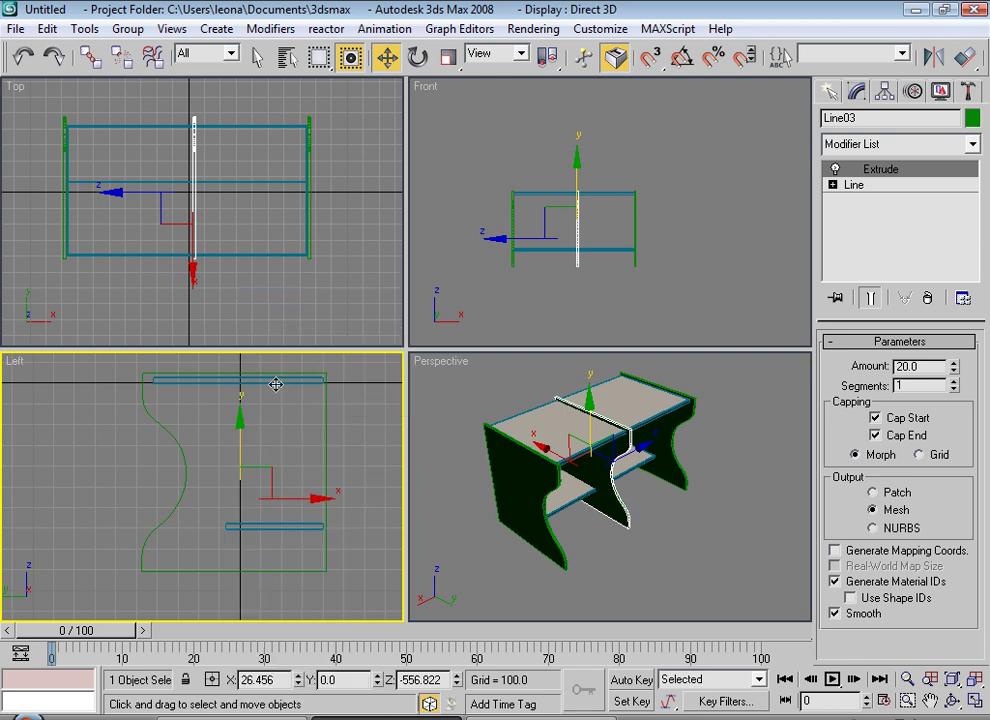
left_click(850, 186)
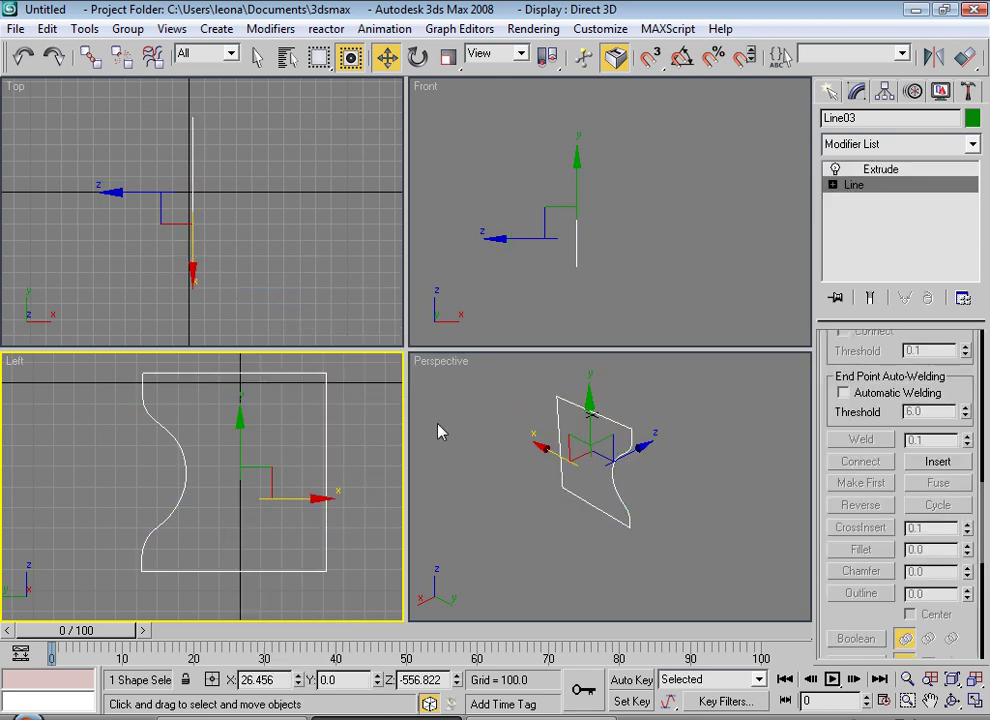
scroll(205, 479, "up", 3)
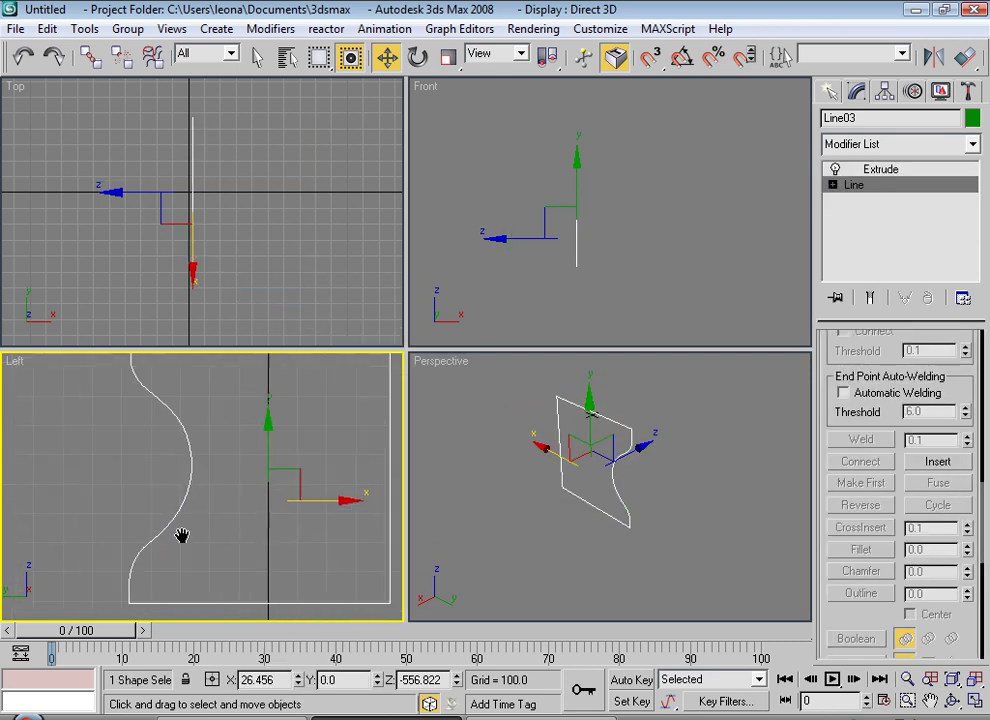
left_click(832, 185)
left_click(860, 200)
scroll(261, 457, "down", 2)
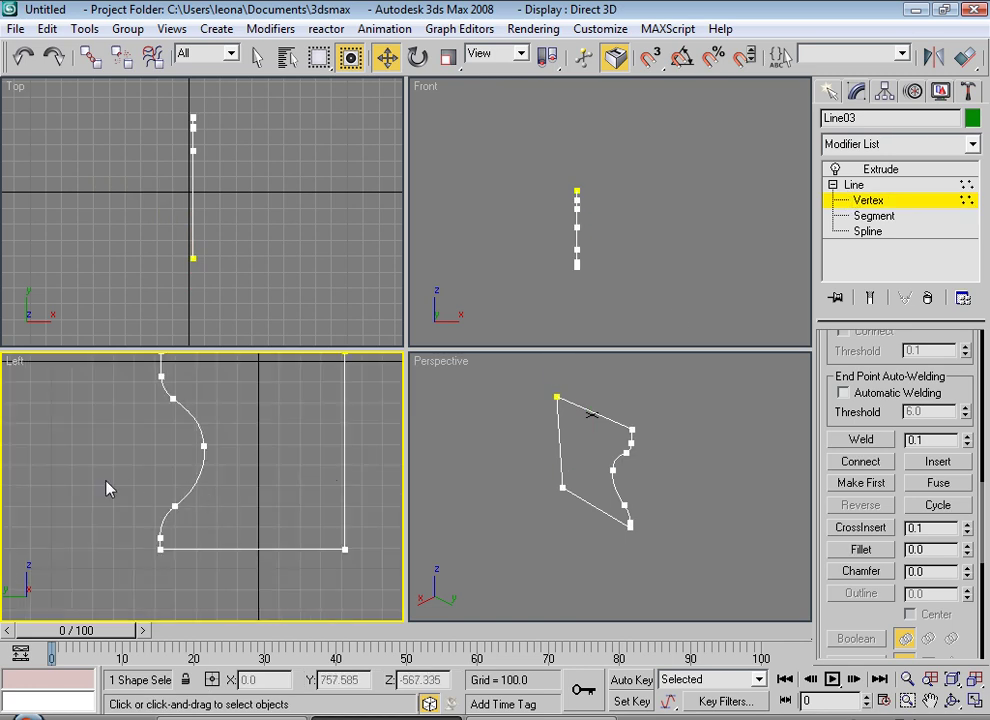
Straighten a curved segment of the Line03 outline in the Left view
left_click_drag(110, 488, 188, 552)
right_click(176, 464)
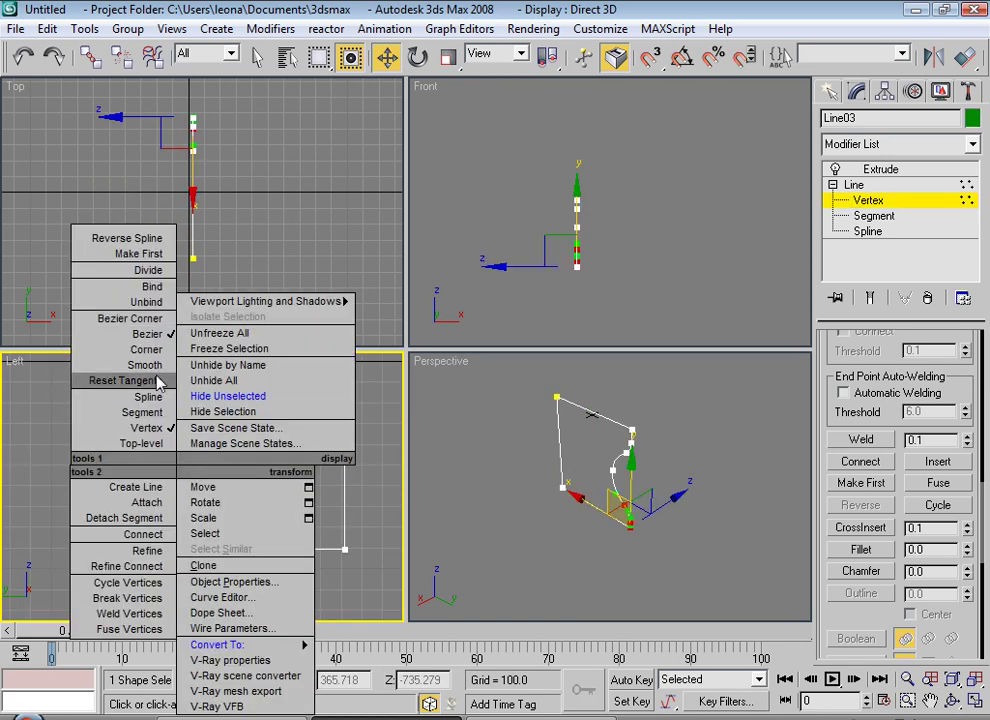
left_click(868, 216)
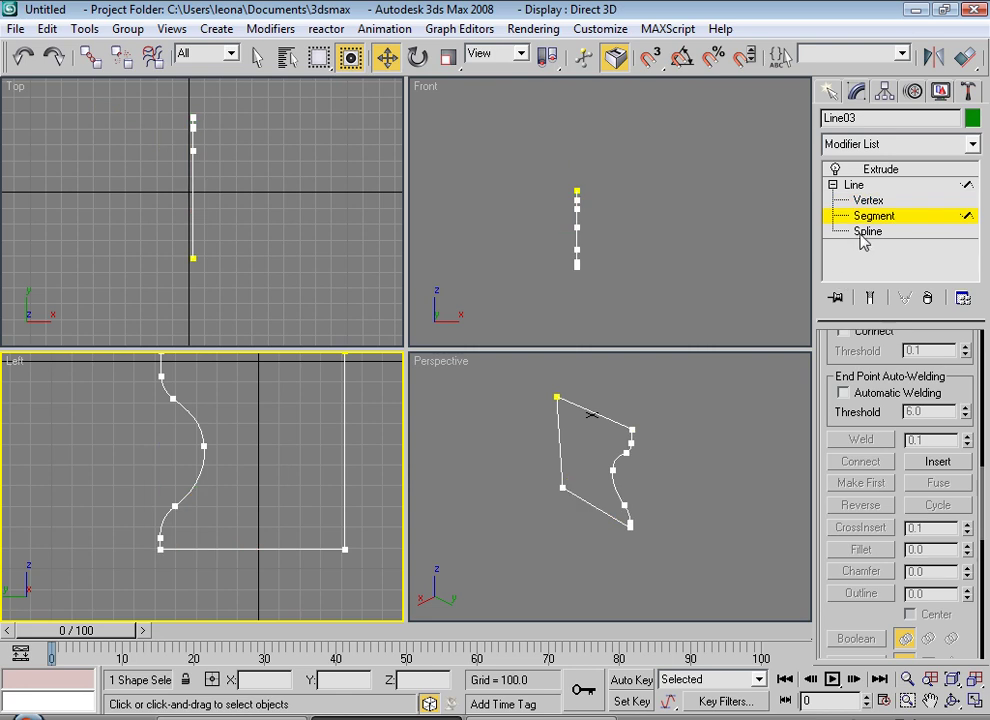
left_click_drag(270, 475, 219, 592)
right_click(160, 465)
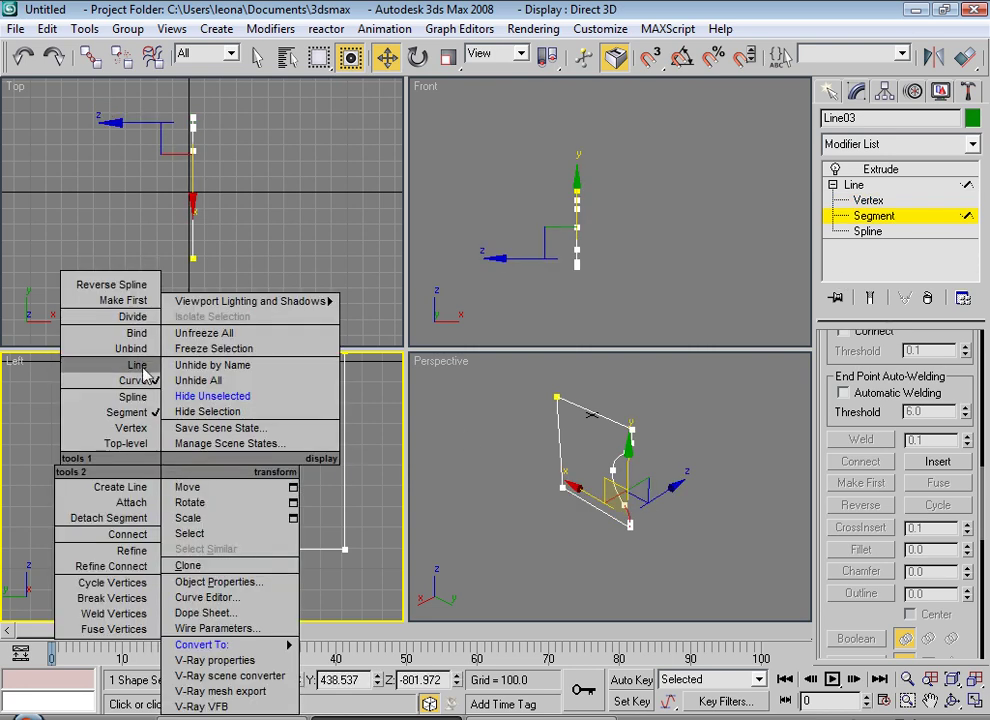
left_click(137, 365)
middle_click_drag(159, 592, 221, 537)
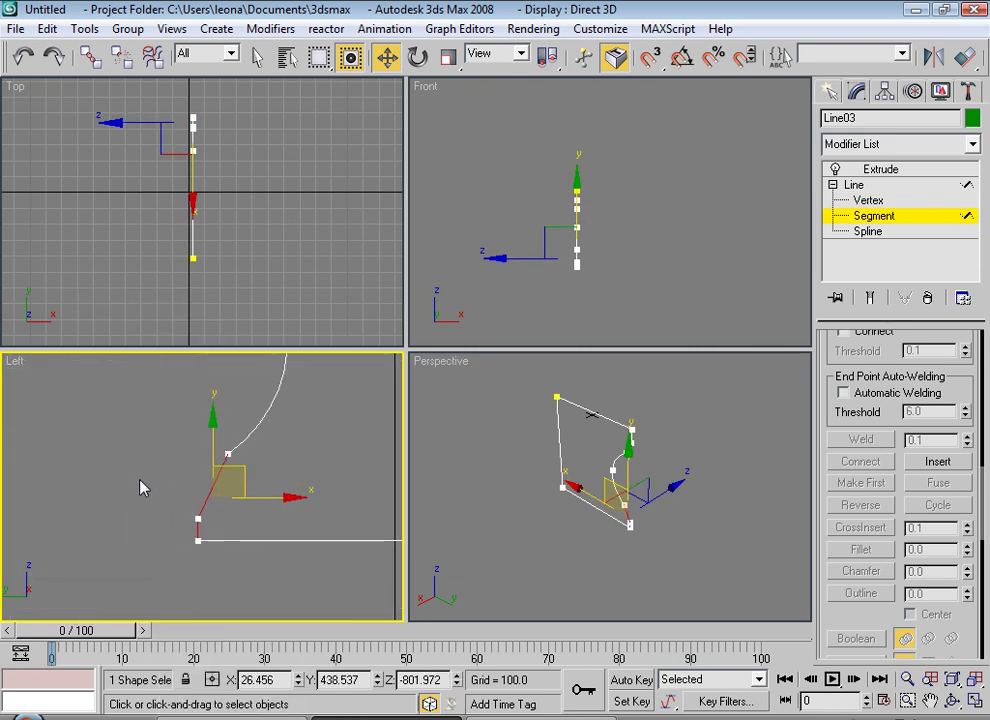
left_click_drag(140, 488, 240, 567)
mouse_move(148, 435)
left_mouse_down()
mouse_move(234, 526)
mouse_move(221, 524)
left_mouse_up()
left_click(296, 469)
left_click(221, 465)
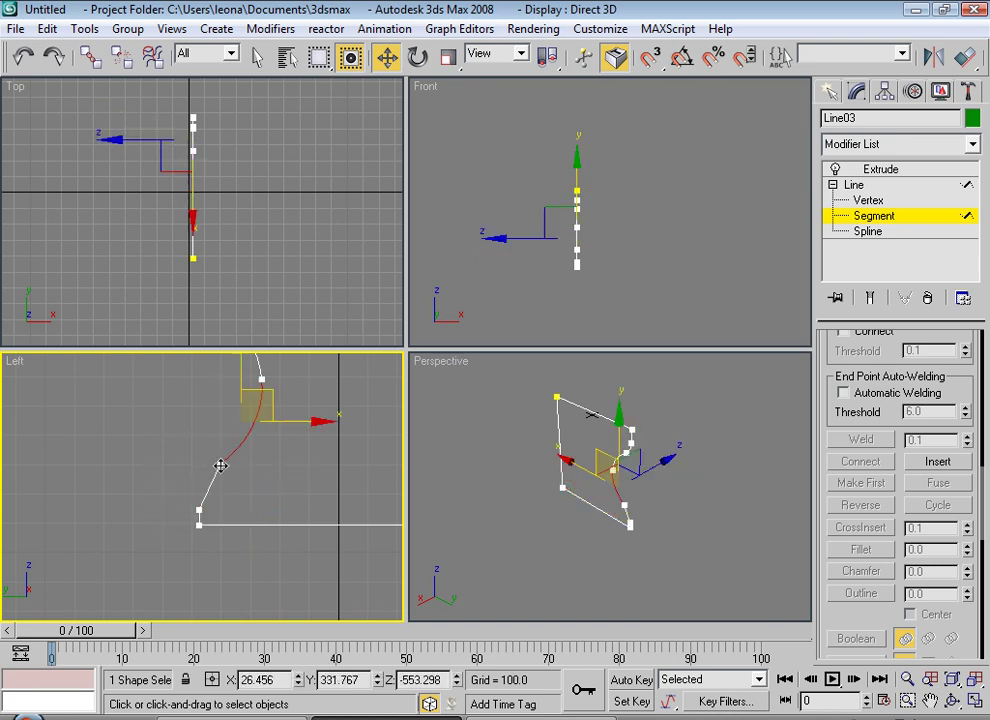
Weld the bottom vertices with a 999999 threshold and shift the resulting vertex
key("1")
left_click(220, 463)
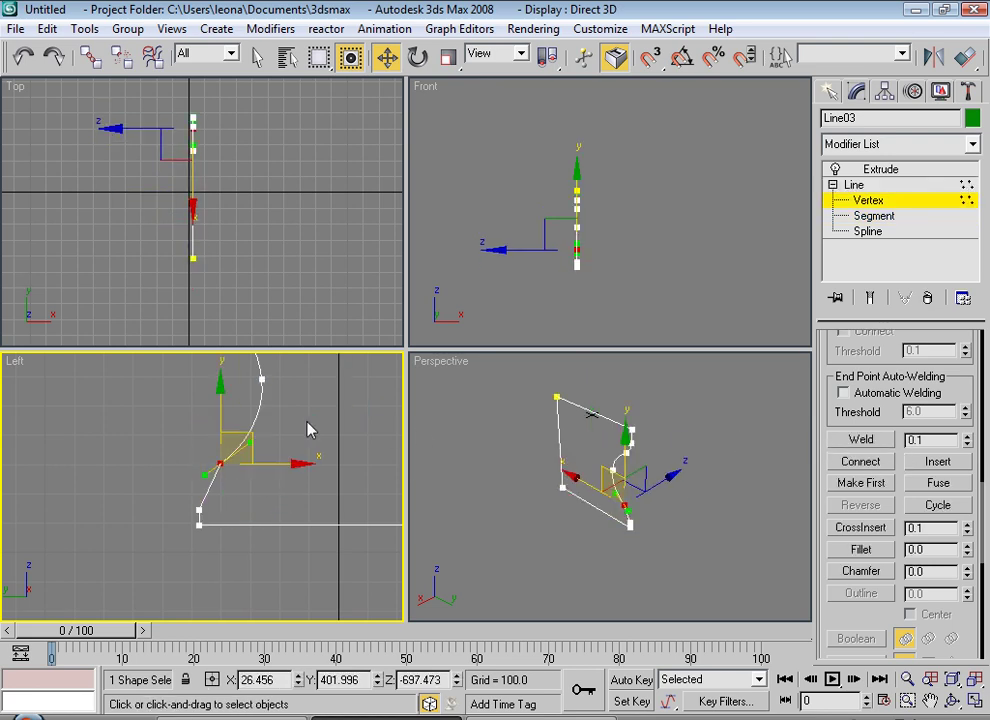
left_click_drag(236, 487, 247, 521)
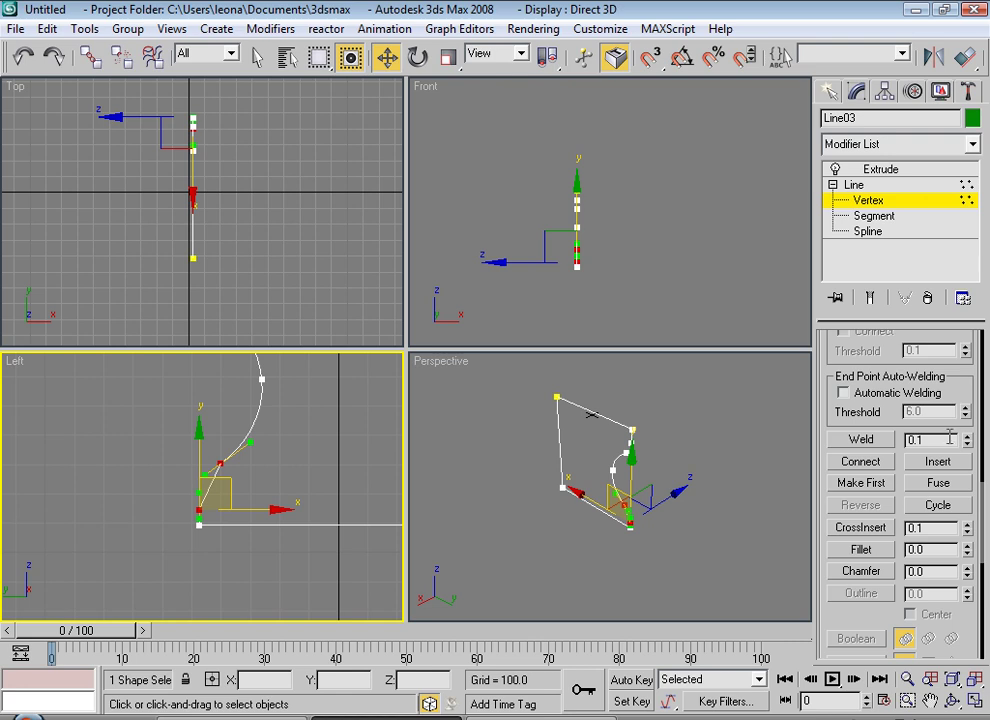
type("999999")
key("Return")
left_click(861, 440)
scroll(250, 559, "up", 2)
scroll(228, 510, "down", 3)
left_click(223, 531)
mouse_move(276, 531)
left_mouse_down()
mouse_move(311, 533)
mouse_move(205, 520)
left_mouse_up()
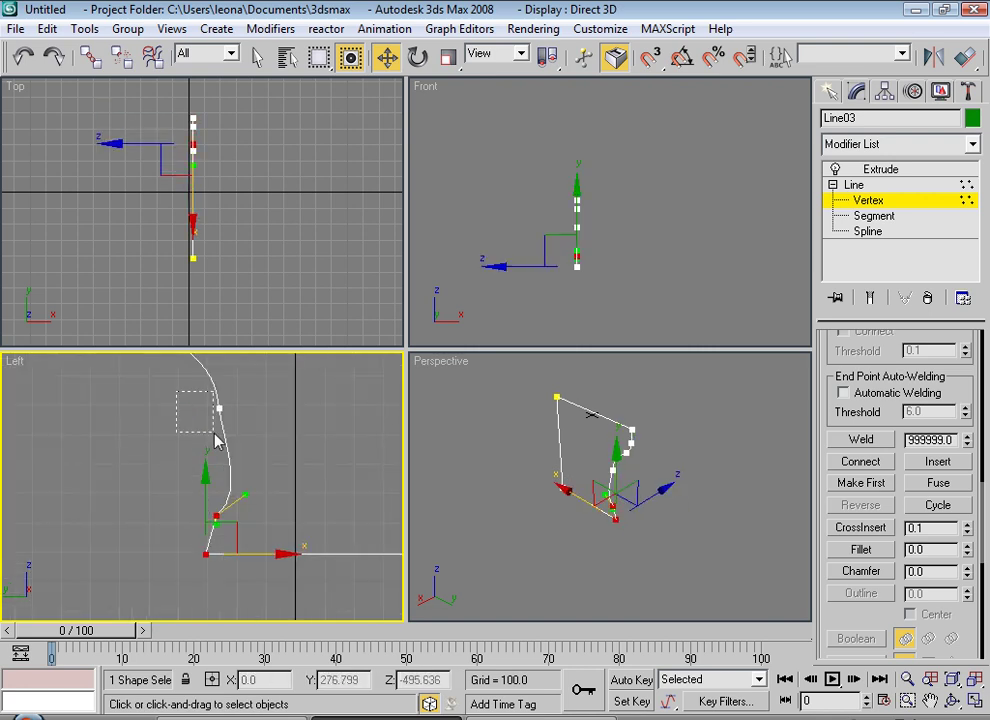
Straighten the remaining curved segment of the outline
left_click_drag(177, 391, 214, 436)
key("2")
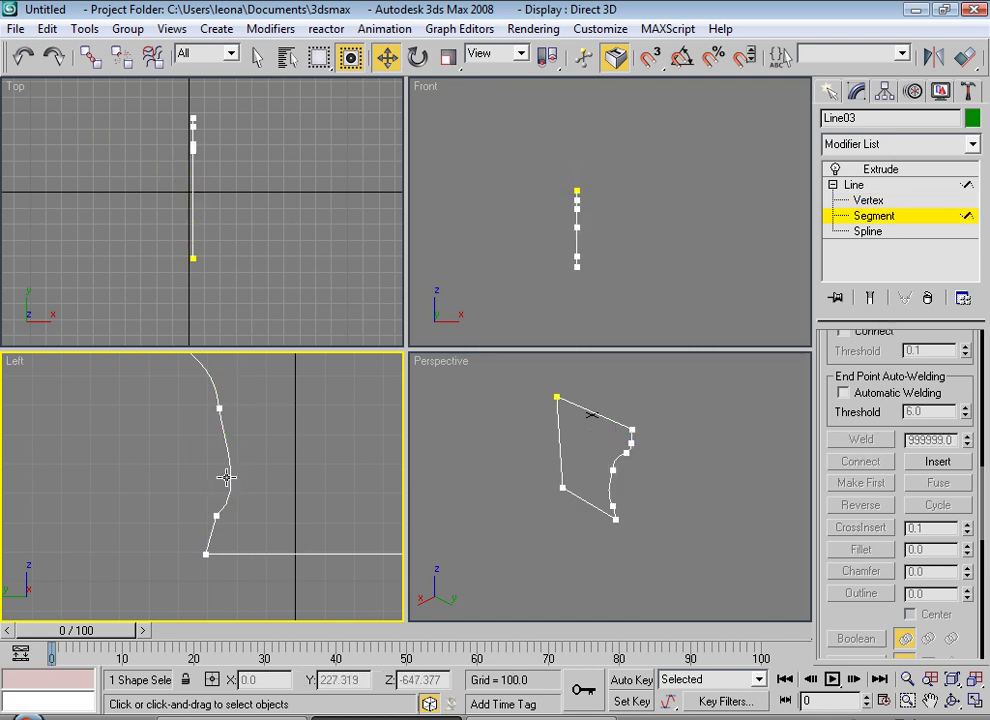
left_click(224, 478)
right_click(224, 478)
left_click(276, 362)
left_click(265, 507)
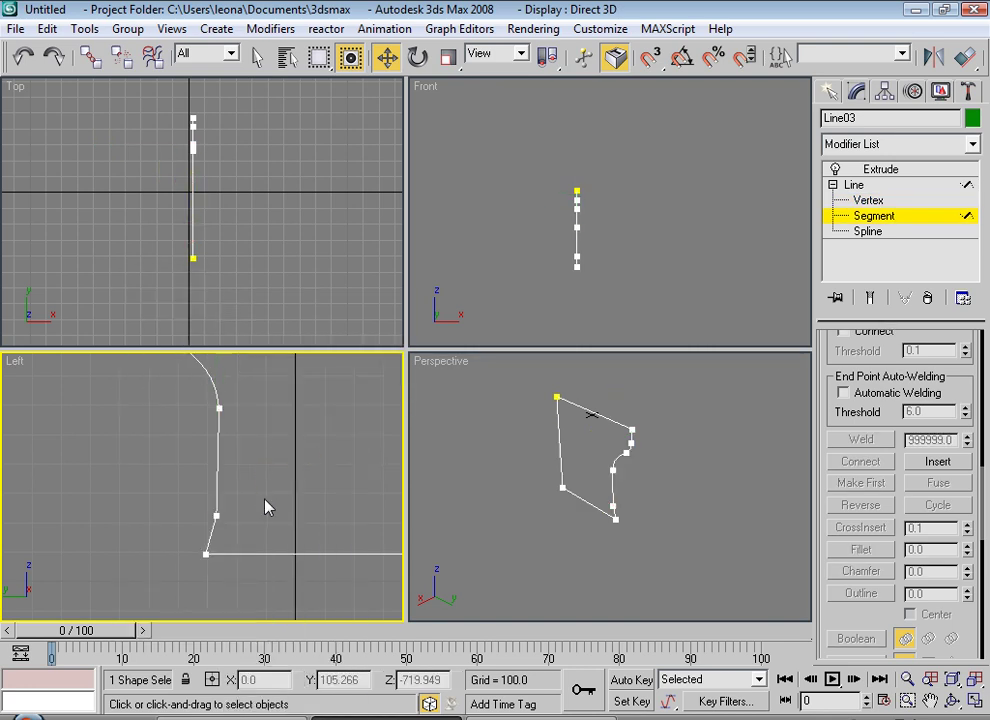
Move a vertex onto the bottom corner, weld them, and return to the Line level
scroll(200, 520, "down", 2)
scroll(225, 565, "up", 2)
left_click_drag(210, 555, 227, 571)
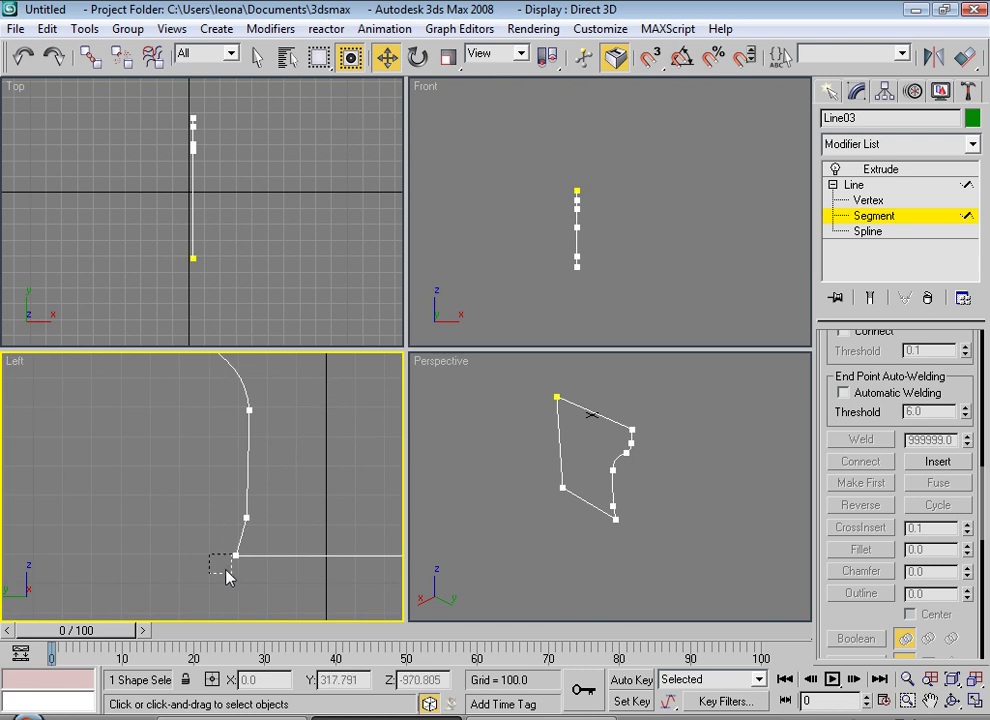
key("1")
left_click(236, 556)
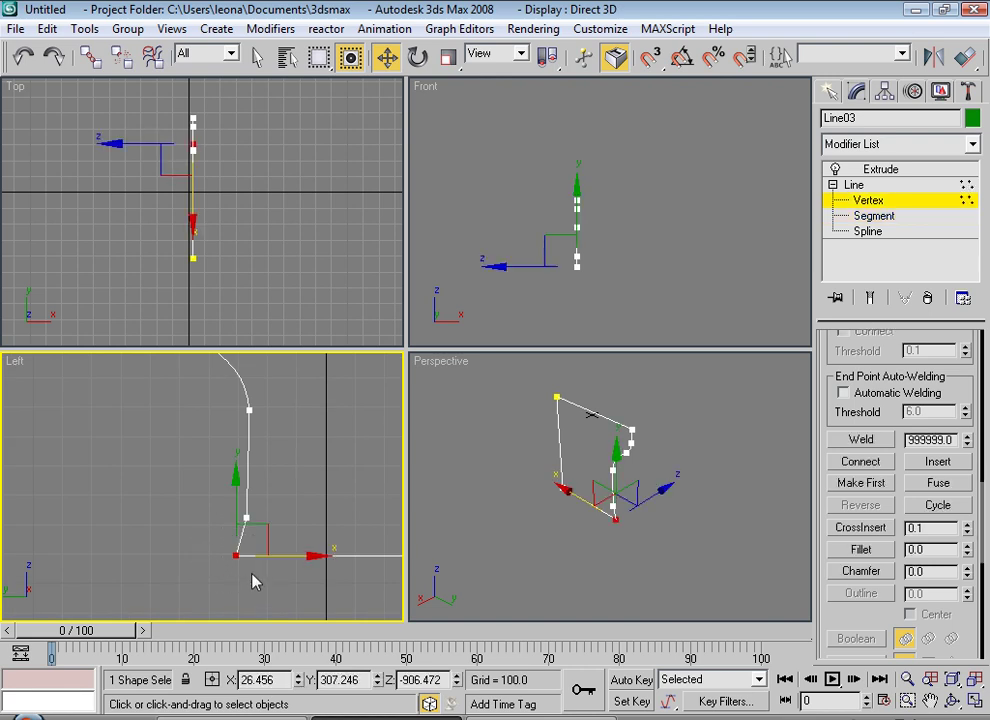
left_click_drag(283, 557, 302, 556)
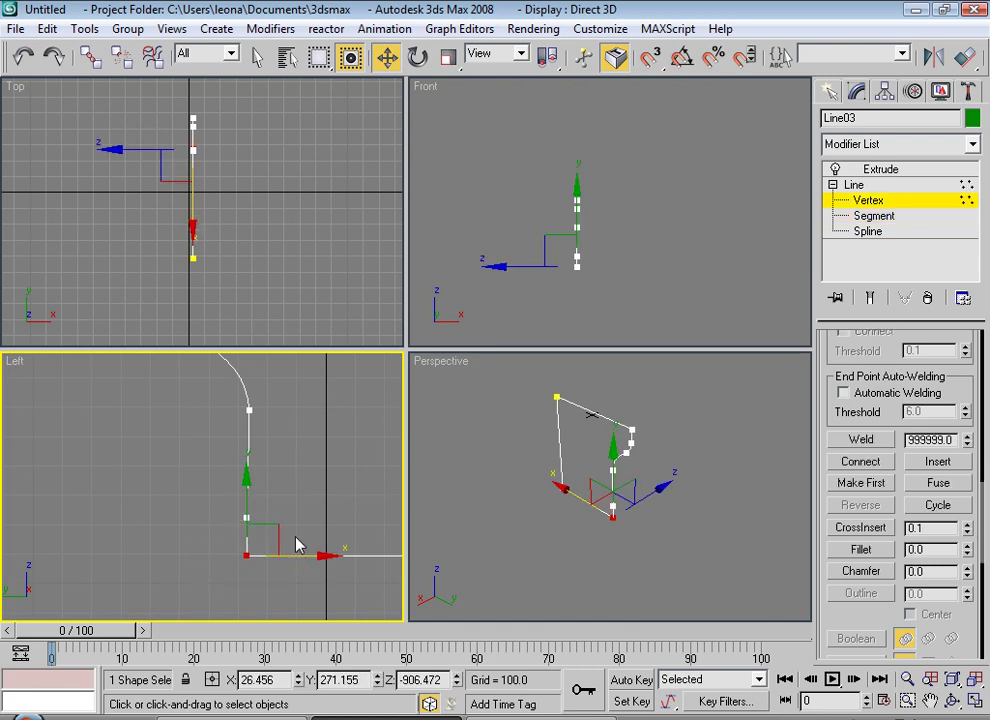
left_click(246, 518)
left_click_drag(215, 517, 265, 543)
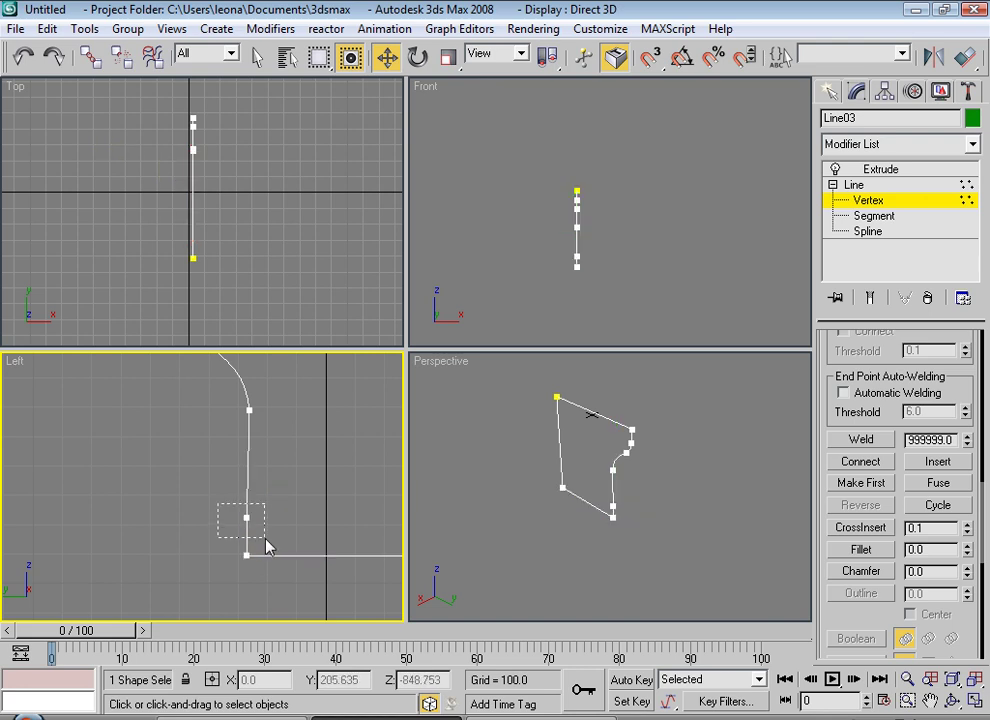
mouse_move(247, 470)
left_mouse_down()
mouse_move(248, 500)
mouse_move(190, 541)
mouse_move(261, 561)
mouse_move(319, 557)
left_mouse_up()
left_click(855, 442)
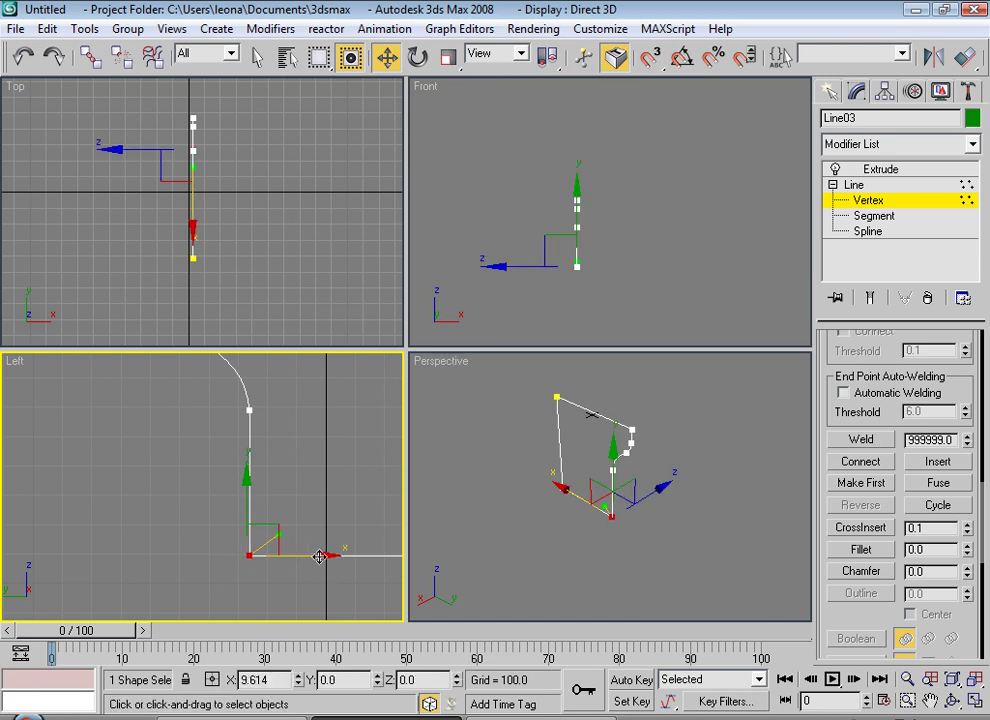
left_click(294, 581)
mouse_move(294, 581)
middle_mouse_down()
mouse_move(276, 548)
mouse_move(271, 576)
middle_mouse_up()
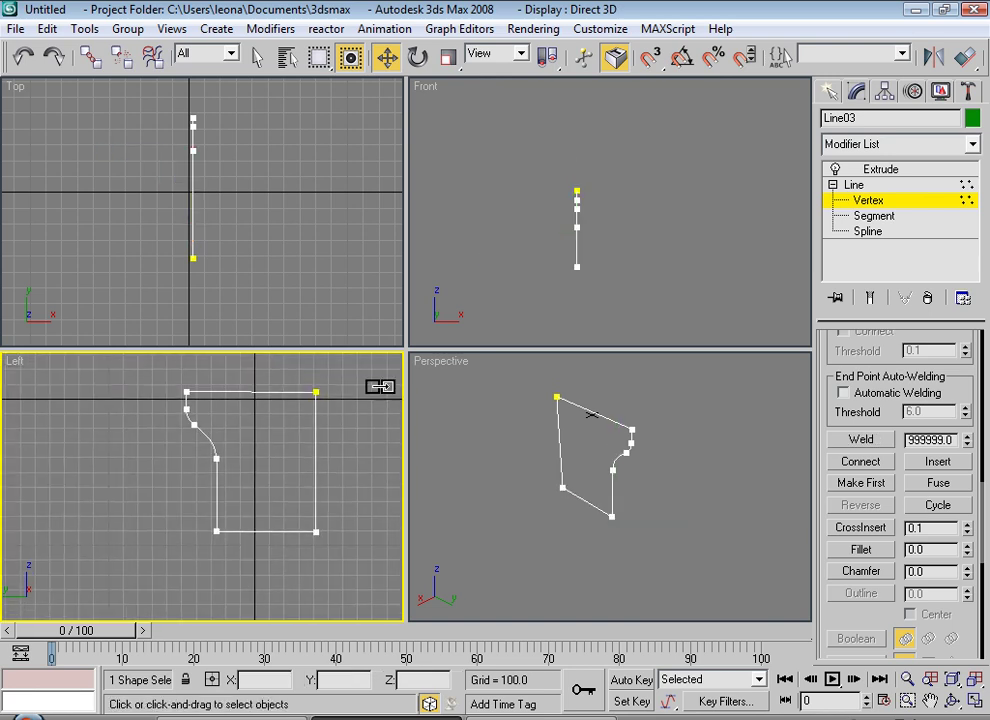
left_click(864, 205)
Unhide all the table parts and zoom the view to show the whole table
right_click(388, 482)
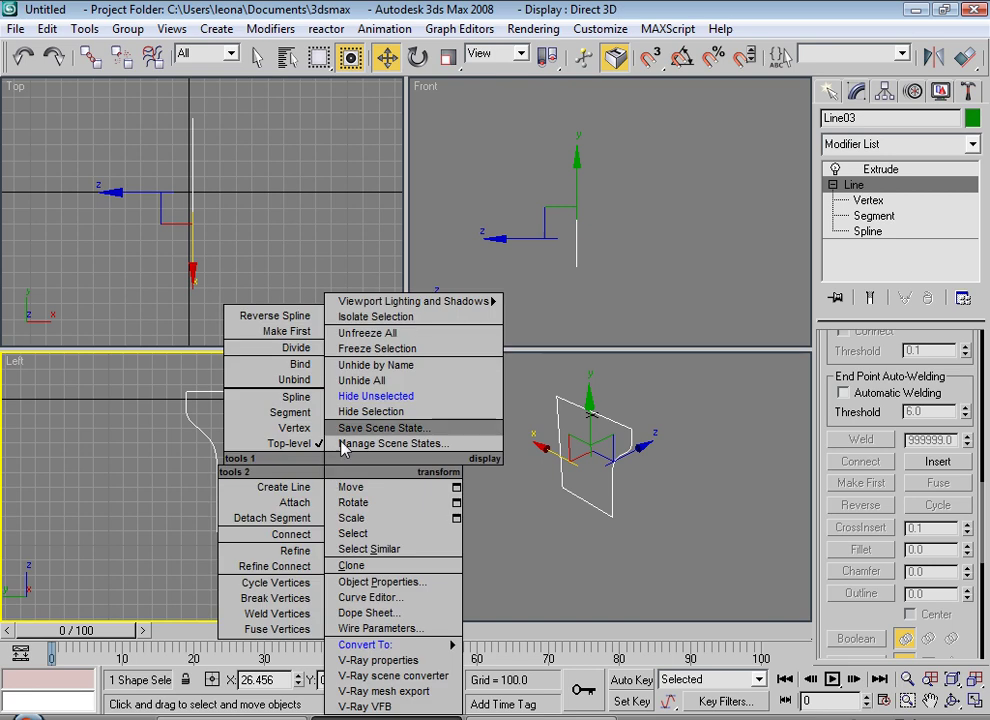
left_click(370, 393)
scroll(217, 531, "up", 2)
scroll(172, 537, "up", 1)
scroll(217, 533, "up", 1)
scroll(217, 531, "up", 2)
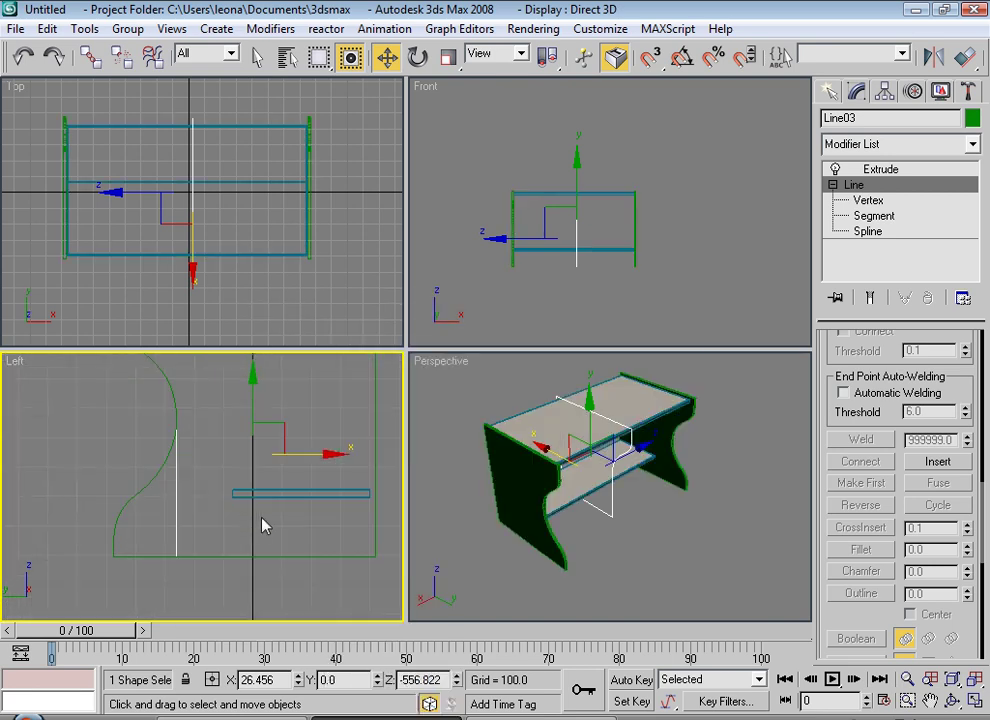
scroll(265, 525, "down", 2)
Pull the left-end vertices of shelf mat ban01 toward the curved leg
left_click(340, 558)
left_click(273, 491)
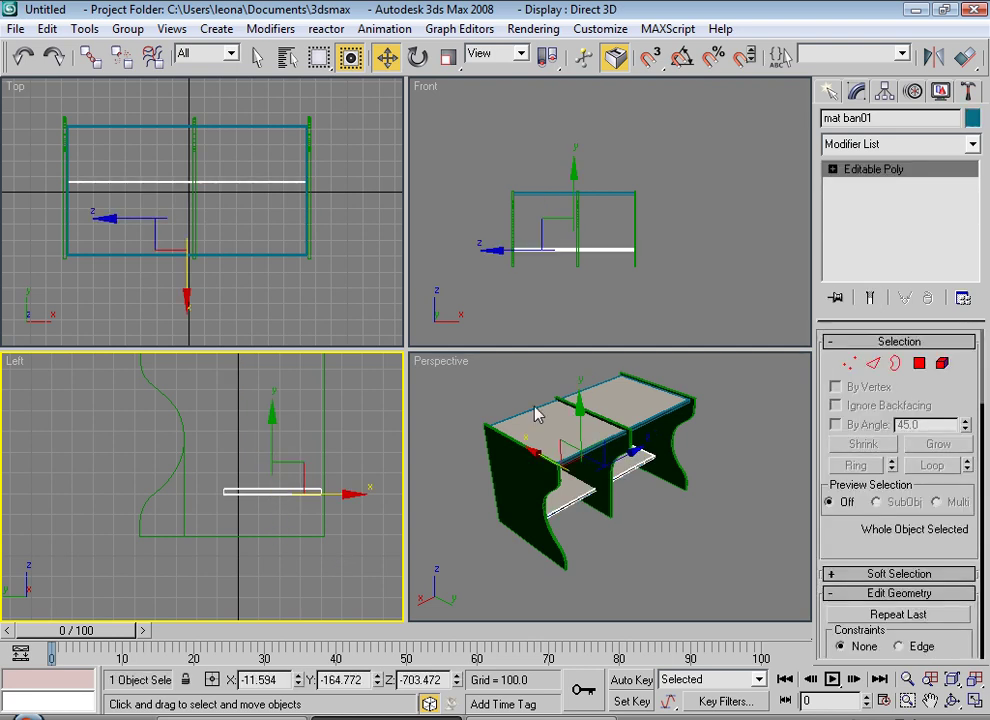
left_click(848, 363)
mouse_move(210, 470)
left_mouse_down()
mouse_move(250, 512)
mouse_move(245, 493)
left_mouse_up()
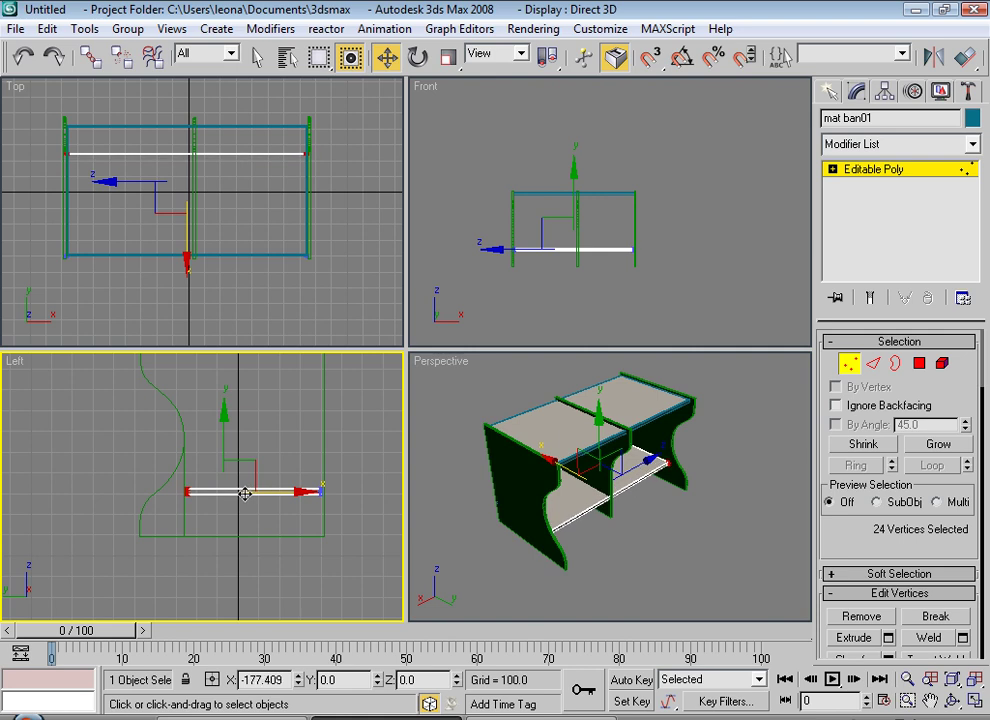
left_click(313, 259)
left_click(843, 172)
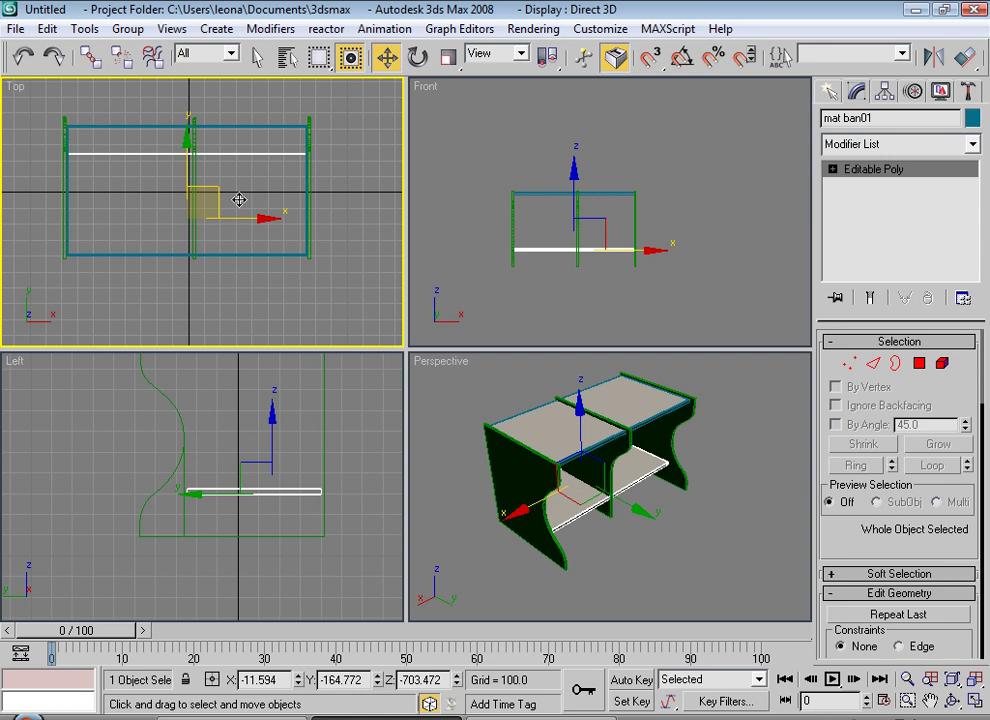
Align divider panel Line03 to side leg Line02 along X, minimum to minimum
left_click(196, 227)
left_click(192, 241)
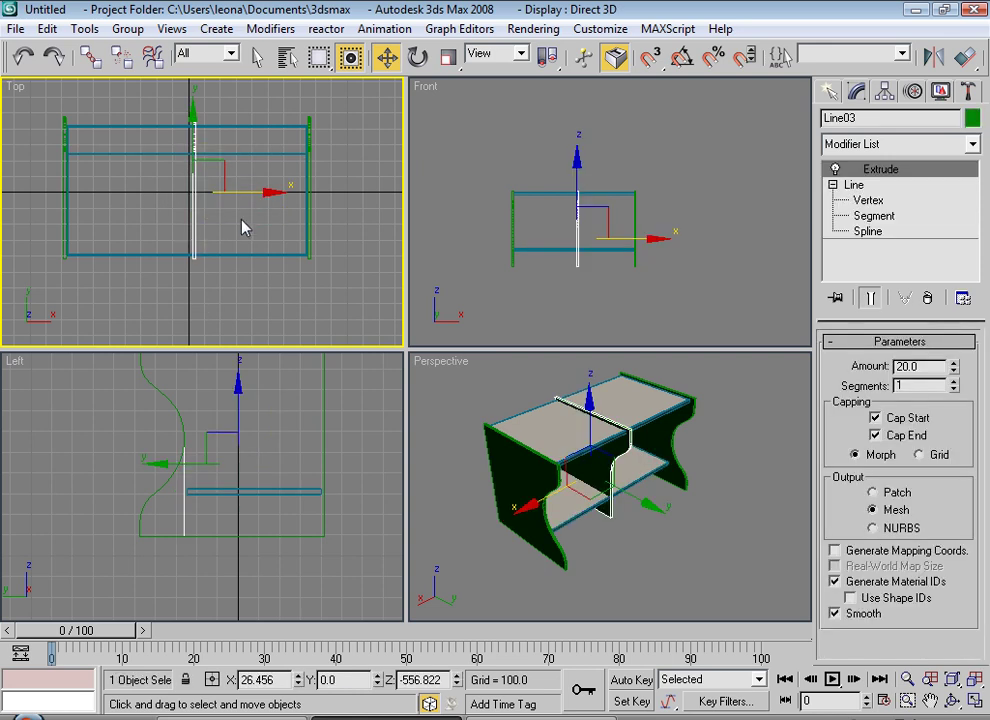
left_click_drag(255, 194, 198, 211)
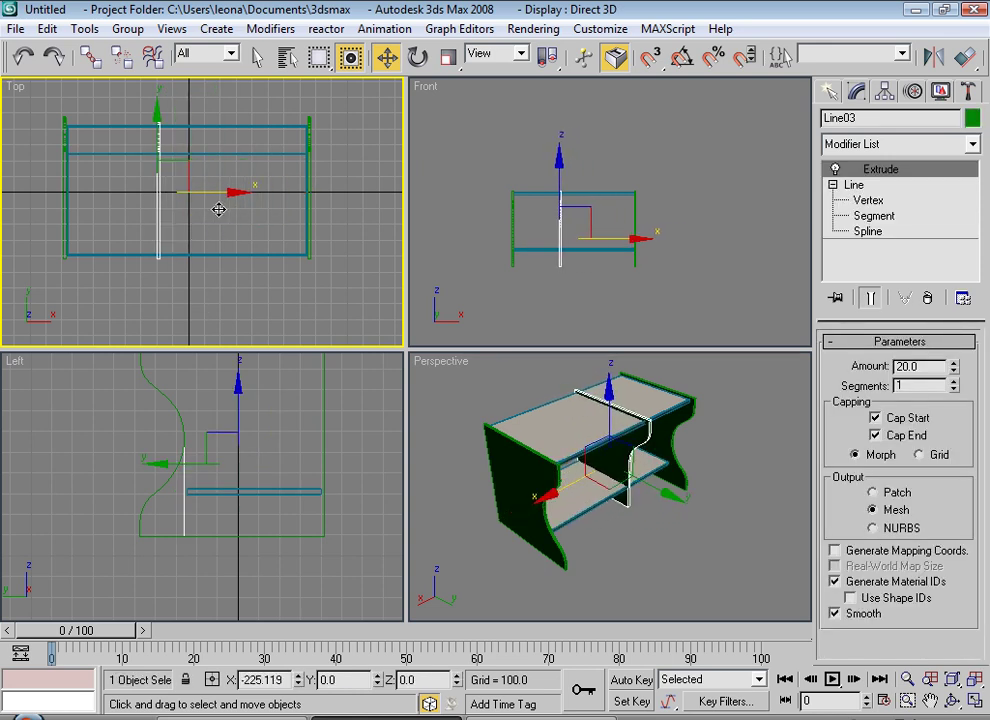
key("alt+a")
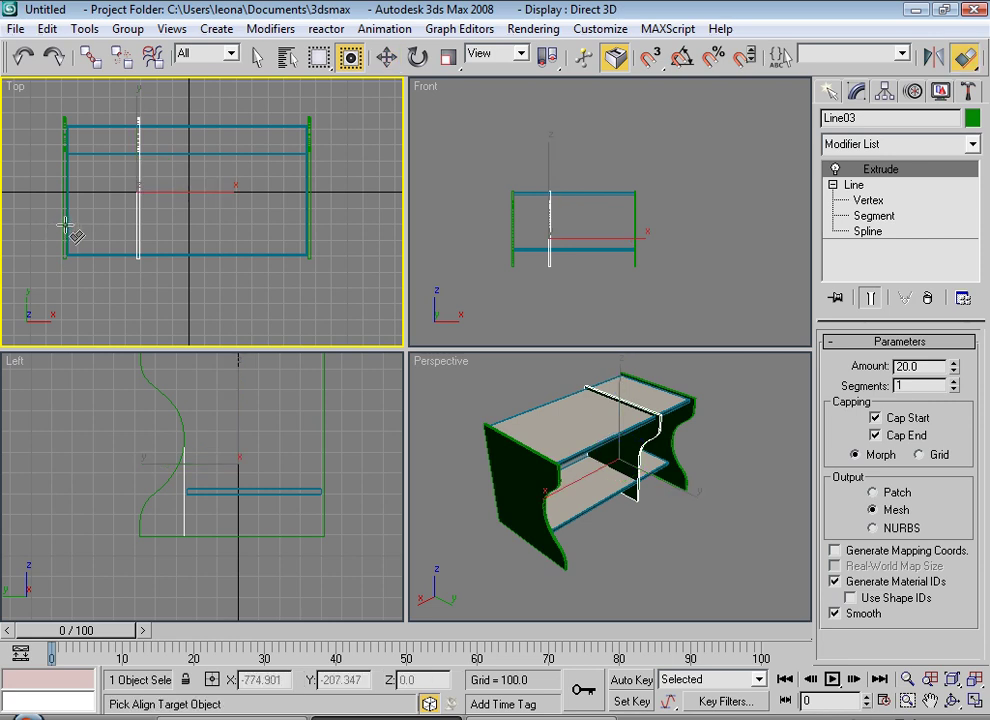
left_click(64, 182)
left_click(117, 172)
left_click(192, 172)
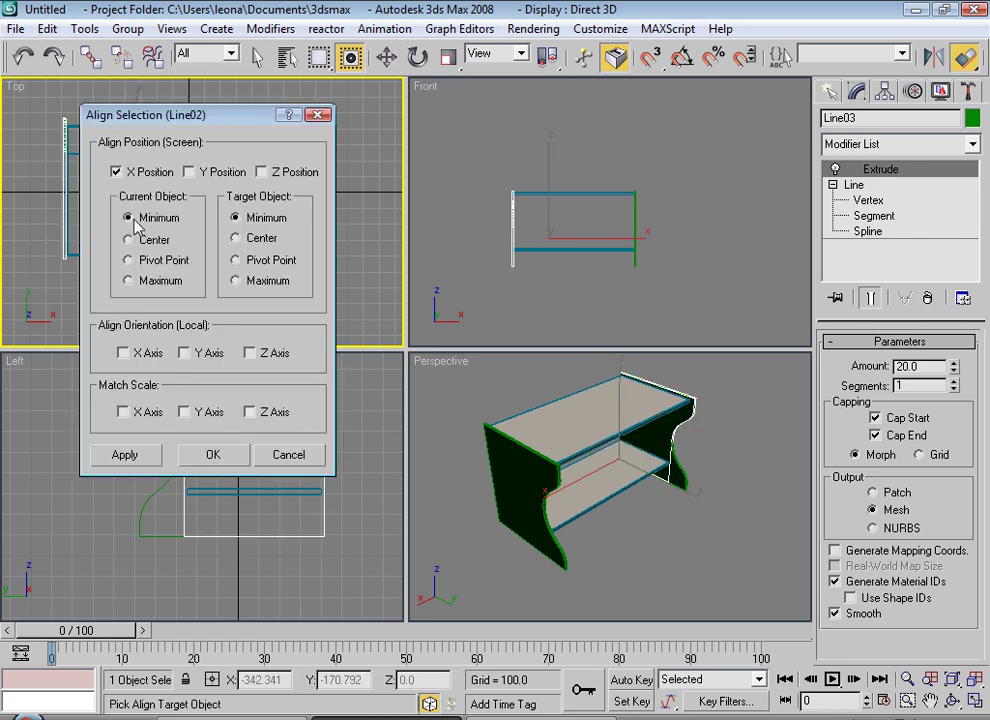
left_click(213, 454)
Offset the divider panel 370 units along X into the table
right_click(386, 57)
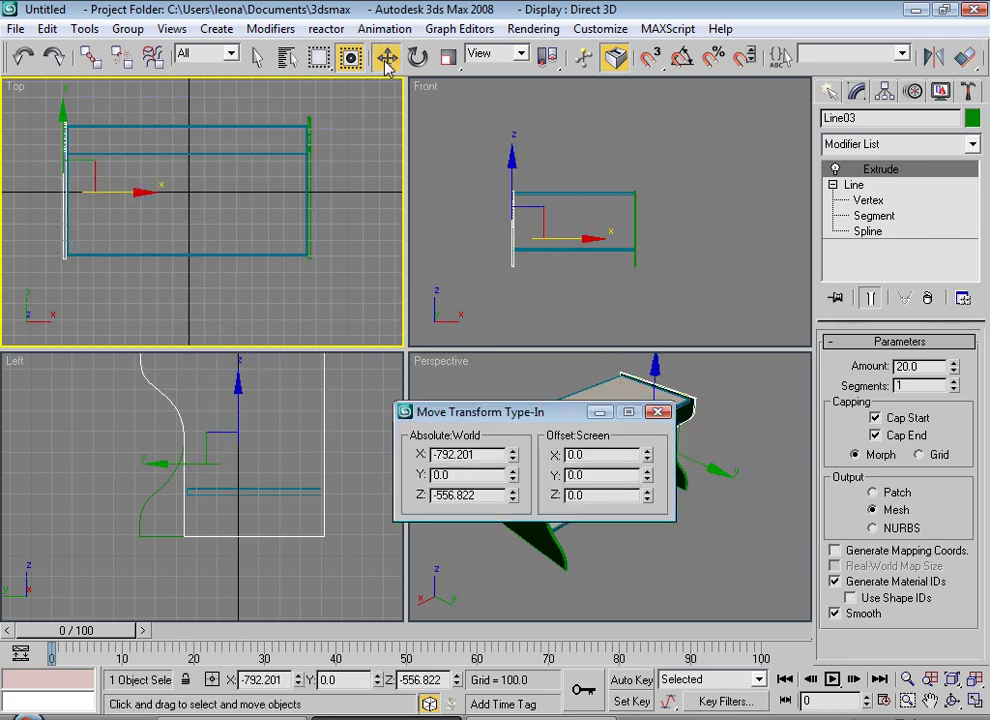
double_click(582, 455)
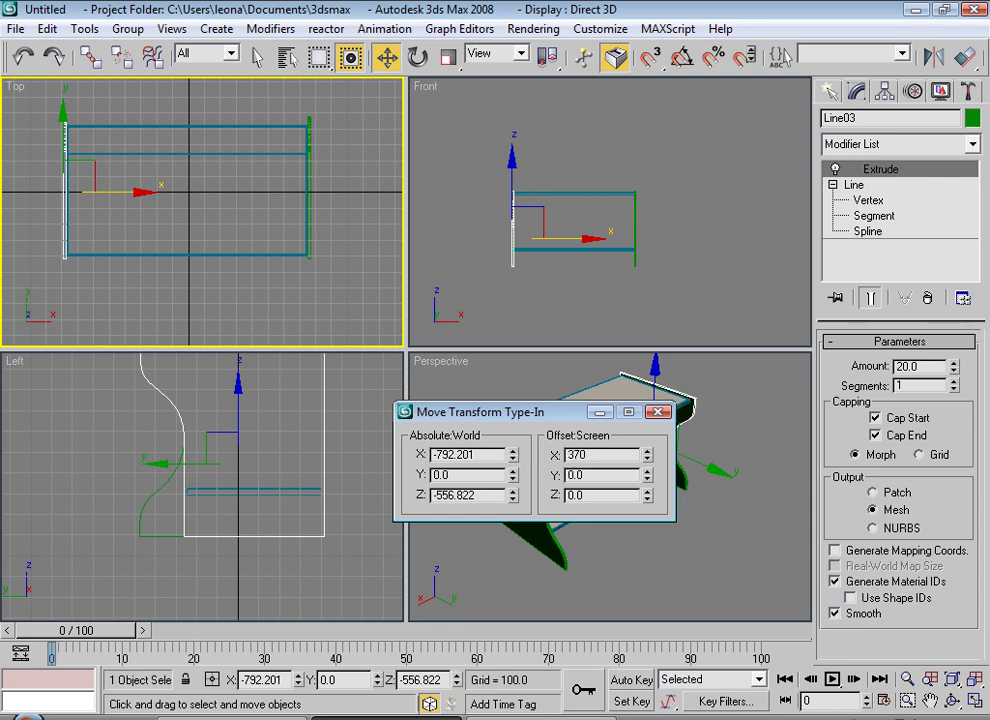
key("Return")
In the Front view, drag Line03's top vertex down so the divider tucks under the tabletop
left_click(655, 412)
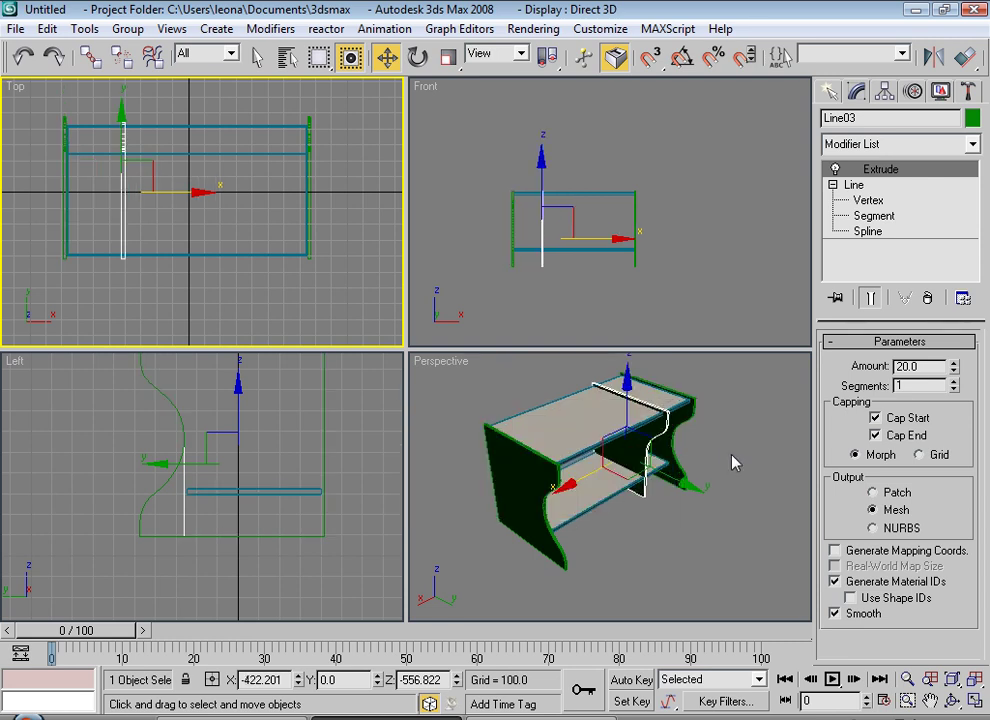
scroll(232, 471, "up", 2)
scroll(250, 506, "up", 2)
middle_click_drag(281, 500, 222, 461)
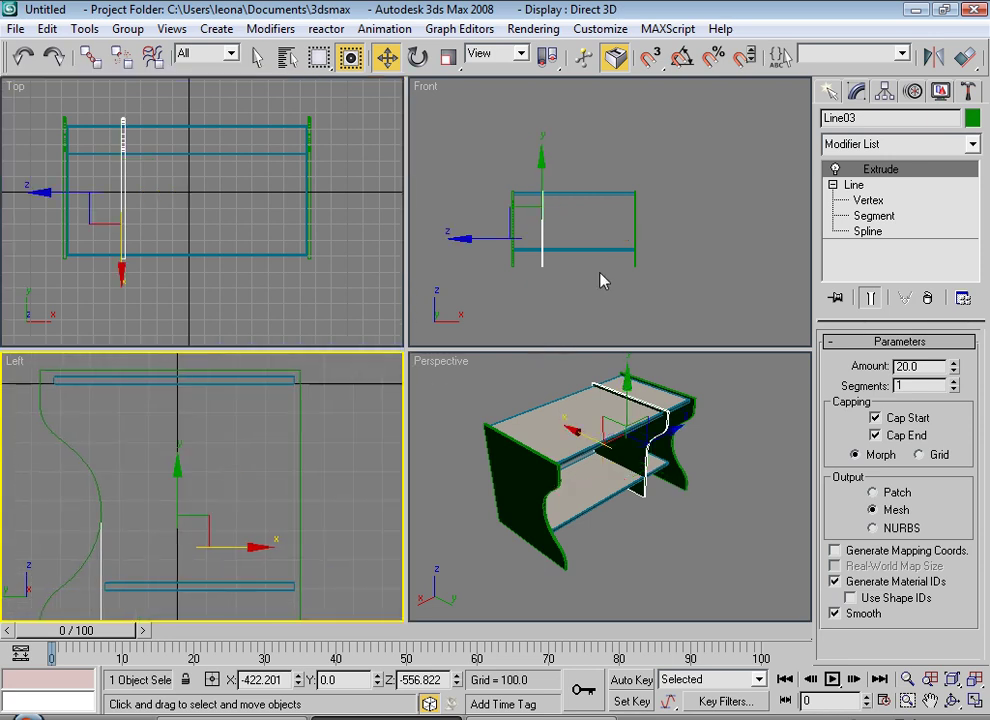
scroll(560, 285, "up", 1)
scroll(540, 265, "up", 5)
scroll(580, 248, "up", 2)
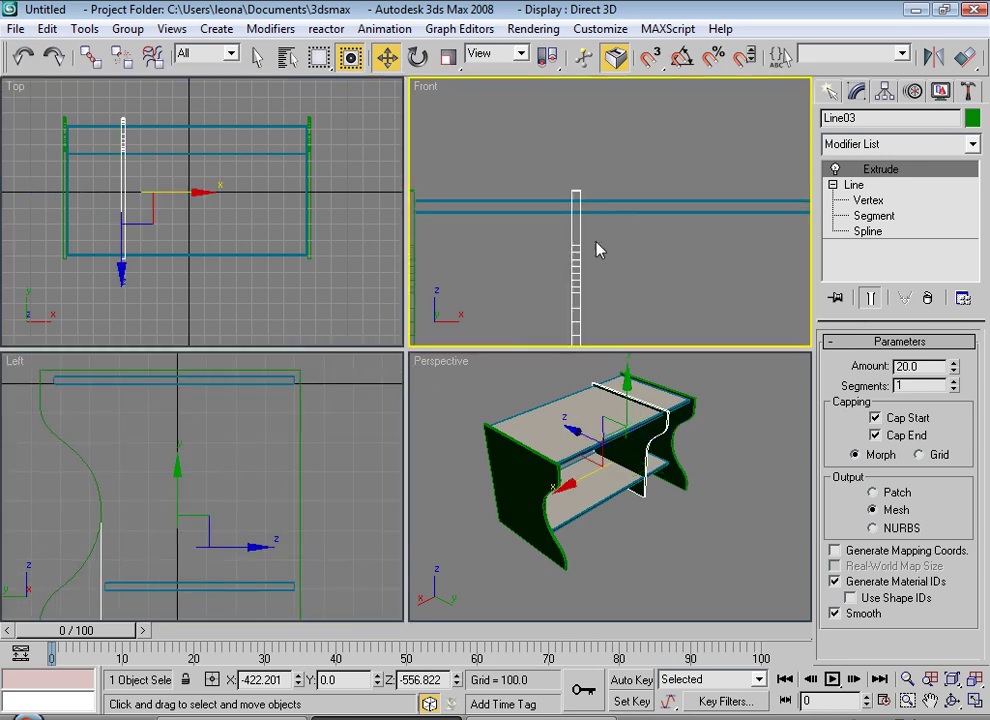
left_click(836, 189)
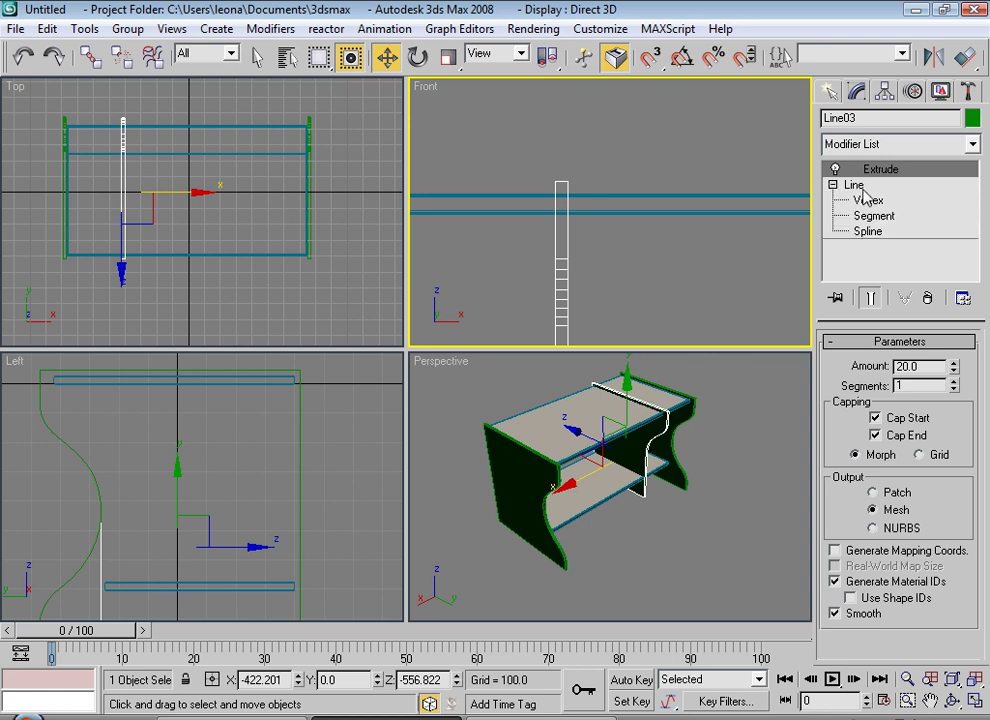
left_click(868, 200)
left_click_drag(556, 184, 557, 153)
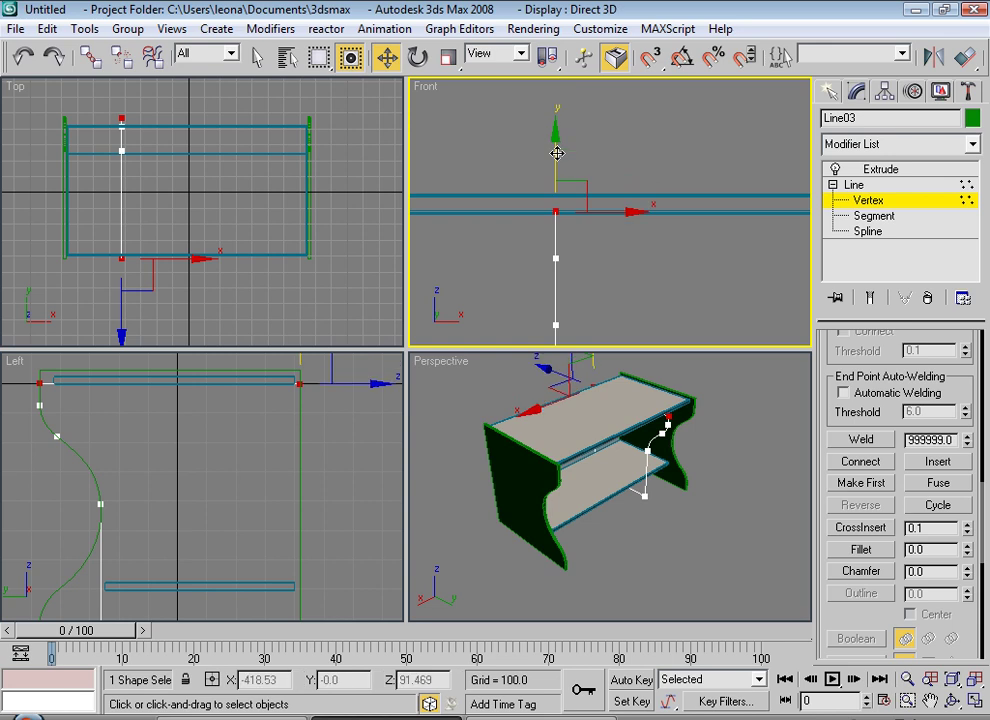
left_click(870, 169)
left_click(659, 254)
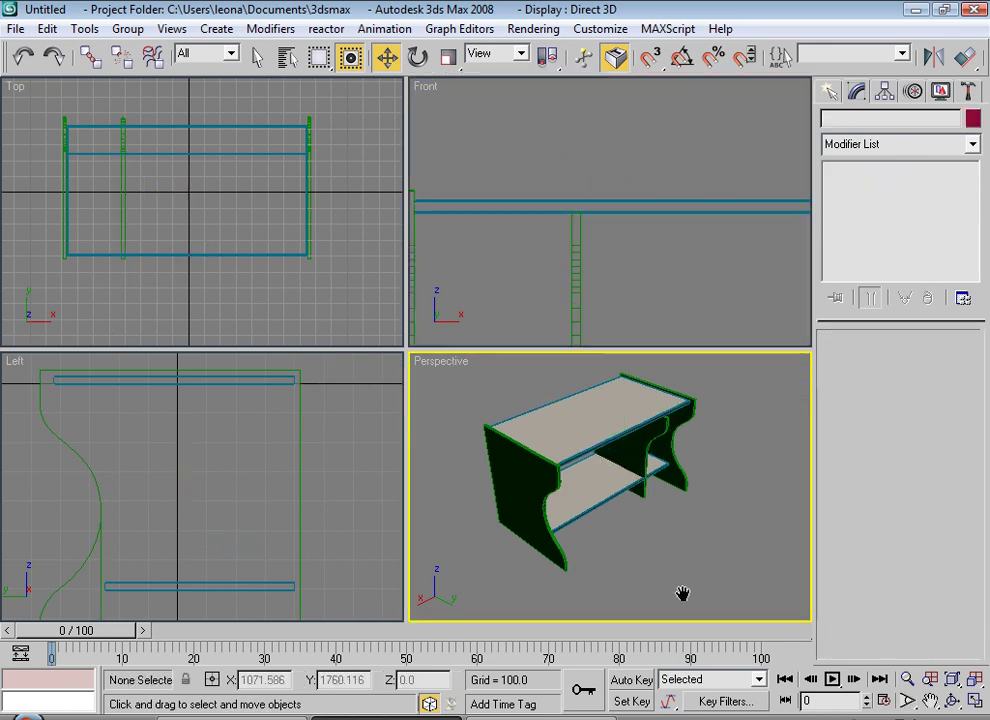
Orbit and zoom the Perspective view to inspect the divider beside the desk side
scroll(683, 592, "up", 4)
middle_click_drag(672, 550, 636, 557)
scroll(612, 466, "up", 4)
scroll(625, 468, "down", 2)
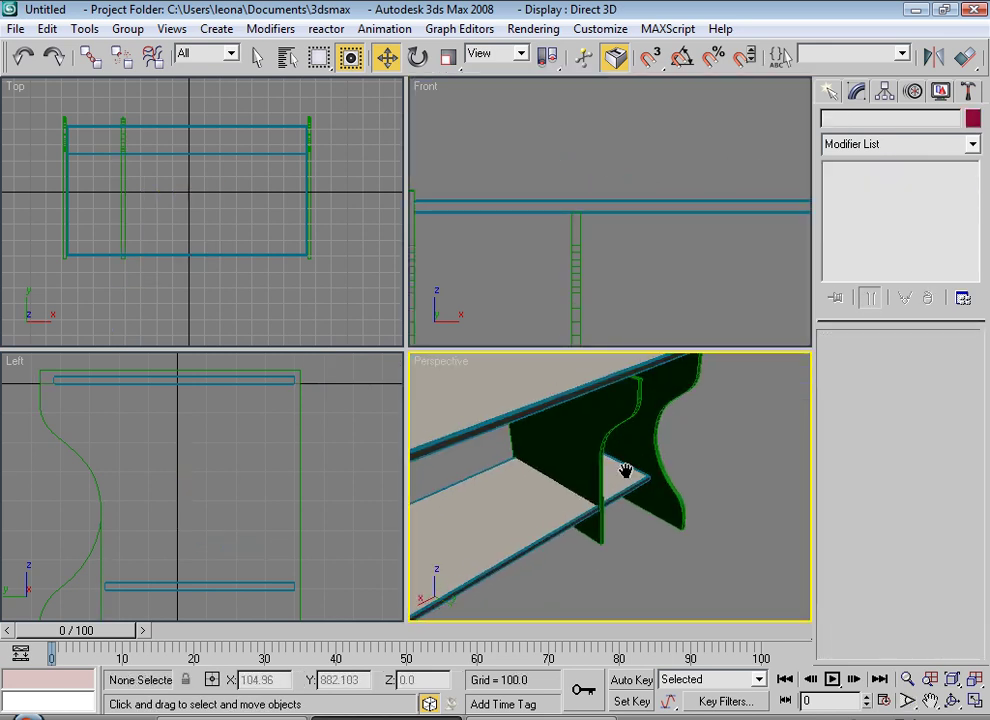
middle_click_drag(625, 468, 663, 426)
scroll(663, 432, "down", 3)
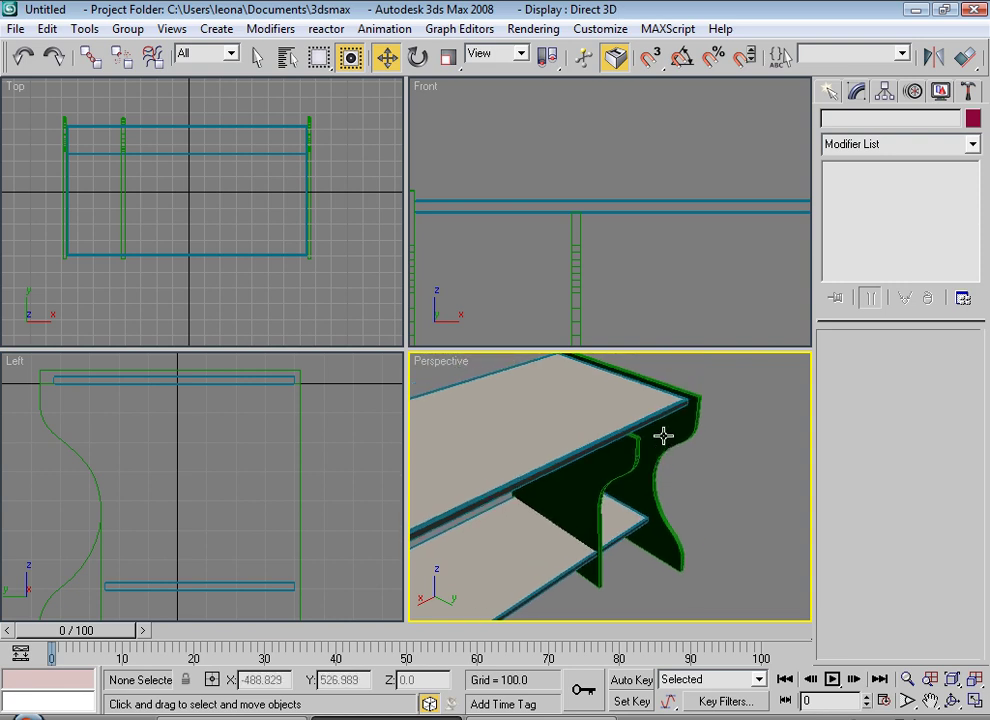
scroll(667, 437, "down", 2)
scroll(638, 450, "up", 2)
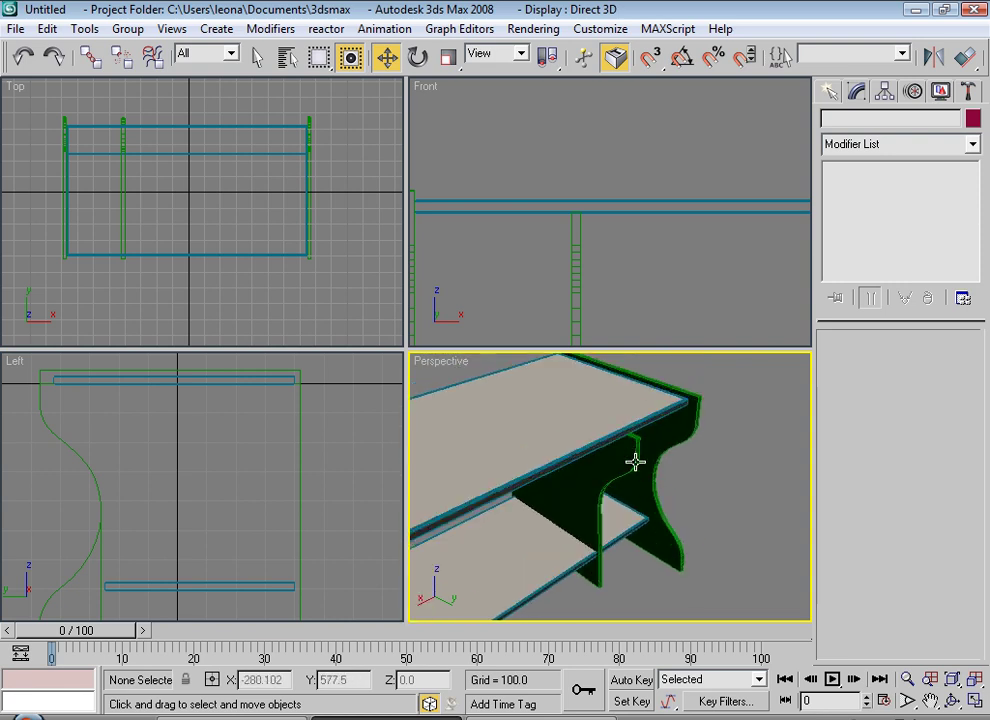
Move divider panel Line03 another 30 units along X to X -392.201
left_click(121, 196)
right_click(388, 57)
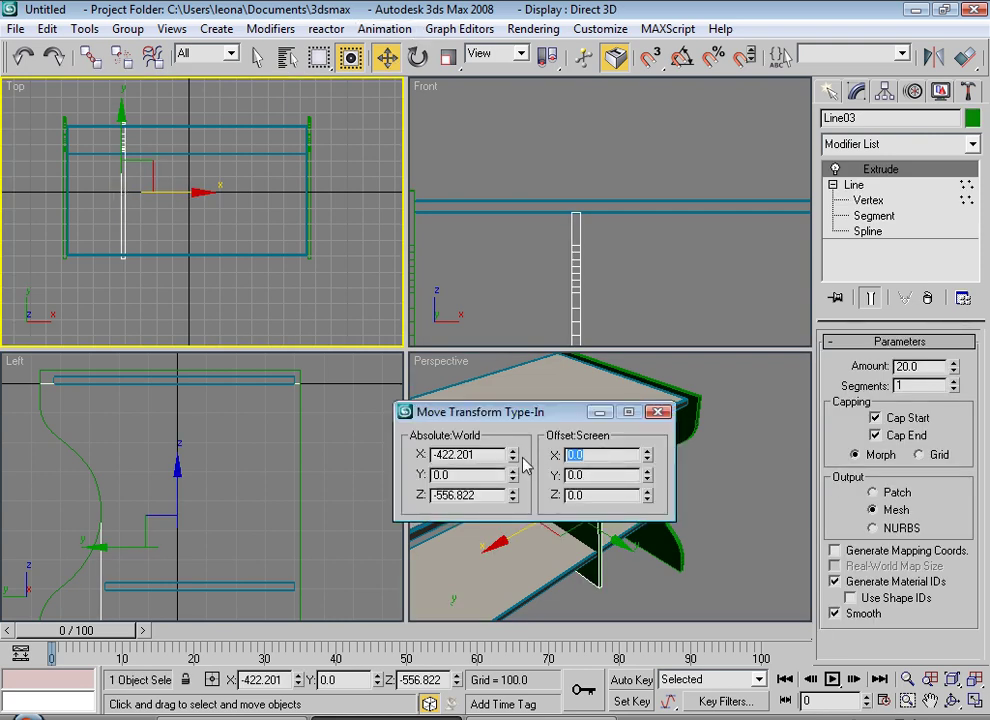
type("0")
key("Return")
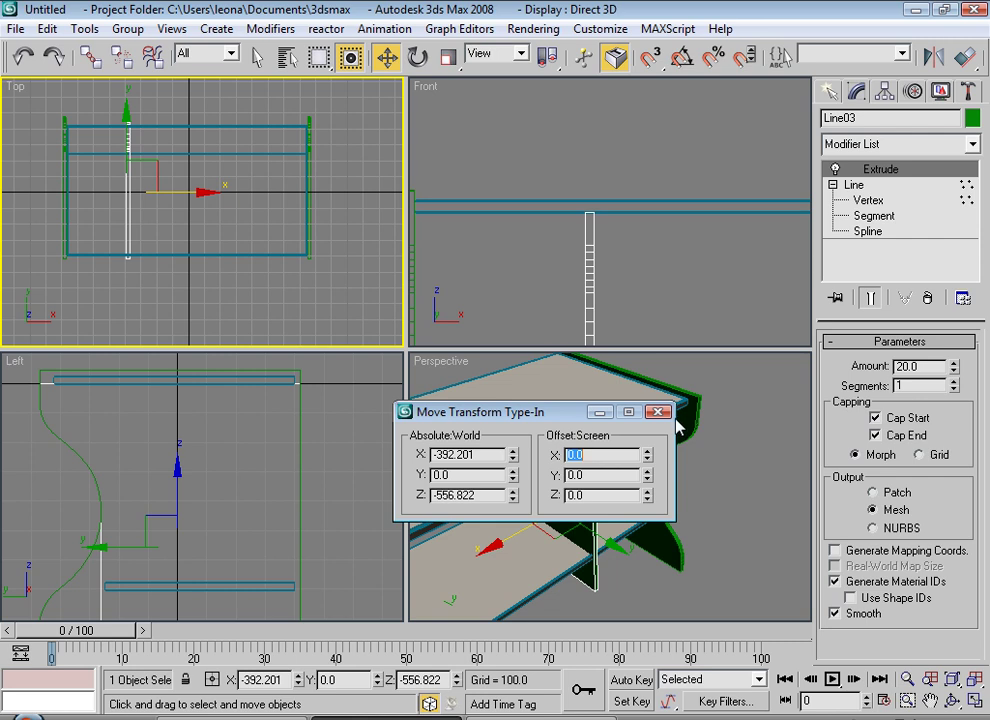
left_click(658, 412)
left_click(740, 455)
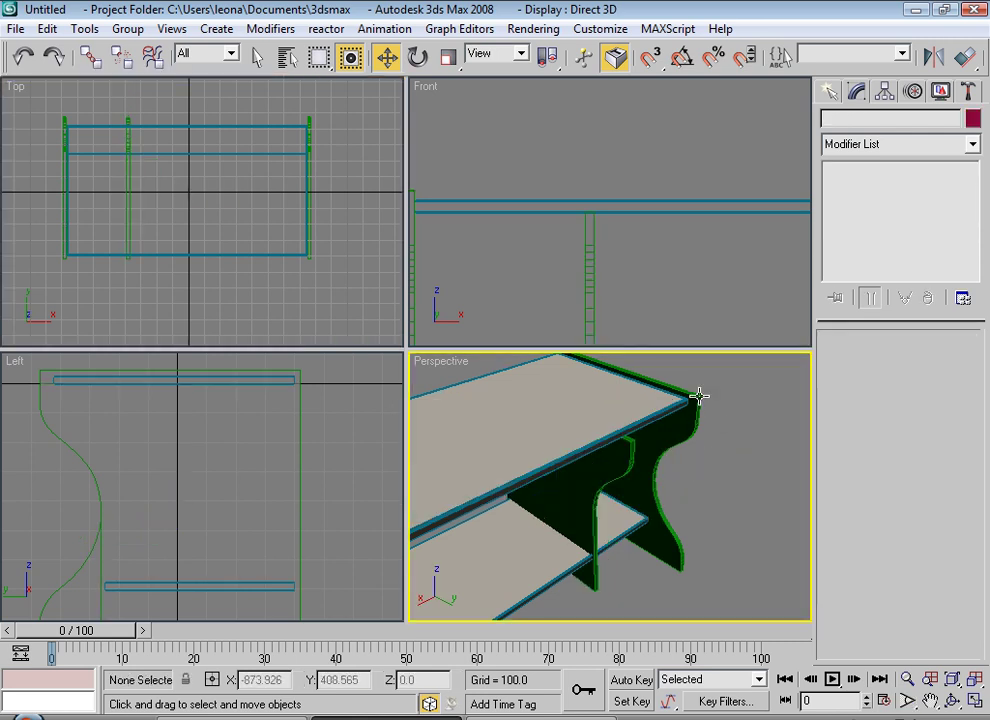
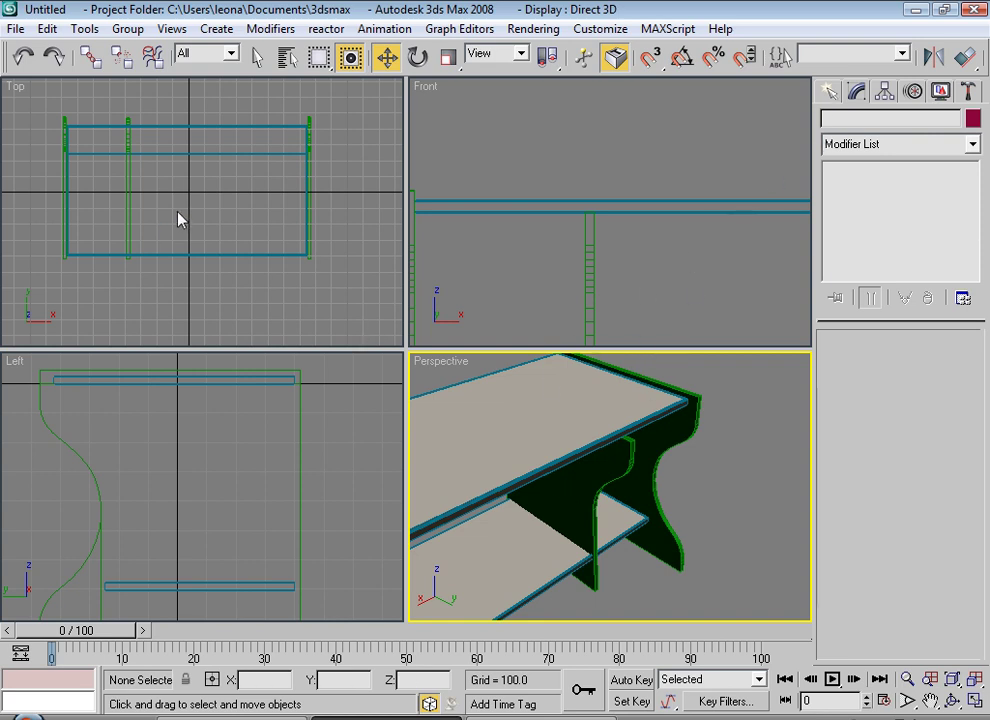
Hide everything except the curved side panel and the desk top
left_click(133, 221)
scroll(150, 425, "up", 2)
scroll(178, 470, "up", 2)
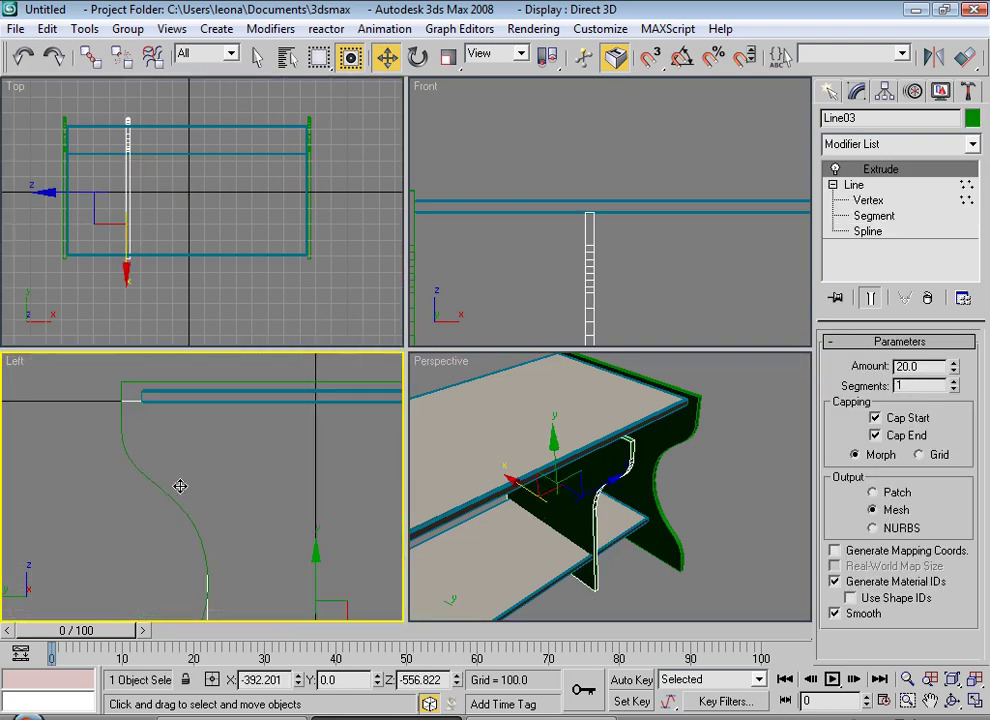
left_click(144, 396, "ctrl")
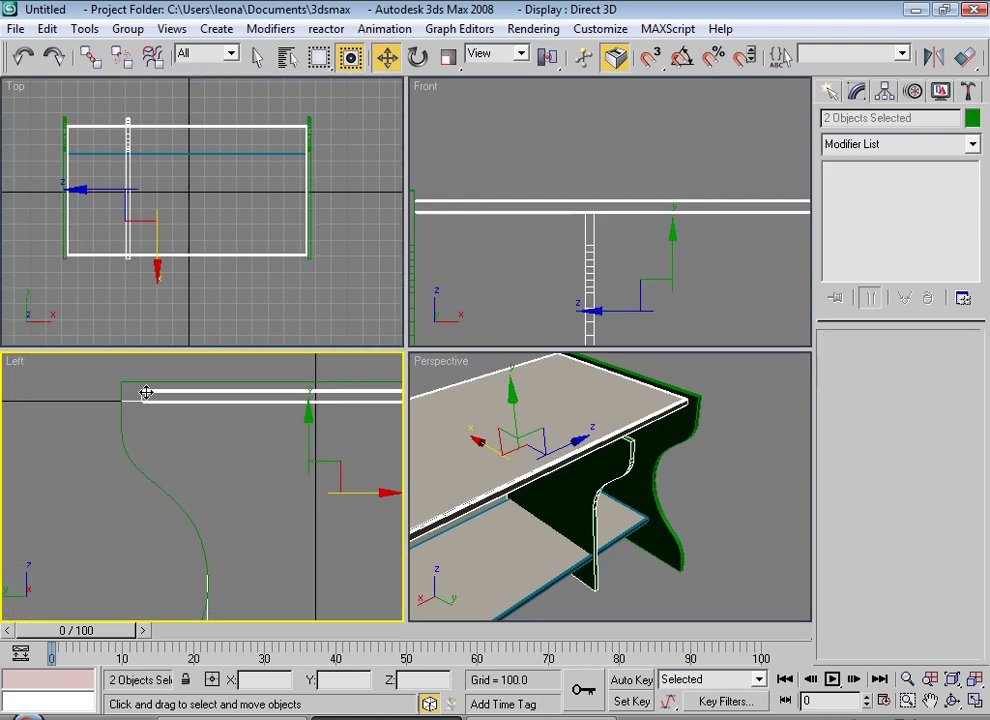
right_click(144, 396)
left_click(194, 318)
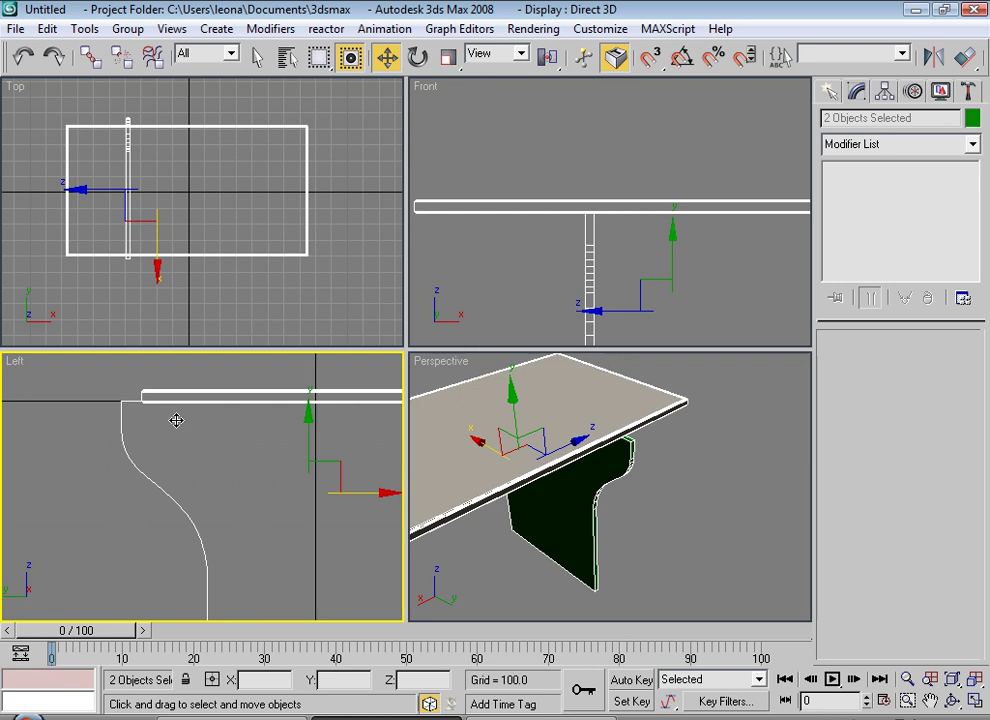
Select the upper vertices of Line03's outline and move them to the right
left_click(121, 423)
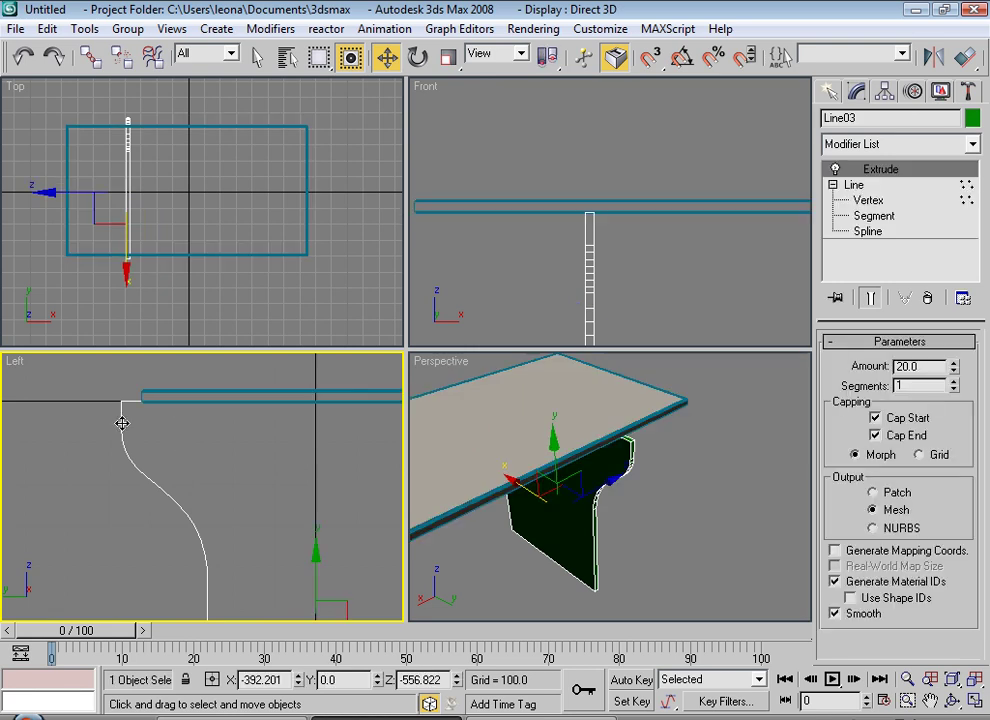
left_click(845, 186)
left_click(855, 201)
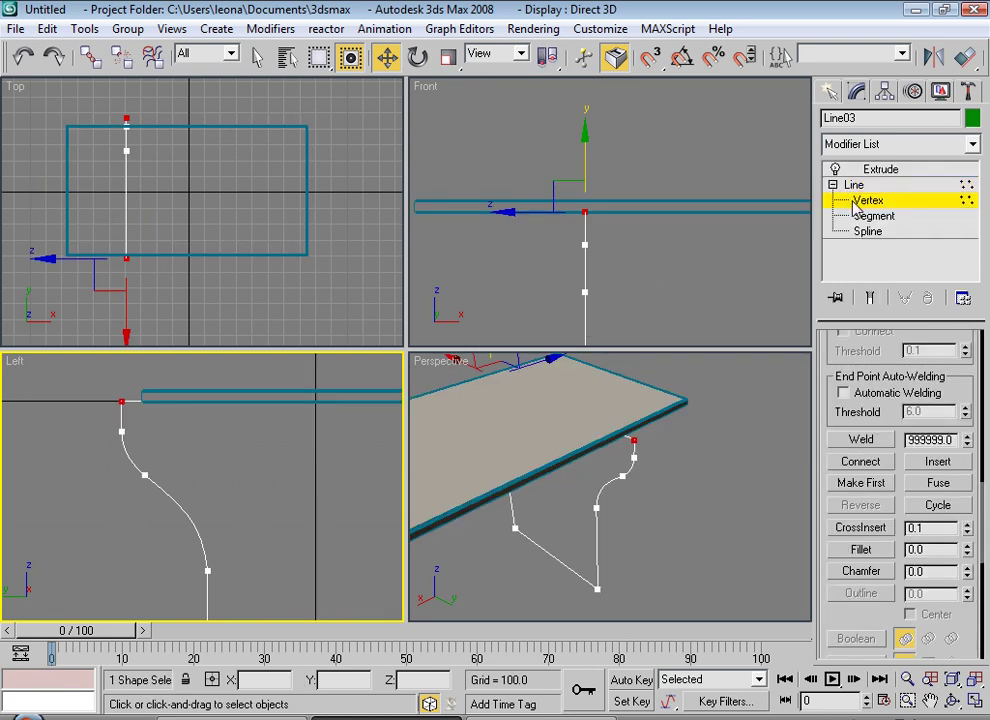
left_click(855, 202)
left_click(860, 202)
left_click_drag(90, 387, 168, 530)
left_click_drag(203, 474, 222, 475)
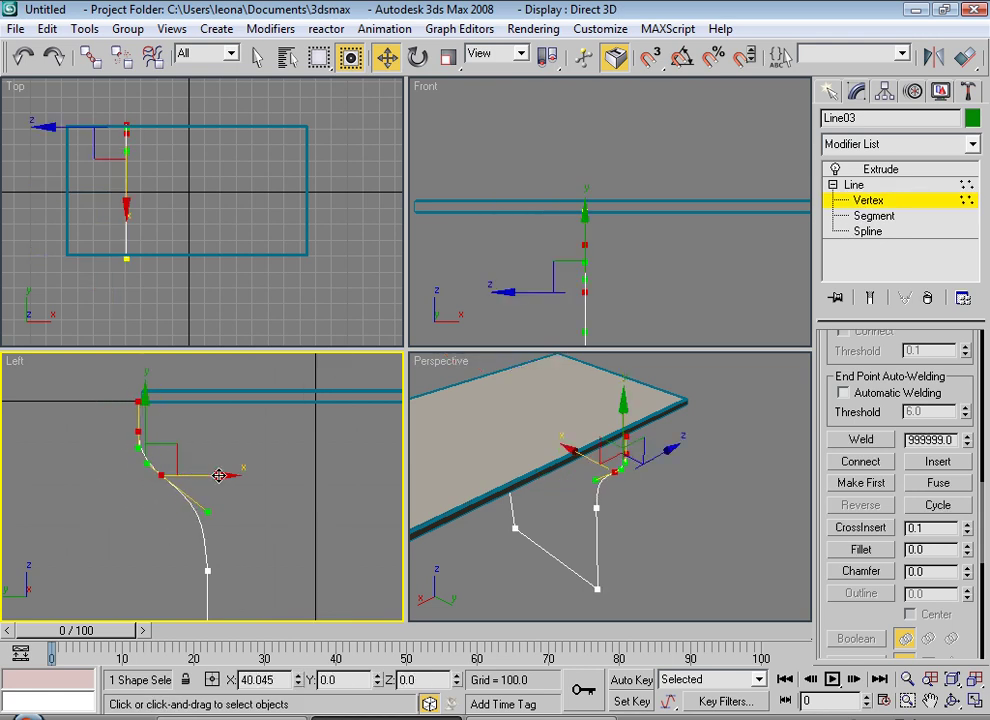
Nudge the vertices slightly left and return Line03 to its Extrude 20.0 result
scroll(212, 463, "up", 2)
scroll(211, 476, "up", 1)
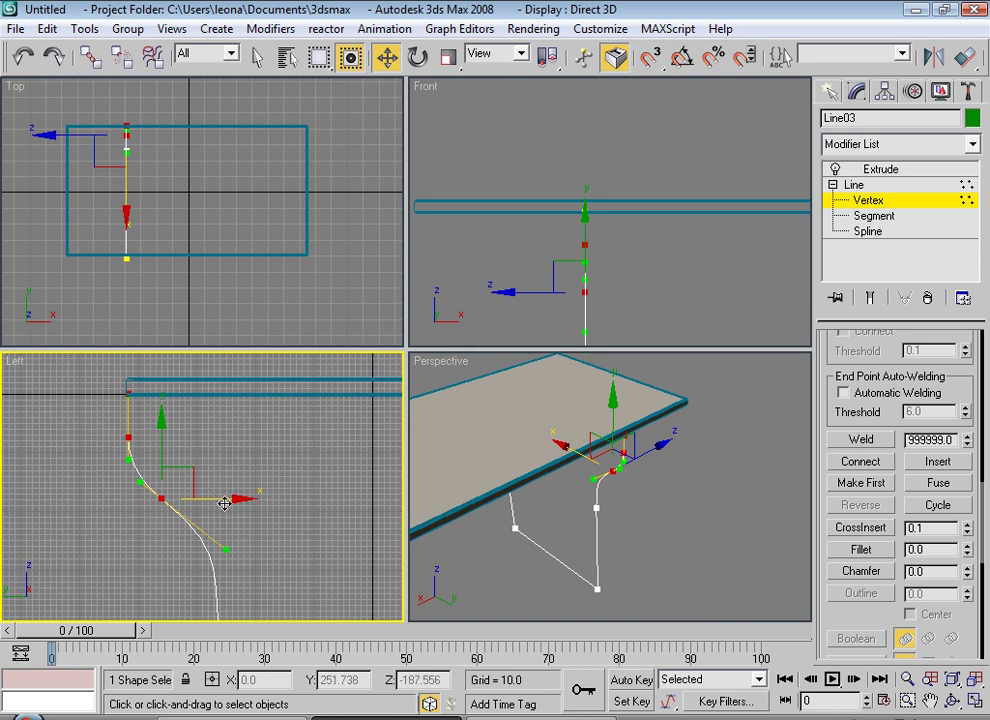
left_click_drag(226, 503, 223, 504)
left_click(338, 588)
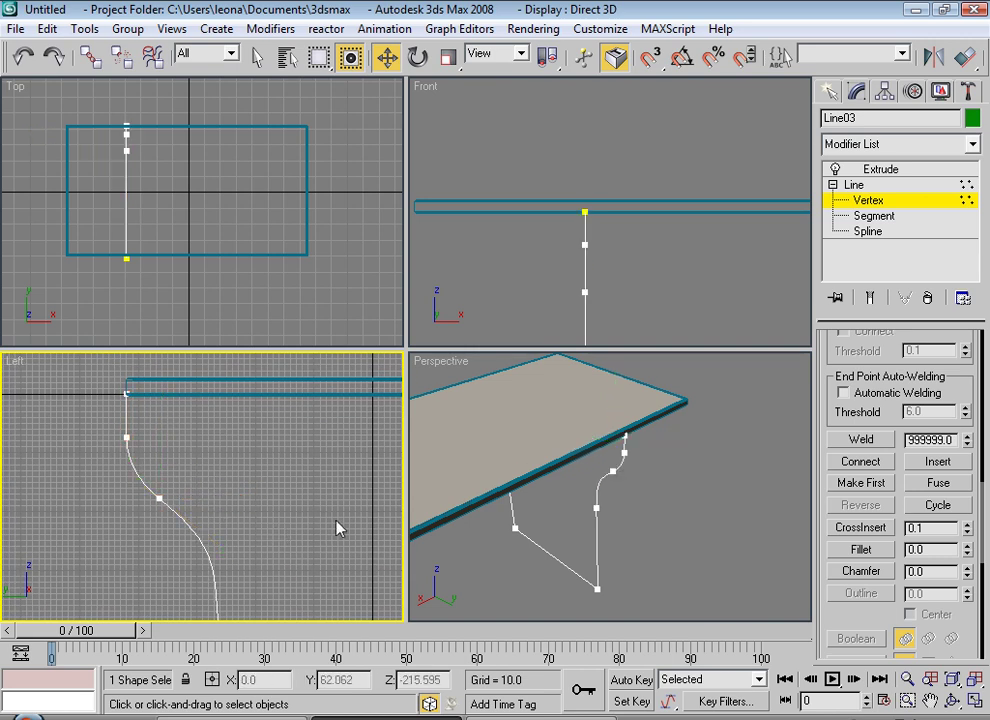
left_click(854, 185)
left_click(880, 169)
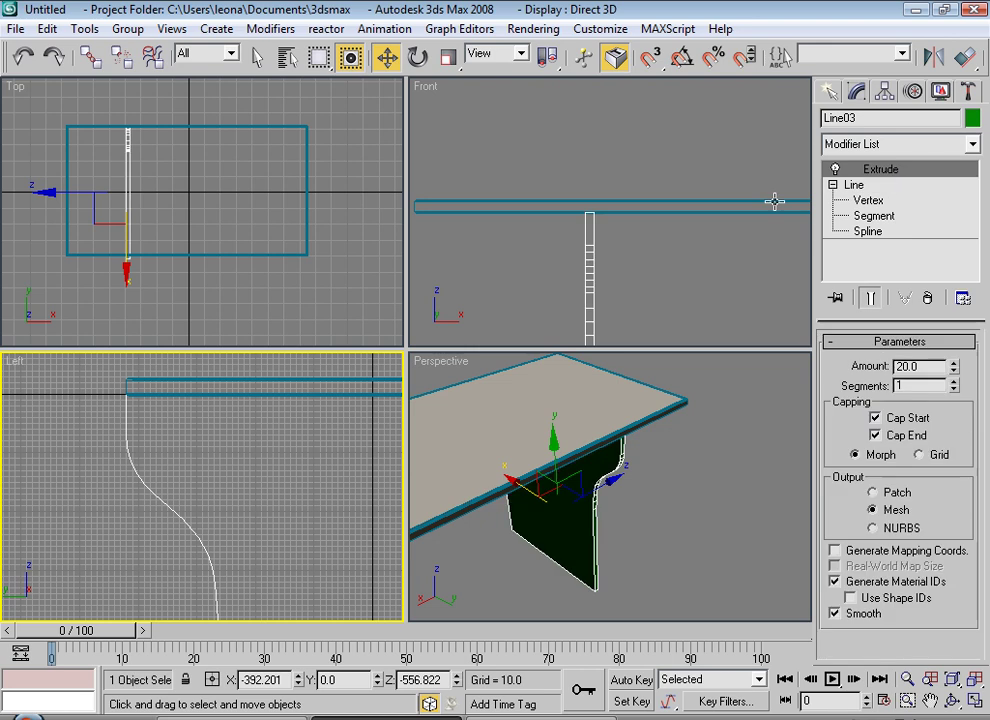
left_click(694, 460)
Unhide all the hidden desk parts
right_click(692, 463)
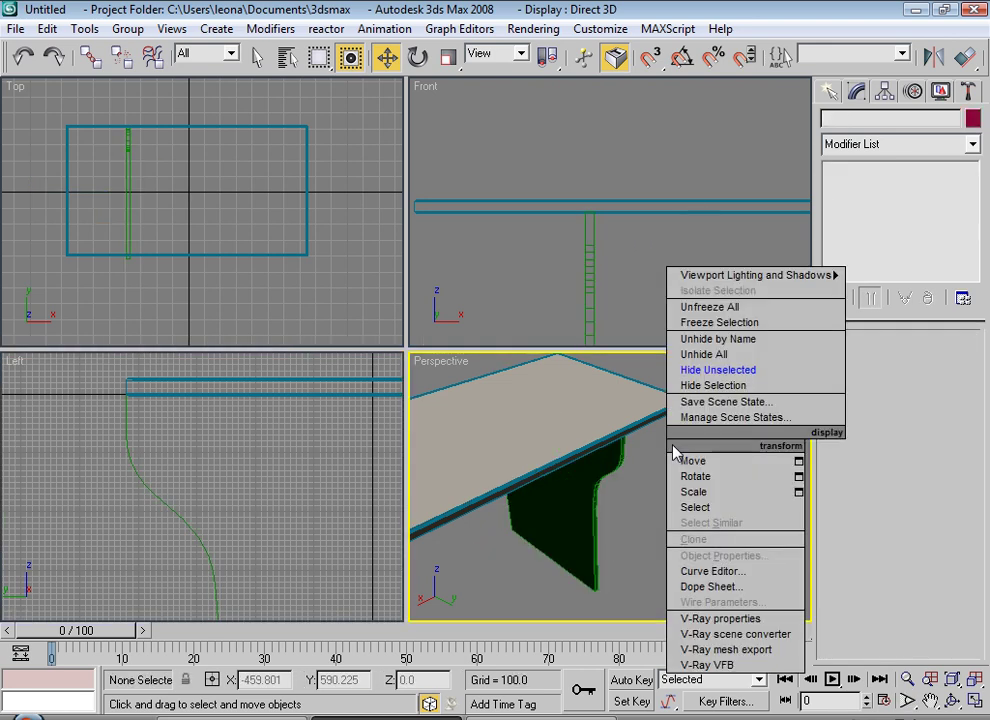
left_click(697, 362)
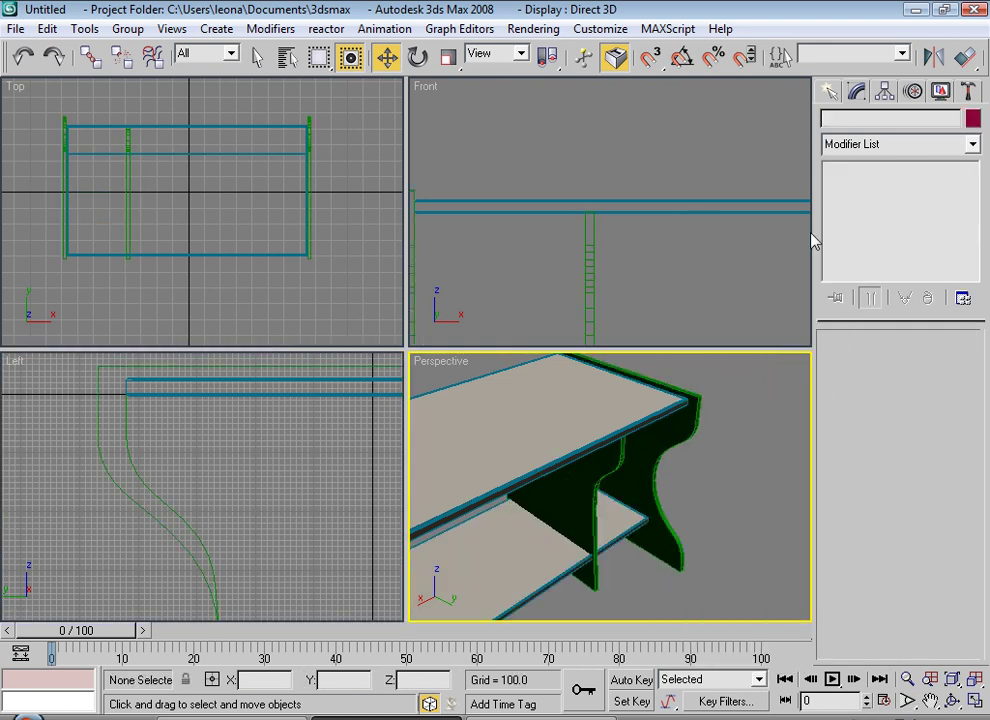
left_click(833, 91)
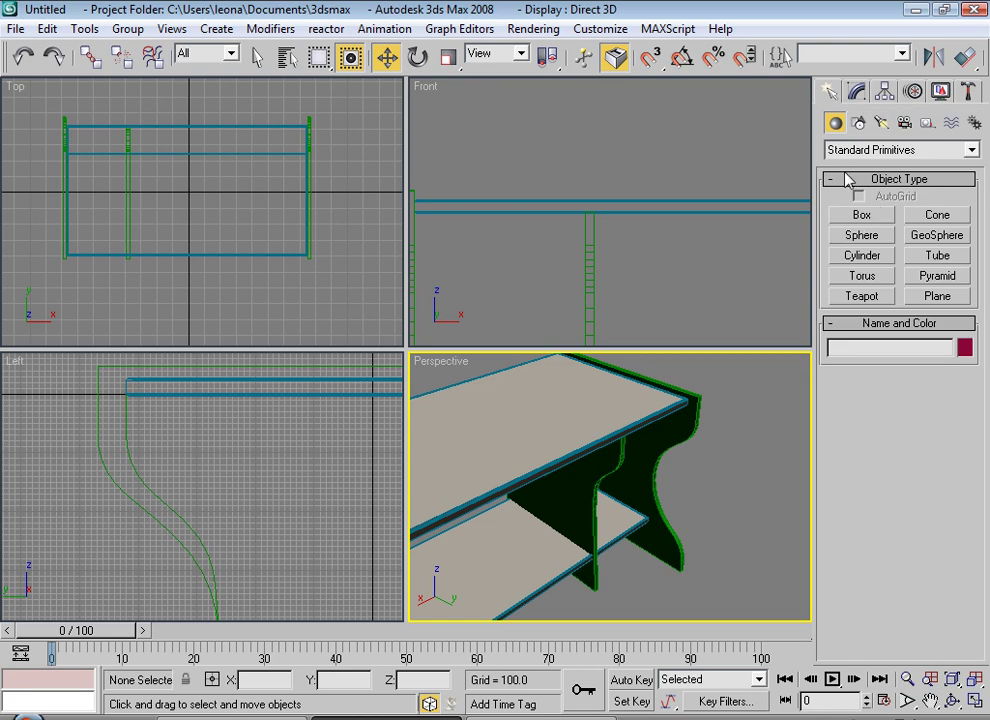
left_click(590, 283)
scroll(617, 203, "down", 5)
scroll(617, 203, "up", 3)
Draw a thin box under the desk top in the Front view and move it to the front edge
left_click(855, 216)
scroll(549, 190, "up", 3)
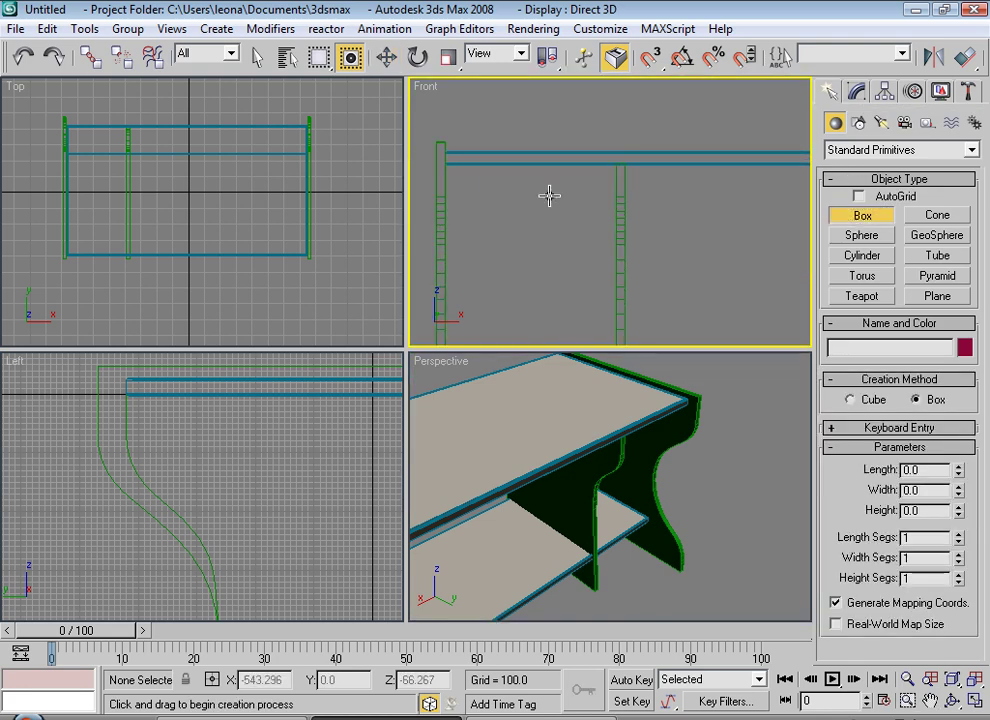
left_click_drag(449, 167, 611, 217)
left_click_drag(613, 216, 615, 216)
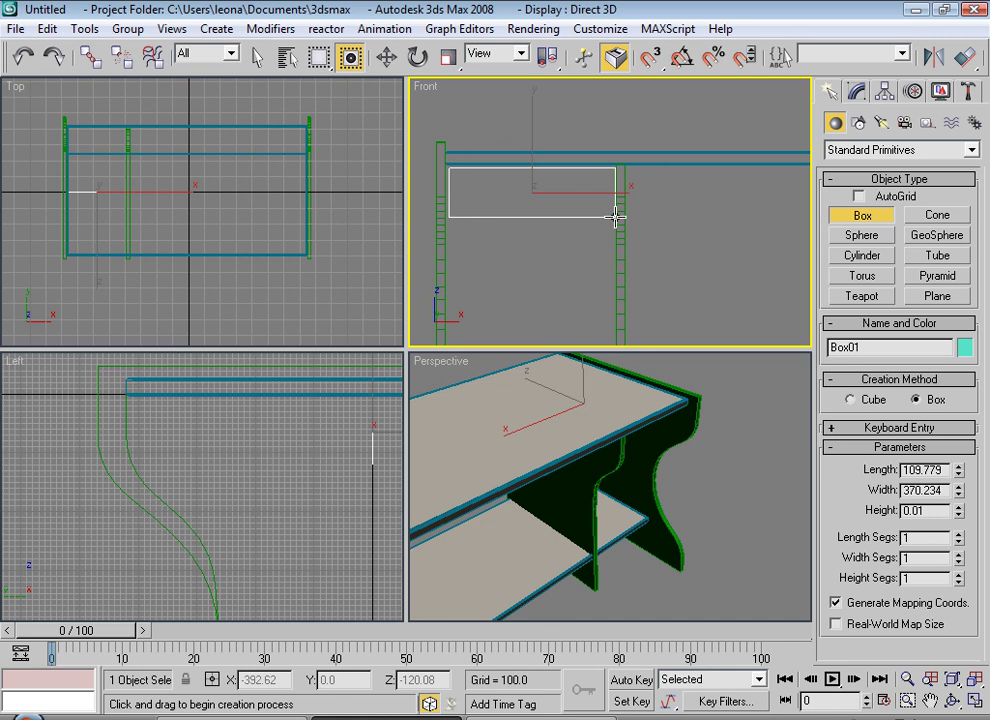
left_click(504, 221)
key("w")
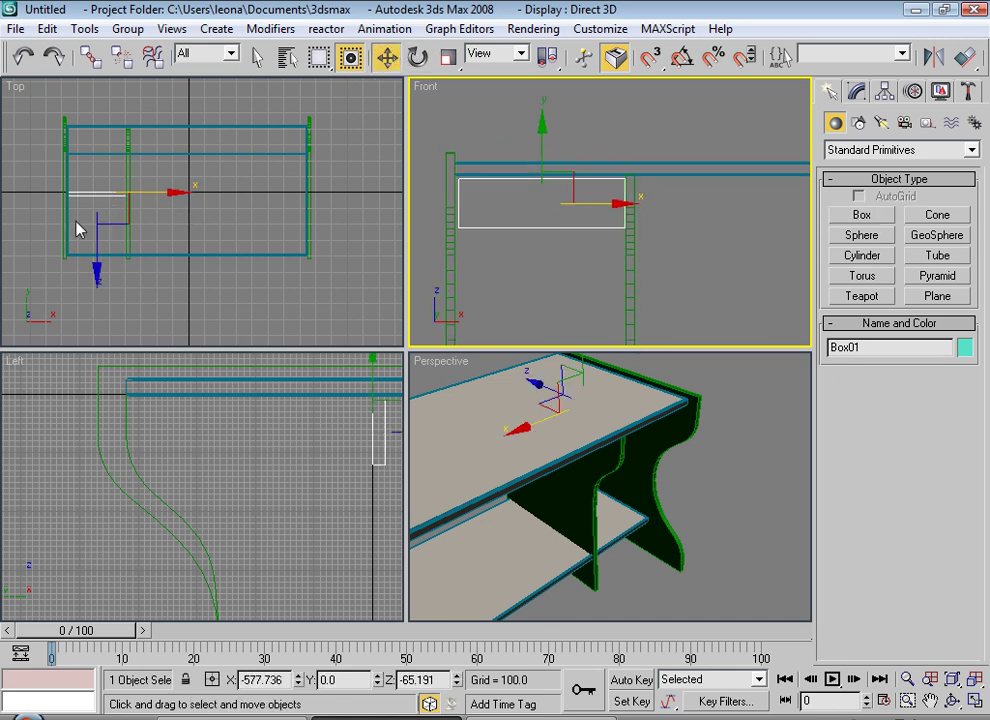
right_click(95, 247)
left_click_drag(99, 170, 104, 66)
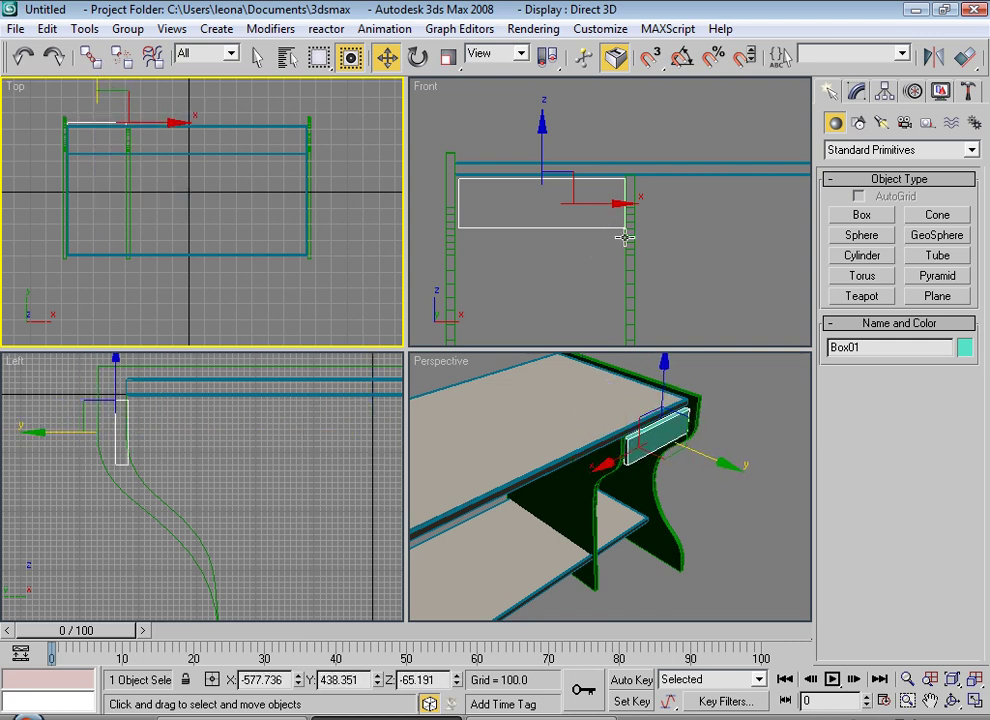
Set Box01 to length 100 and width 380, then raise it snug under the desk top
left_click(856, 91)
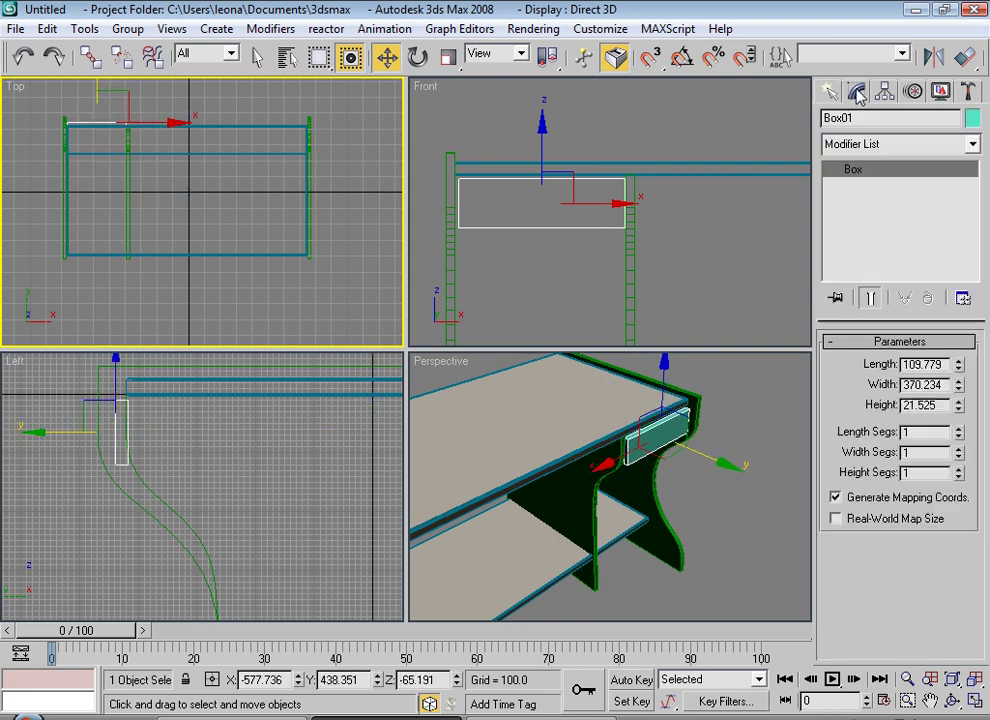
left_click_drag(945, 365, 835, 365)
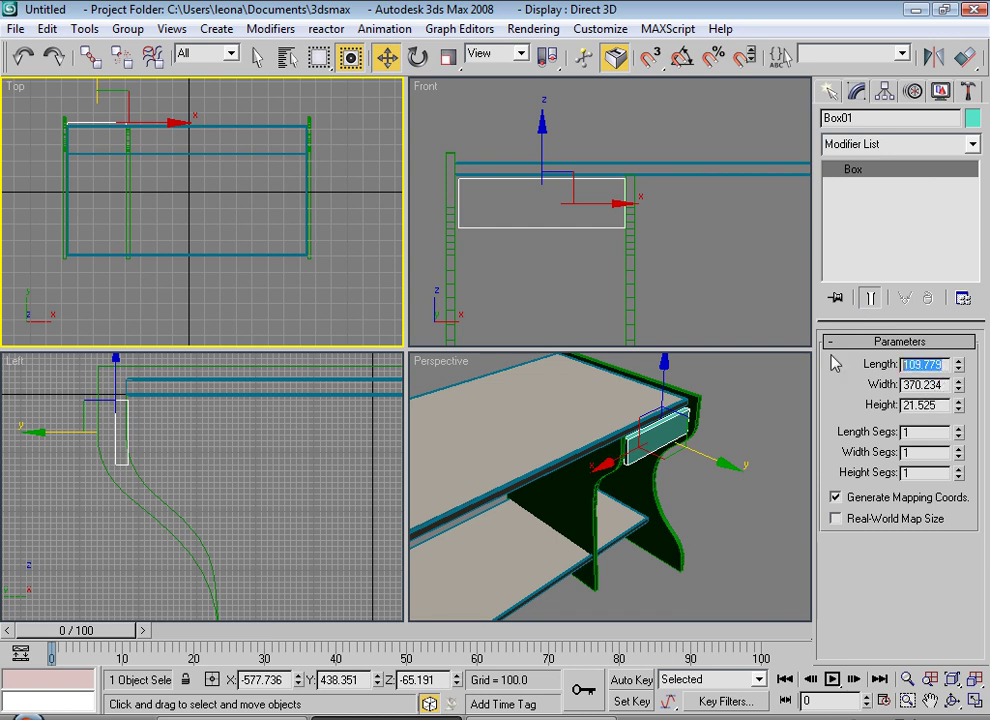
type("100")
key("Return")
key("Tab")
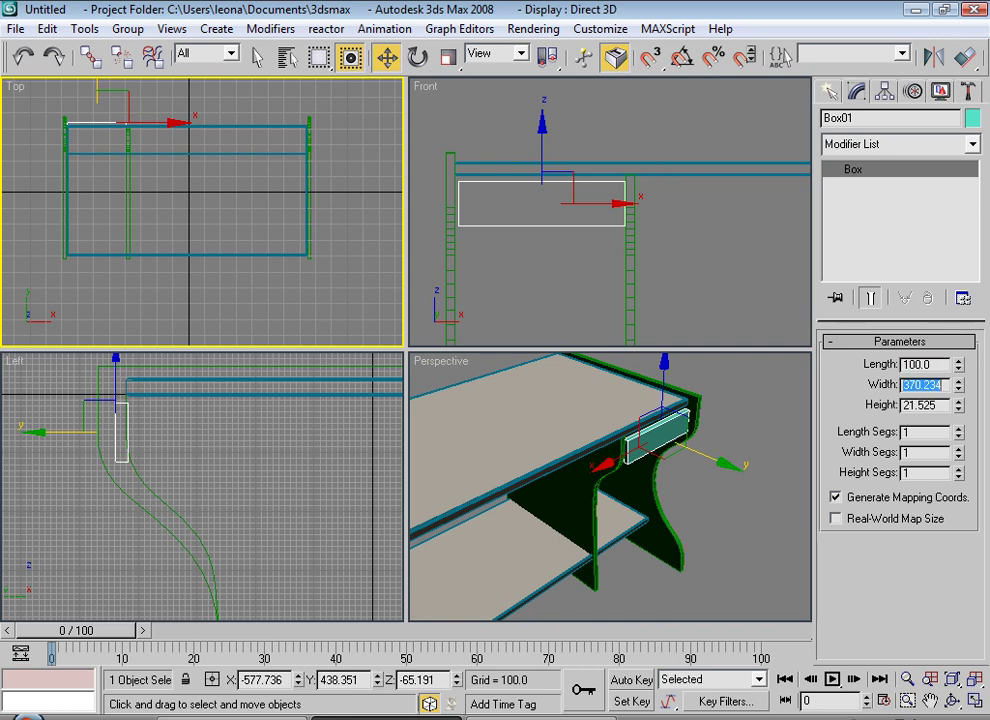
type("400")
key("Return")
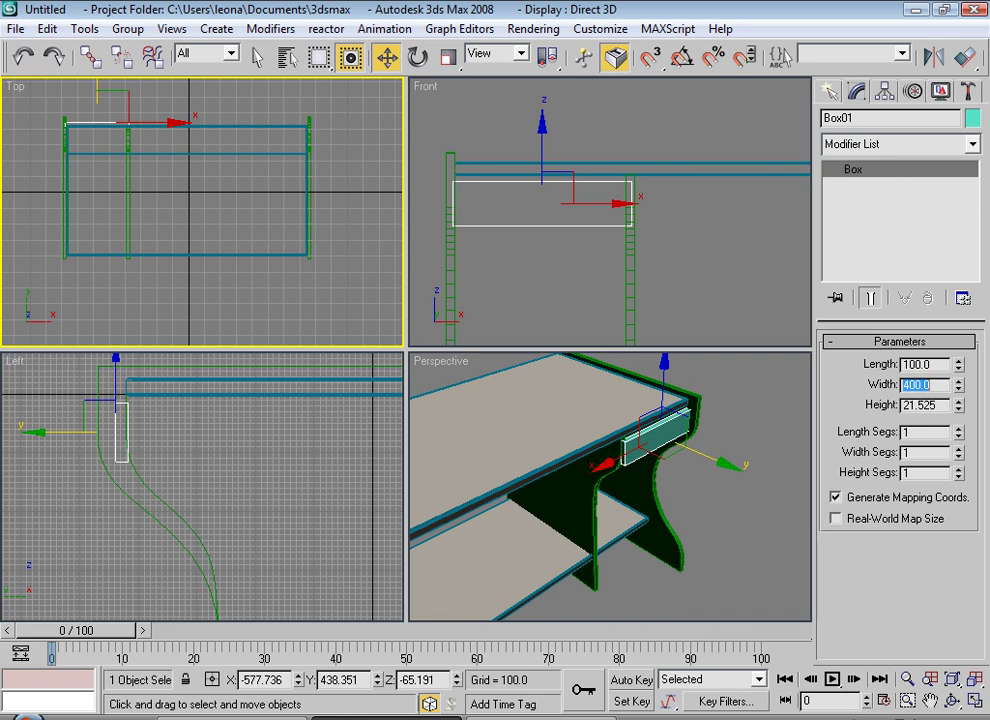
type("0")
key("Return")
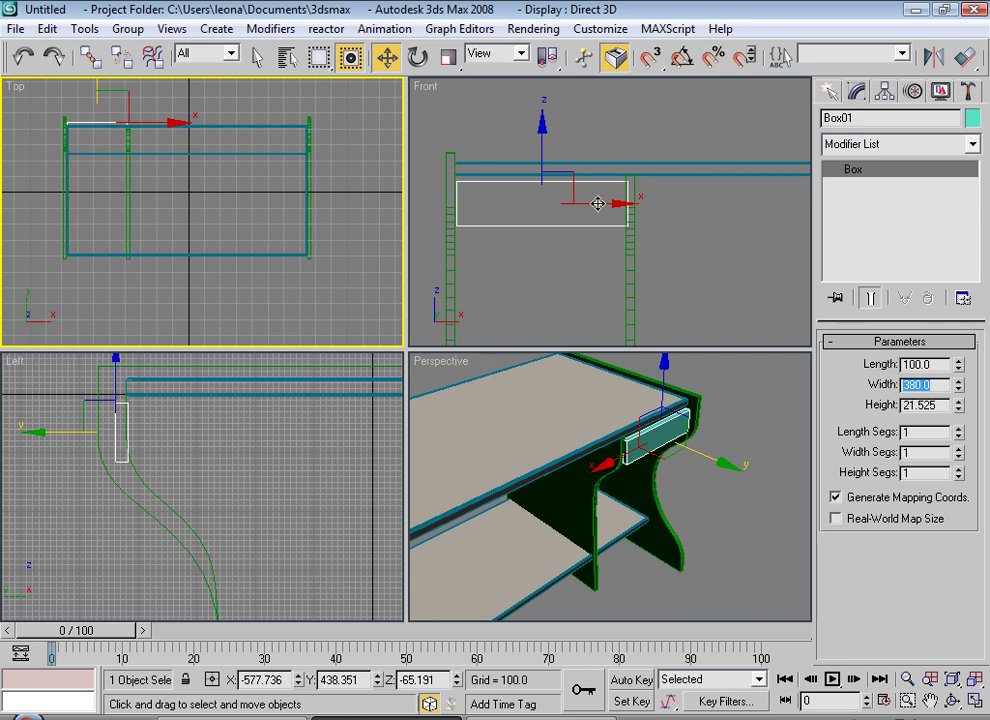
left_click_drag(597, 204, 595, 205)
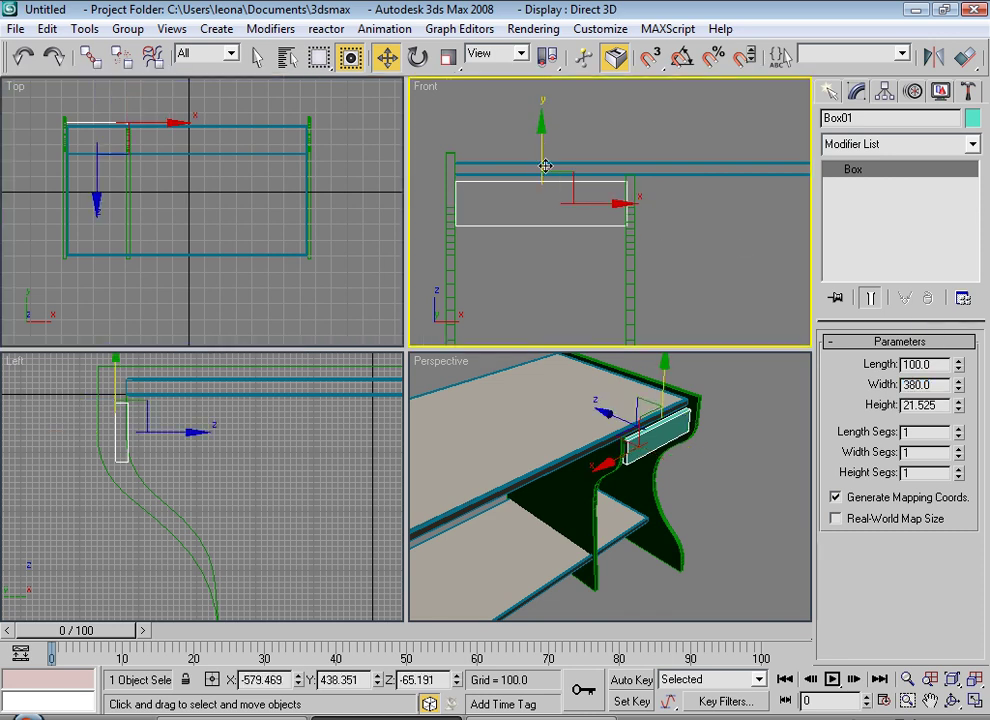
left_click_drag(541, 149, 543, 150)
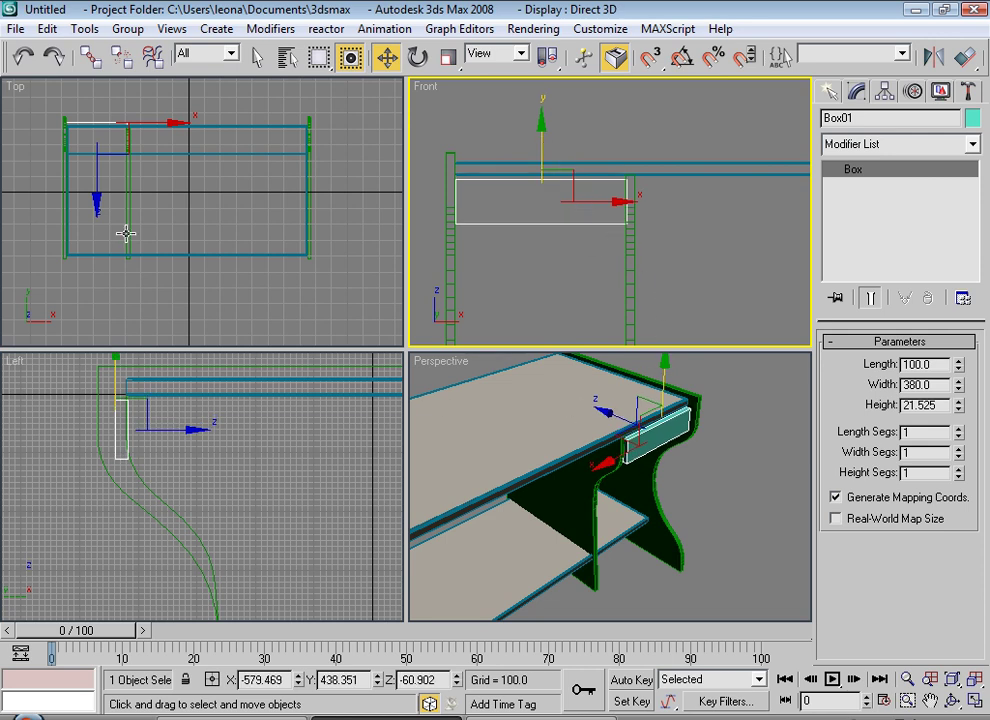
Nudge the drawer box slightly along Y in the Top view
scroll(125, 234, "up", 5)
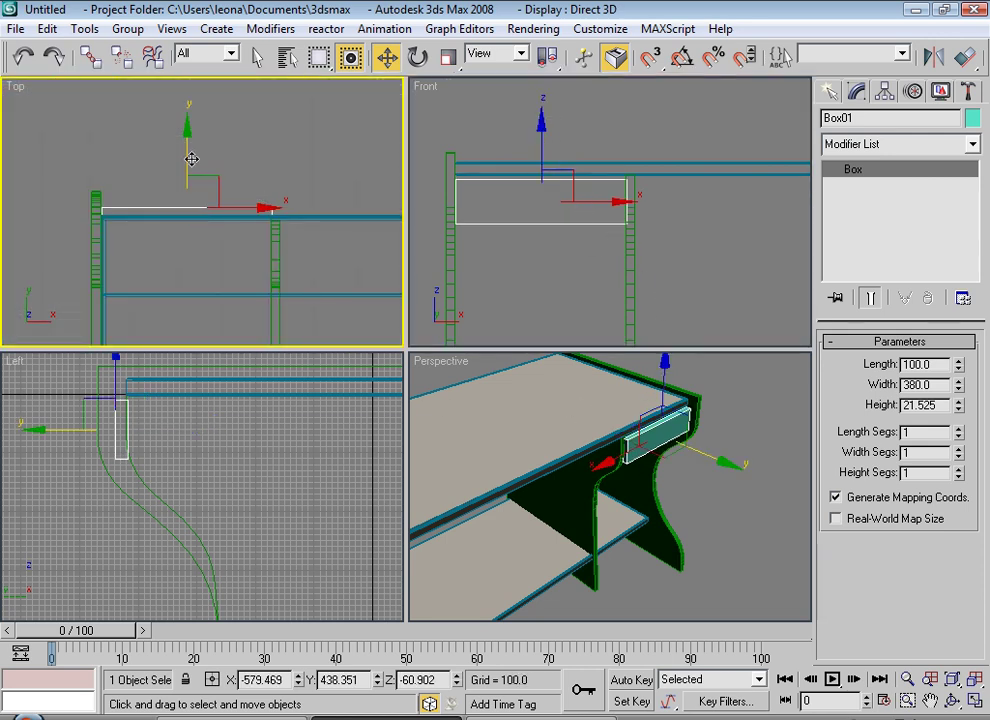
left_click(185, 168)
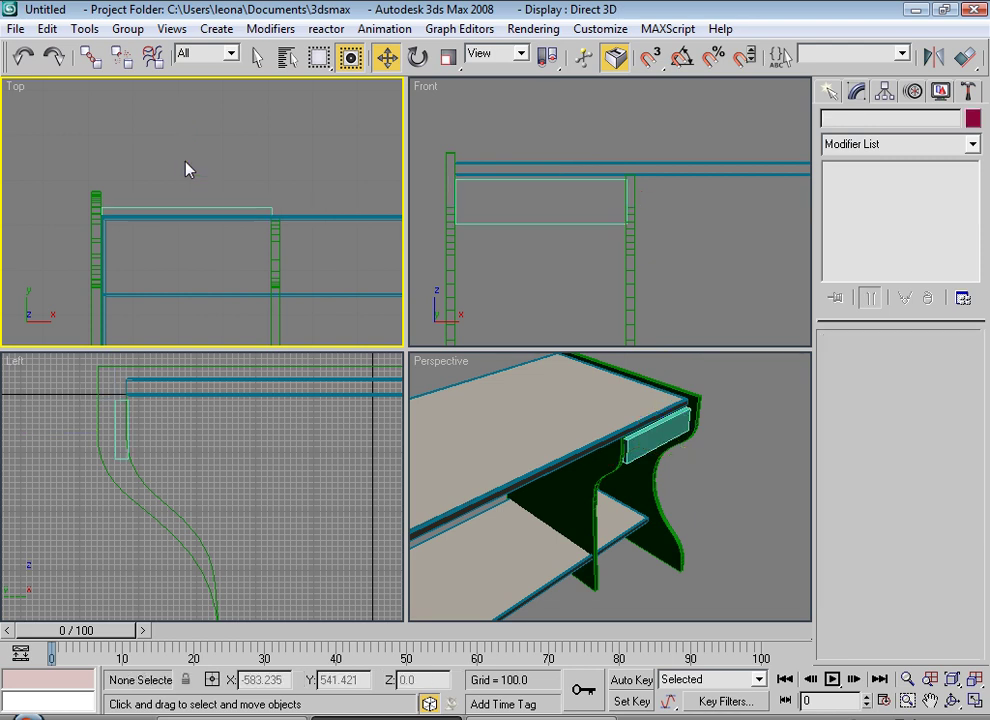
left_click(188, 213)
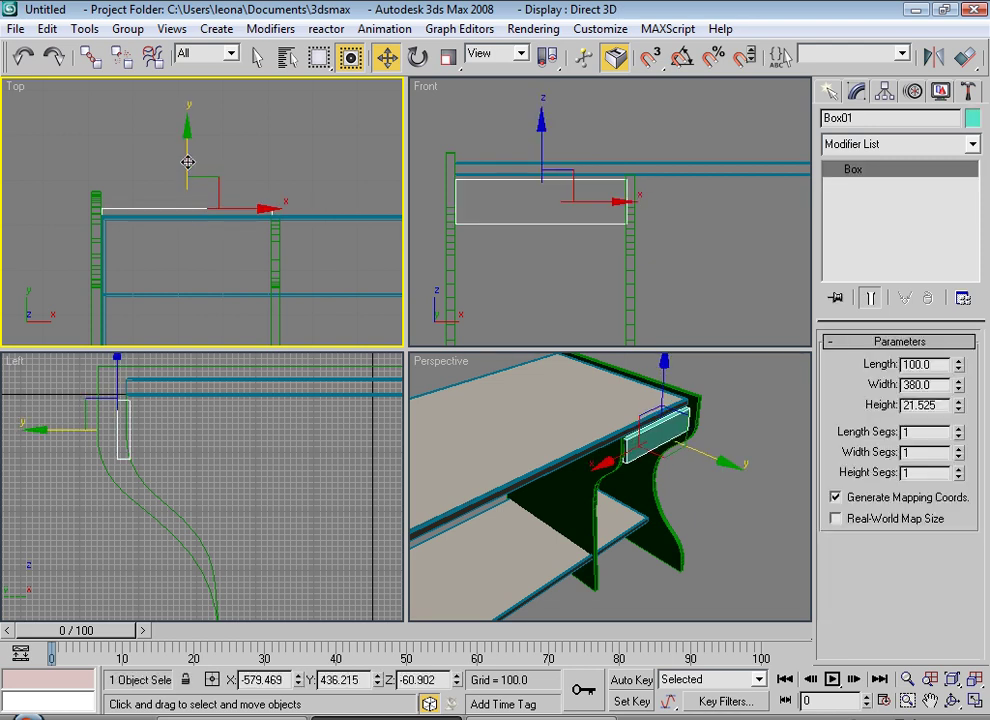
left_click_drag(188, 158, 188, 164)
left_click(765, 431)
scroll(707, 442, "up", 3)
scroll(707, 455, "down", 3)
scroll(638, 482, "down", 1)
scroll(638, 482, "down", 3)
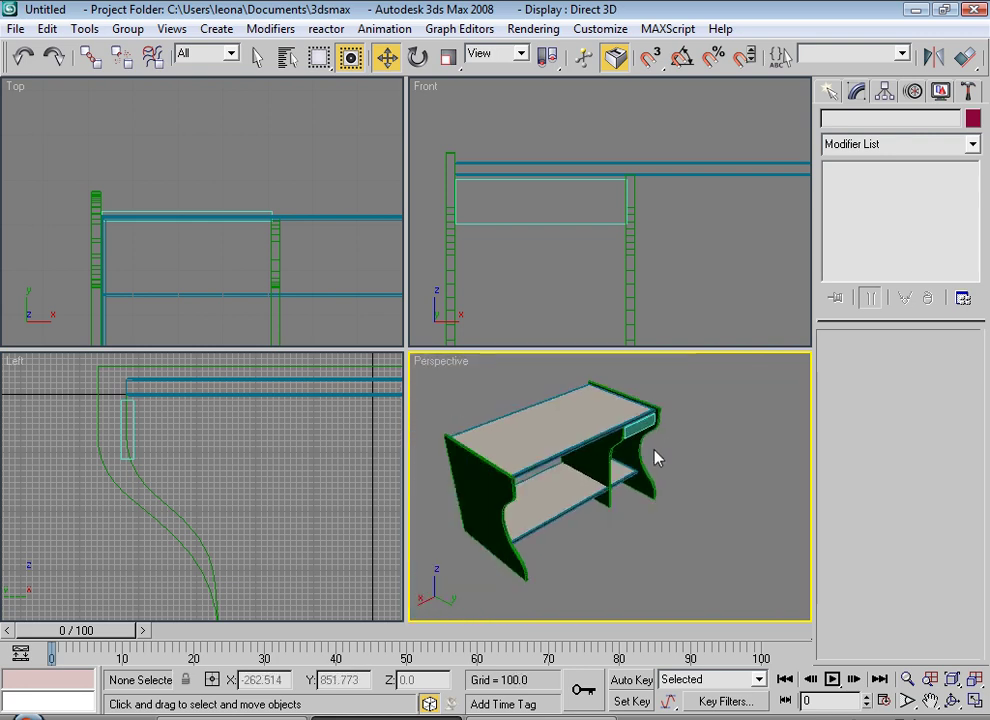
scroll(634, 478, "up", 2)
scroll(632, 474, "down", 2)
scroll(628, 477, "up", 3)
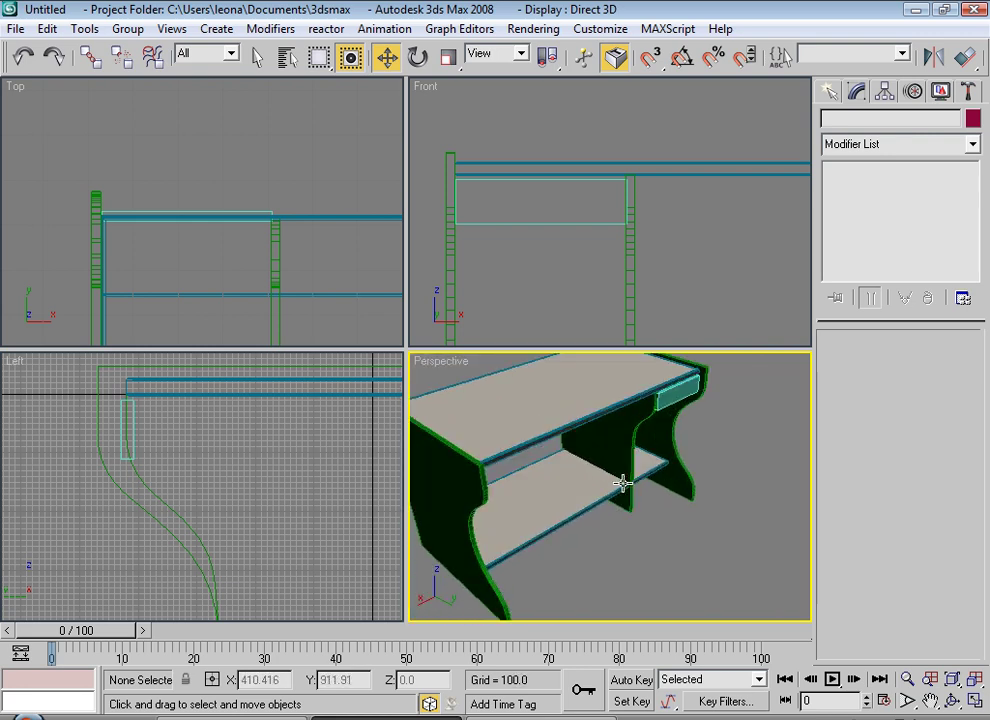
scroll(607, 486, "down", 1)
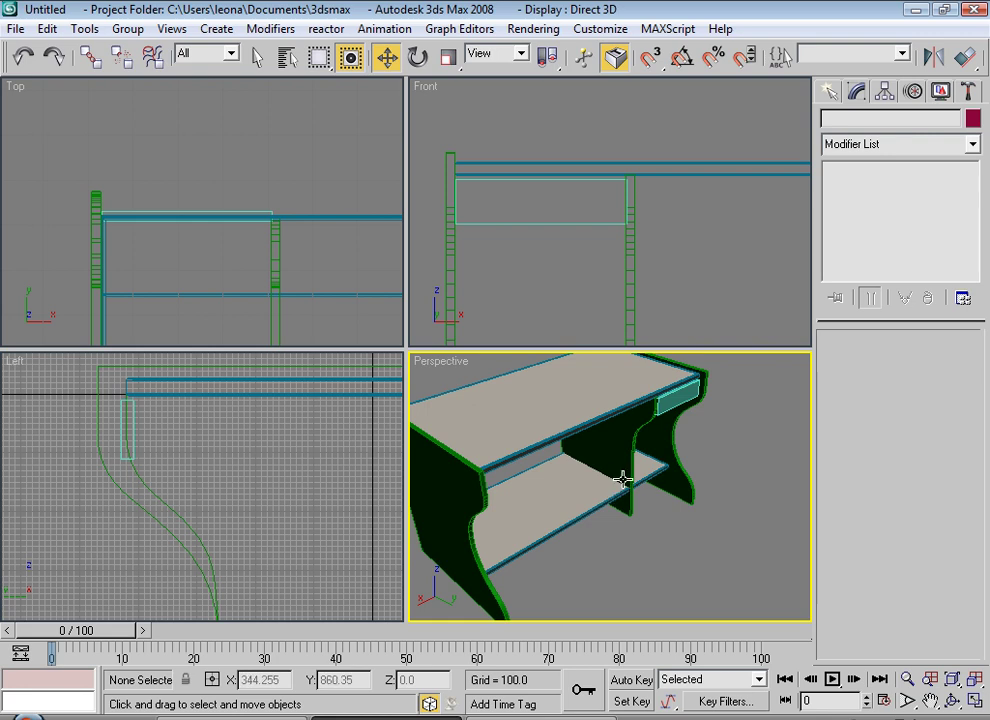
left_click(678, 407)
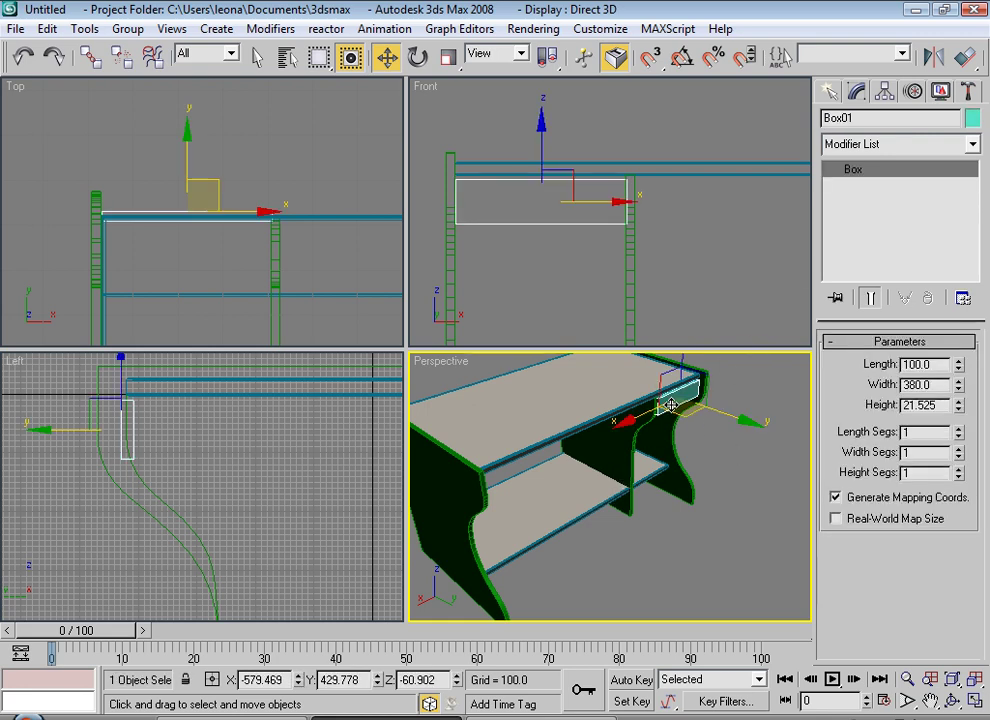
scroll(660, 480, "up", 3)
scroll(607, 533, "down", 1)
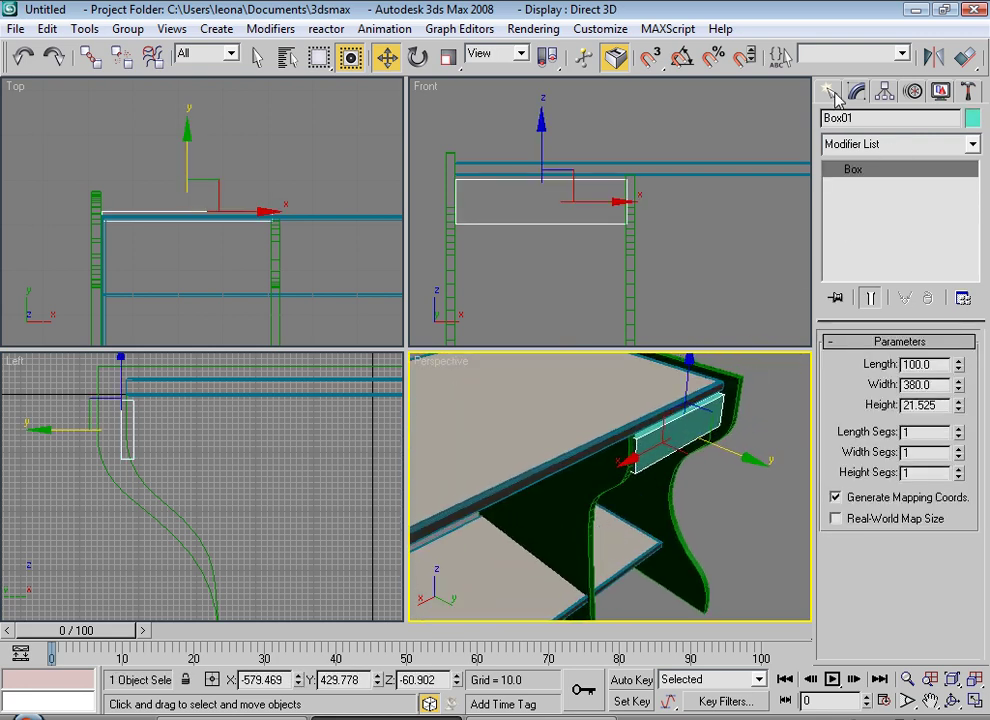
Draw a small sphere at the drawer's front as a knob
left_click(834, 90)
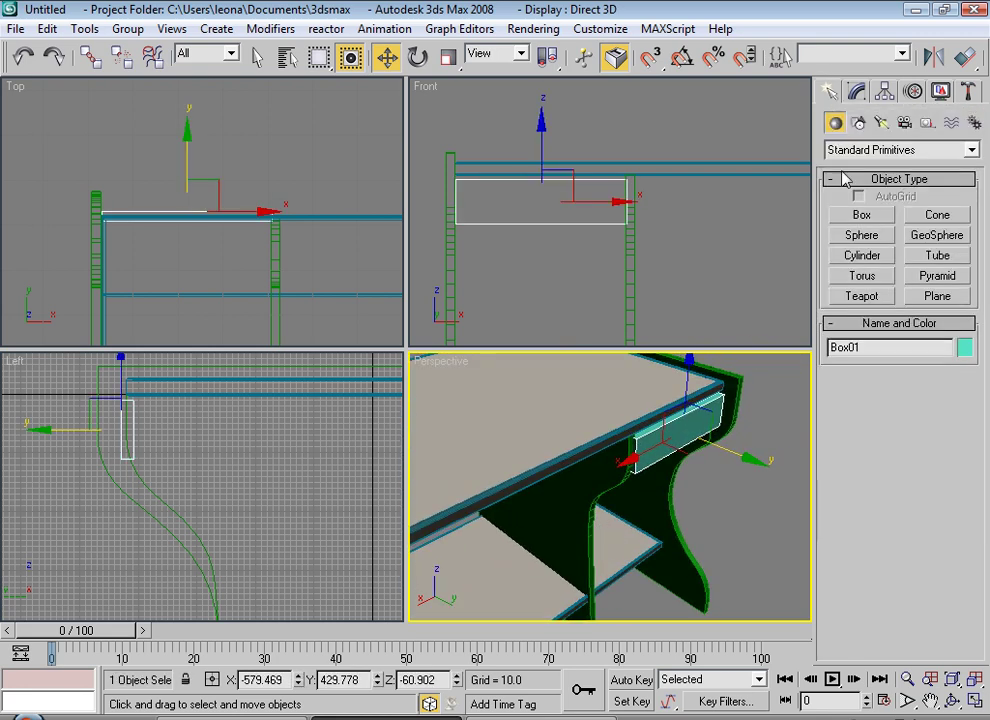
left_click(862, 235)
scroll(535, 232, "up", 2)
left_click_drag(511, 231, 514, 234)
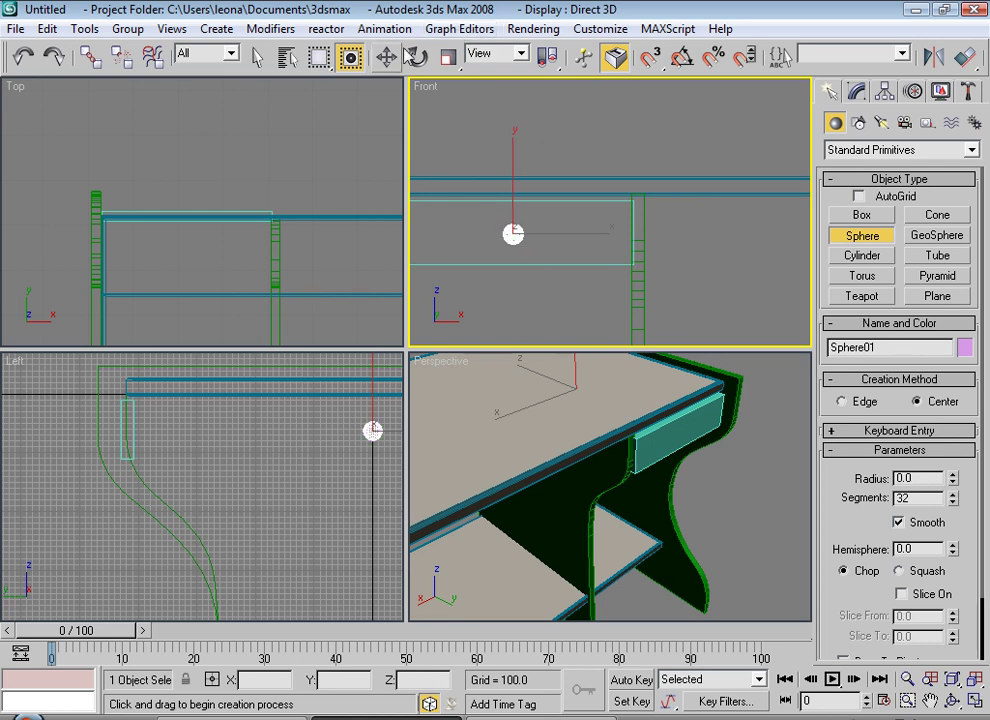
Move Sphere01 along Y in the Top view onto the drawer's front face
key("w")
scroll(216, 272, "up", 1)
scroll(221, 253, "up", 2)
scroll(205, 215, "up", 2)
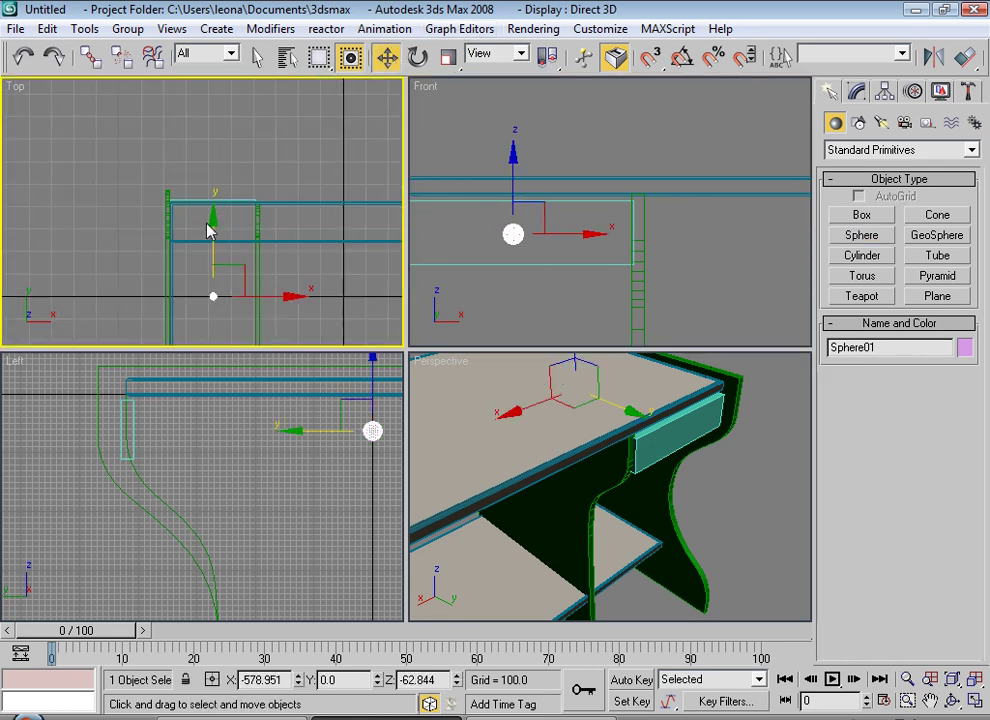
left_click_drag(210, 228, 216, 127)
scroll(220, 145, "up", 1)
scroll(235, 200, "up", 2)
scroll(243, 230, "up", 1)
left_click_drag(307, 221, 316, 280)
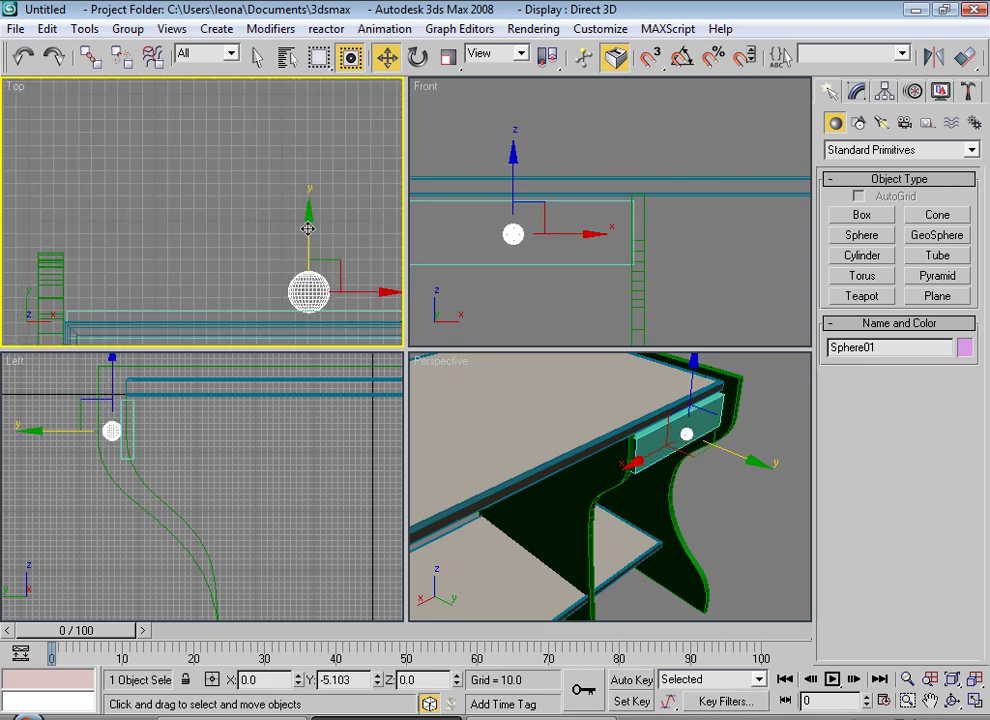
Raise the sphere to the drawer's mid-height in the Front view
scroll(300, 275, "down", 2)
right_click(538, 235)
left_click_drag(513, 181, 513, 166)
middle_click_drag(495, 241, 613, 242)
scroll(613, 242, "down", 2)
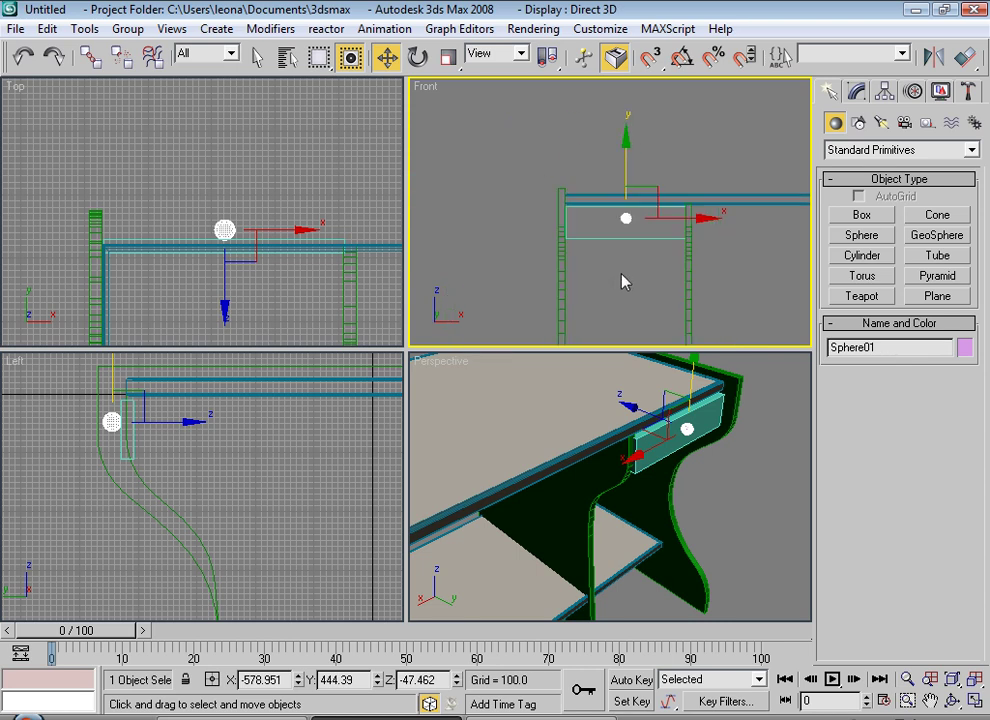
left_click(797, 524)
mouse_move(797, 524)
middle_mouse_down("alt")
mouse_move(742, 495)
mouse_move(714, 502)
mouse_move(661, 473)
mouse_move(745, 422)
mouse_move(818, 212)
middle_mouse_up("alt")
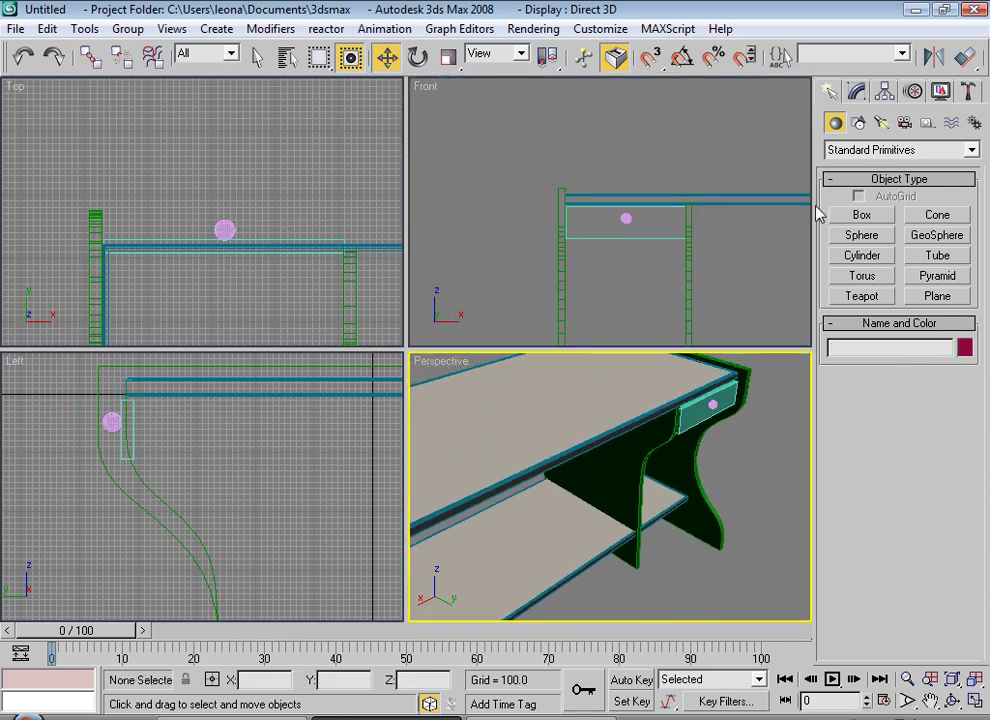
Draw a new box spanning the desk in the Top view
left_click(866, 217)
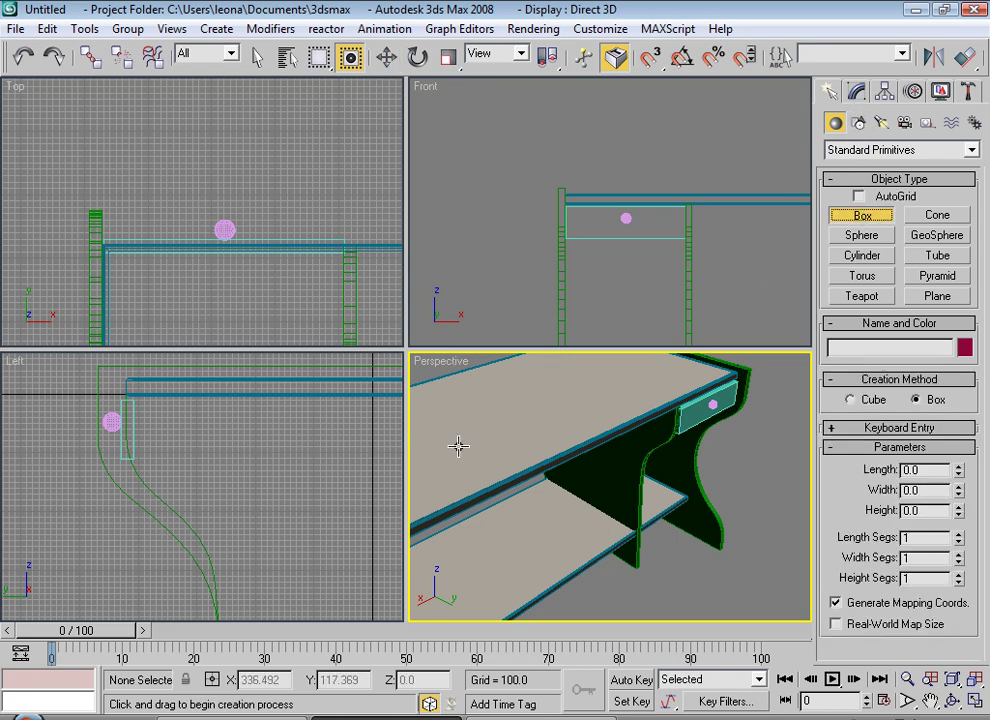
middle_click_drag(186, 543, 190, 550)
mouse_move(153, 290)
middle_mouse_down()
mouse_move(210, 247)
mouse_move(144, 194)
mouse_move(180, 220)
middle_mouse_up()
scroll(177, 190, "up", 1)
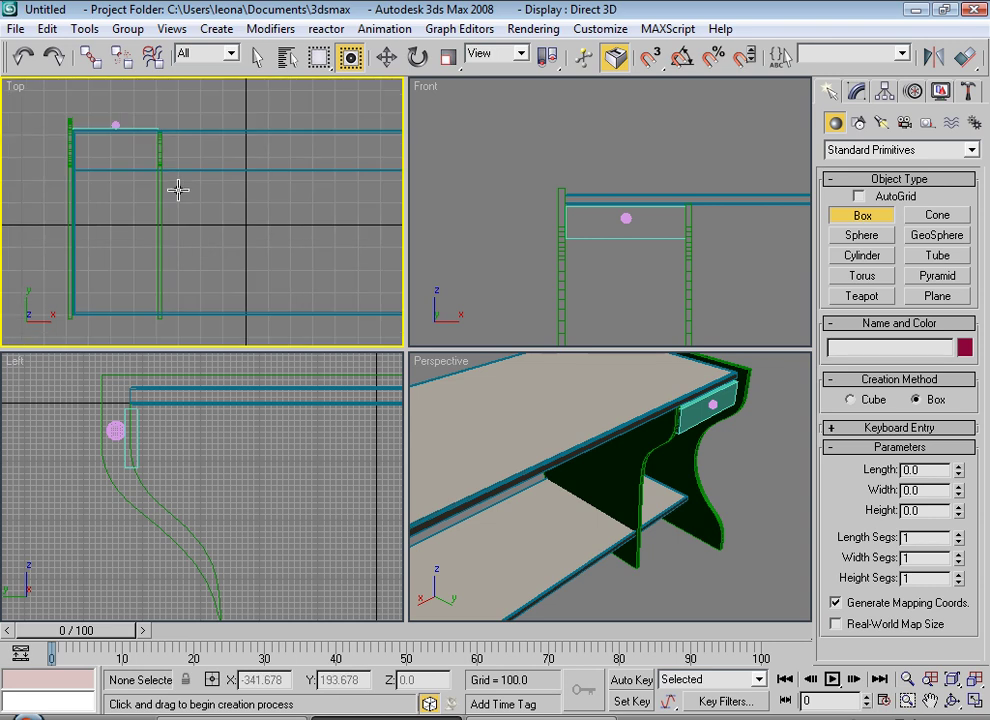
scroll(126, 188, "up", 1)
mouse_move(107, 132)
left_mouse_down()
mouse_move(362, 261)
mouse_move(360, 309)
mouse_move(362, 221)
left_mouse_up()
left_click(356, 221)
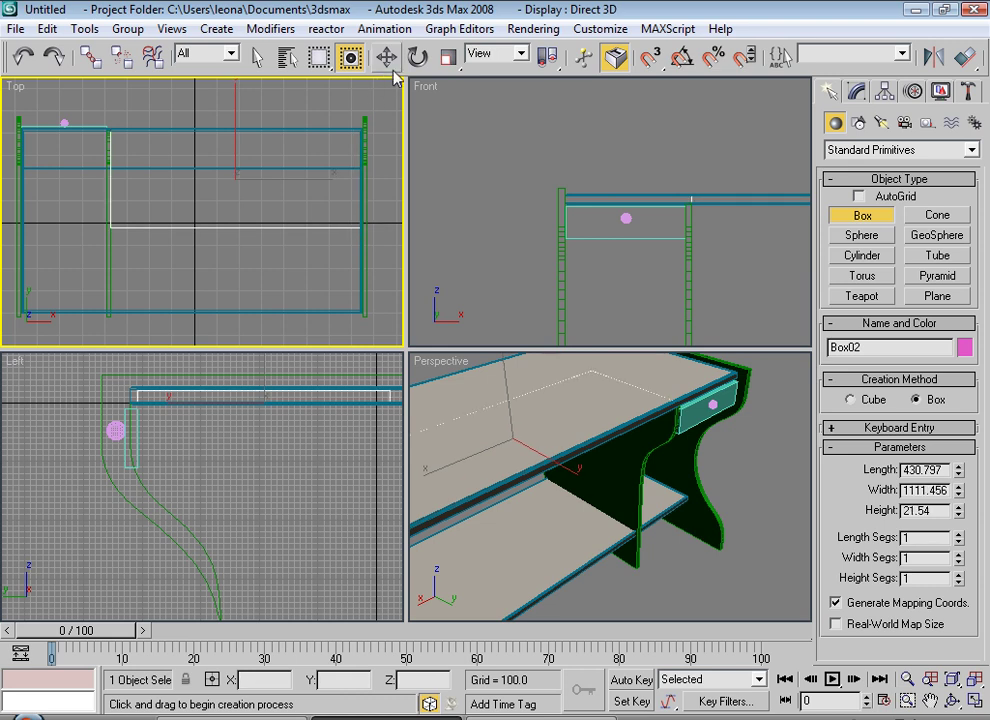
left_click(386, 57)
Set Box02 to height 20, width 1100 and length 450, then shift it along Y
left_click(856, 91)
left_click_drag(948, 405, 838, 405)
type("20")
key("Return")
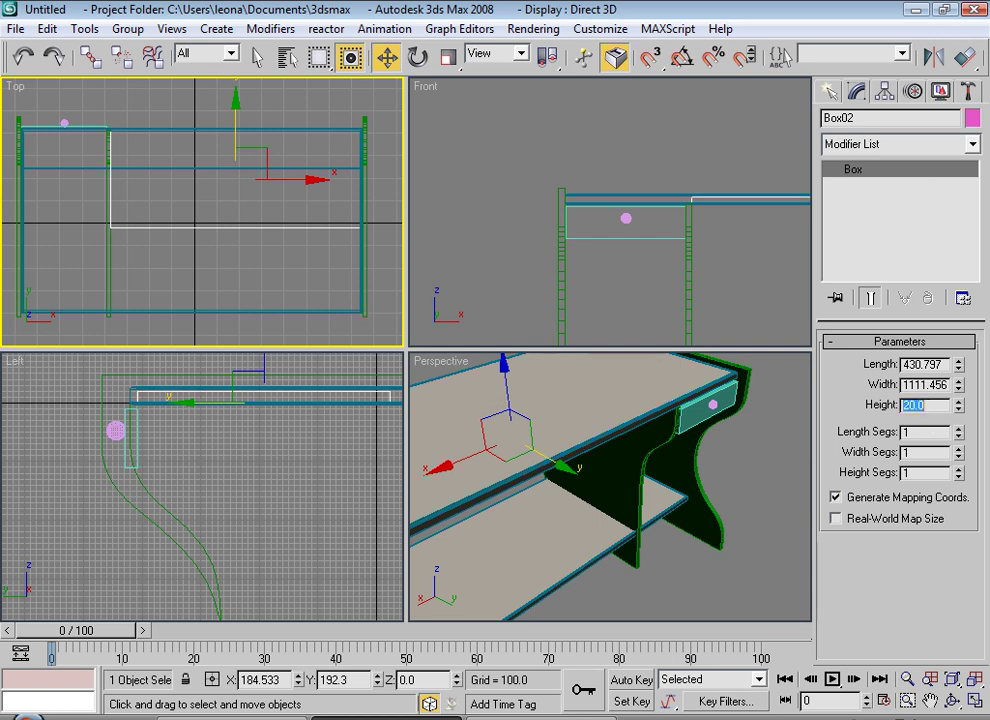
double_click(929, 385)
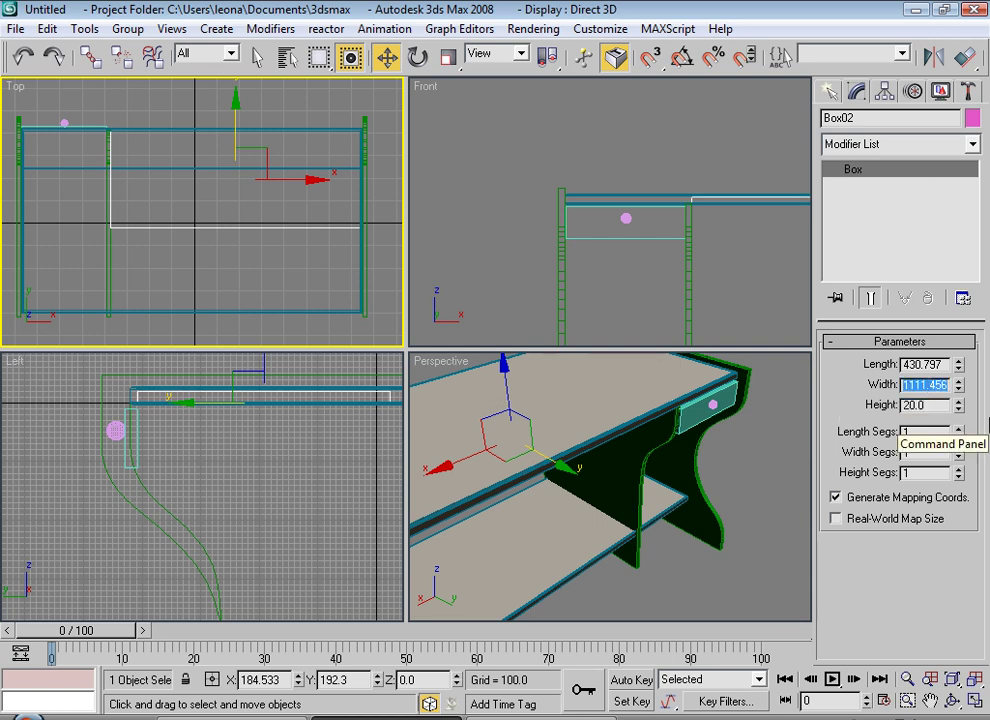
type("100")
key("Return")
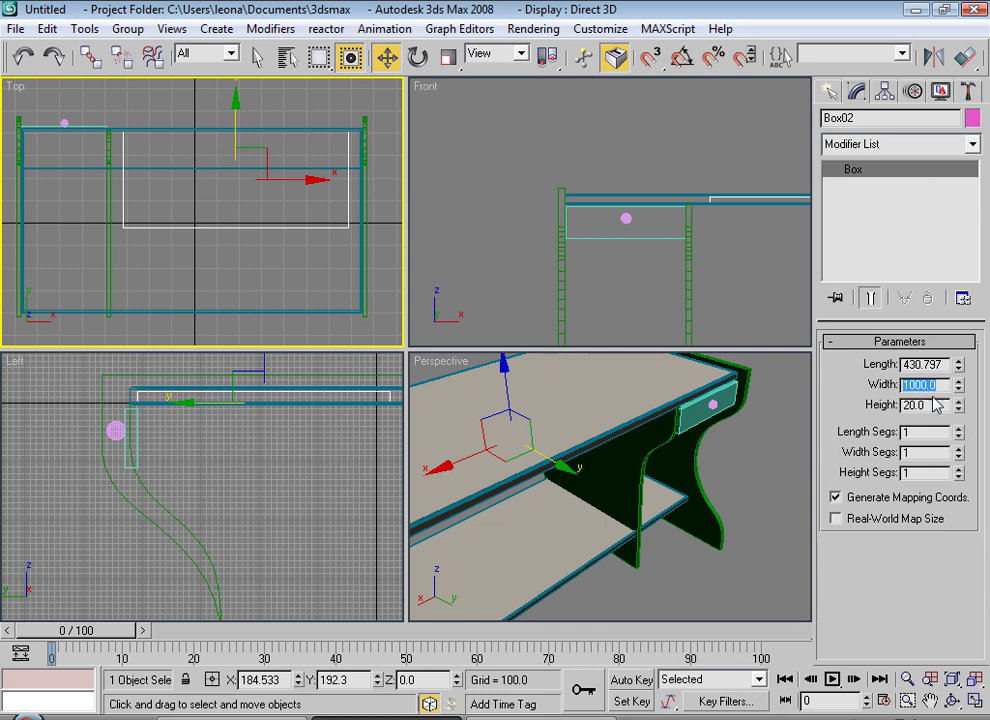
type("11")
key("Return")
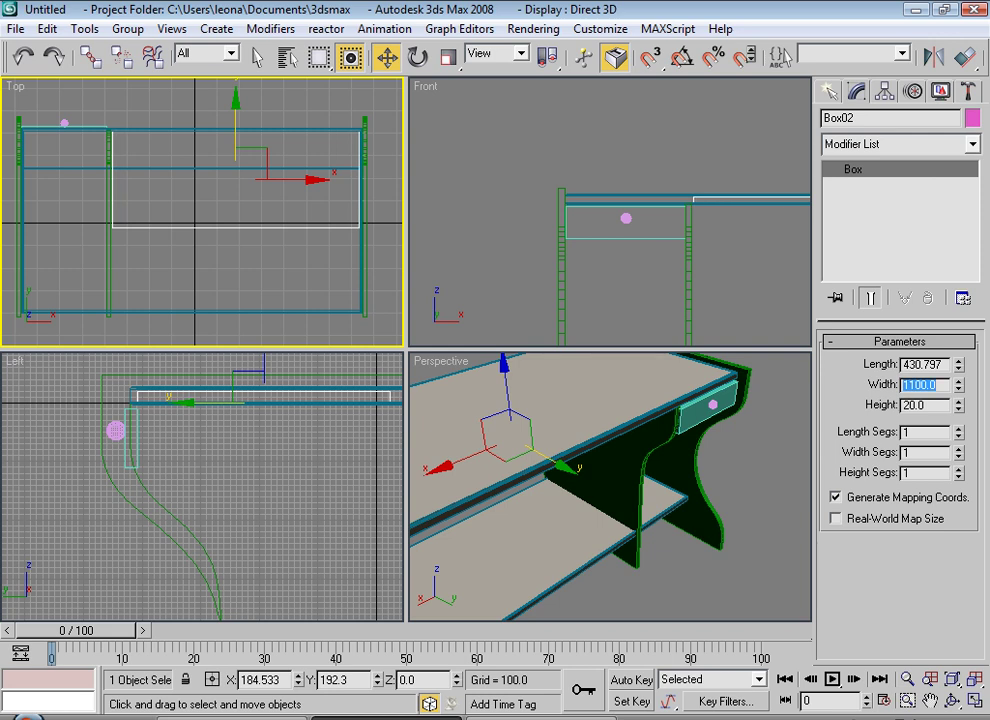
double_click(924, 366)
type("450")
key("Return")
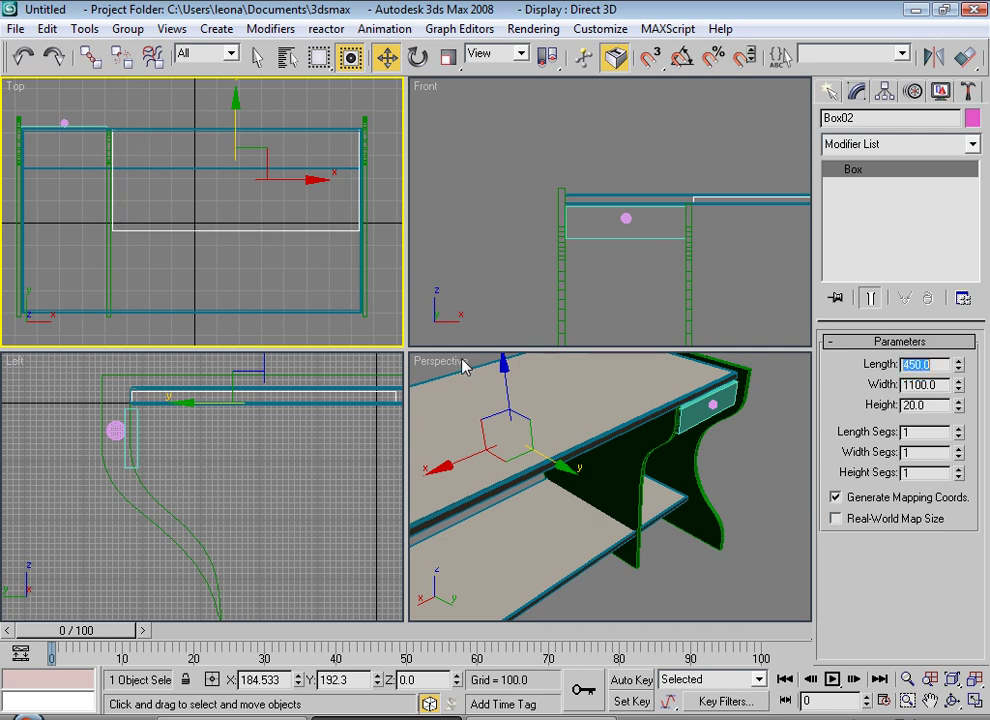
mouse_move(236, 122)
left_mouse_down()
mouse_move(240, 165)
mouse_move(243, 95)
mouse_move(245, 119)
left_mouse_up()
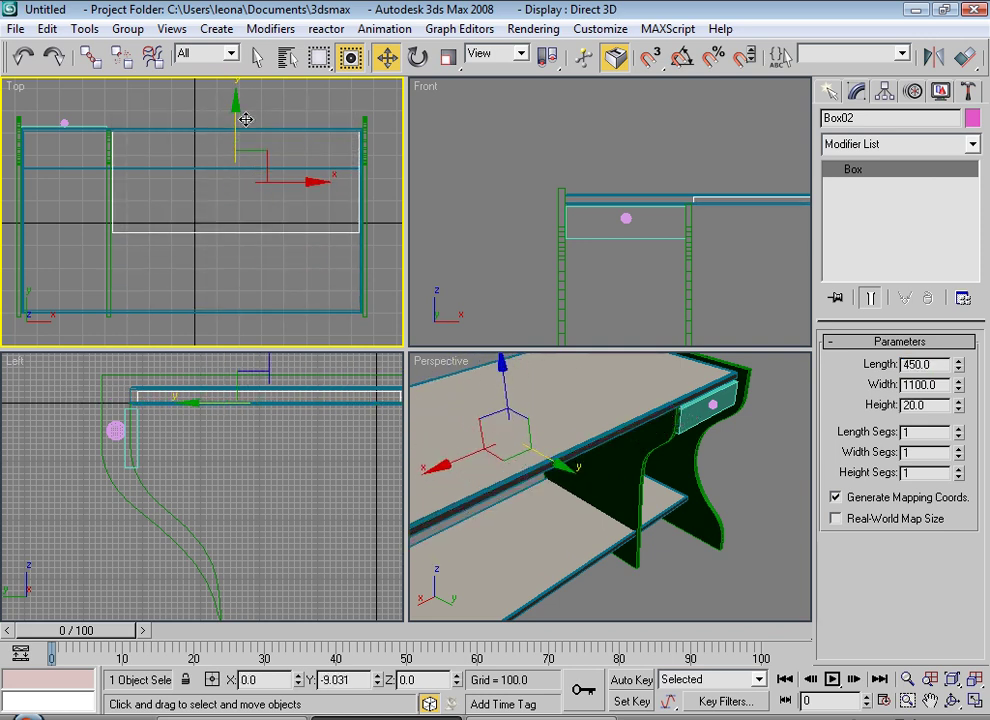
Lower Box02 by 100 units to Z -100 and bring up its right-click menu
middle_click_drag(625, 220, 449, 223)
scroll(665, 243, "down", 3)
scroll(665, 243, "down", 2)
right_click(397, 60)
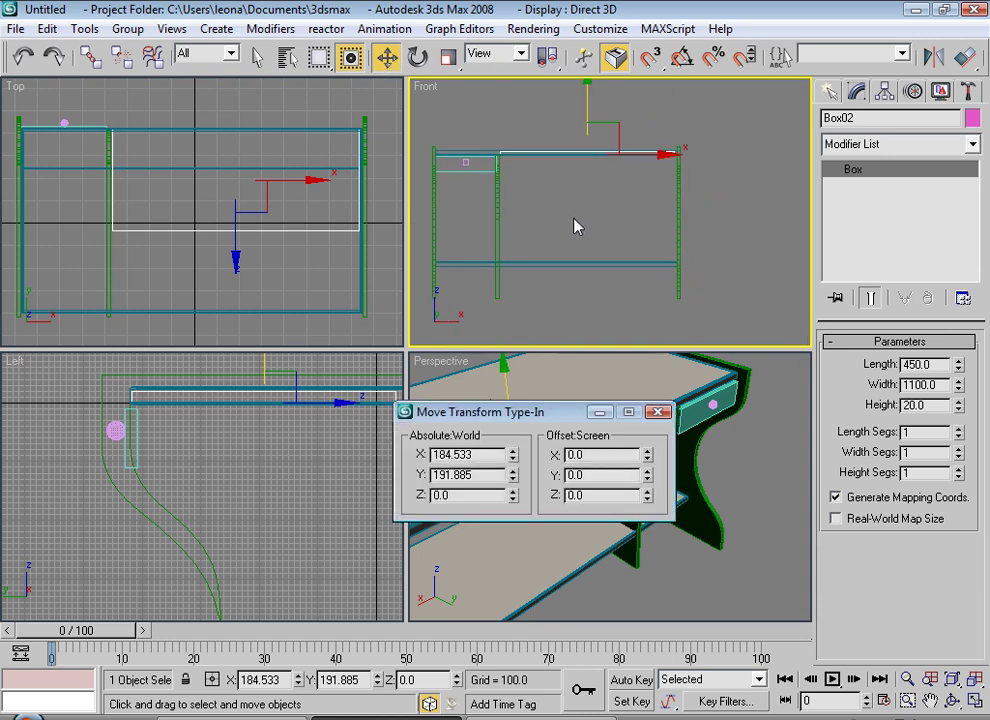
scroll(570, 218, "up", 2)
mouse_move(568, 214)
middle_mouse_down()
mouse_move(625, 232)
mouse_move(621, 262)
middle_mouse_up()
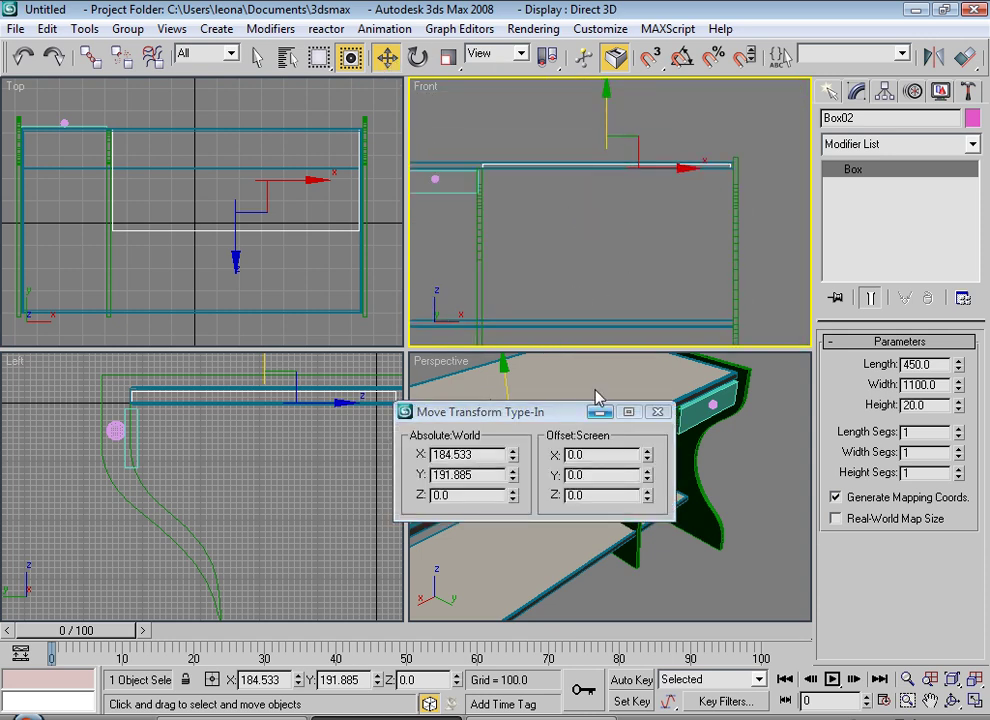
left_click_drag(638, 477, 545, 485)
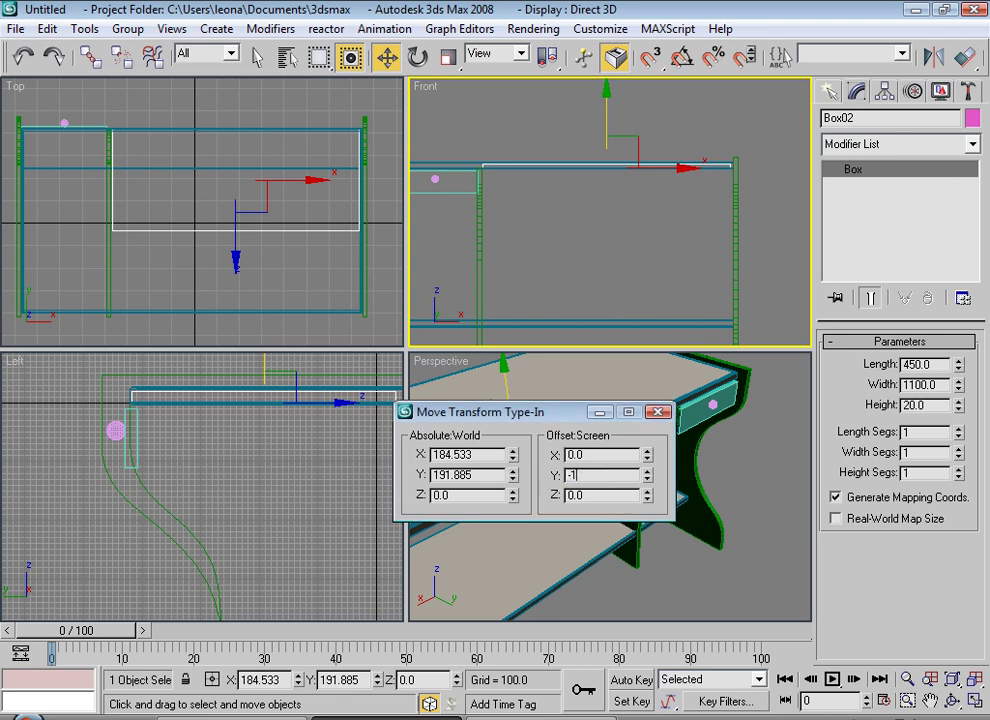
type("00")
key("Return")
left_click(658, 412)
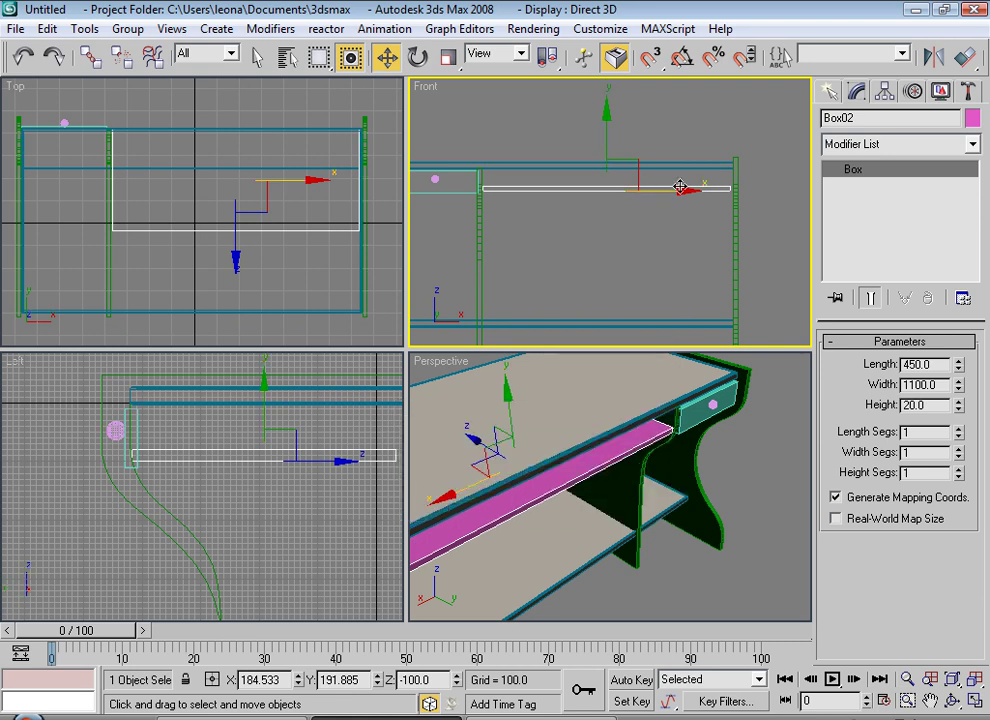
right_click(616, 184)
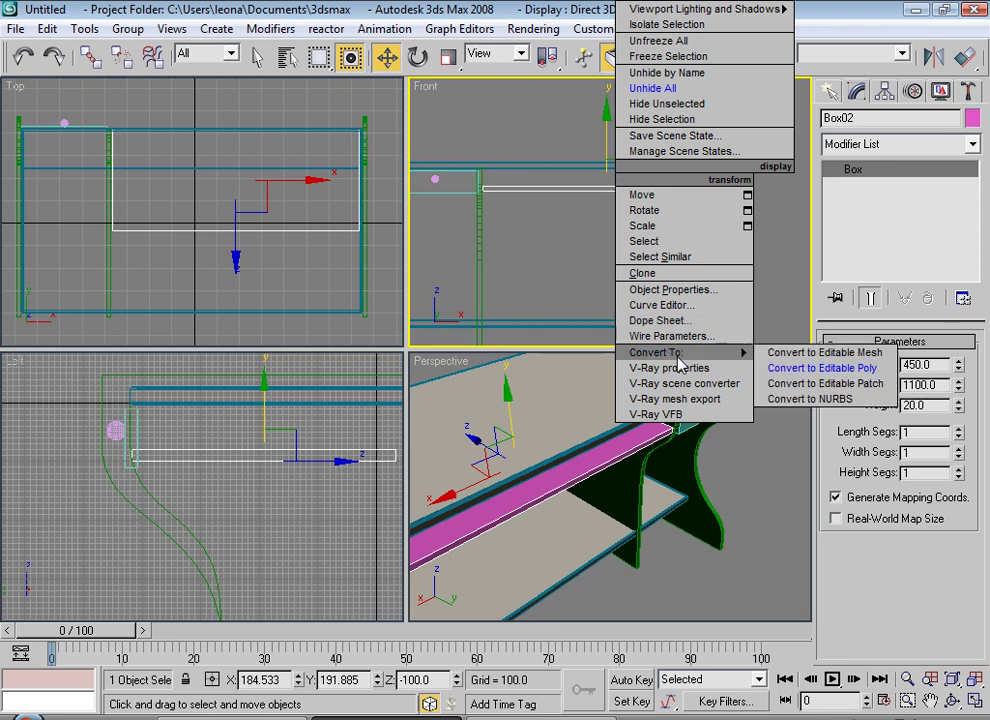
Convert Box02 to Editable Poly and select one long face in Polygon mode
left_click(790, 367)
middle_click_drag(675, 430, 707, 468, "alt")
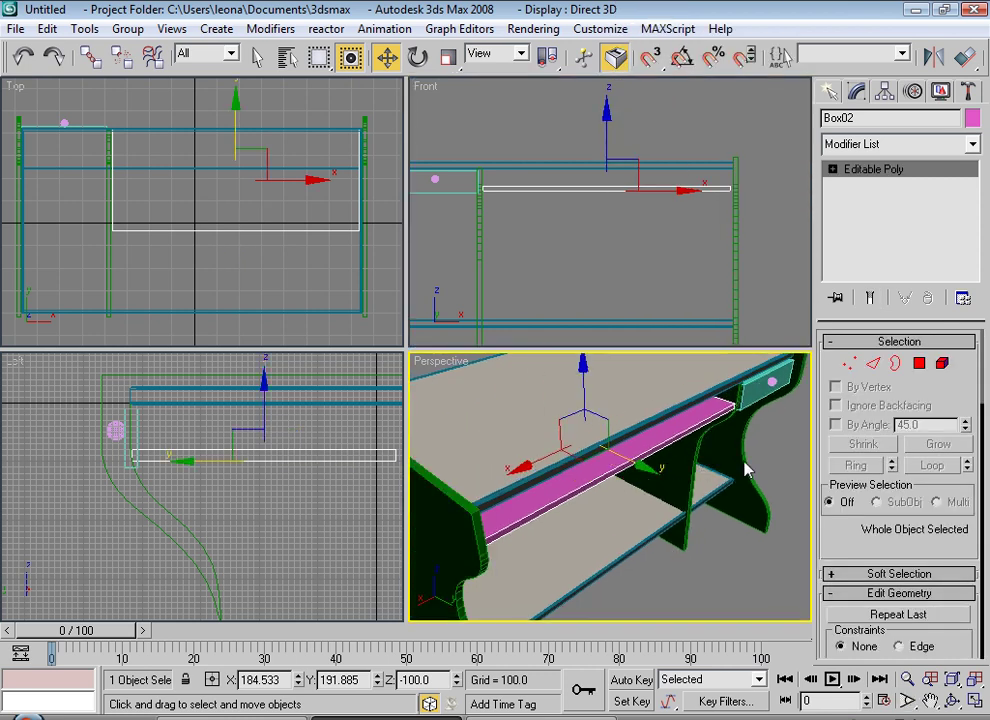
key("4")
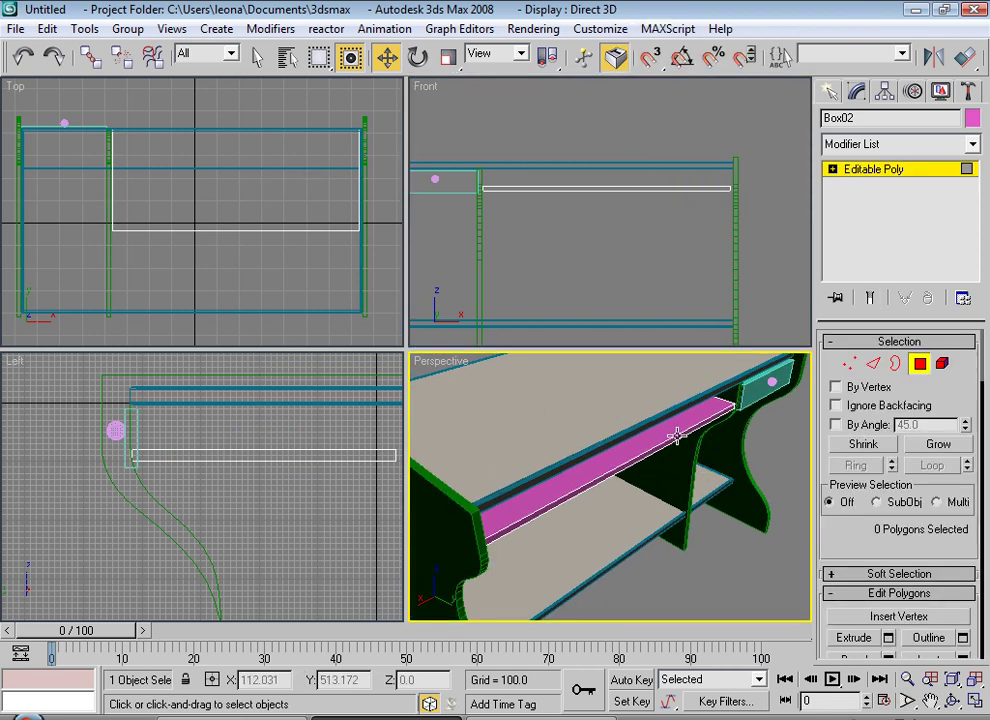
left_click(661, 471)
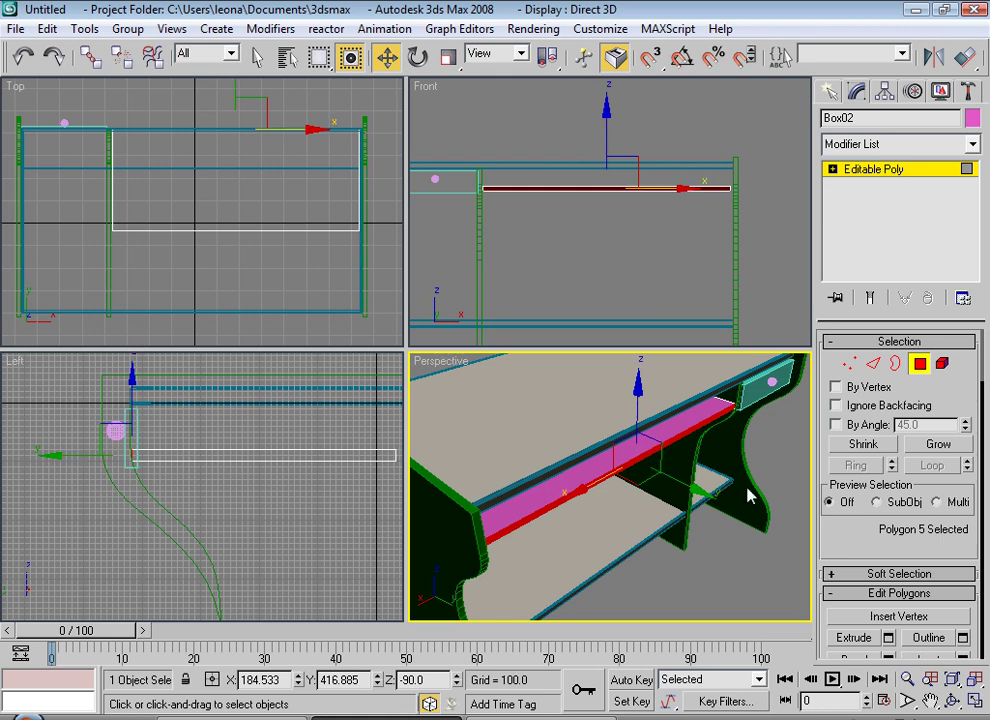
Browse to the Material IDs settings and reselect just the board's long face
left_click(748, 496)
scroll(674, 391, "down", 5)
left_click_drag(546, 404, 706, 569)
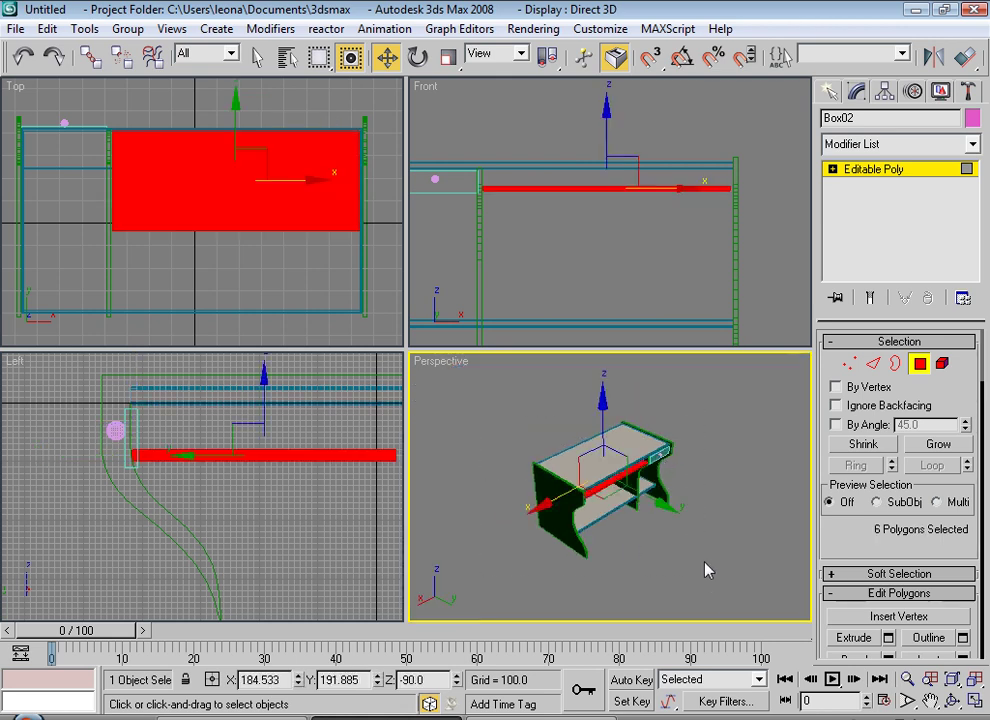
scroll(690, 511, "up", 2)
right_click(858, 553)
left_click(782, 460)
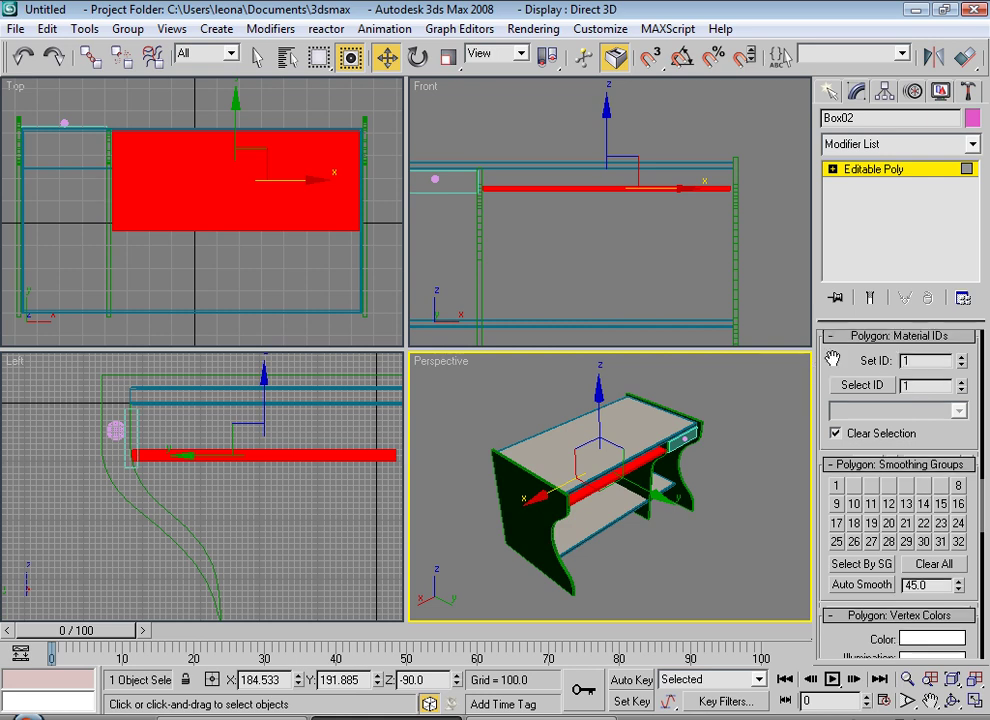
left_click(665, 524)
scroll(665, 524, "up", 3)
left_click(623, 466)
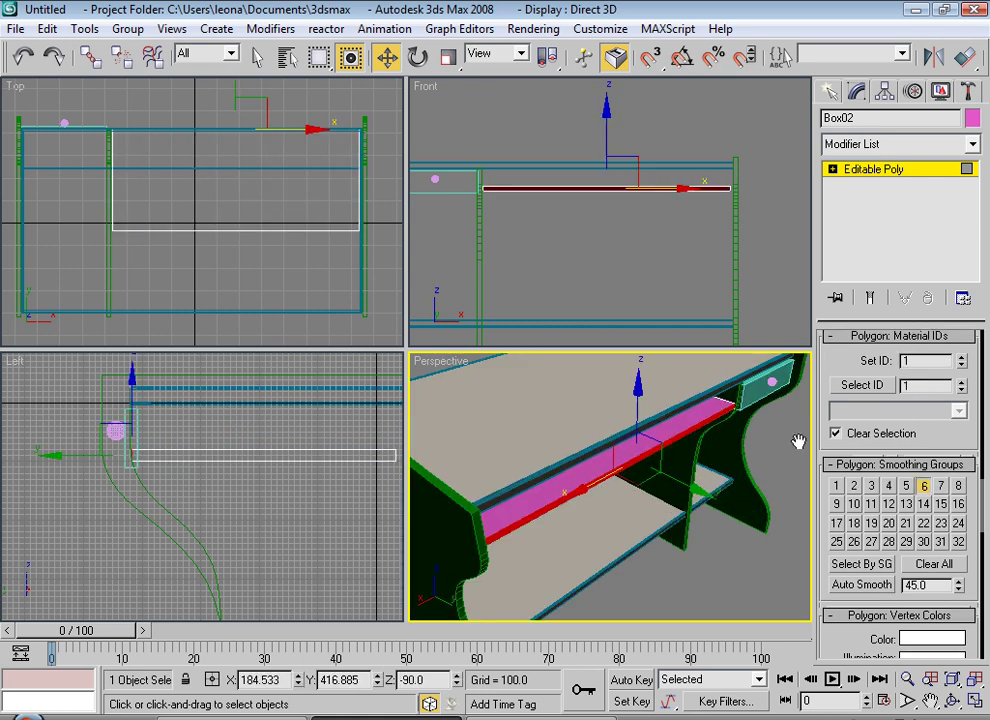
Assign material ID 2 to the board's selected long face
right_click(843, 364)
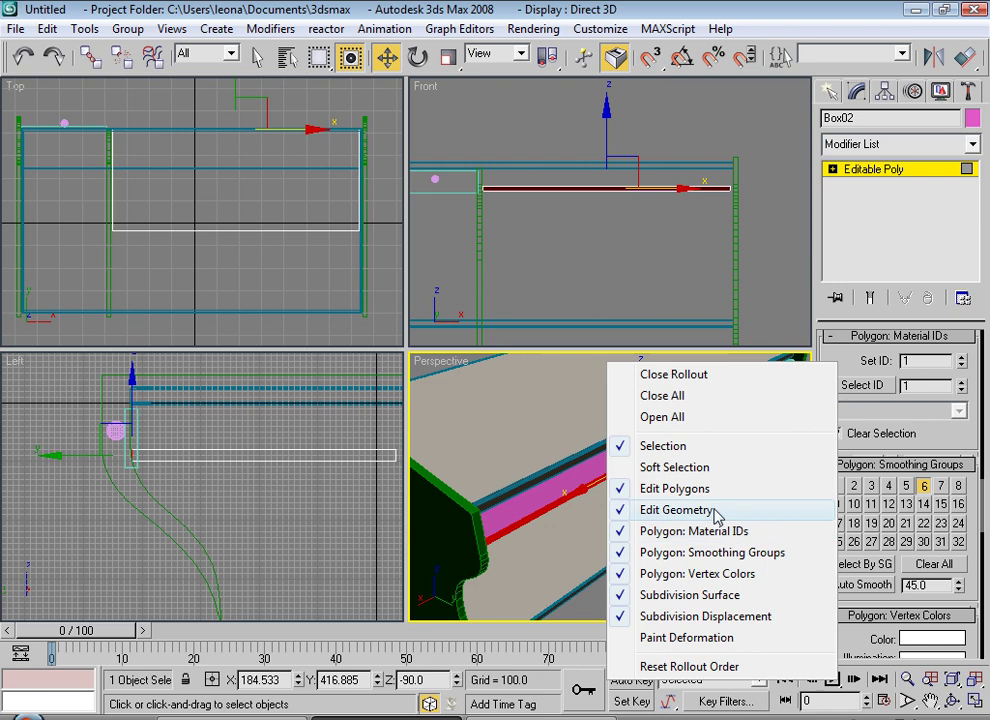
left_click(712, 493)
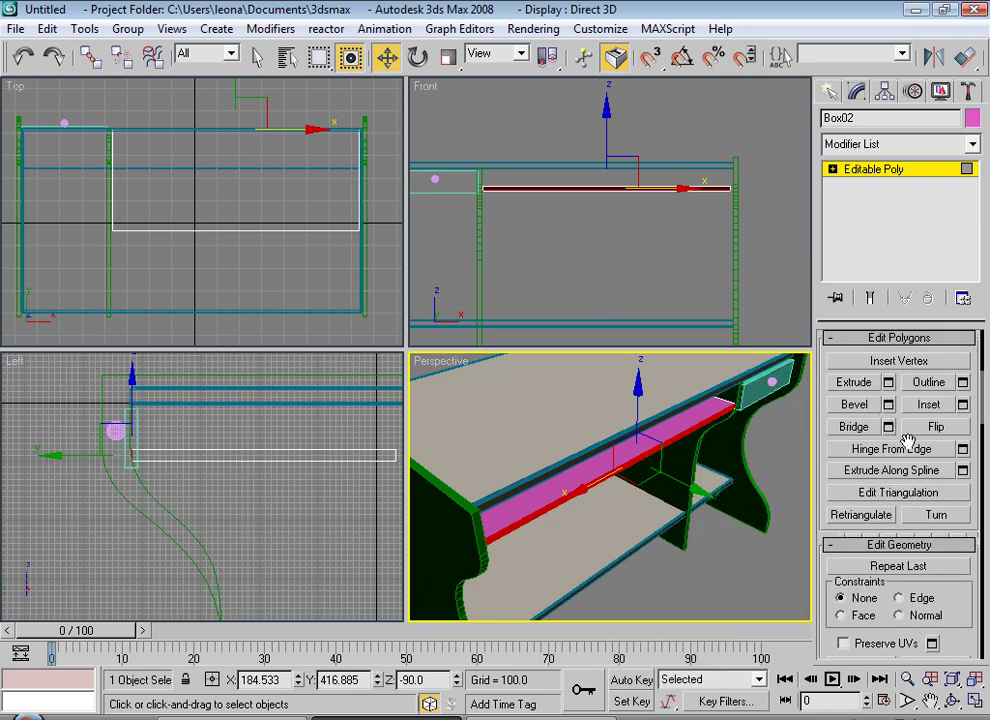
right_click(955, 625)
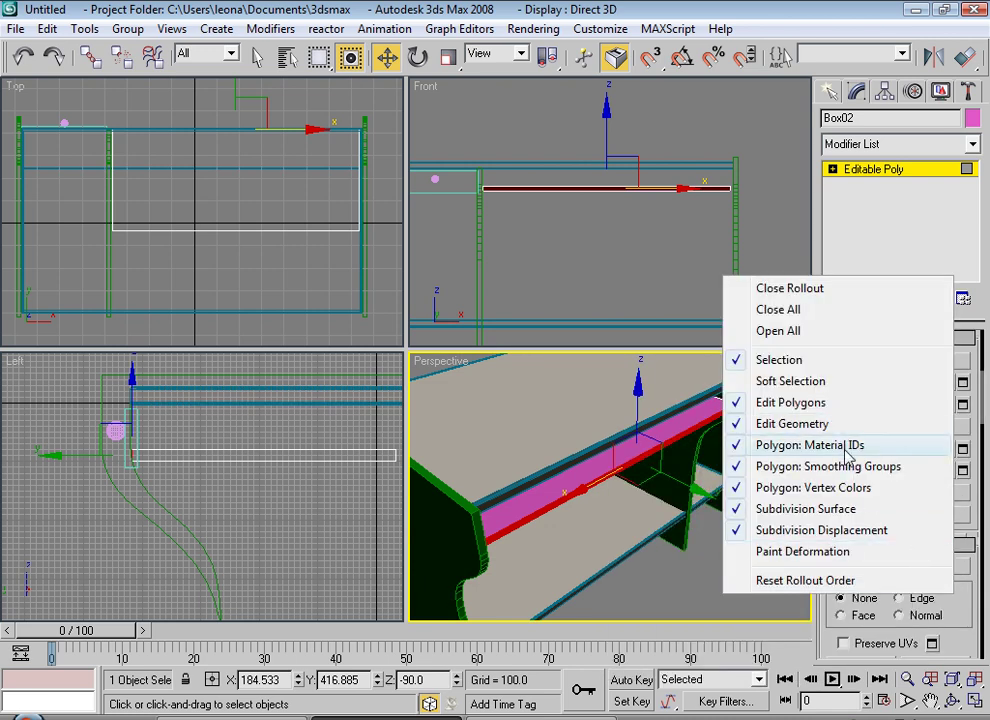
left_click(845, 456)
double_click(884, 362)
type("2")
key("Return")
Bring the Edit Polygons tools back into view in the command panel
right_click(840, 373)
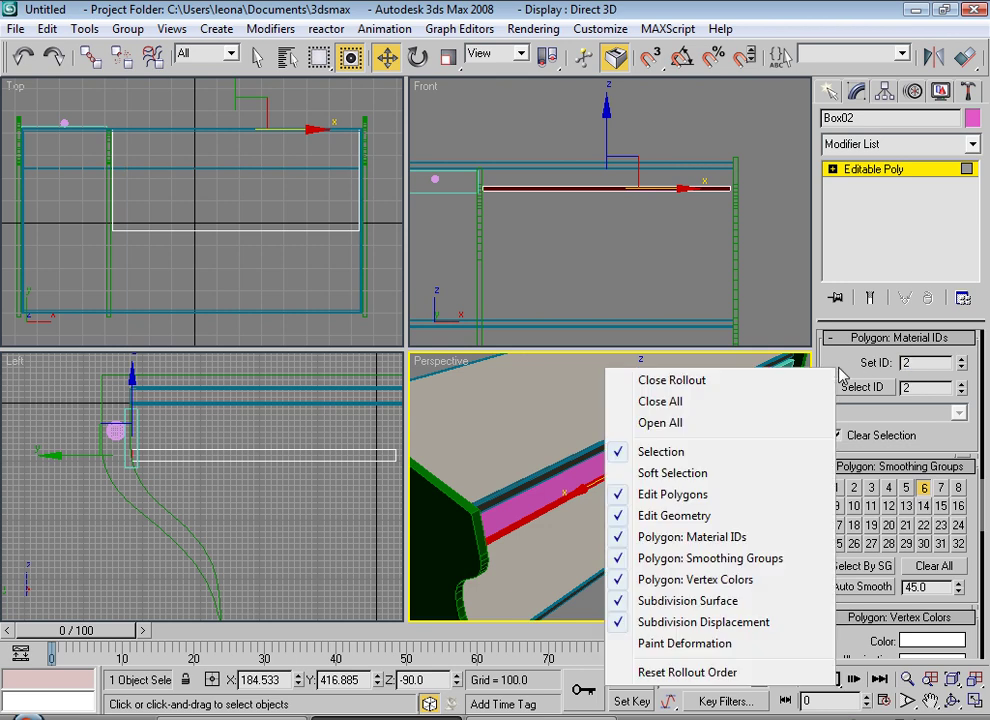
left_click(795, 536)
right_click(840, 368)
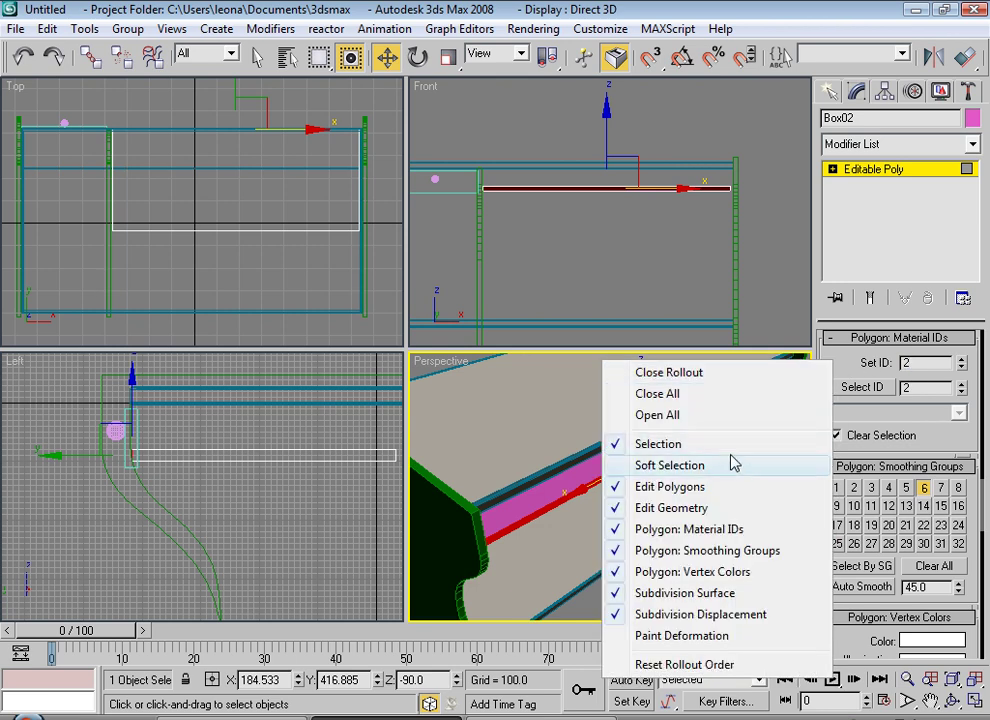
left_click(730, 465)
right_click(825, 416)
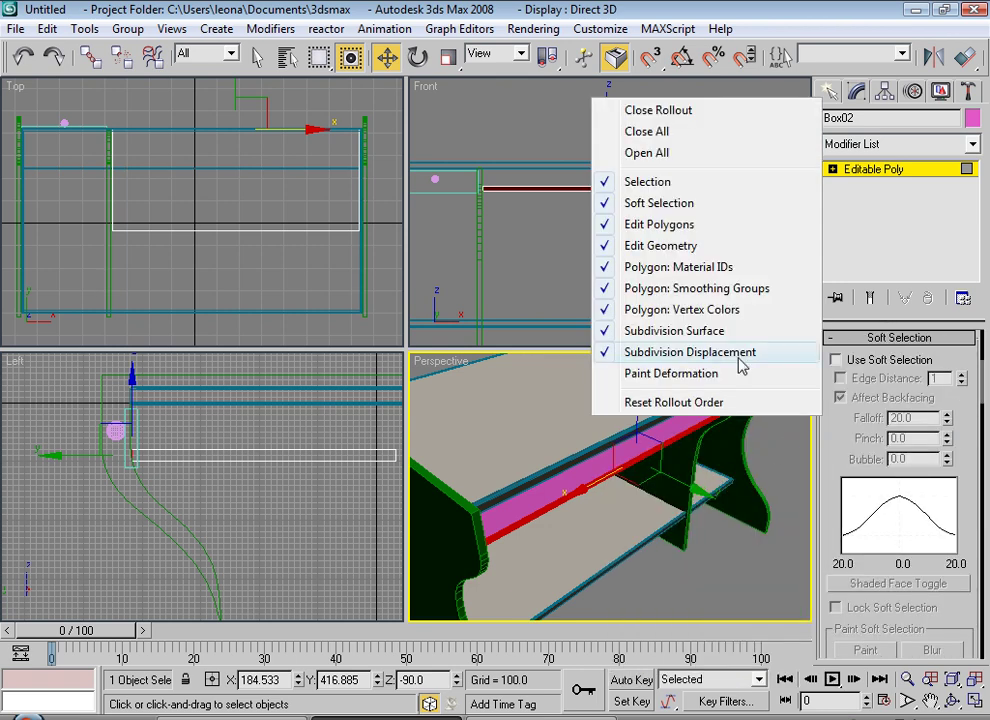
left_click(660, 223)
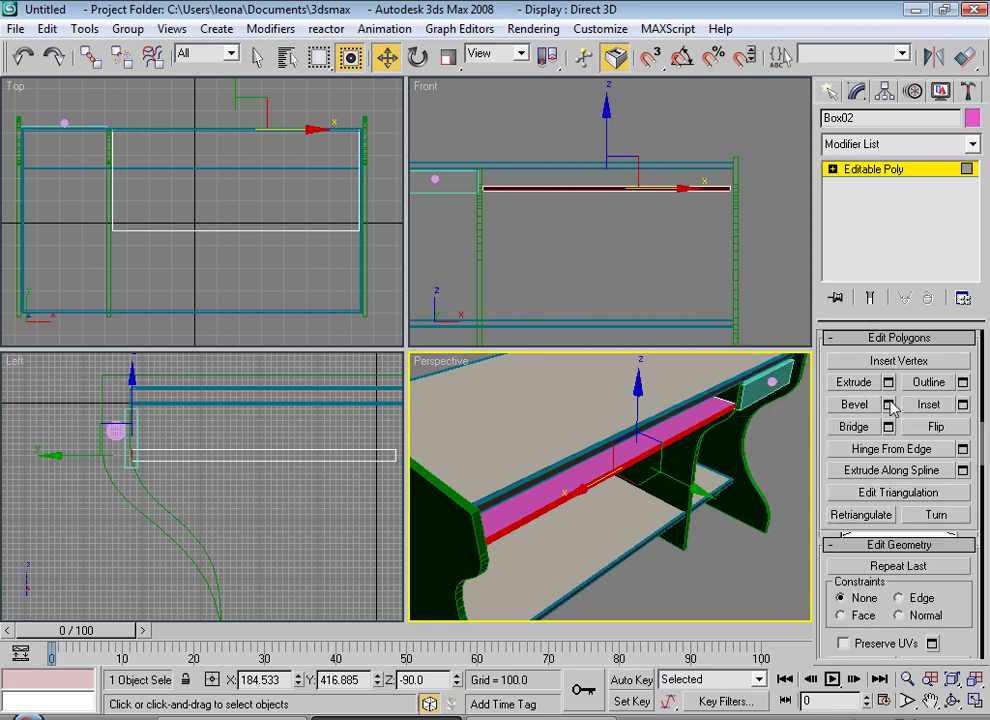
Bevel the chosen face with Height 0 and Outline 10, applying the outward widening
left_click(889, 405)
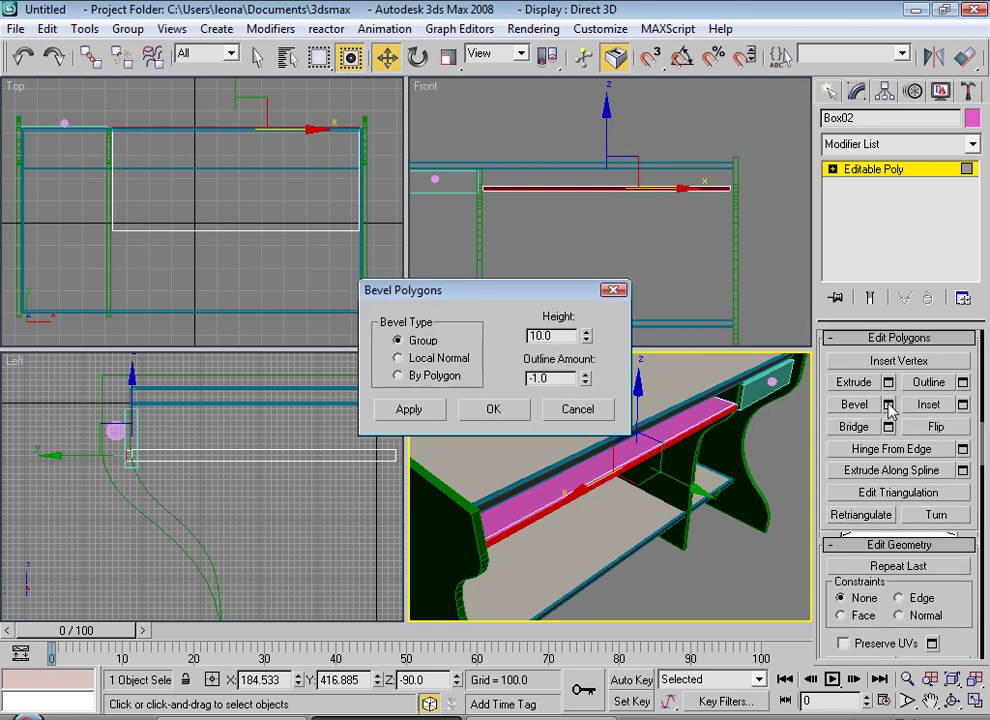
left_click_drag(550, 336, 526, 336)
type("0")
key("Tab")
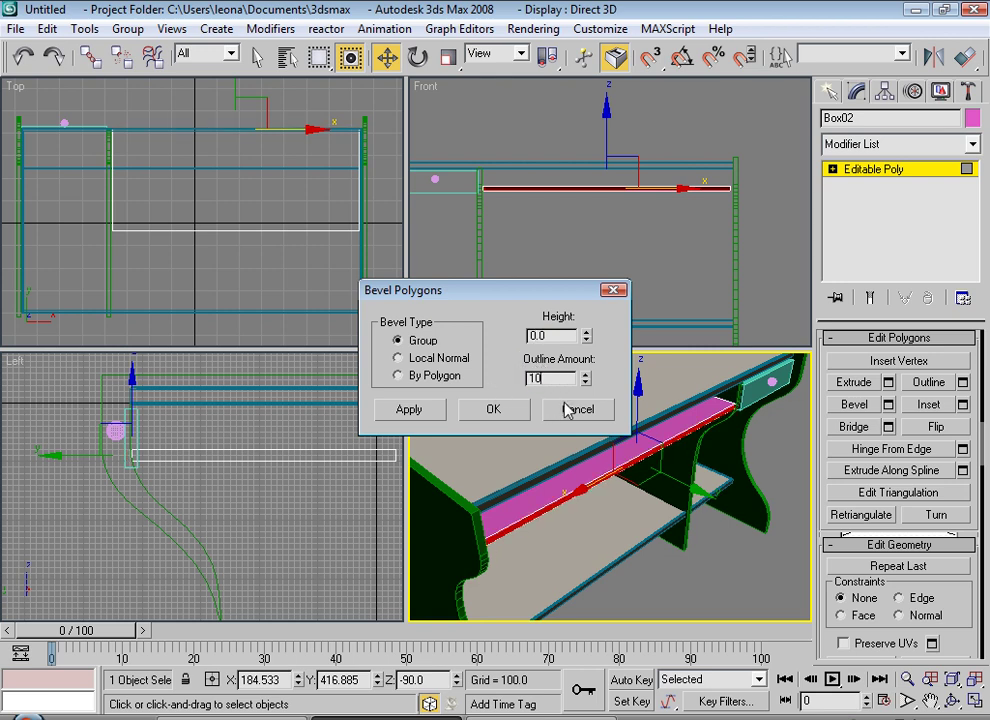
key("Return")
left_click(432, 410)
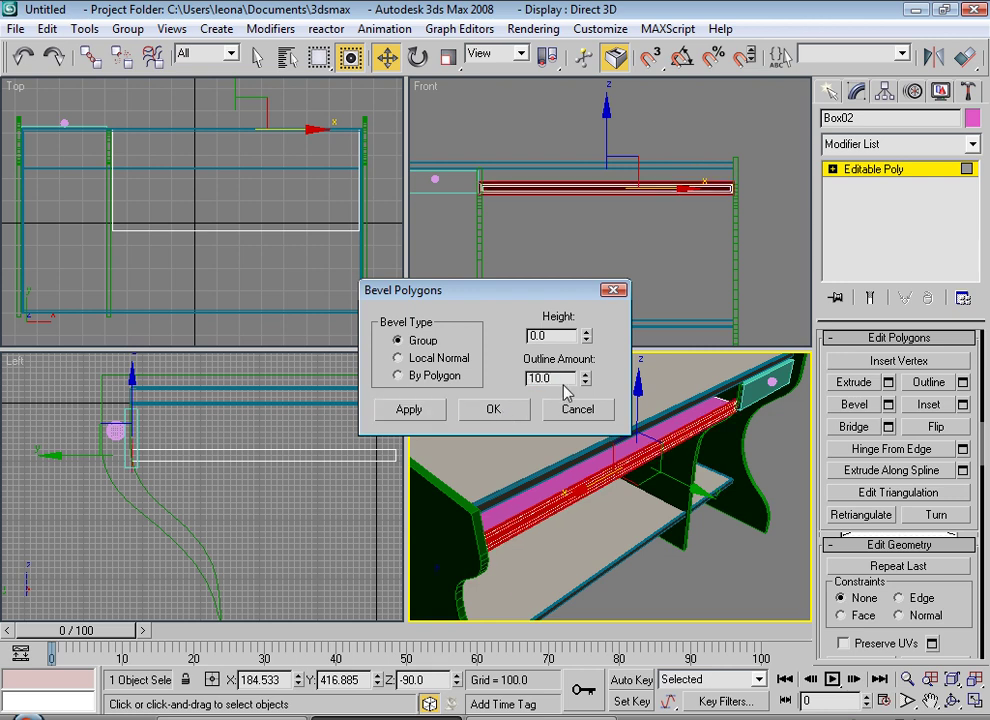
Add a second bevel pass with Height 20 and Outline 0 to raise the lip
left_click_drag(563, 378, 471, 382)
type("1")
left_click(558, 337)
type("20")
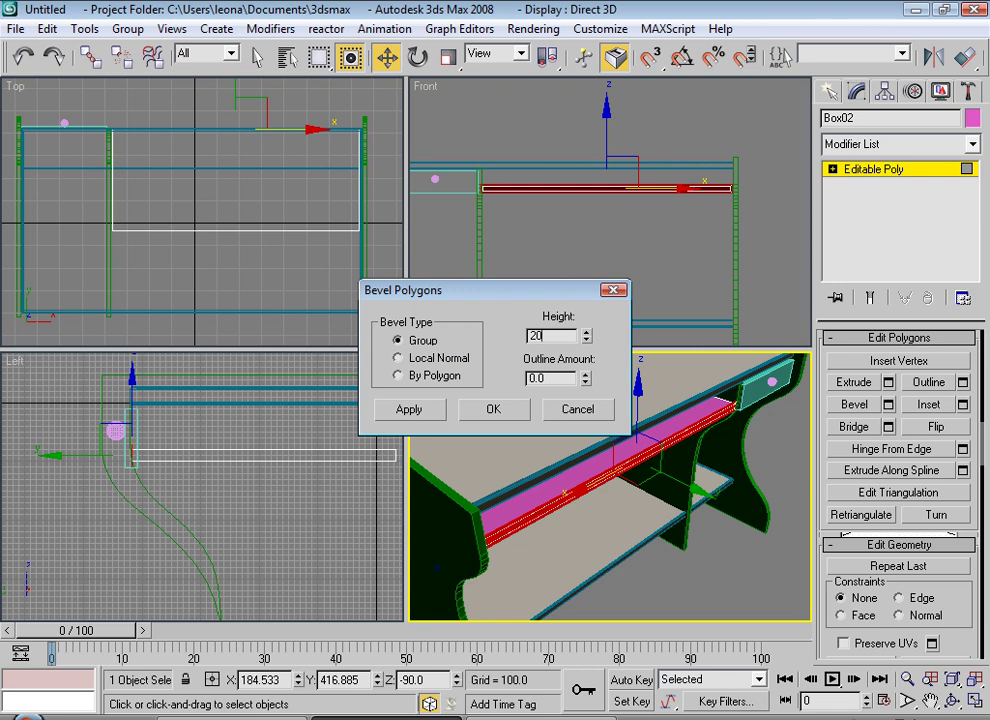
key("Return")
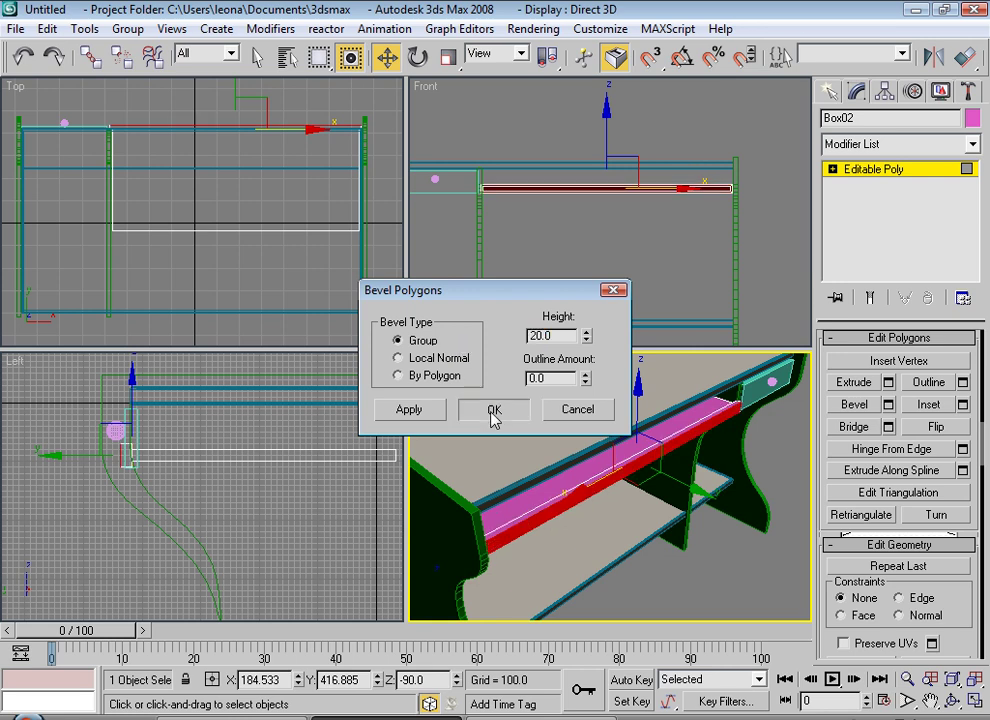
left_click(494, 411)
Switch the board to edge sub-object mode and select the beam-end edges in wireframe
left_click(886, 172)
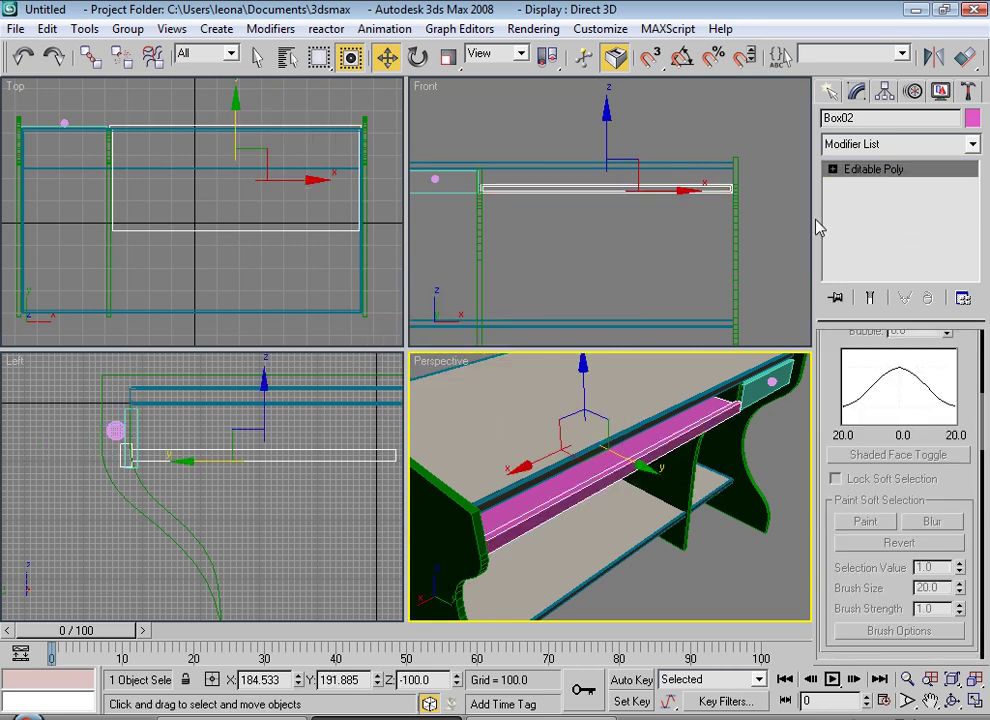
scroll(600, 549, "up", 5)
scroll(590, 505, "down", 3)
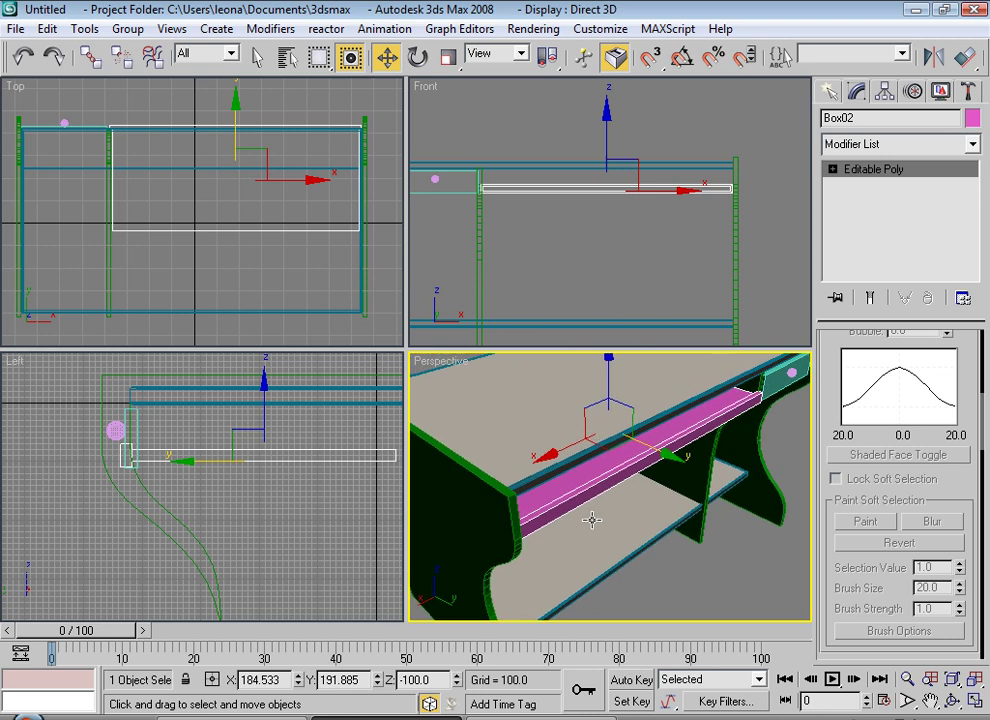
scroll(590, 520, "up", 3)
key("4")
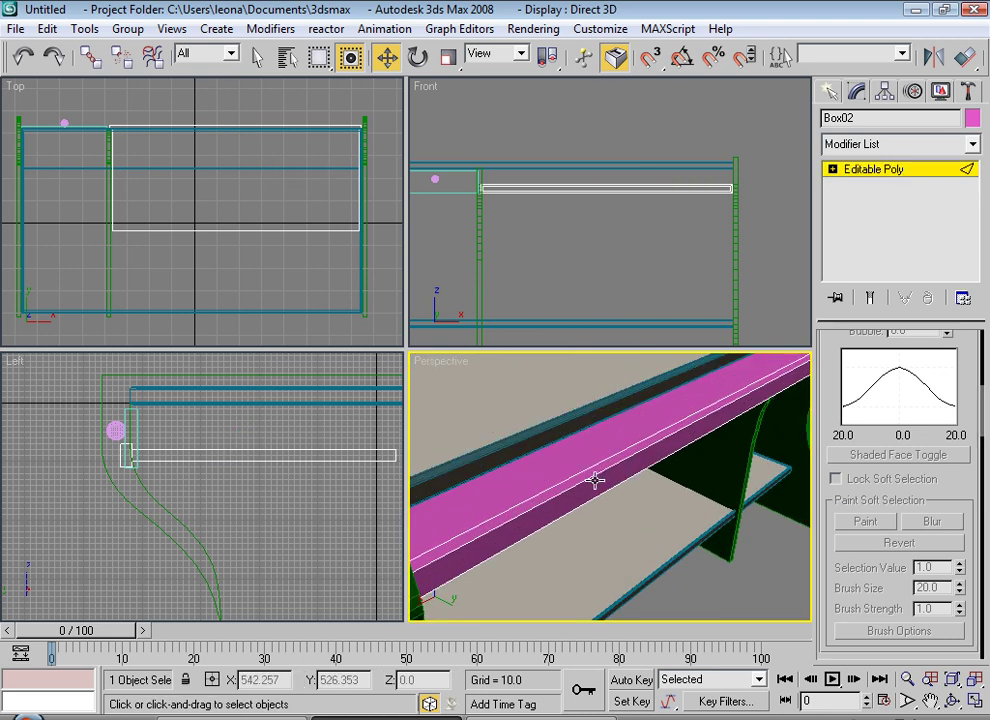
left_click(592, 474)
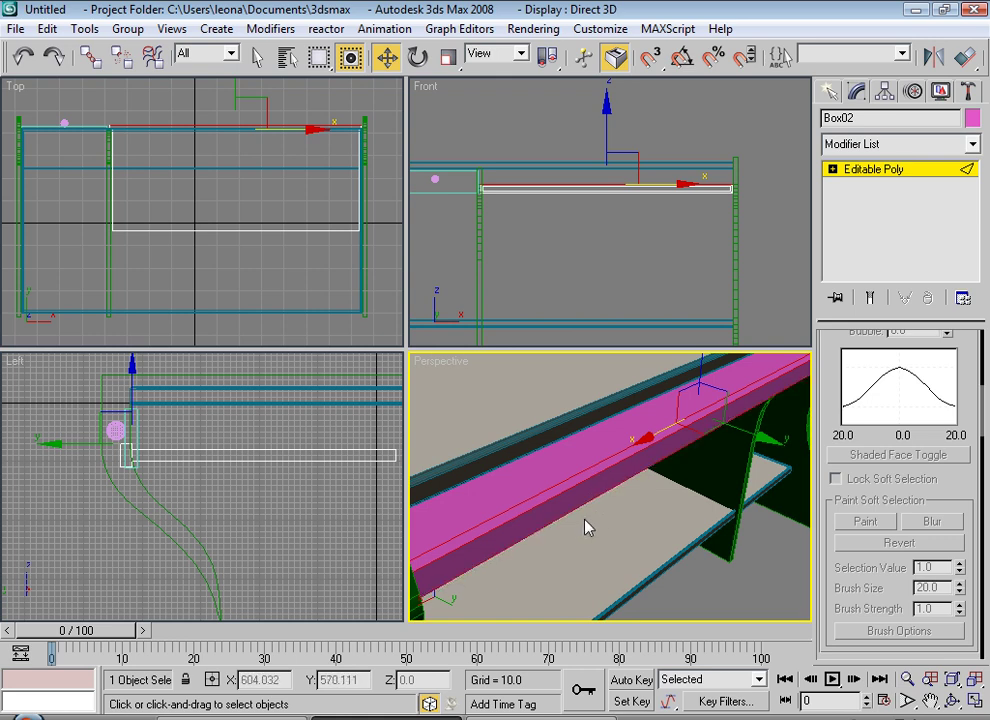
key("F3")
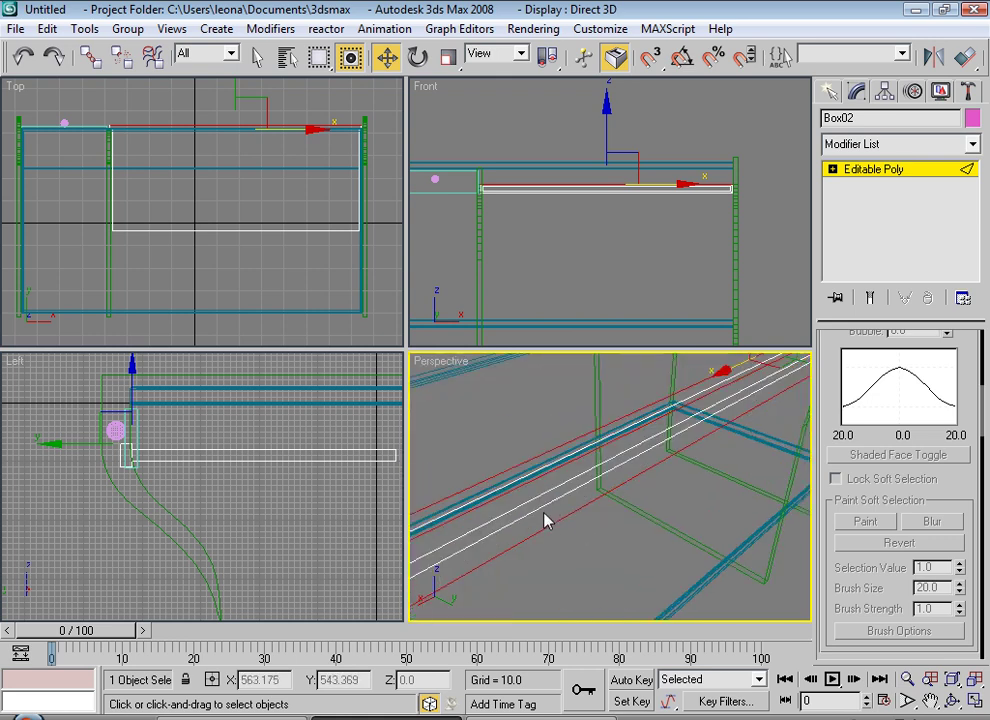
scroll(543, 507, "down", 2)
scroll(550, 451, "down", 2)
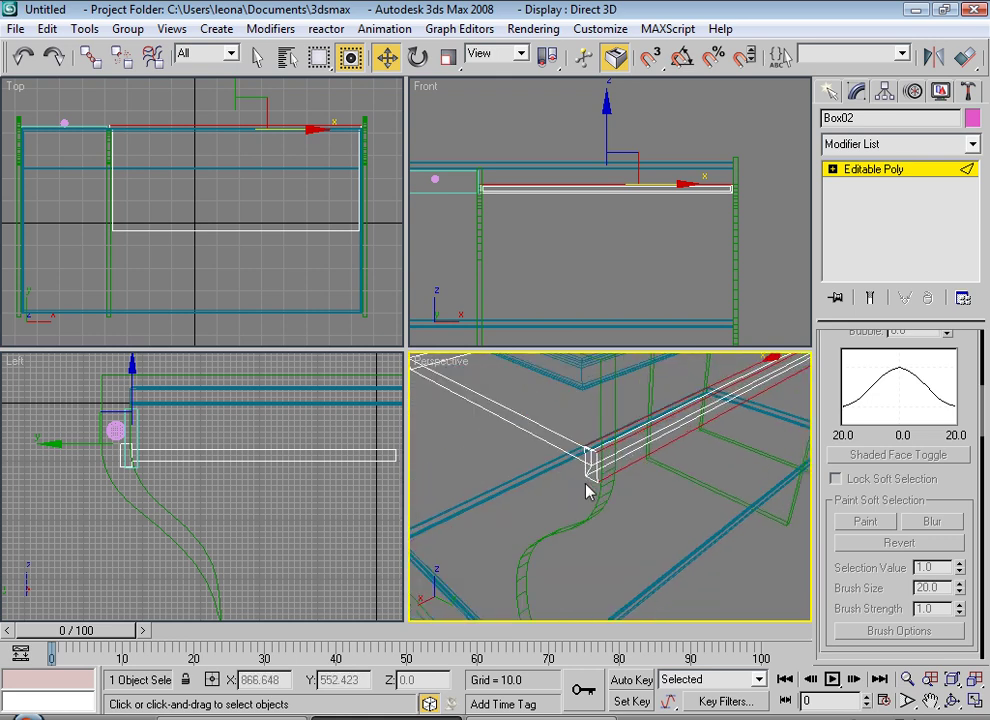
scroll(588, 490, "down", 2)
scroll(572, 490, "up", 4)
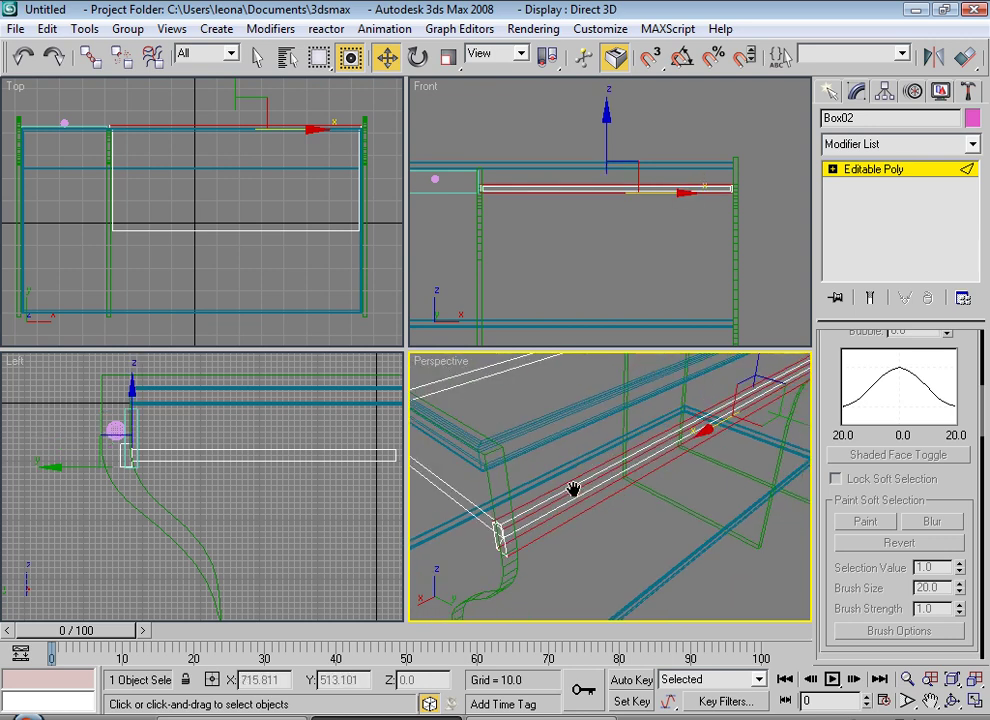
left_click_drag(832, 566, 817, 261)
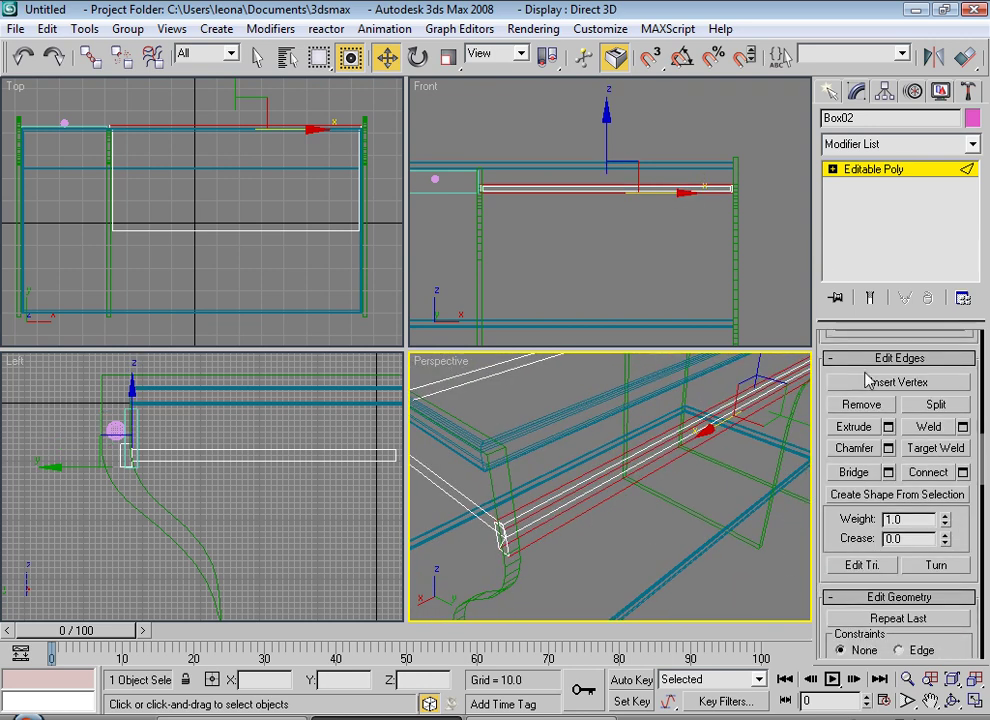
Chamfer the selected beam-end edges into a bevel, then exit the Chamfer tool
left_click(869, 453)
scroll(515, 524, "up", 3)
scroll(548, 513, "up", 2)
middle_click_drag(548, 513, 645, 503)
left_click_drag(648, 453, 651, 449)
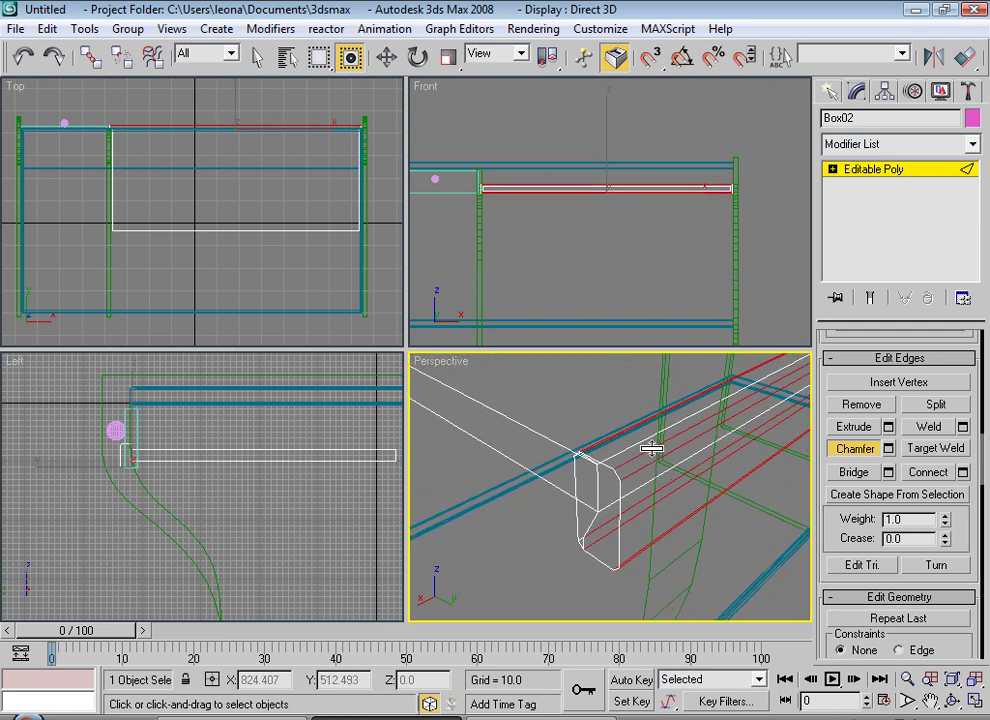
left_click(854, 448)
middle_click_drag(769, 545, 625, 553)
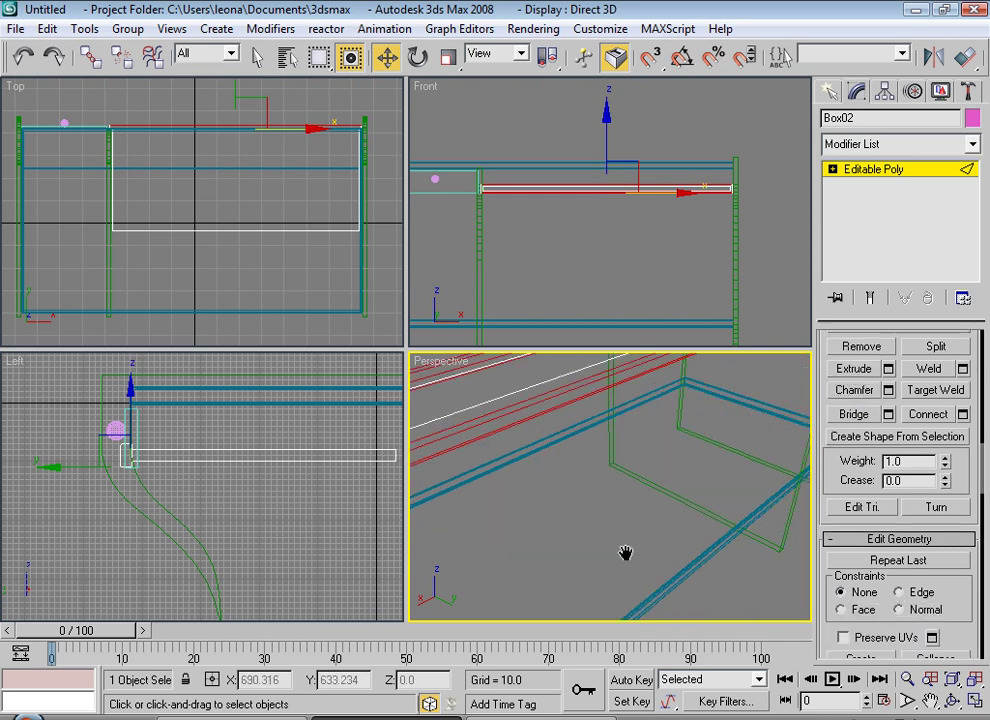
scroll(625, 553, "down", 5)
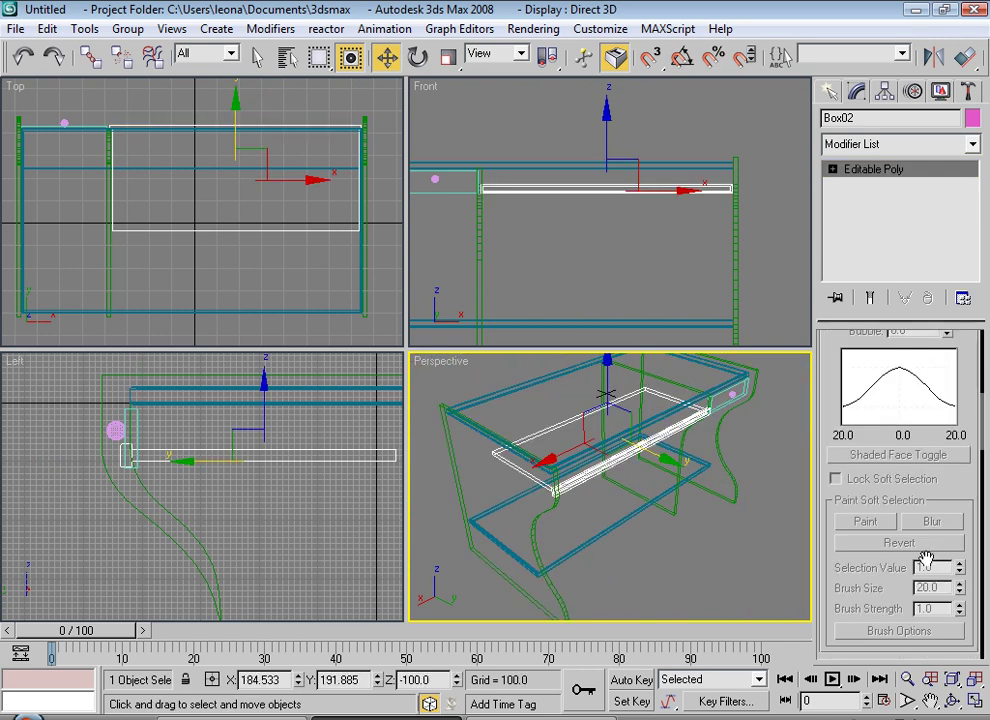
Check the existing multi-material, then deselect everything and return the perspective view to shaded
key("m")
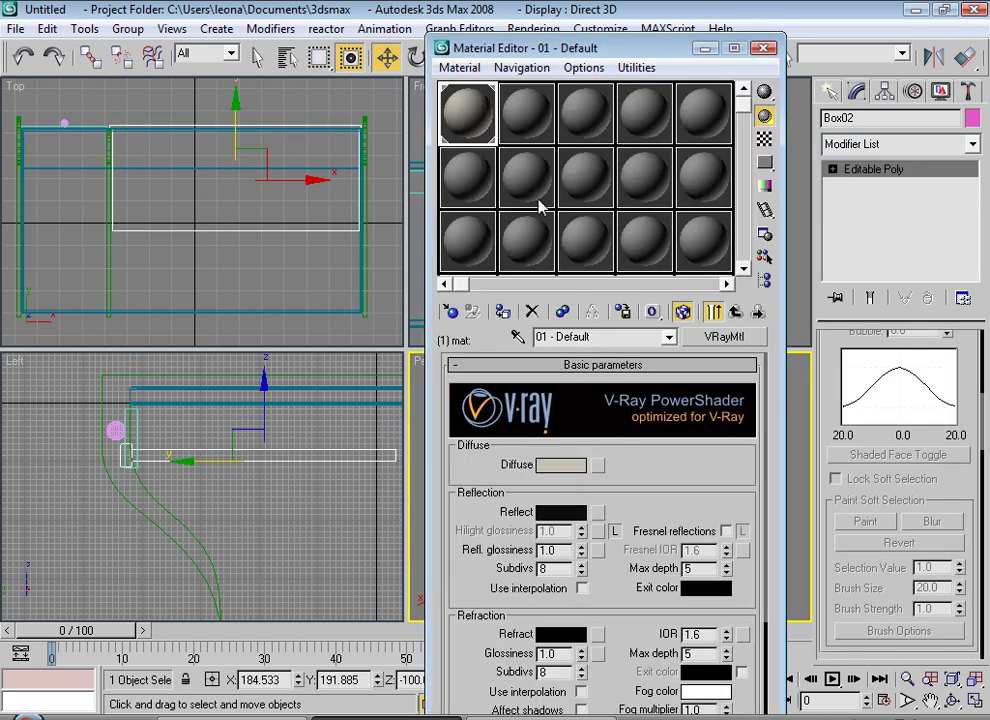
left_click(734, 313)
left_click(763, 48)
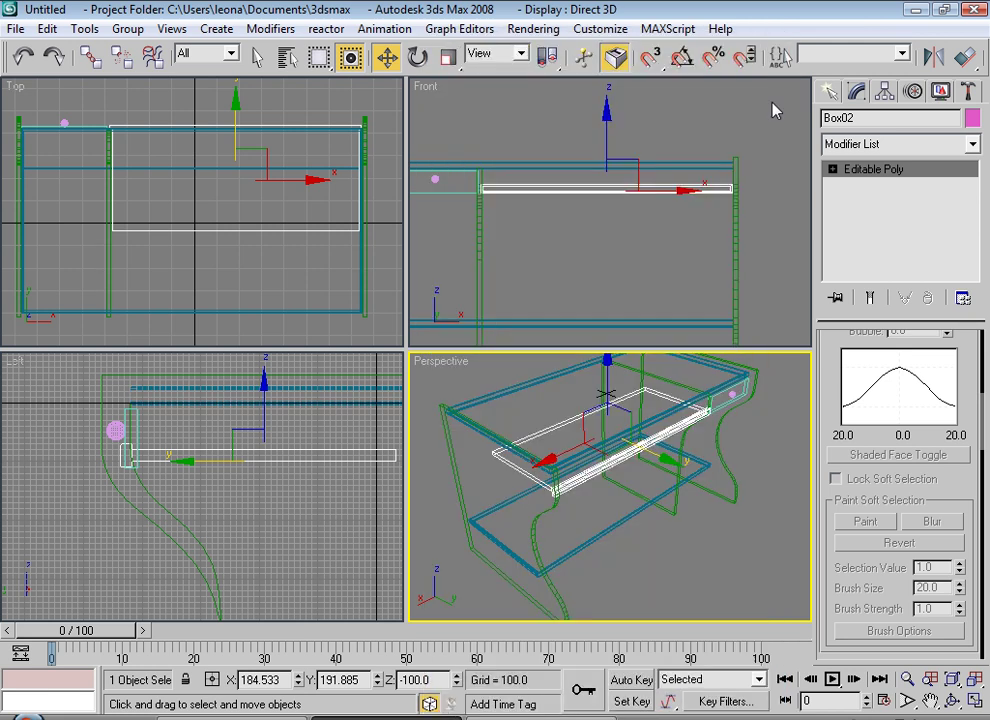
left_click(701, 541)
key("F3")
scroll(635, 550, "down", 1)
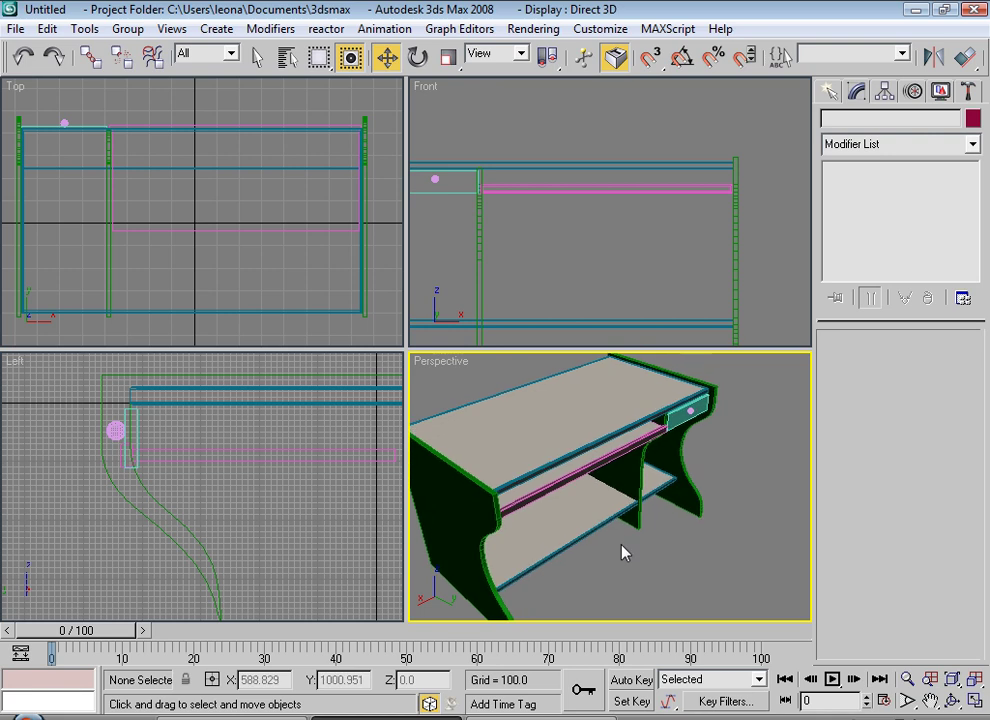
scroll(620, 552, "down", 3)
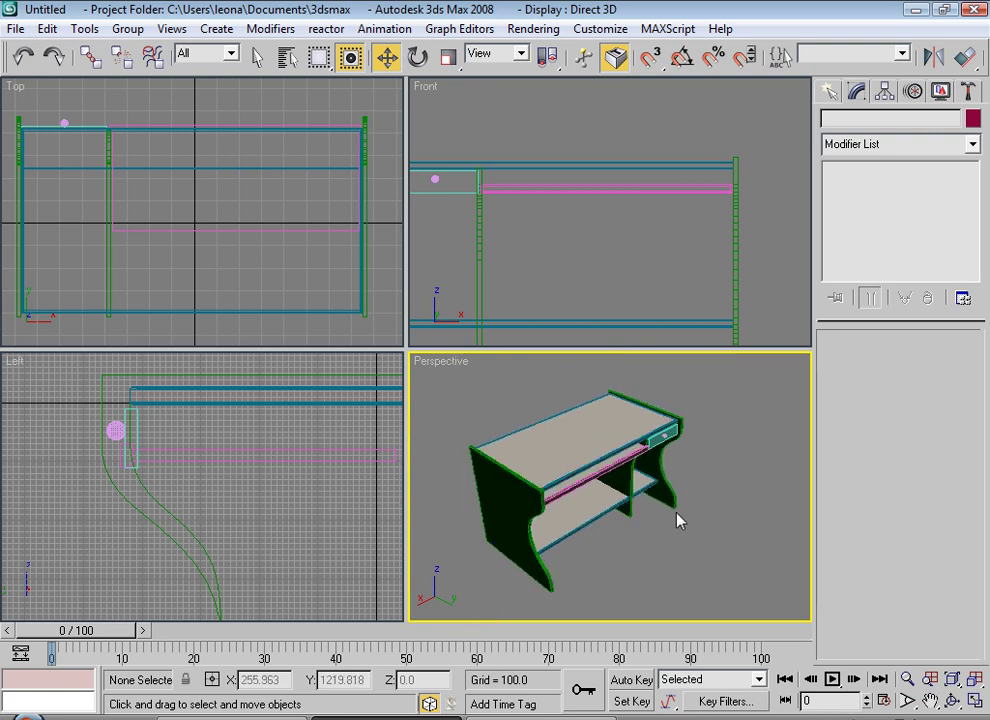
Make sample slot 2 a VRayMtl with a tan diffuse colour (RGB 191, 179, 112)
key("m")
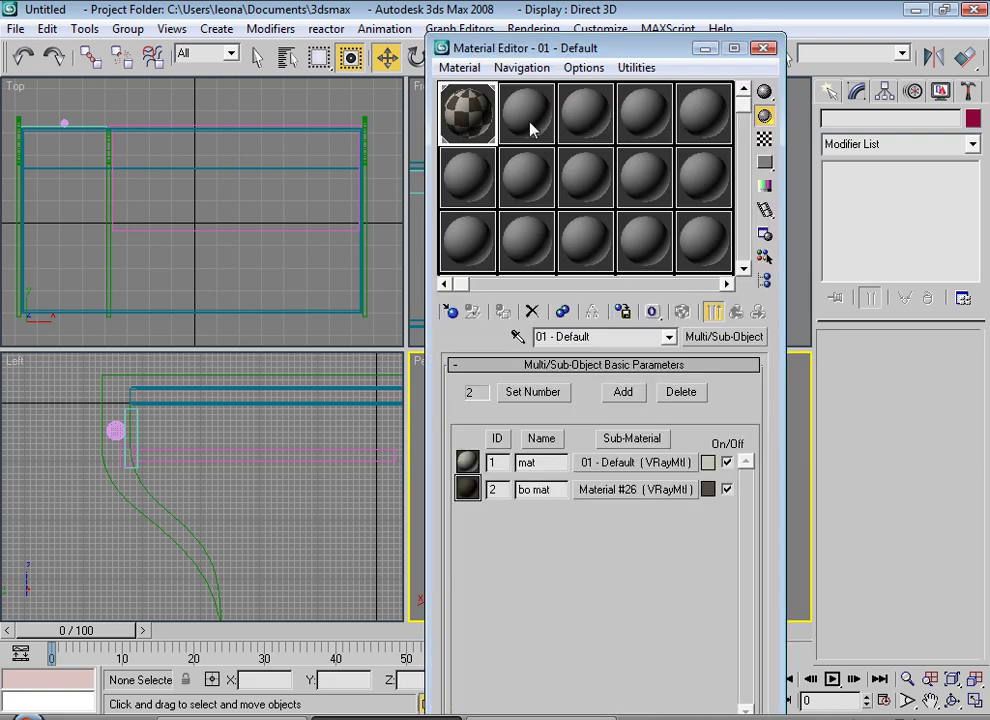
left_click(528, 125)
left_click(690, 337)
left_click(610, 466)
double_click(610, 466)
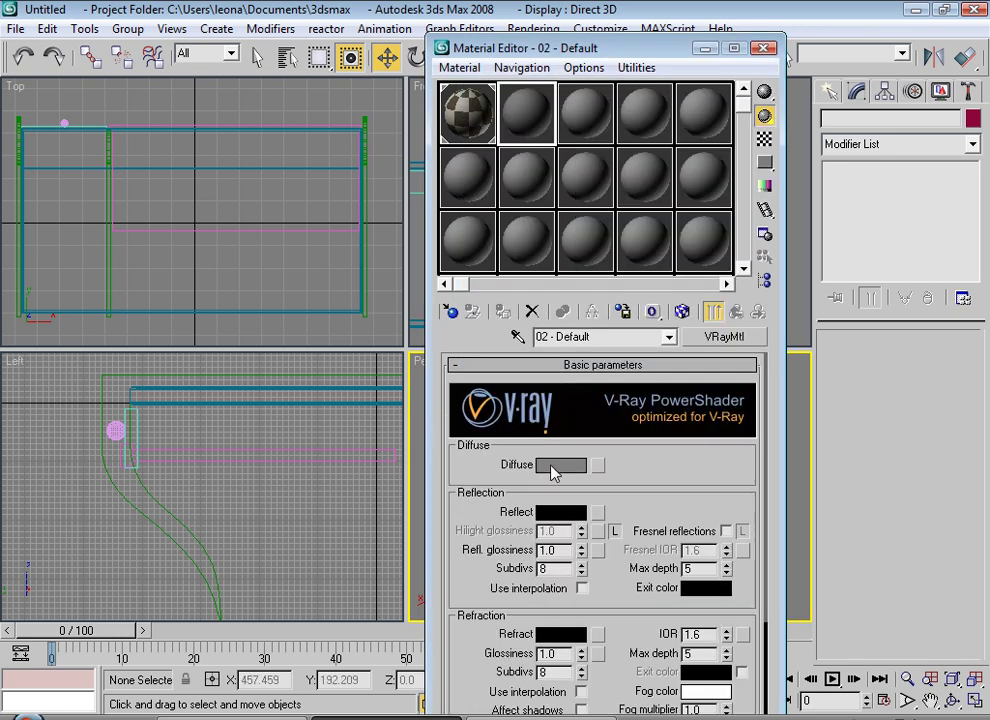
left_click(560, 464)
left_click_drag(424, 210, 417, 175)
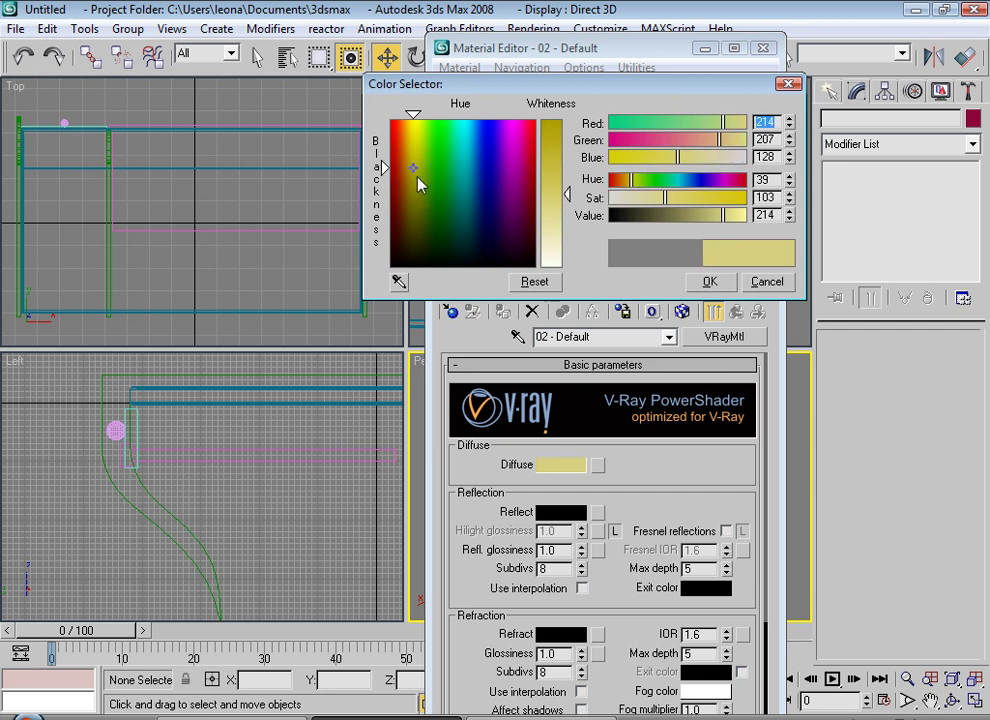
left_click_drag(420, 189, 453, 194)
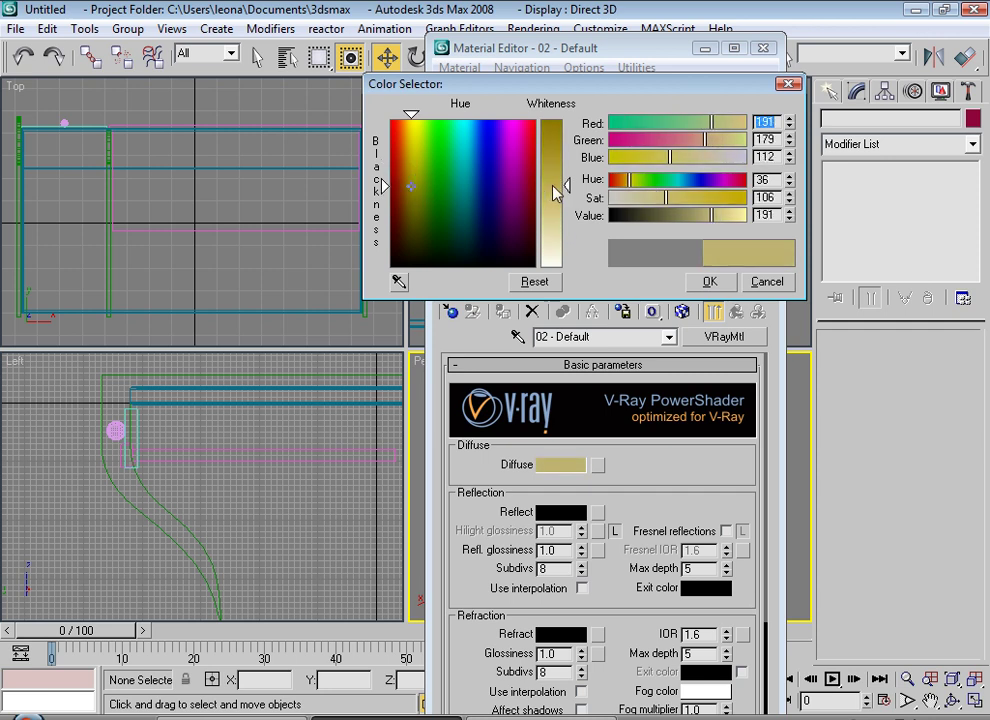
left_click(709, 281)
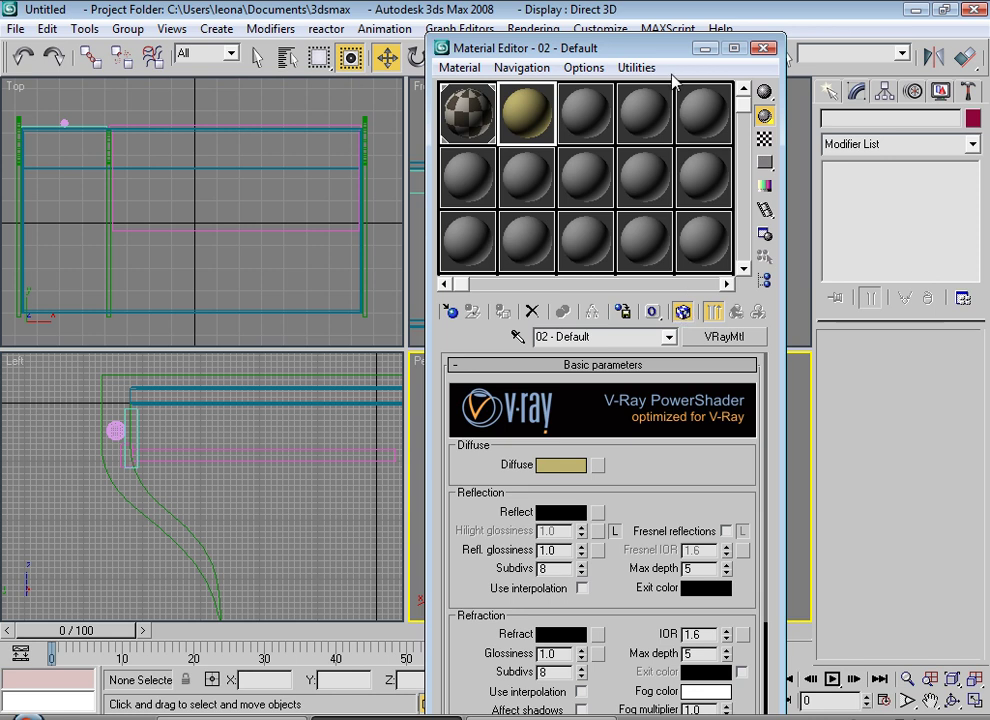
Assign the tan VRayMtl to the curved side panels and supports
left_click_drag(520, 47, 122, 24)
left_click(540, 546)
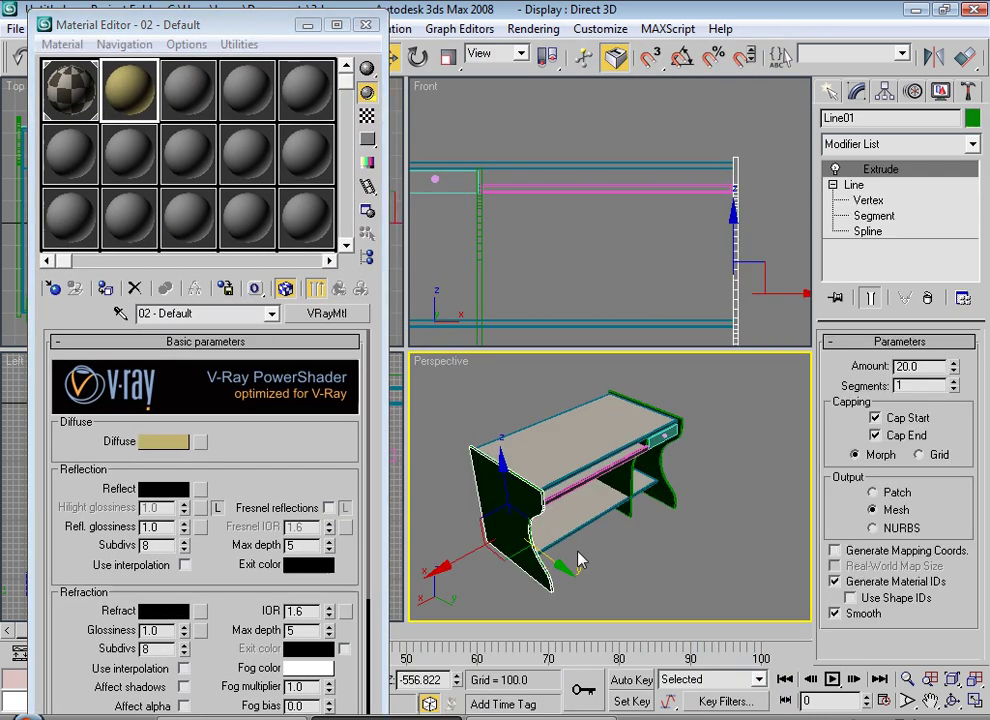
key("ctrl+a")
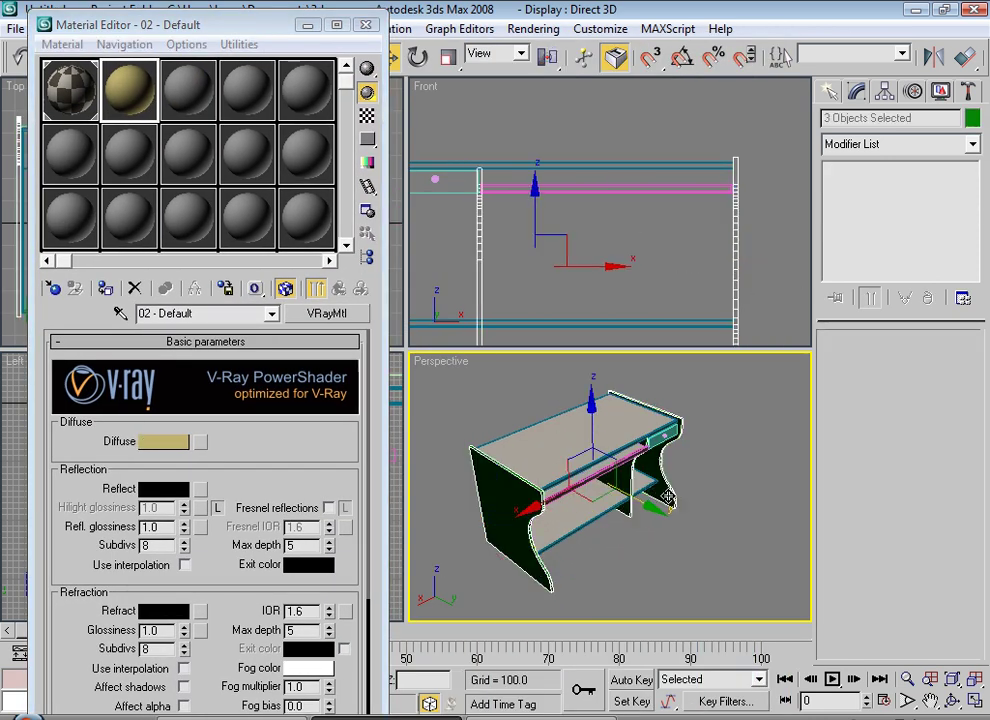
left_click_drag(669, 430, 676, 434)
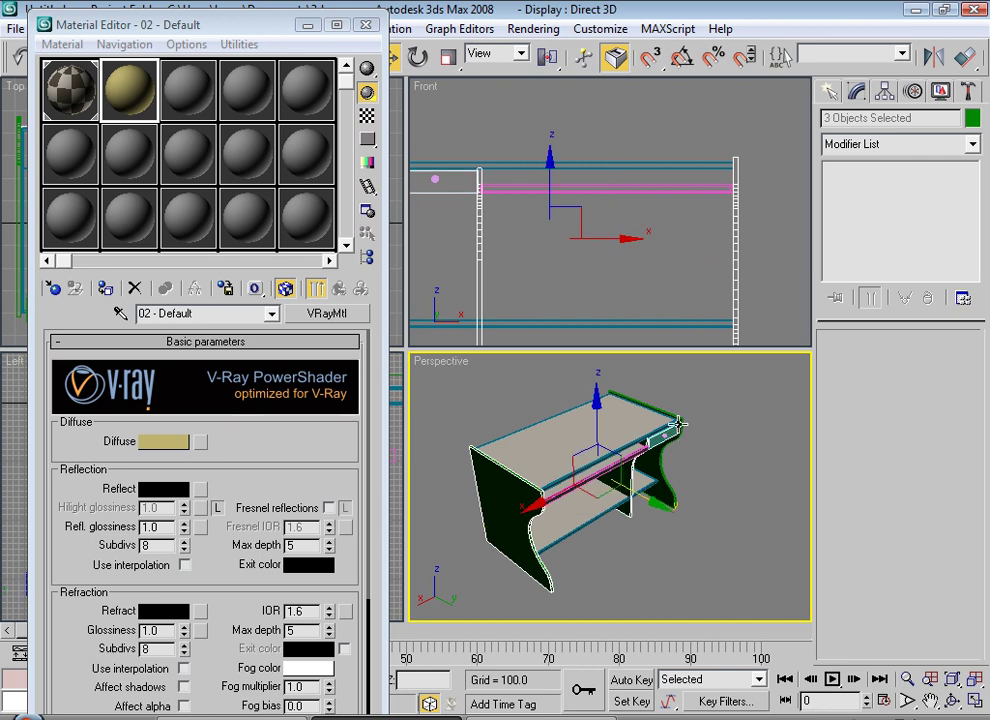
left_click(680, 421, "ctrl")
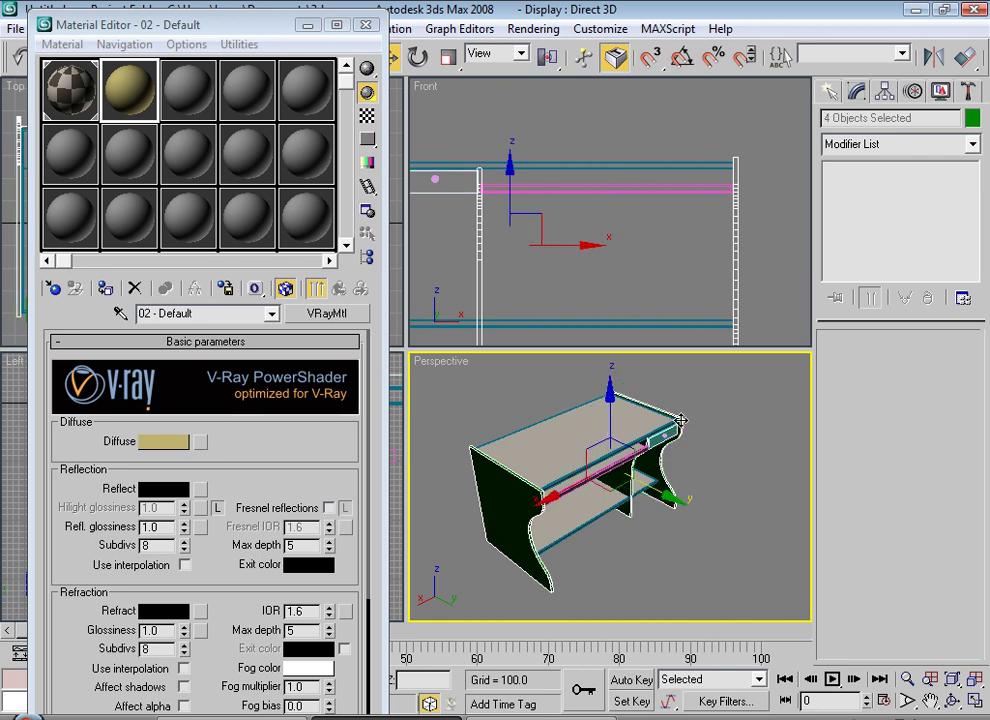
left_click(106, 289)
left_click(800, 515)
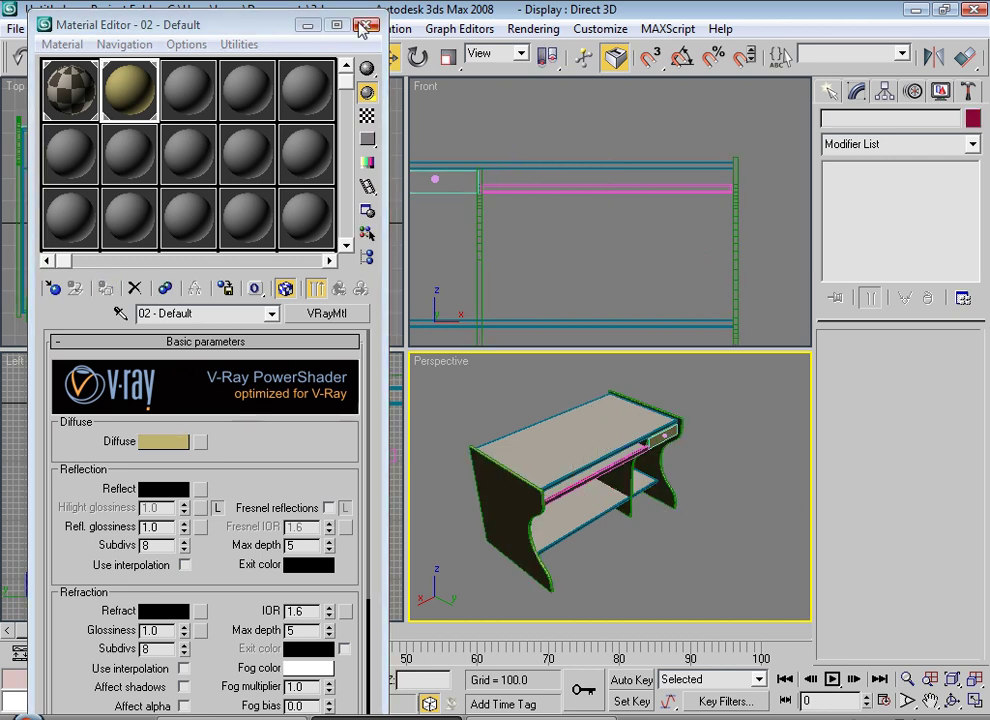
left_click(366, 24)
Render a V-Ray test of the tan desk's Perspective view and close the frame window
key("shift+q")
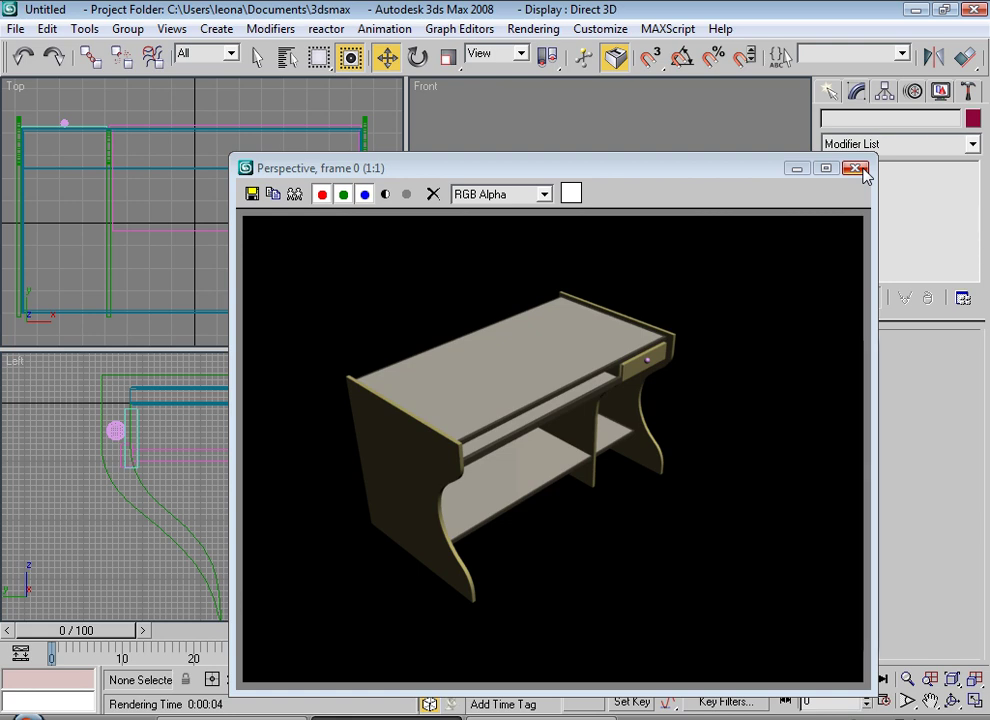
left_click(855, 168)
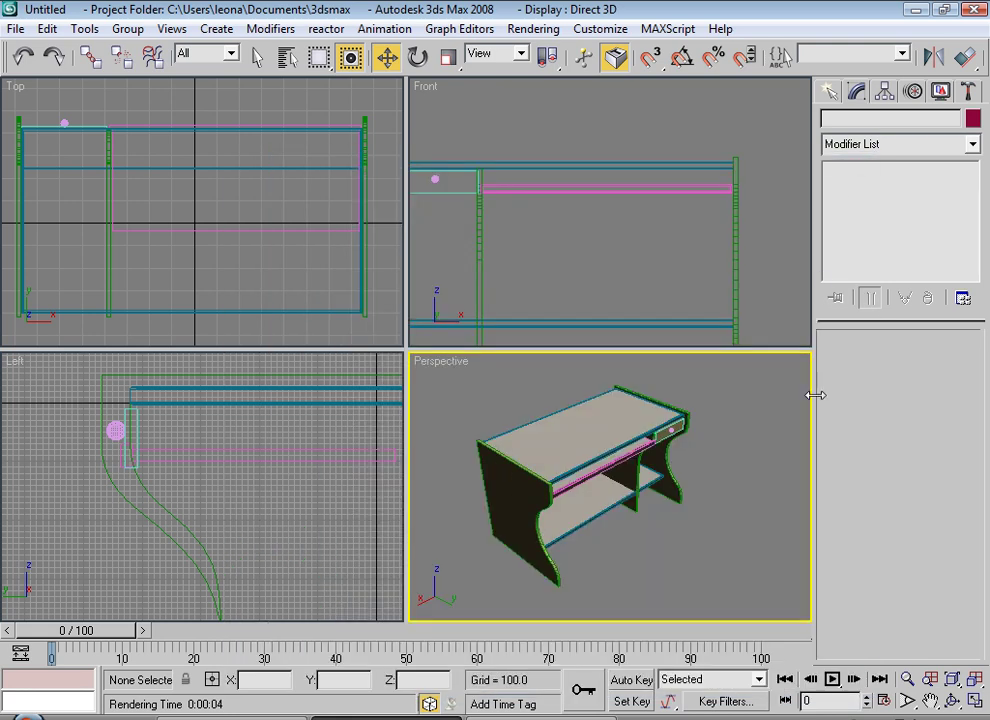